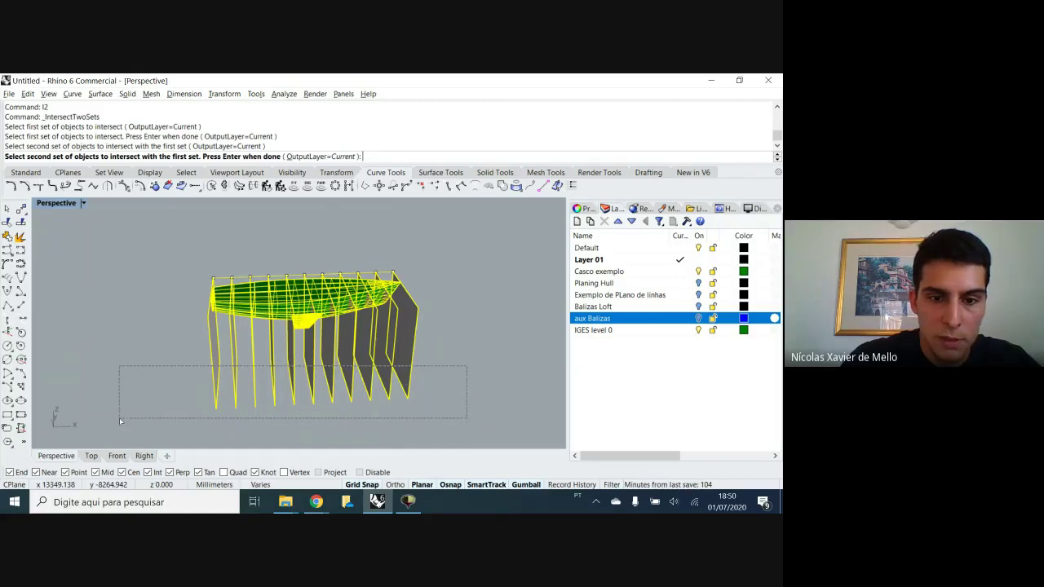
Intersect the hull with all the transverse station planes to generate the station curves
right_click_drag(242, 371, 238, 340)
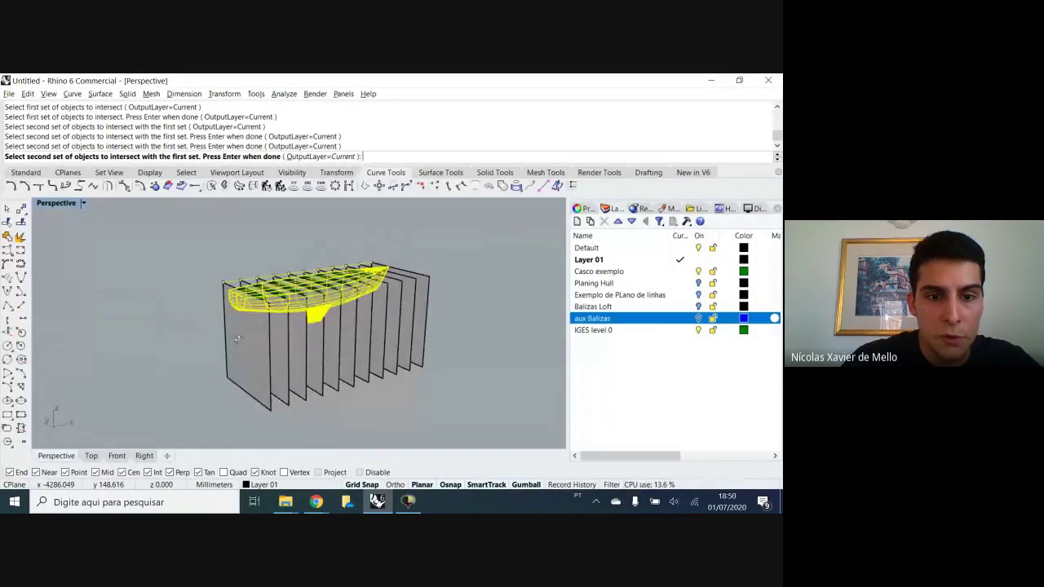
right_click(241, 336)
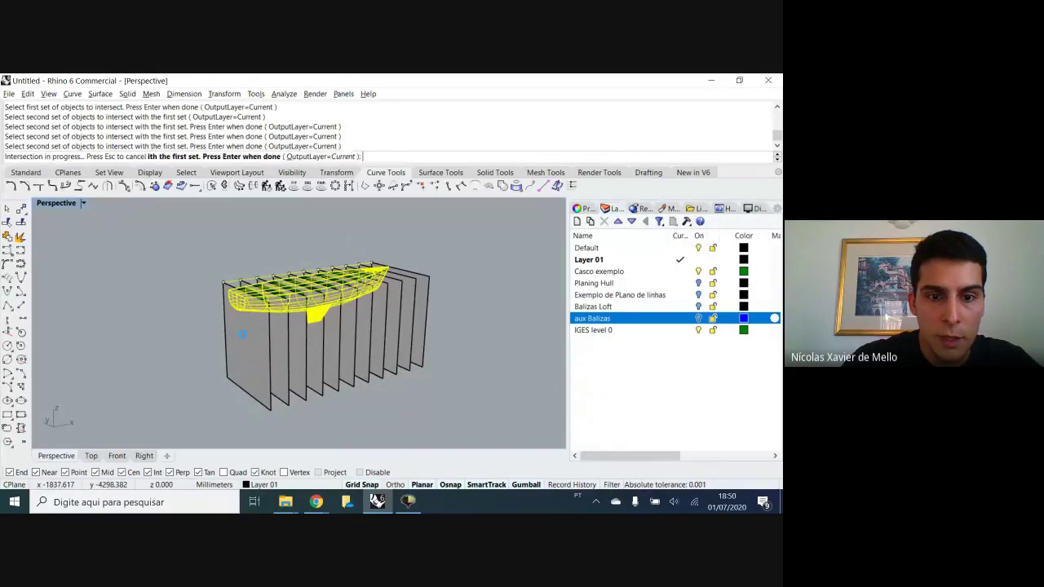
scroll(375, 291, "up", 5)
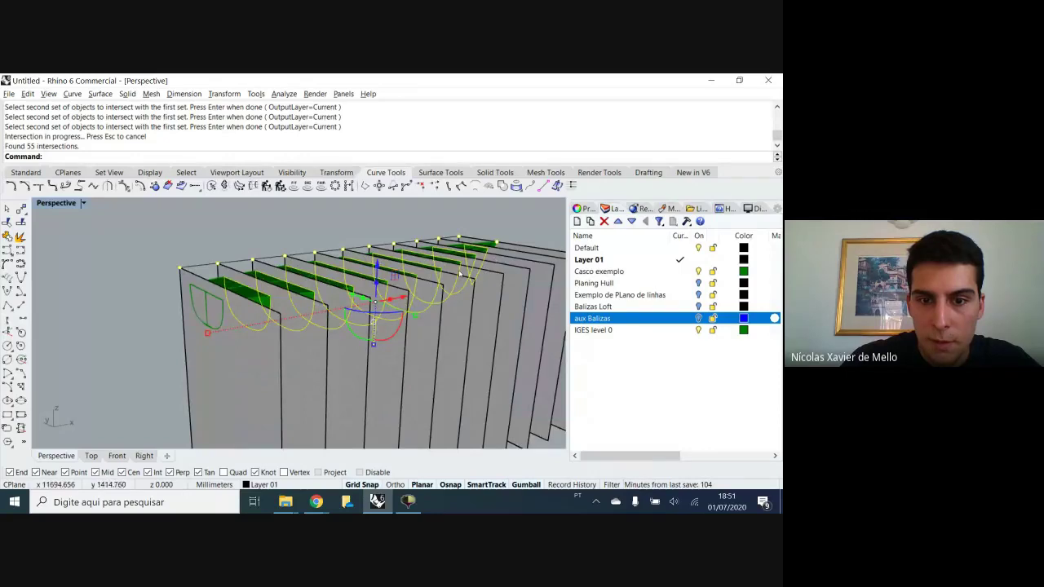
right_click_drag(281, 316, 239, 317)
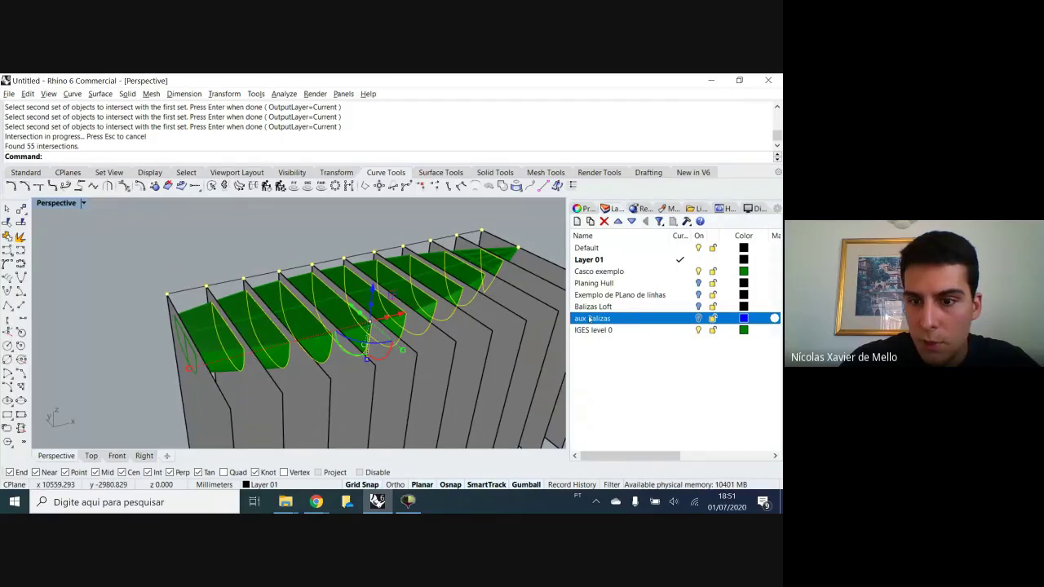
Create a layer named balizas and move the selected intersection curves and points onto it
left_click(577, 221)
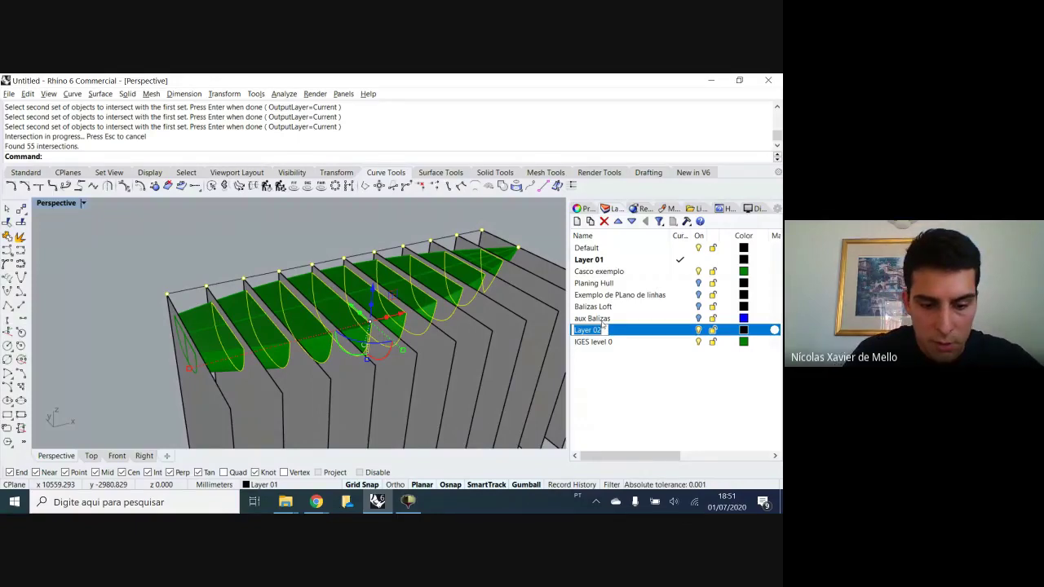
type("balizas")
key("Return")
right_click(603, 326)
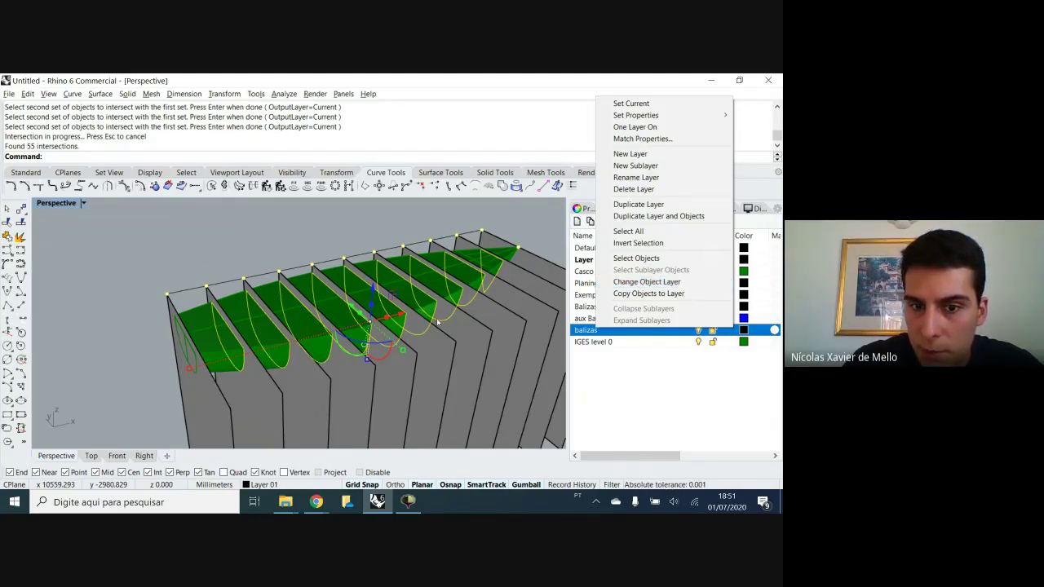
left_click(646, 281)
left_click(698, 329)
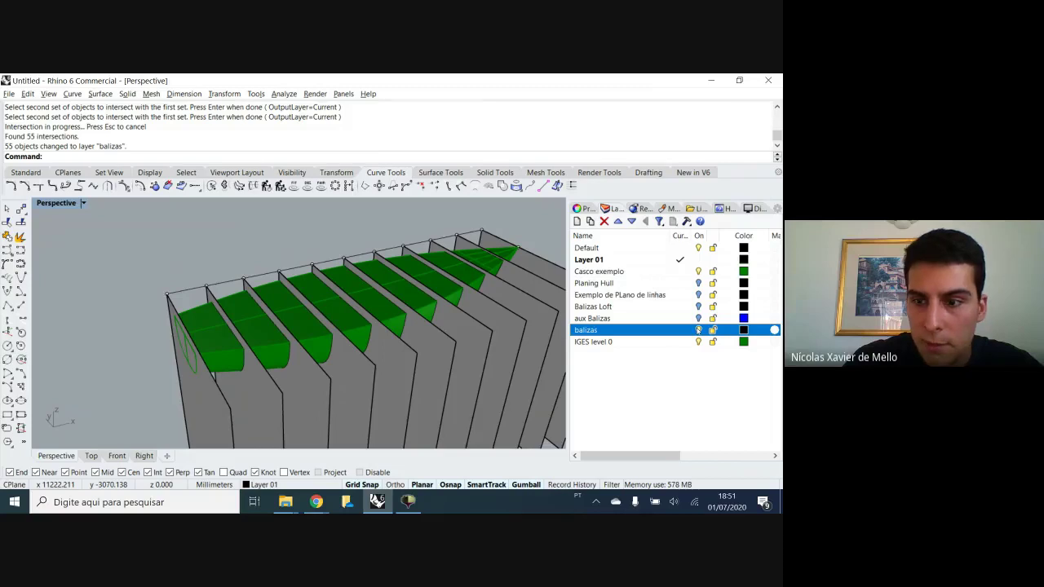
left_click(699, 330)
Move the station planes and their outline curves to the aux Balizas layer
right_click_drag(441, 318, 334, 334)
left_click_drag(387, 239, 367, 328)
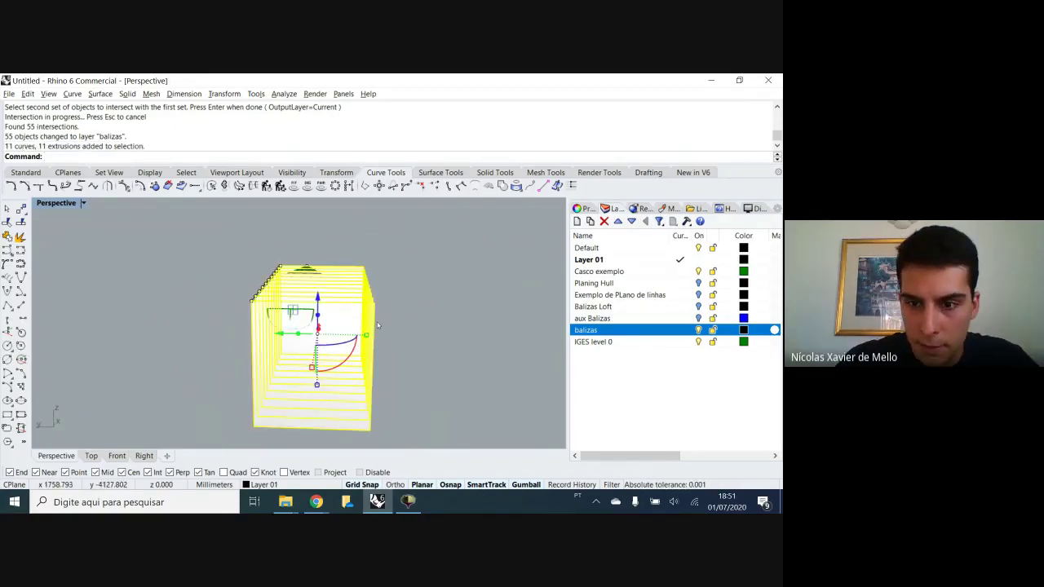
right_click(600, 318)
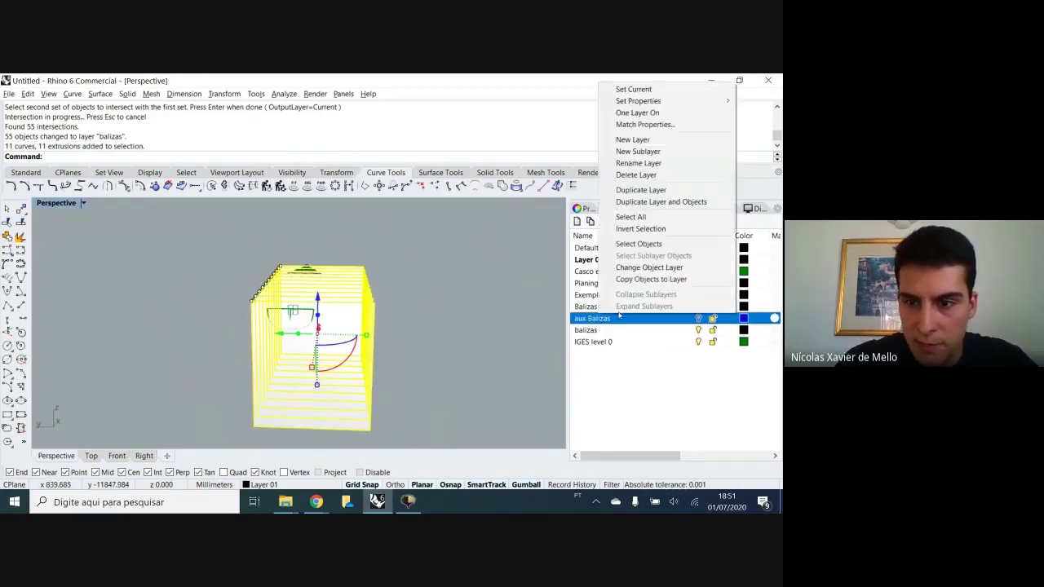
left_click(626, 269)
right_click_drag(409, 311, 329, 341)
scroll(275, 333, "up", 4)
left_click(252, 340)
key("Escape")
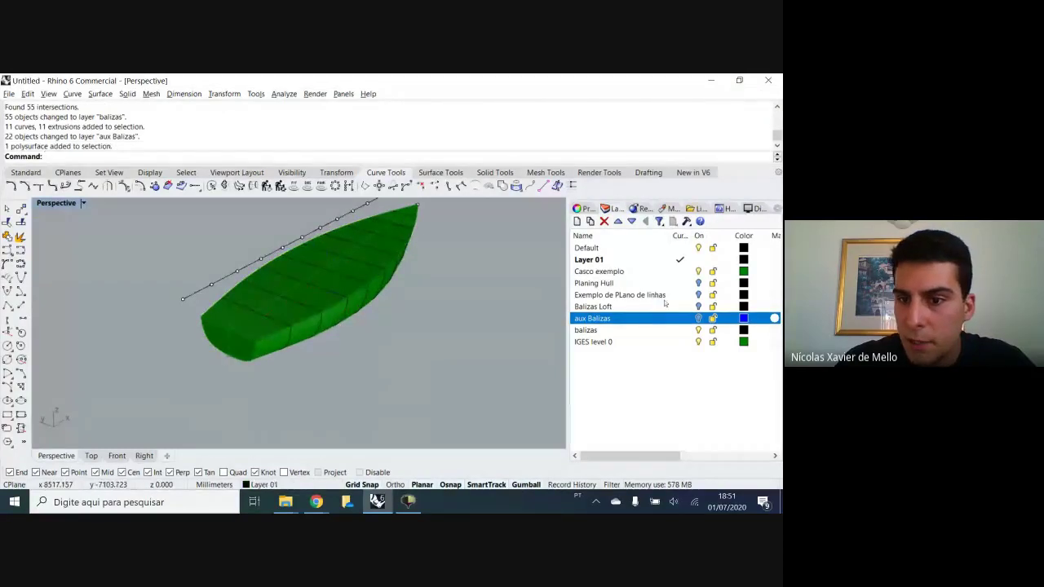
Turn off the Casco exemplo layer and delete the guide line and the points beside the station curves
left_click(698, 270)
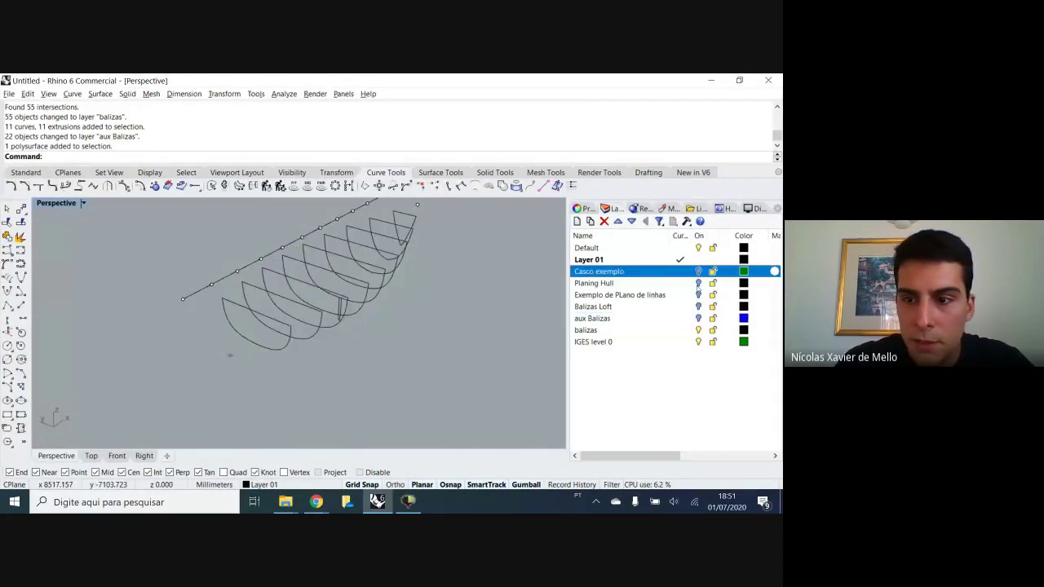
right_click_drag(330, 349, 269, 250)
left_click(267, 251)
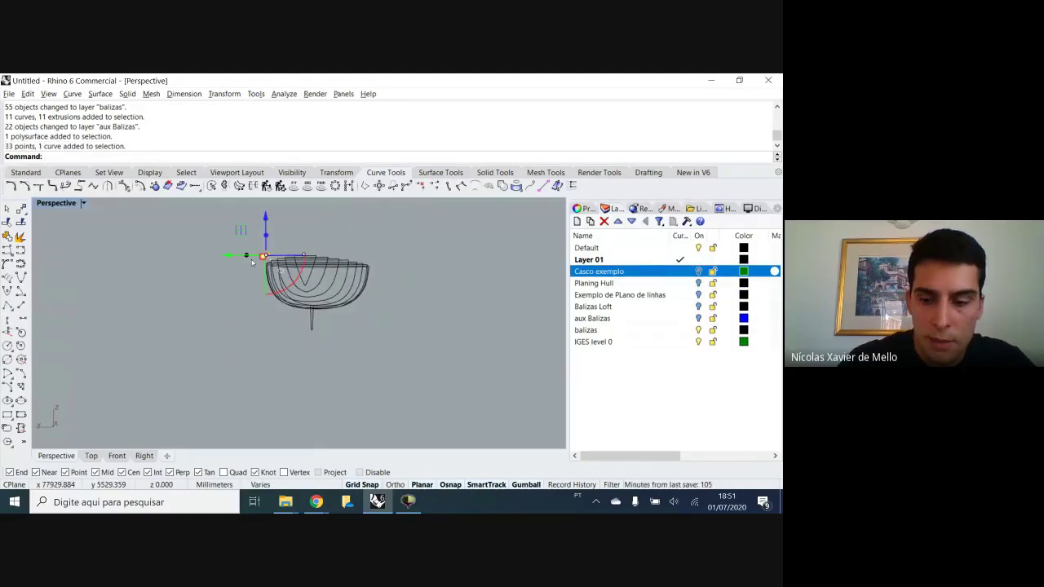
key("Delete")
scroll(277, 249, "up", 2)
left_click(306, 258)
left_click(340, 283)
key("Delete")
Delete the keel section curves hanging below the midship station
right_click_drag(508, 349, 387, 343)
scroll(374, 360, "up", 6)
scroll(376, 359, "up", 2)
scroll(386, 349, "down", 9)
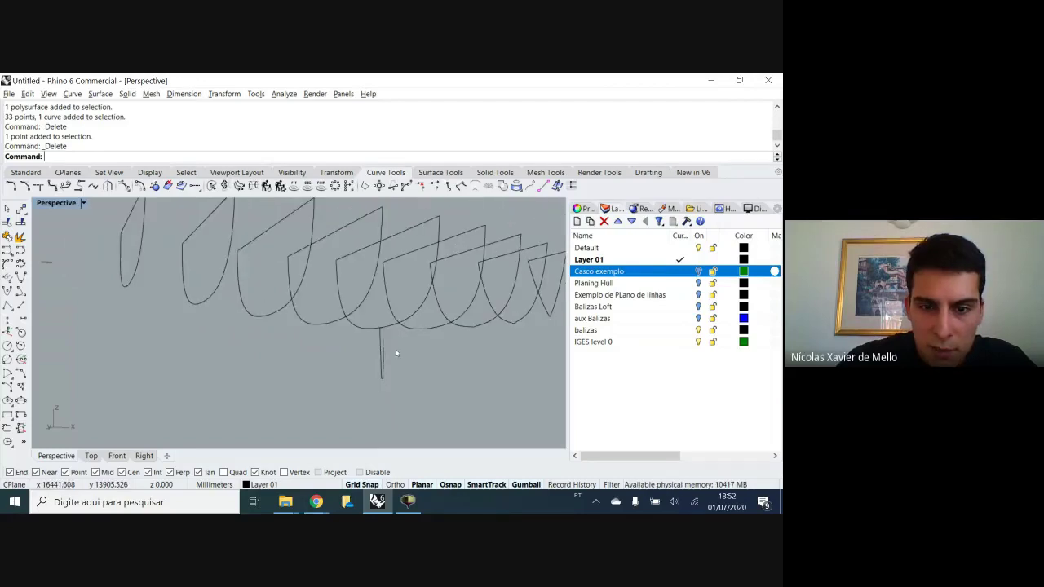
left_click_drag(399, 346, 331, 382)
key("Delete")
scroll(388, 324, "down", 5)
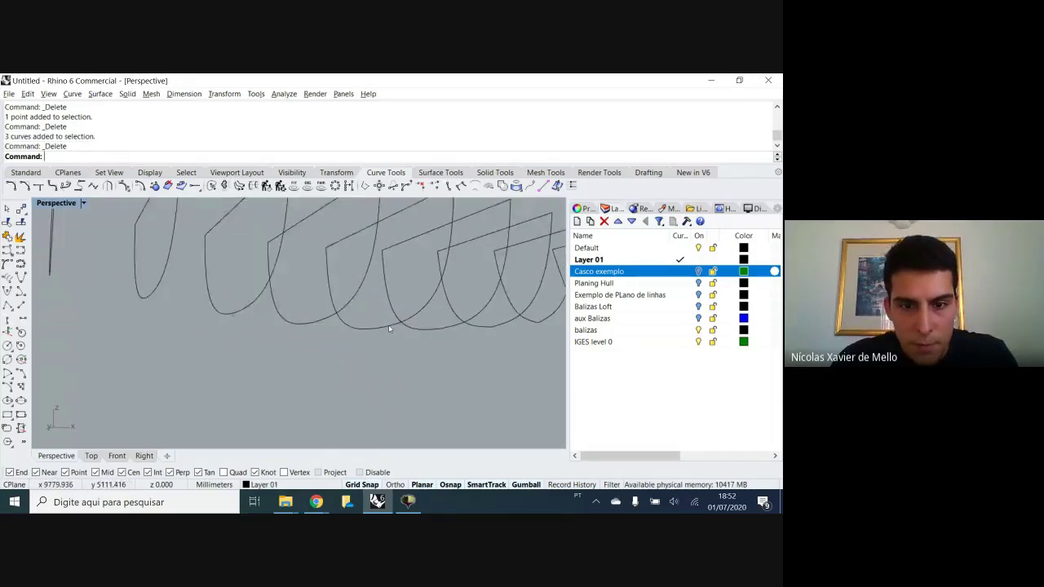
Delete the two stray points beyond the last station at the bow end
right_click_drag(357, 349, 317, 359)
left_click_drag(517, 288, 492, 316)
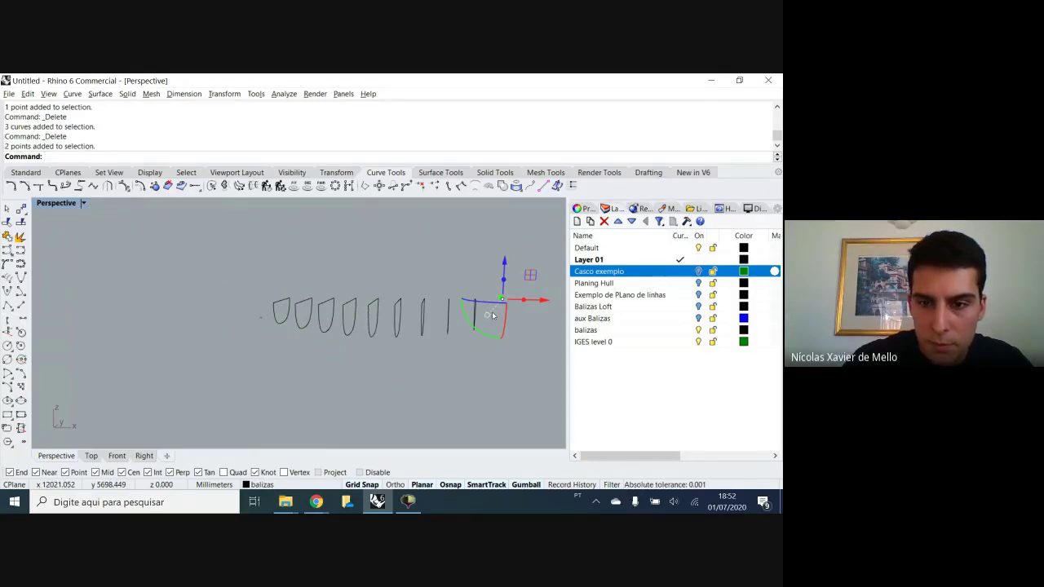
key("Delete")
right_click_drag(369, 359, 386, 338)
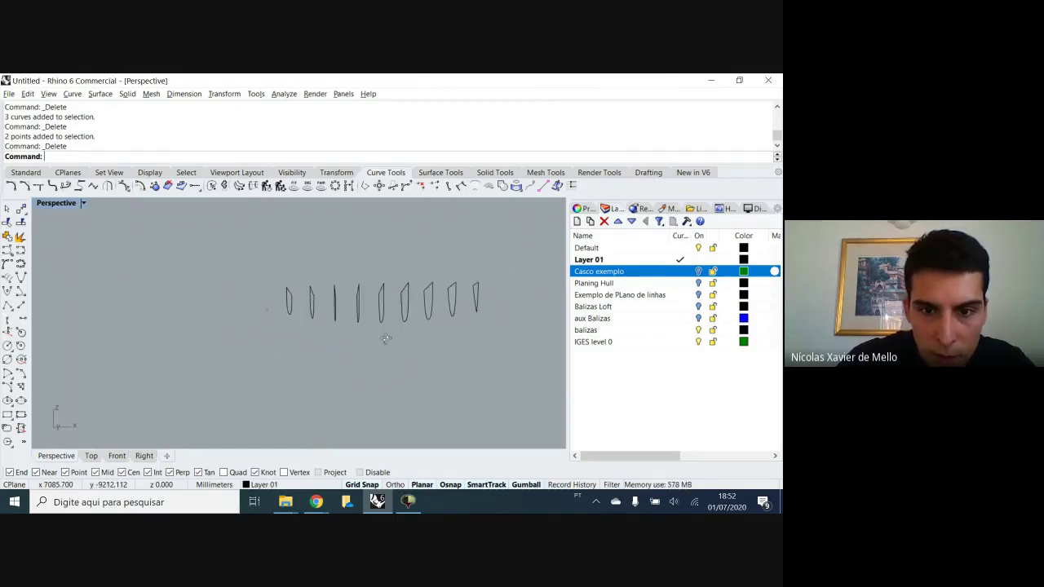
left_click_drag(509, 245, 269, 312)
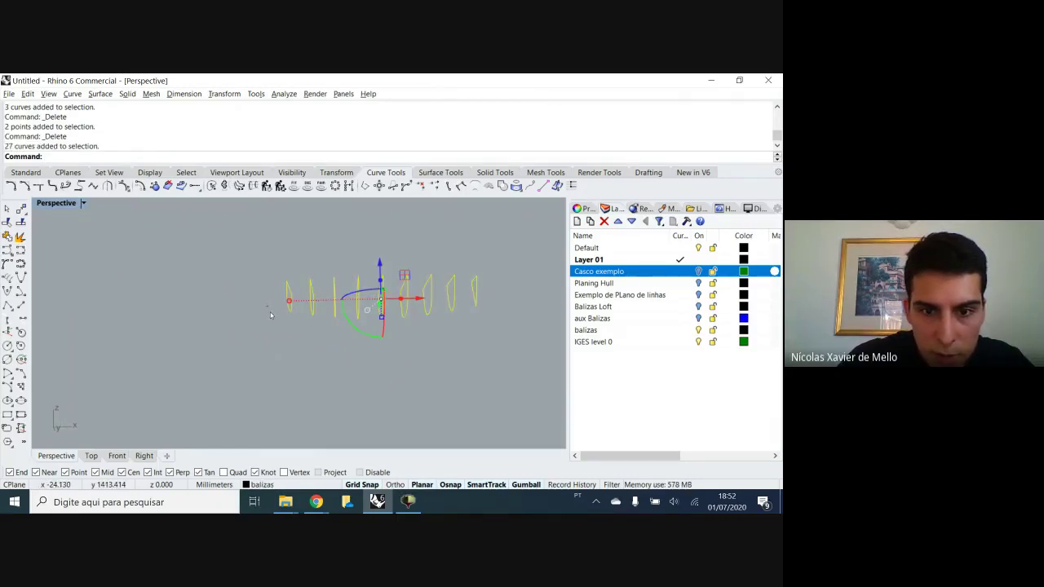
key("Escape")
left_click_drag(517, 258, 285, 336)
scroll(403, 316, "up", 3)
right_click_drag(444, 323, 454, 376)
scroll(424, 341, "down", 5)
left_click(348, 401)
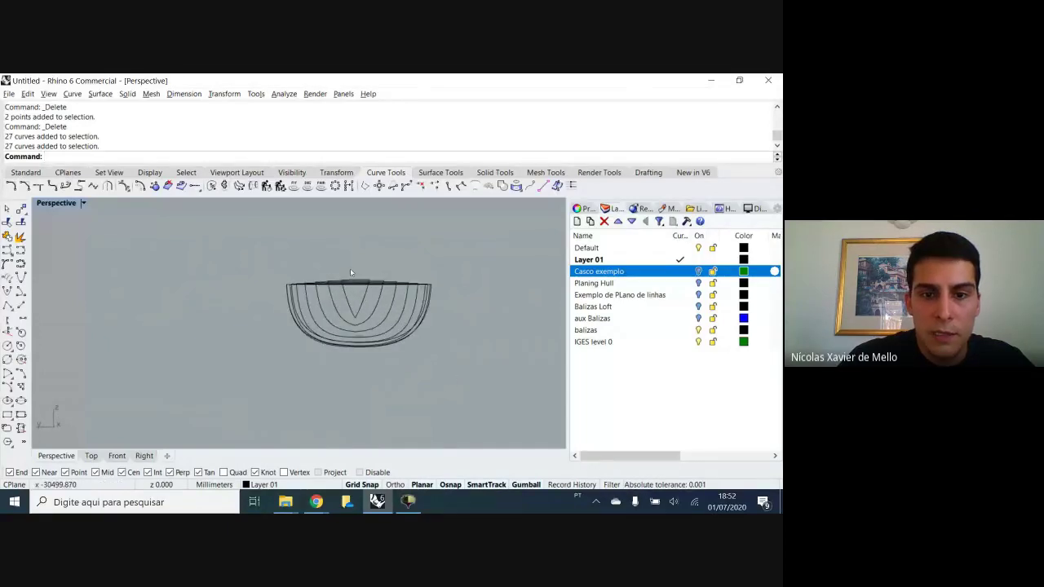
Delete the stations' horizontal deck lines and one side's half curves, keeping a single half of each station
left_click_drag(358, 264, 350, 287)
key("Delete")
left_click_drag(451, 233, 363, 415)
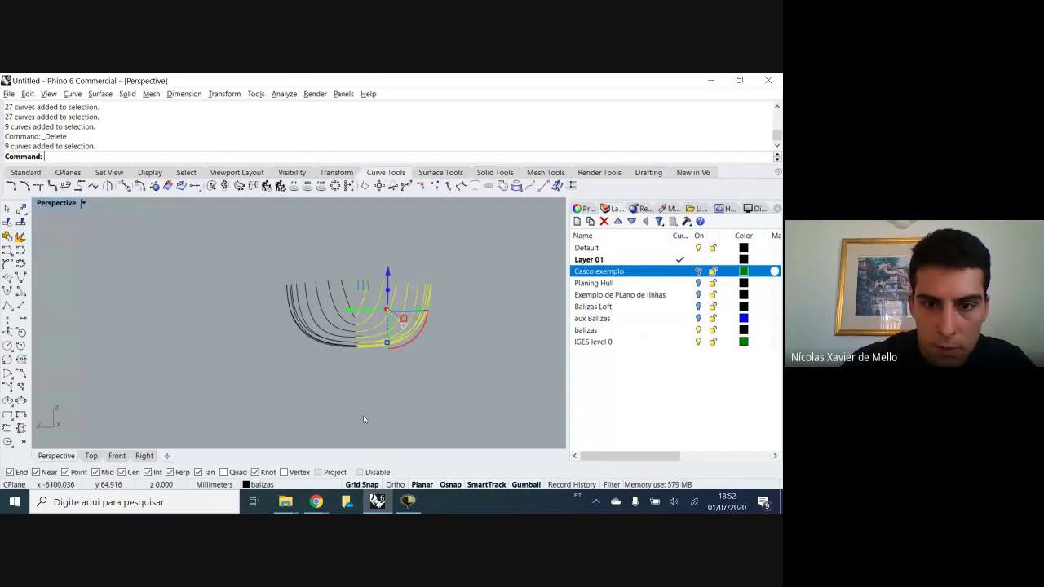
key("Delete")
Turn the Casco exemplo layer back on to check the station curves against the hull and transom
right_click_drag(391, 299, 367, 323)
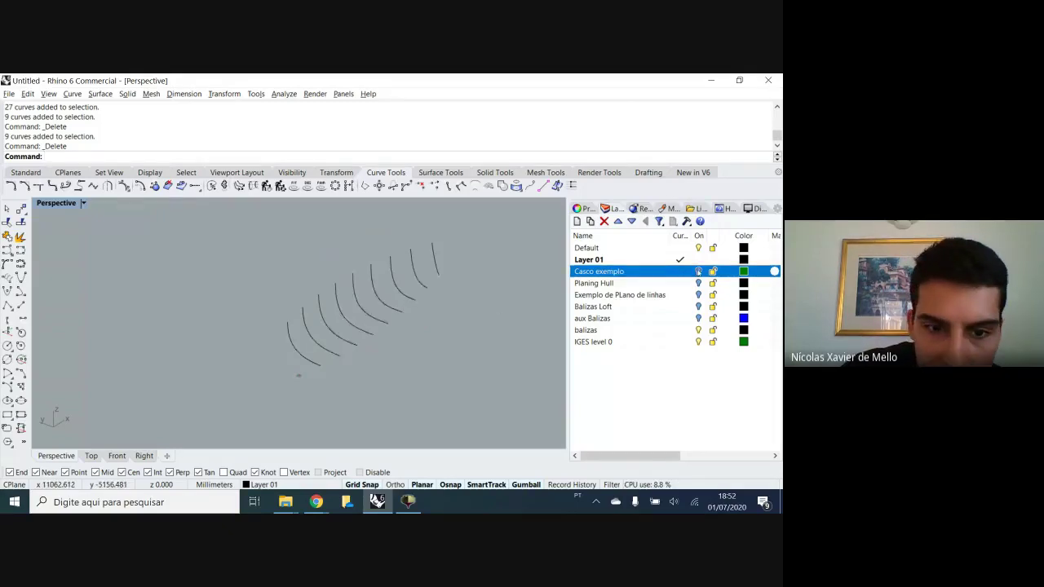
left_click(699, 270)
right_click_drag(519, 308, 439, 276)
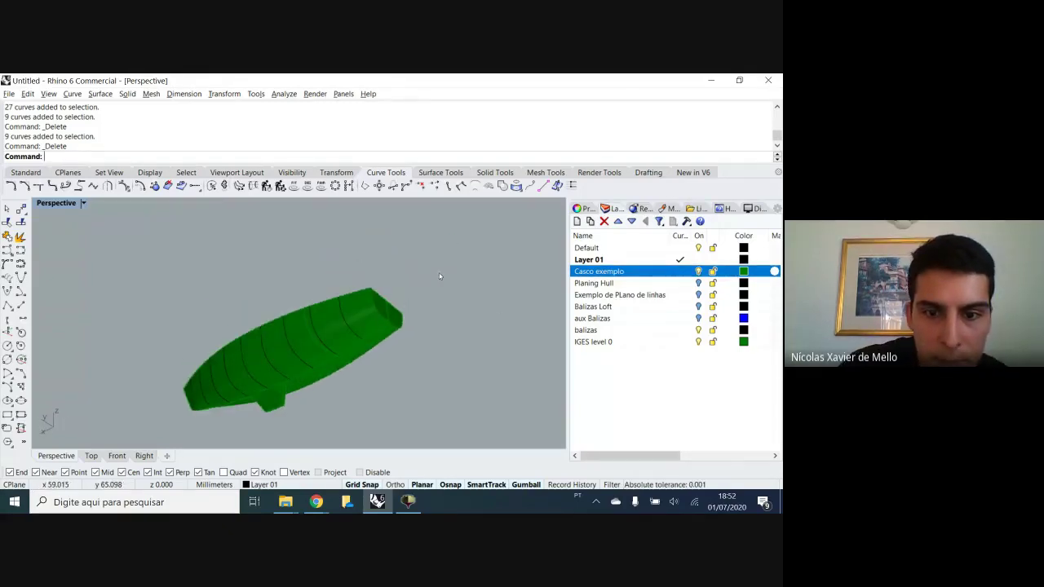
scroll(378, 307, "up", 5)
right_click_drag(391, 345, 341, 254)
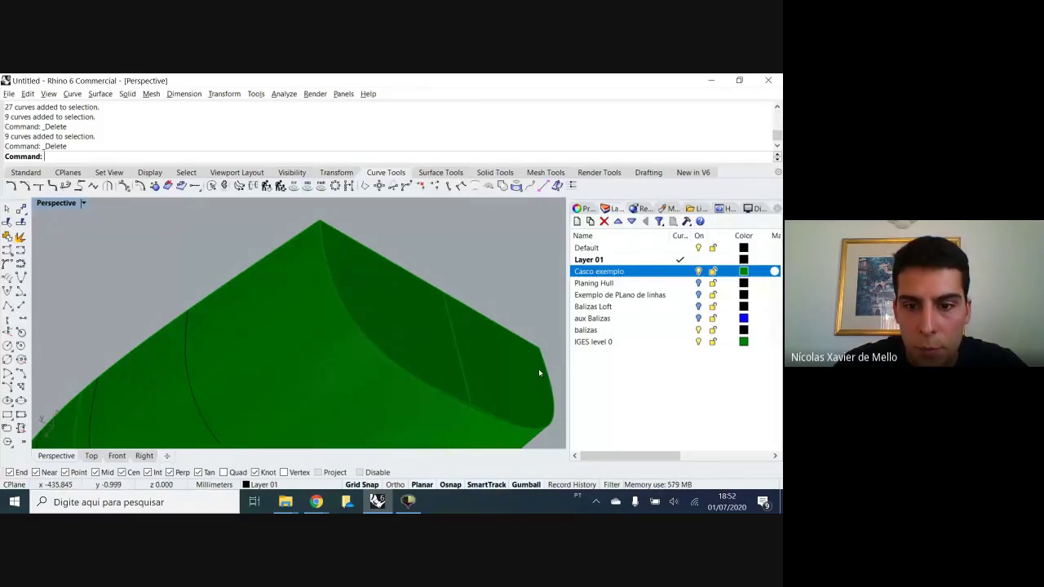
right_click_drag(337, 364, 397, 223)
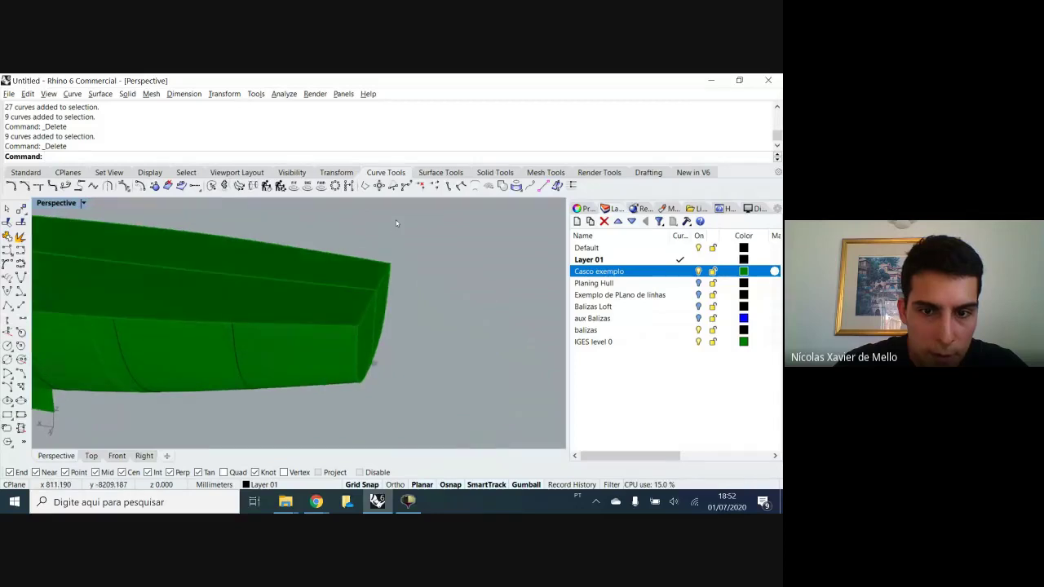
mouse_move(361, 332)
right_mouse_down()
mouse_move(382, 310)
mouse_move(350, 330)
right_mouse_up()
Duplicate the curved transom edges on the same half as the station curves with DupEdge
type("DupEdge")
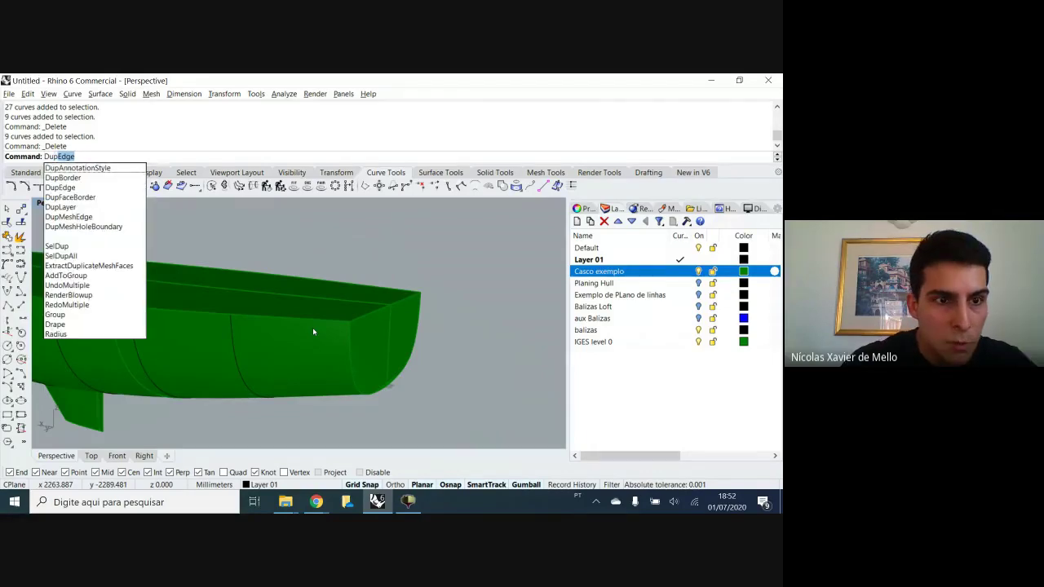
key("Return")
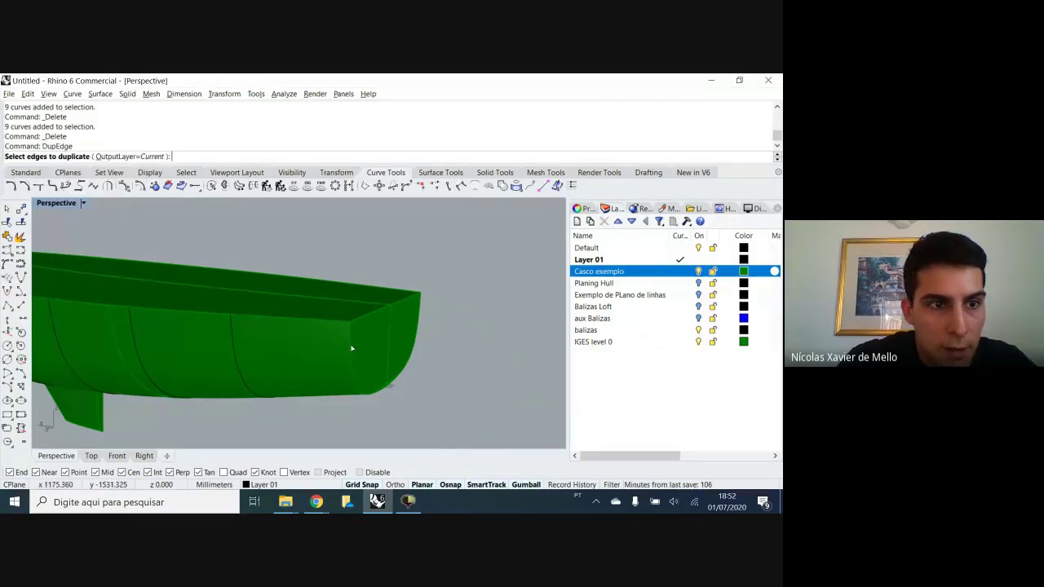
left_click(354, 346)
left_click(388, 376)
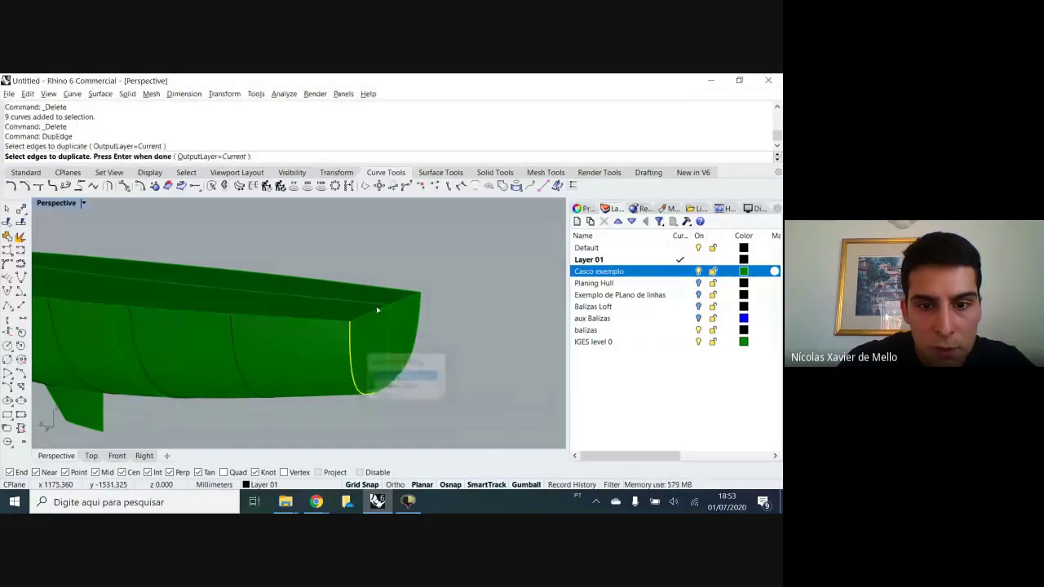
right_click_drag(376, 329, 412, 419)
scroll(412, 418, "up", 10)
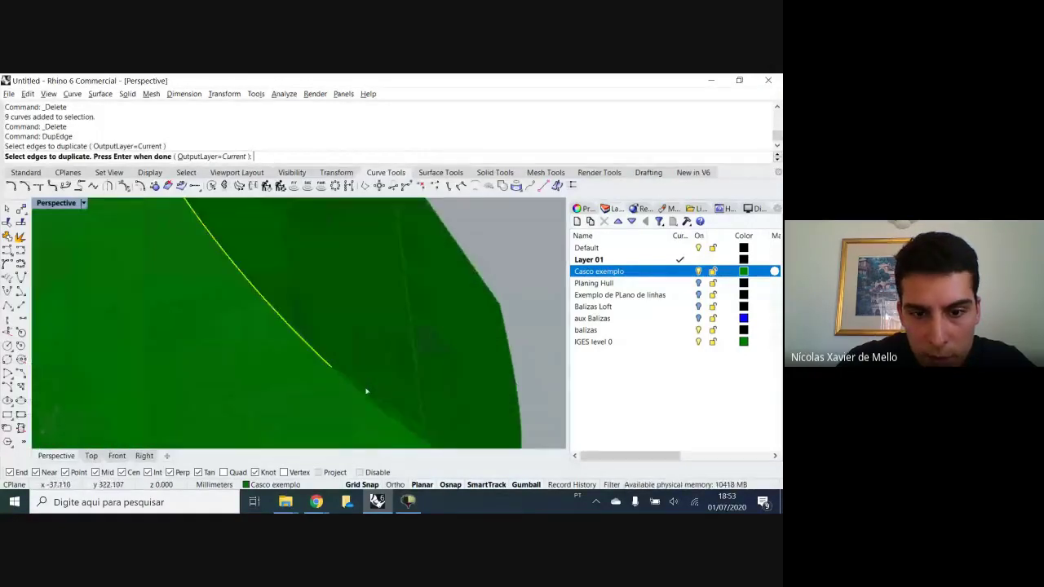
right_click_drag(334, 393, 282, 367)
left_click(246, 357)
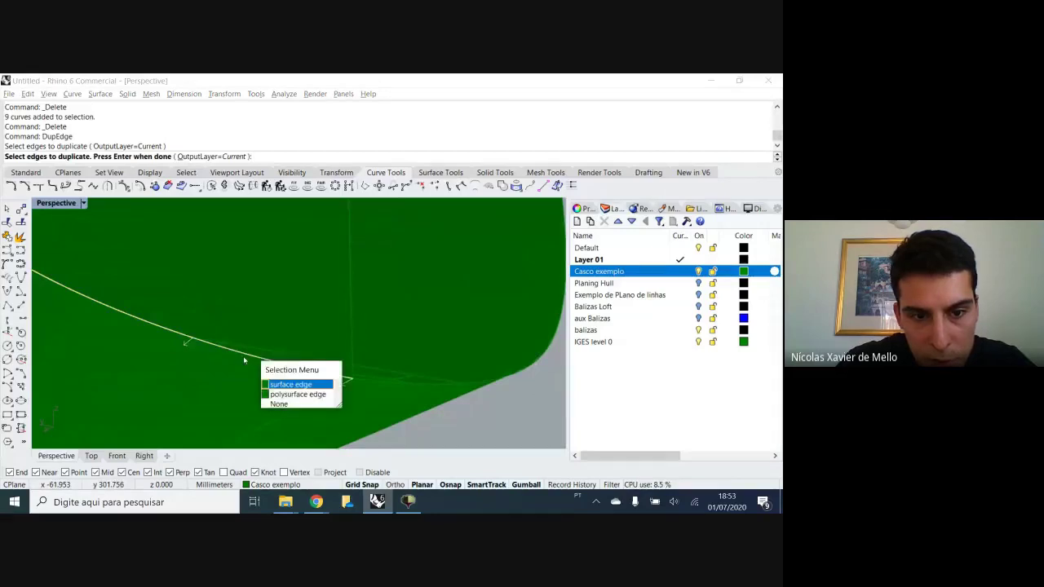
right_click(221, 372)
scroll(224, 370, "down", 10)
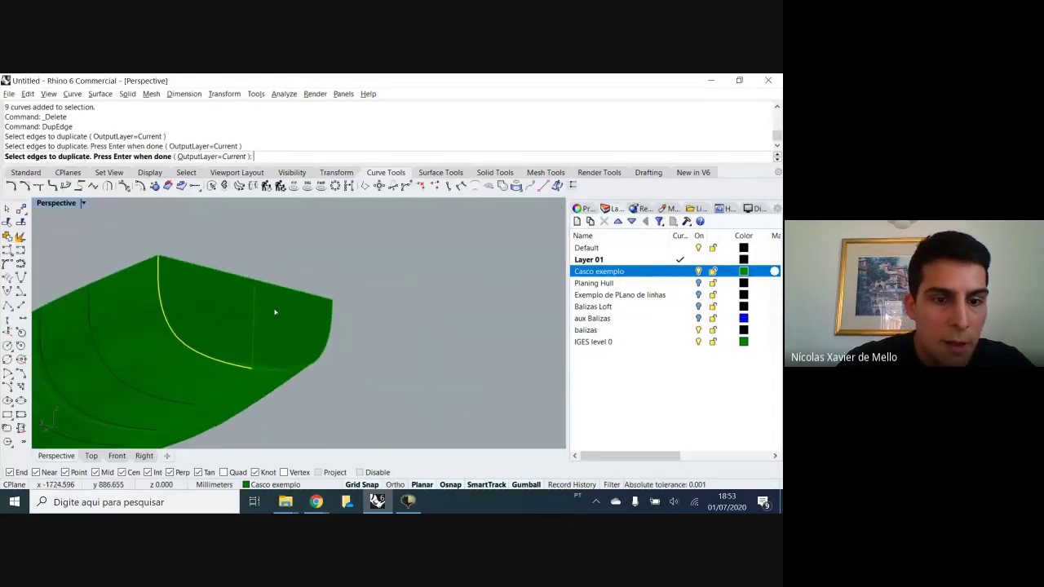
key("Return")
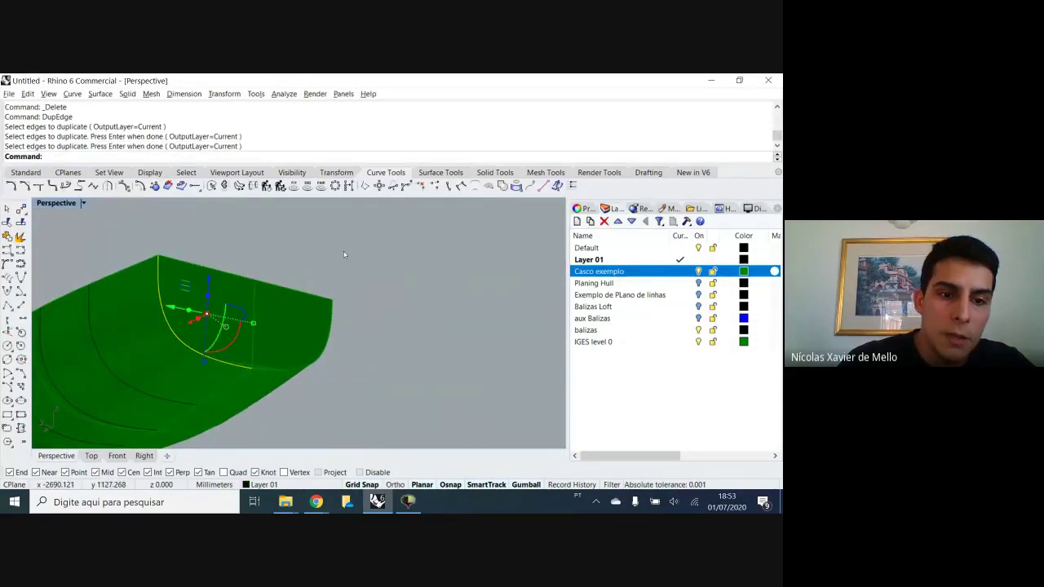
key("Escape")
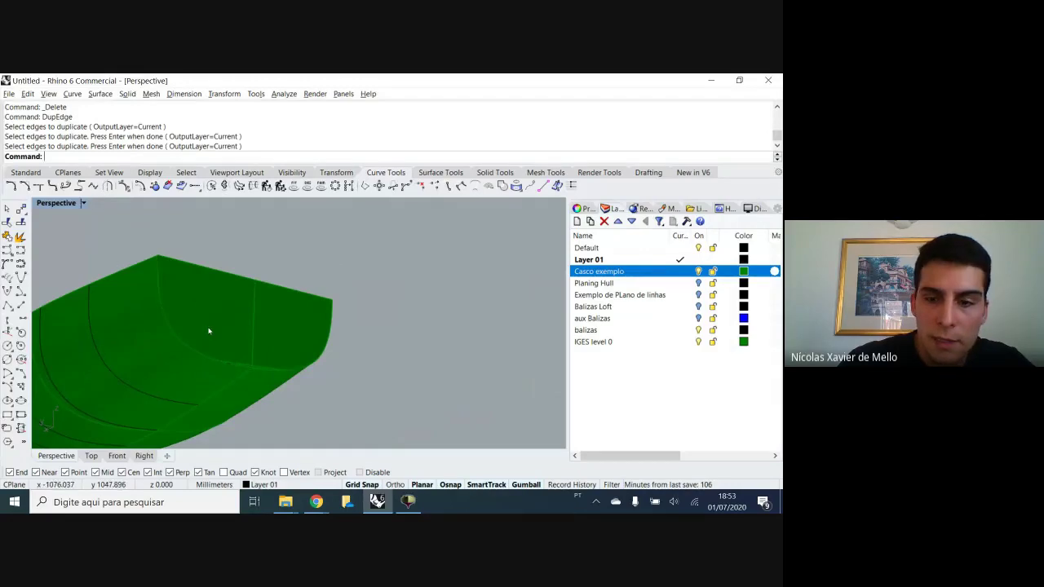
Turn off the Casco exemplo layer and move the two duplicated transom edge curves to the balizas layer
left_click(699, 272)
left_click_drag(292, 252, 163, 363)
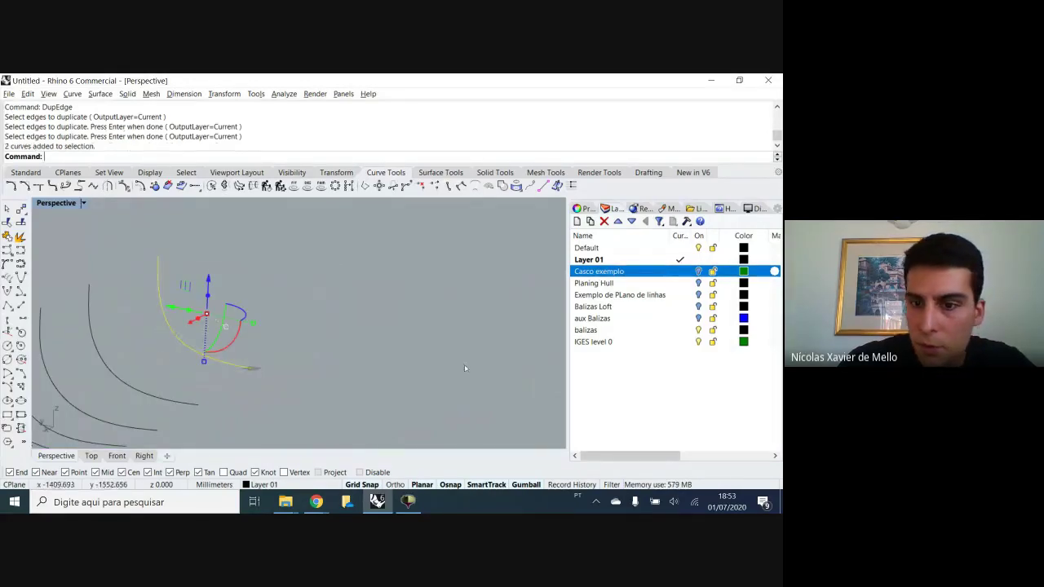
left_click(592, 329)
right_click(594, 330)
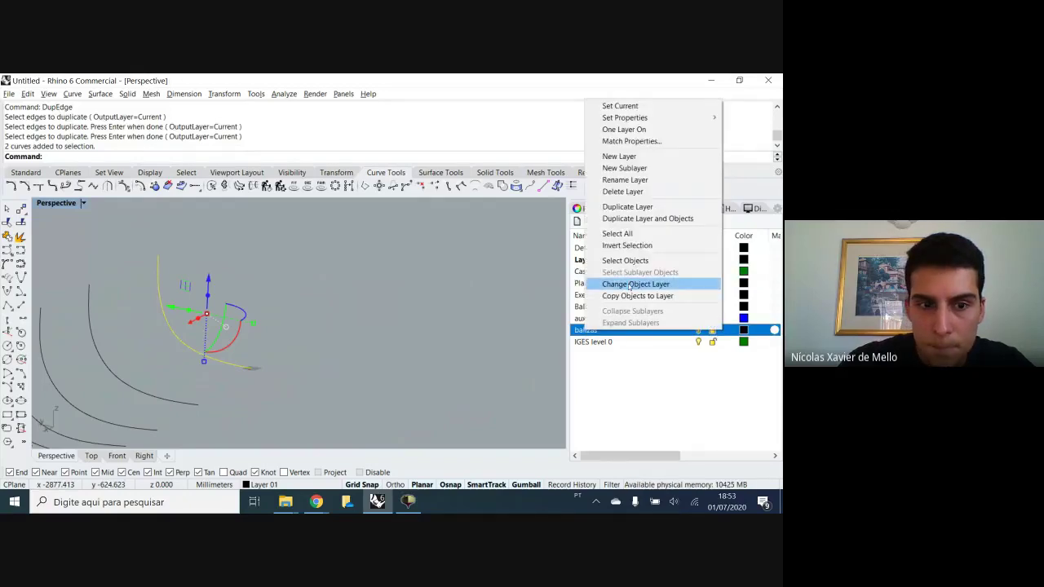
left_click(630, 286)
left_click(297, 292)
Examine the half-station curves along the hull by selecting several of them one at a time
scroll(297, 292, "down", 6)
right_click_drag(297, 293, 421, 279)
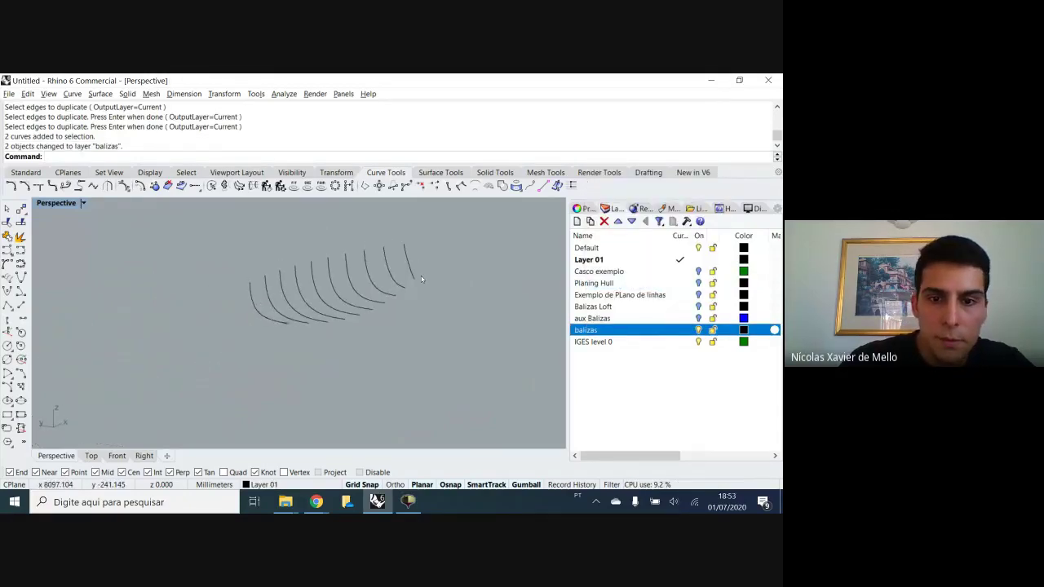
left_click(410, 267)
scroll(392, 270, "up", 5)
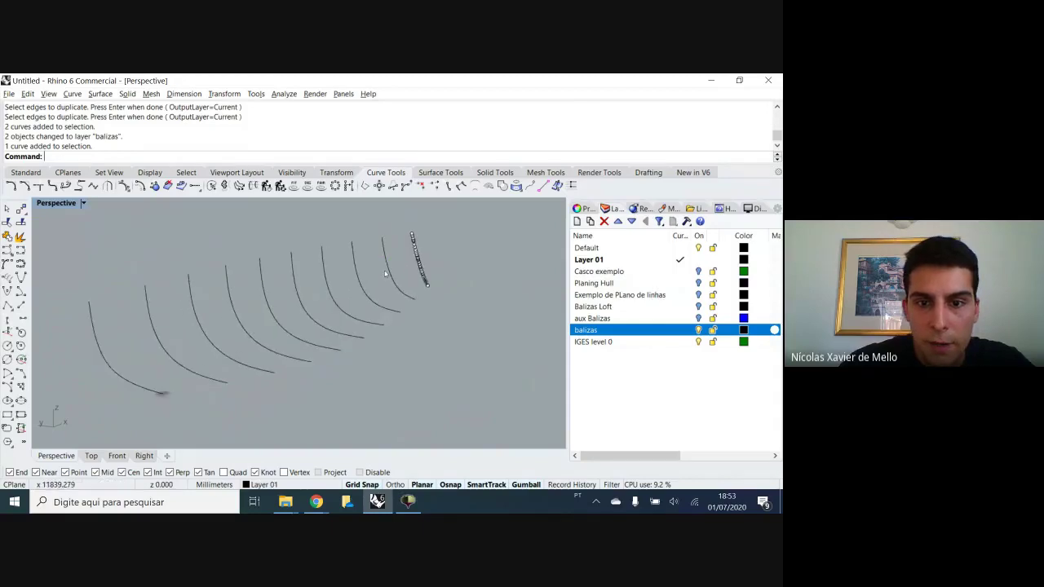
left_click(311, 300)
scroll(289, 335, "up", 3)
left_click(277, 327)
key("Escape")
left_click(236, 339)
key("Escape")
scroll(180, 341, "up", 3)
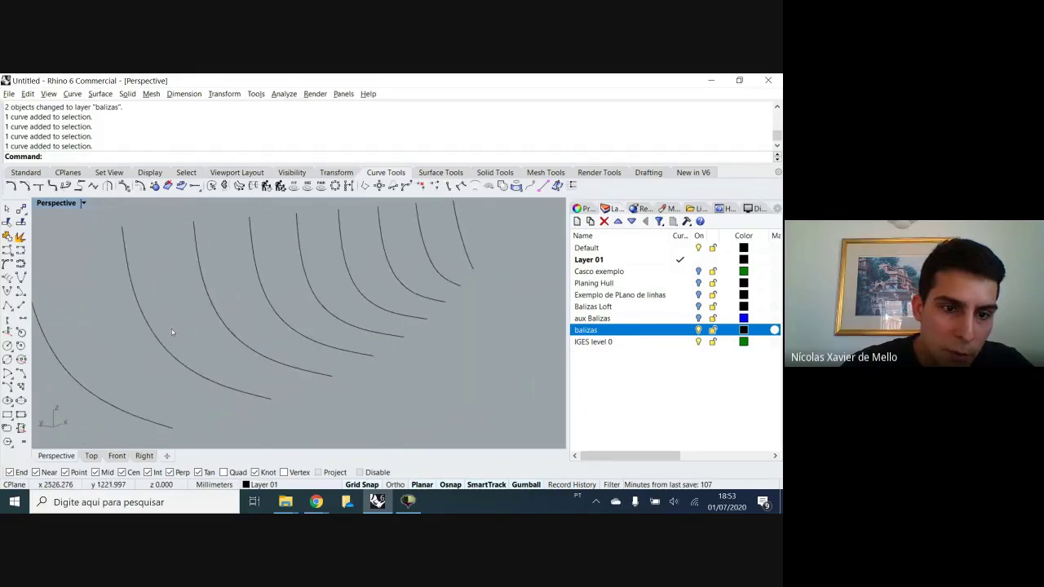
left_click(127, 274)
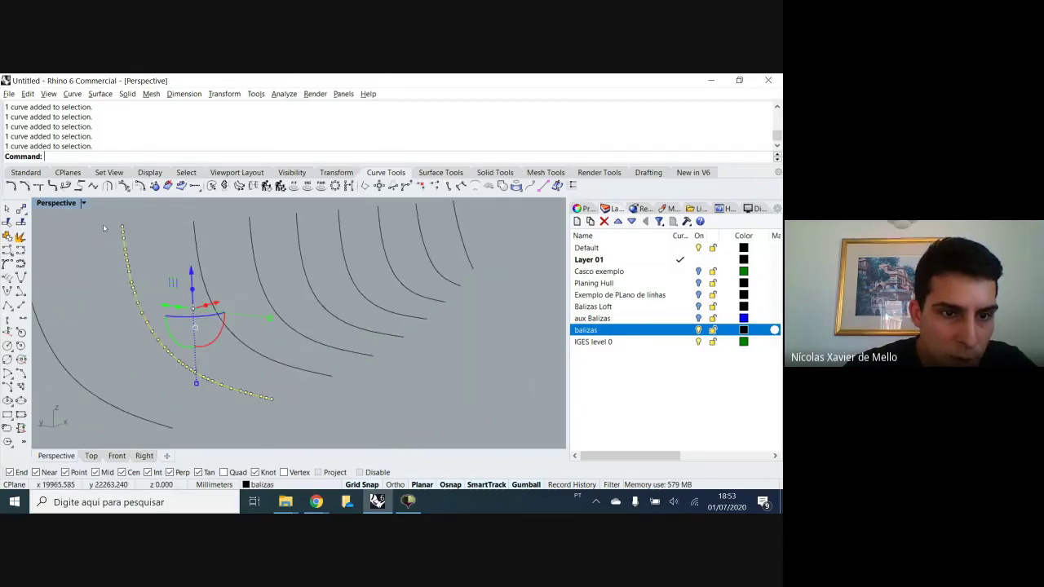
key("Escape")
left_click(359, 324)
left_click(350, 325)
left_click(395, 314, "shift")
left_click(427, 298)
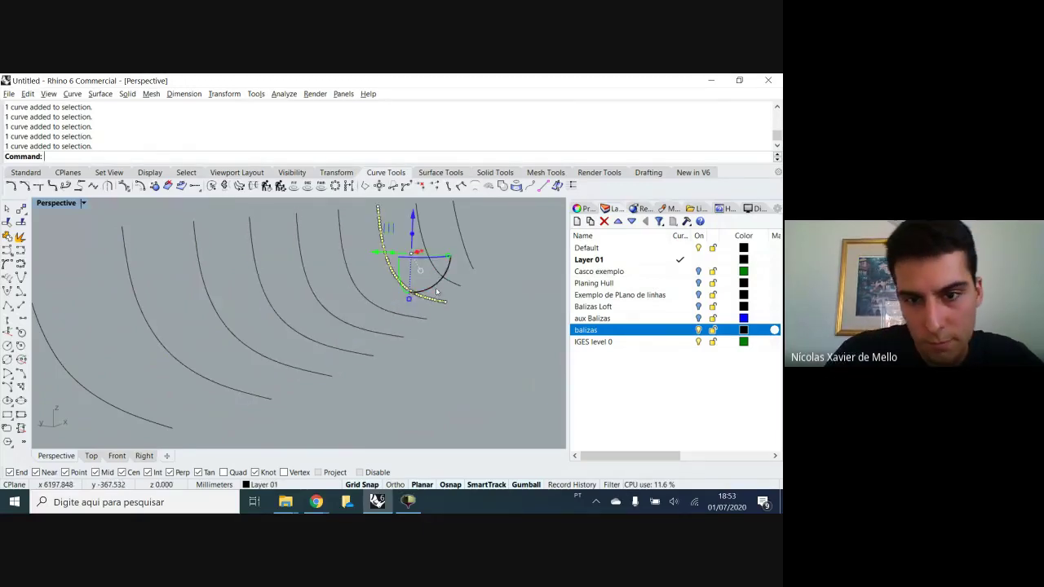
left_click(452, 283)
Examine the complete set of half-station curves from several viewing angles, including a single station near midship
scroll(433, 331, "down", 2)
scroll(433, 331, "down", 7)
left_click(334, 394)
right_click_drag(334, 394, 367, 390)
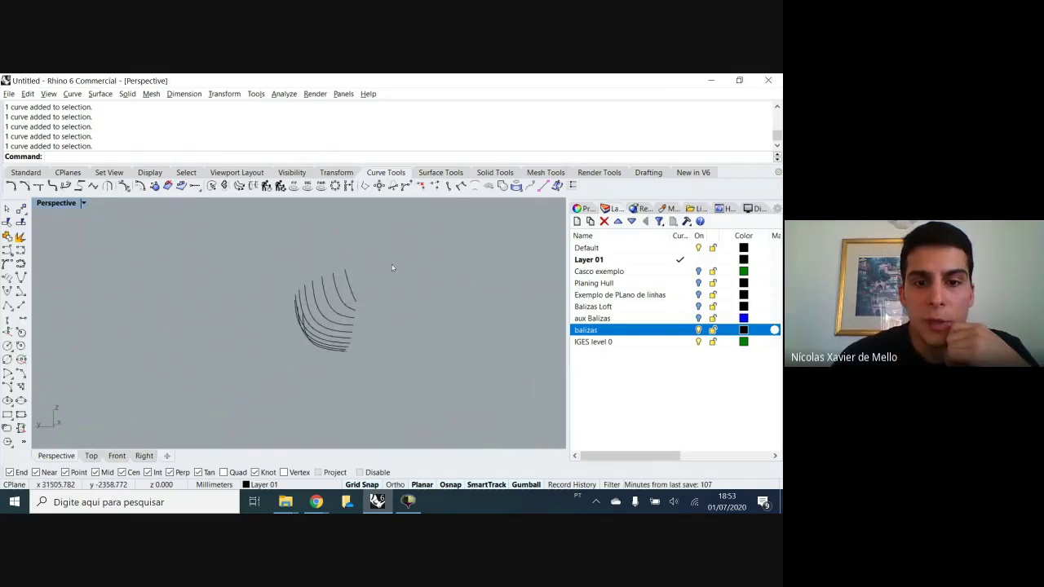
right_click_drag(382, 274, 379, 266)
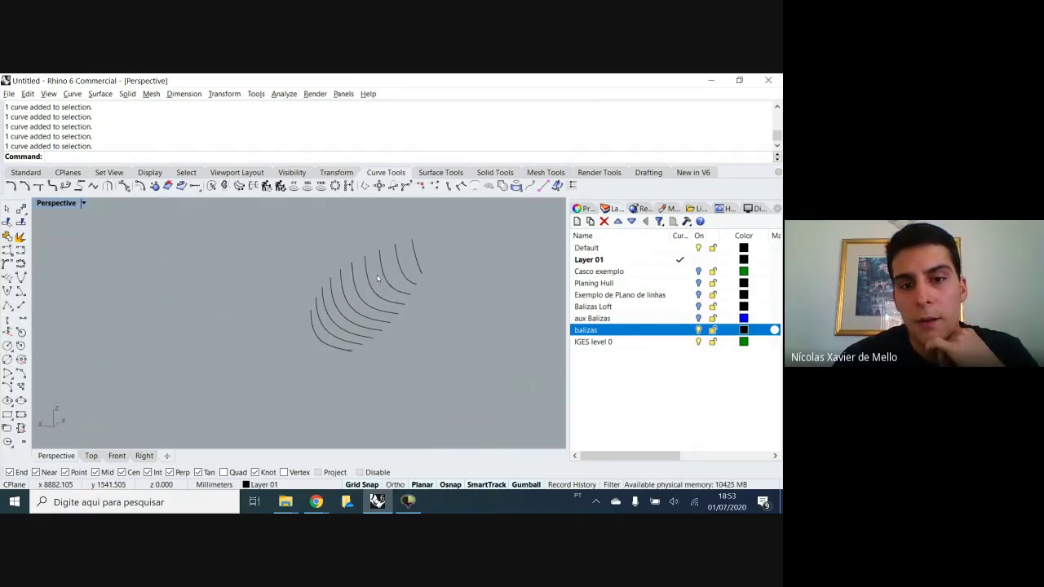
left_click(377, 283)
scroll(372, 277, "up", 4)
right_click_drag(371, 275, 369, 282)
scroll(402, 306, "down", 6)
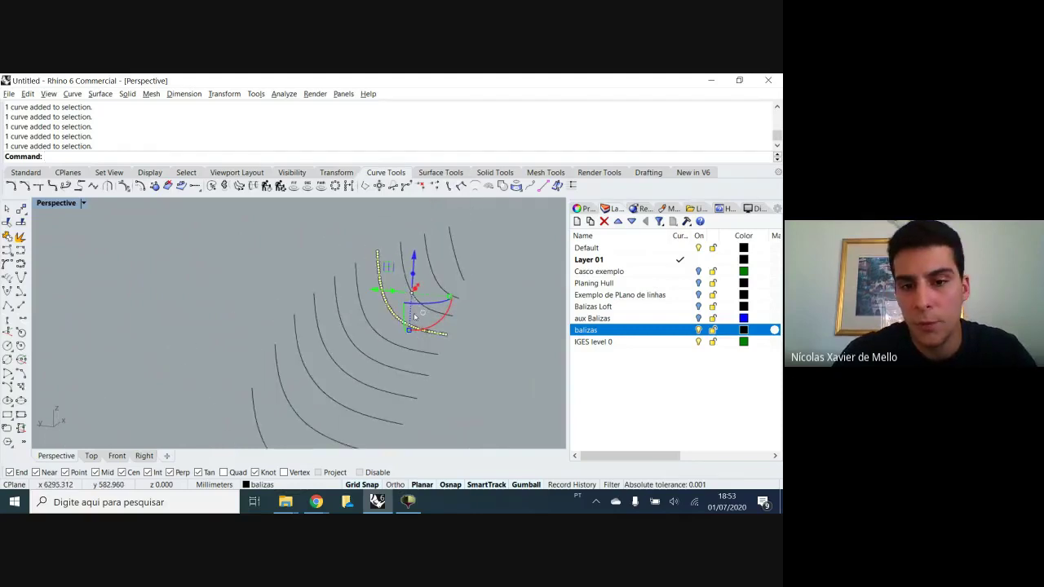
right_click(464, 379)
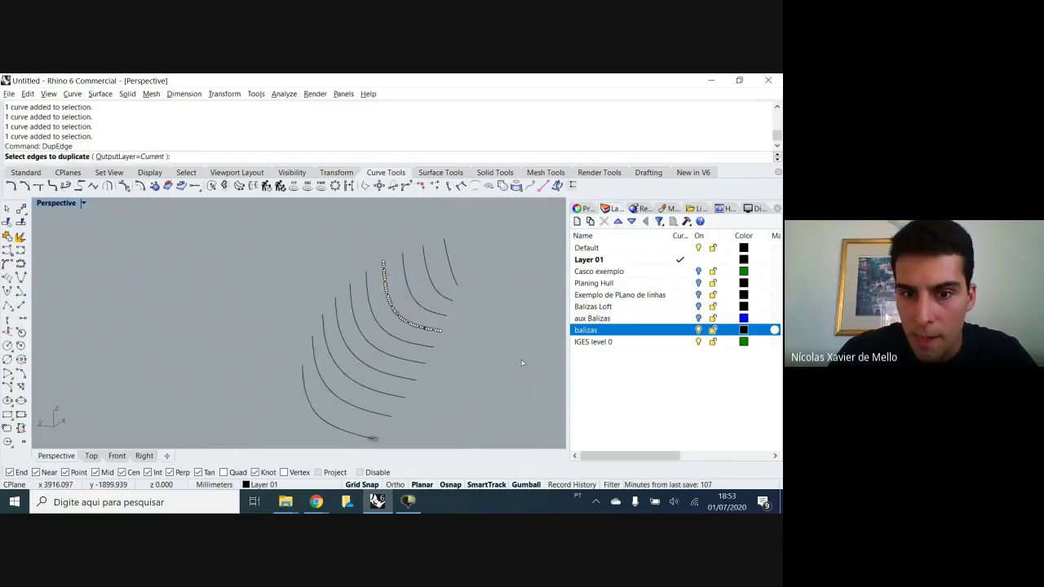
key("Escape")
right_click_drag(520, 362, 396, 368)
scroll(490, 347, "down", 5)
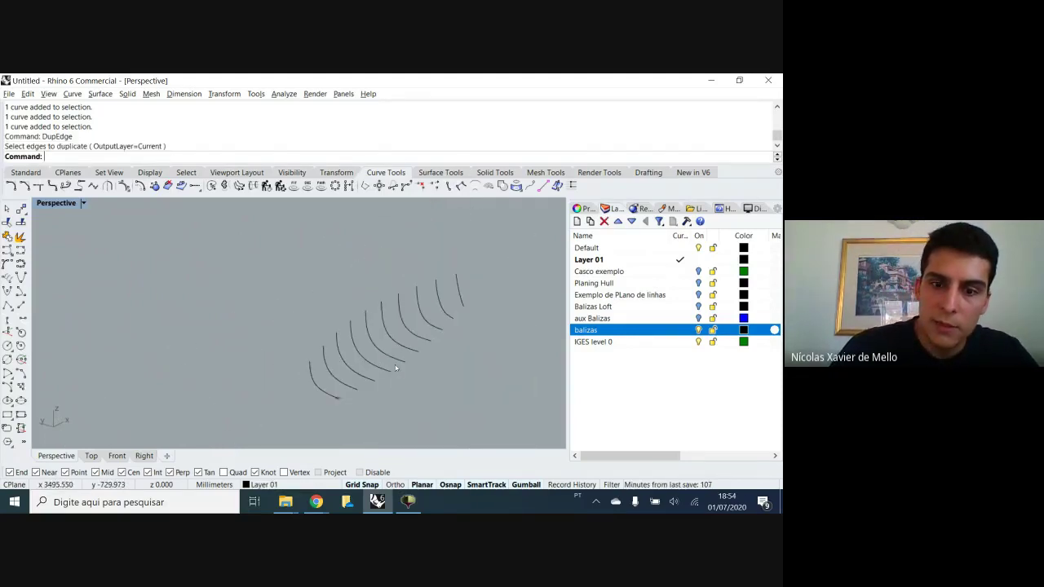
left_click_drag(519, 235, 396, 383)
right_click_drag(494, 315, 461, 365)
scroll(442, 315, "down", 7)
right_click_drag(461, 345, 370, 391, "shift")
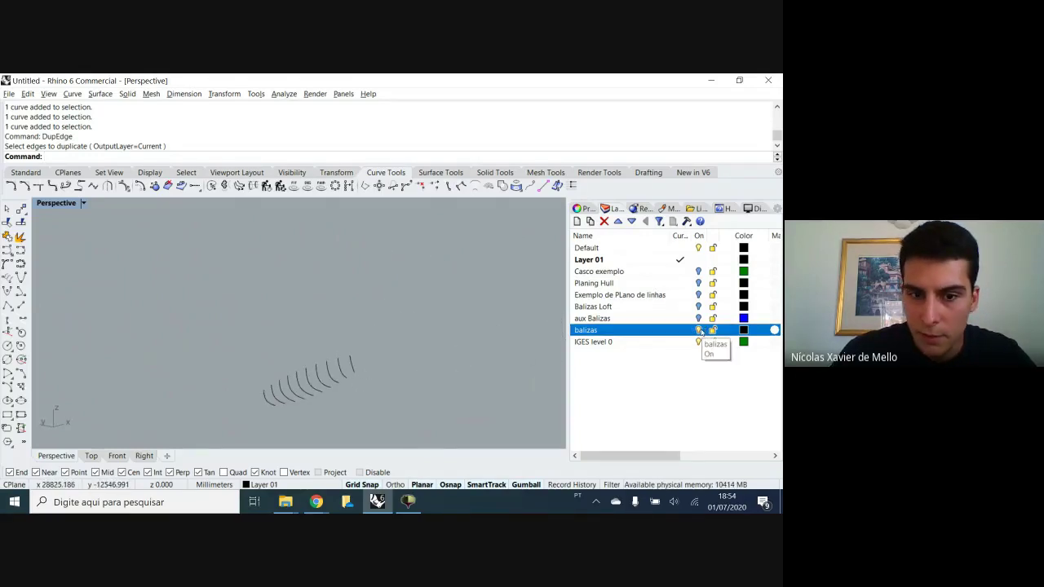
Turn off the balizas layer and turn on the Casco exemplo layer to show the hull surfaces
left_click(698, 330)
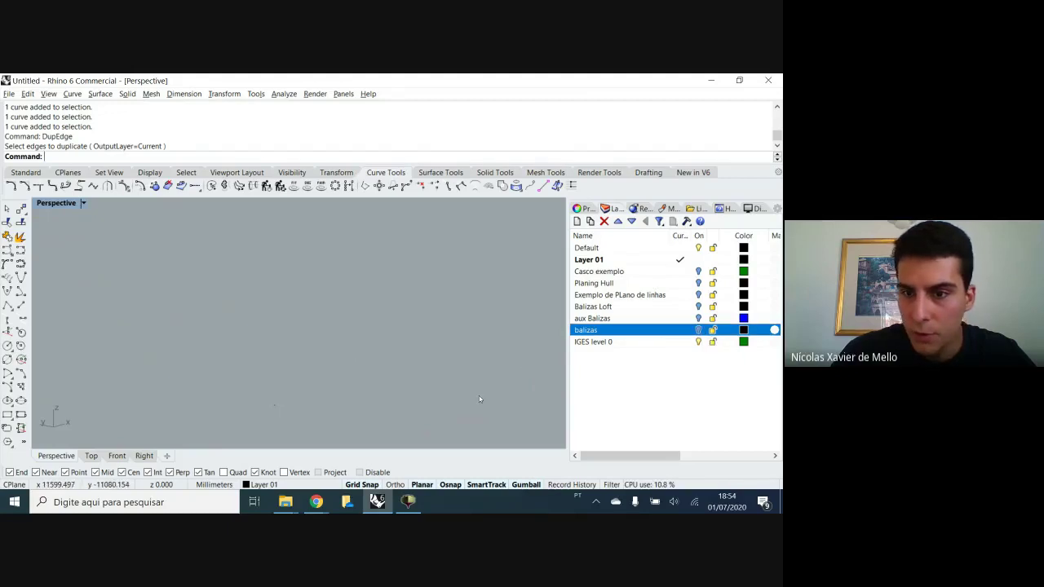
left_click(697, 283)
left_click(699, 283)
left_click(698, 270)
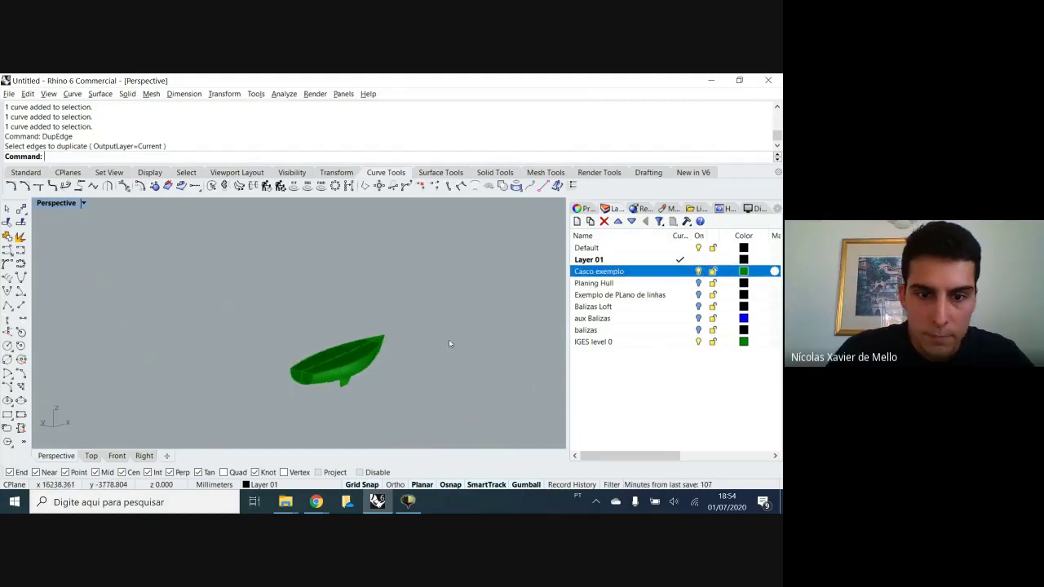
scroll(322, 354, "up", 8)
right_click_drag(319, 354, 333, 354)
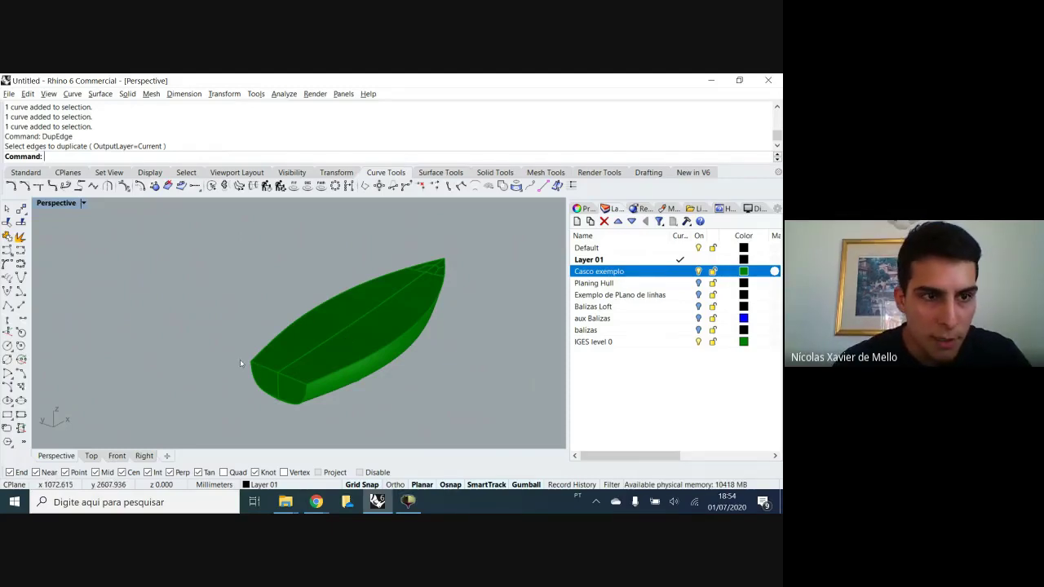
Start DupEdge and select the hull's deck edge up to the bow on the same half as the stations
key("Up")
key("Return")
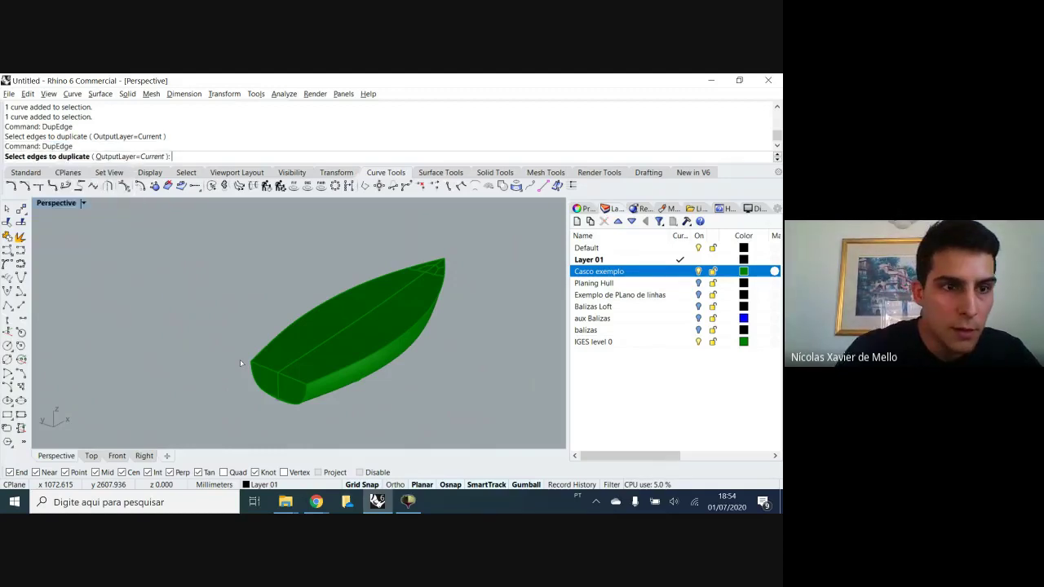
left_click(273, 340)
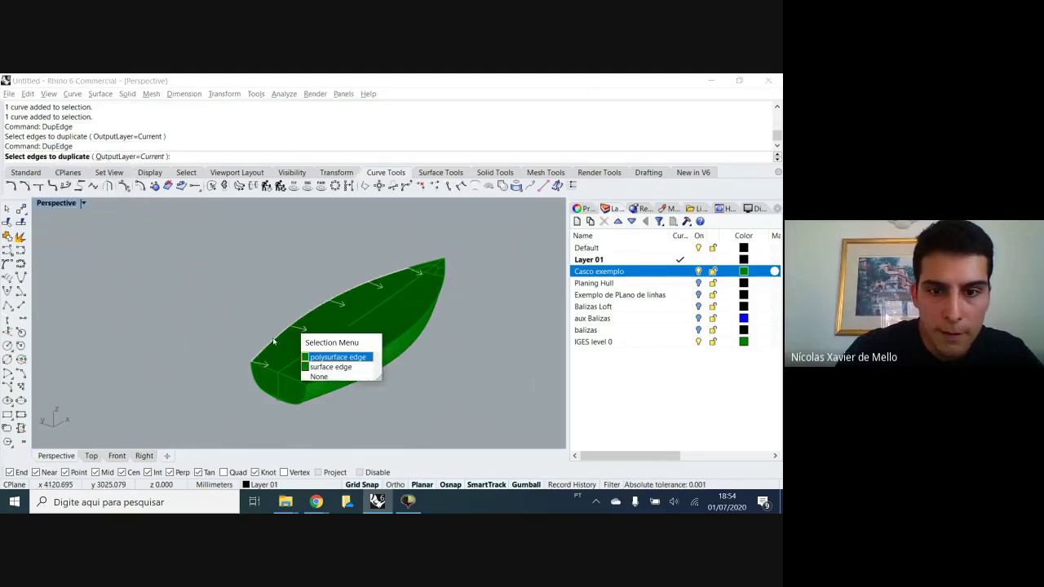
left_click(413, 271)
scroll(413, 272, "up", 5)
left_click(413, 271)
left_click(460, 296)
scroll(356, 296, "down", 5)
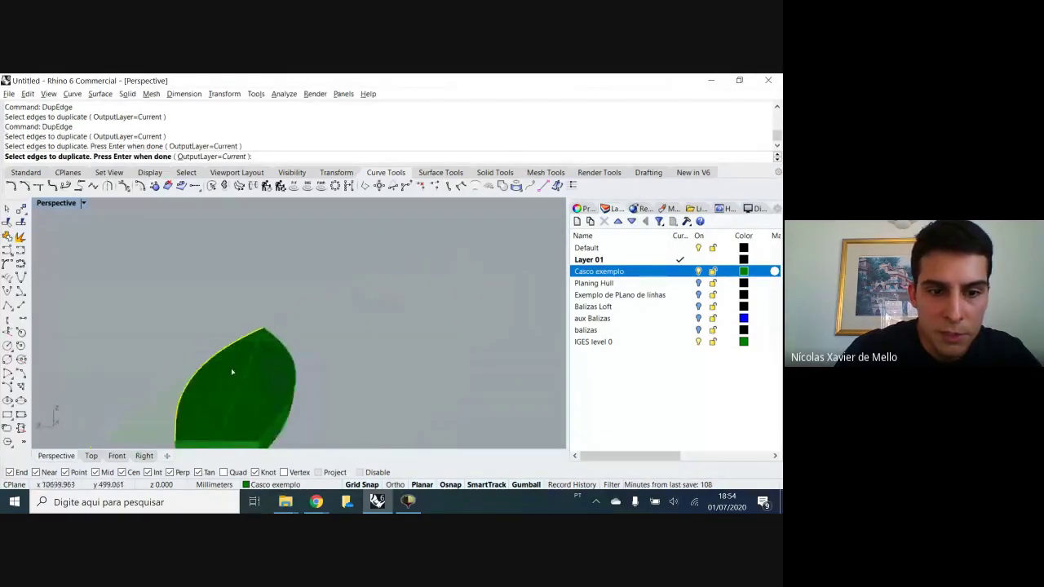
Add the curved transom edge and its short bottom segment on the same half to the edges being duplicated
mouse_move(235, 328)
right_mouse_down()
mouse_move(261, 330)
mouse_move(241, 338)
right_mouse_up()
left_click(253, 341)
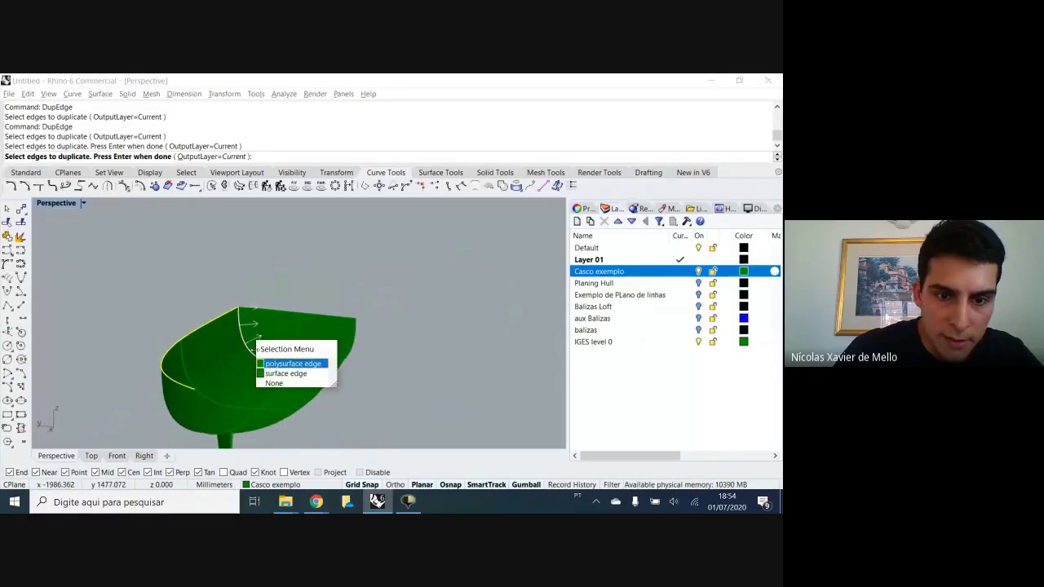
left_click(277, 367)
scroll(282, 373, "up", 3)
left_click(299, 375)
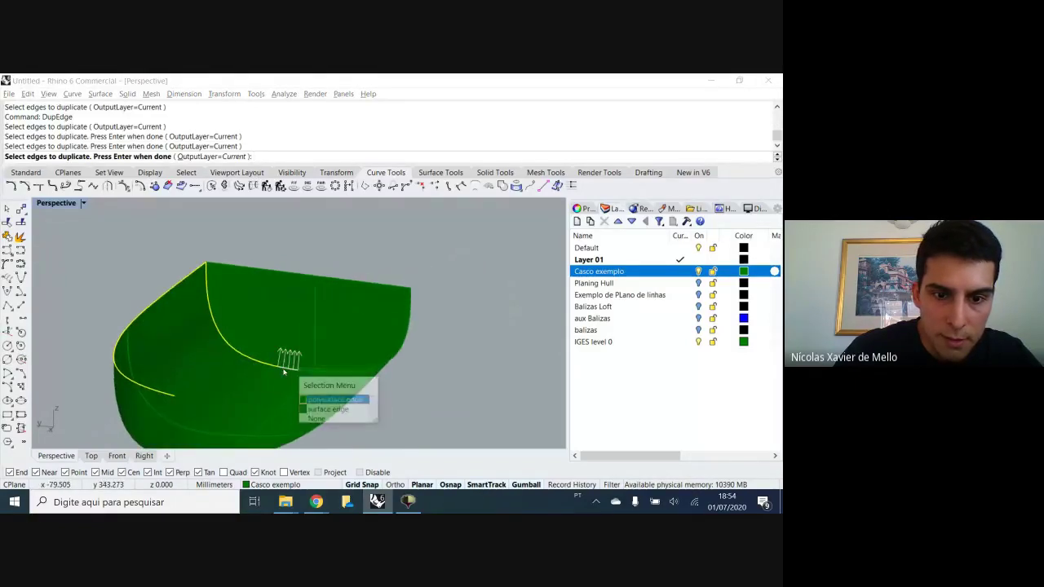
scroll(289, 378, "up", 3)
scroll(290, 377, "up", 4)
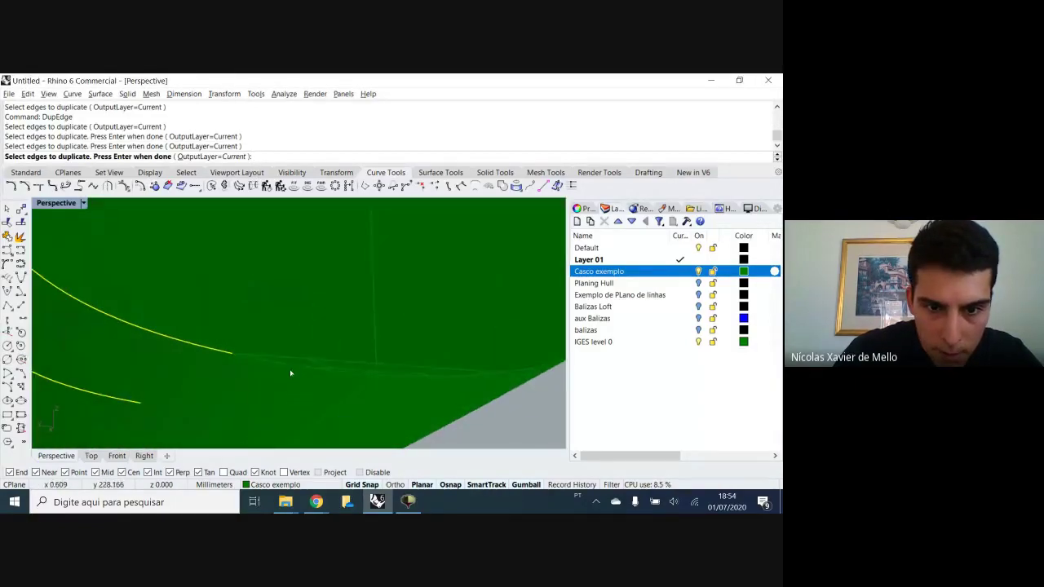
left_click(295, 368)
left_click(276, 376)
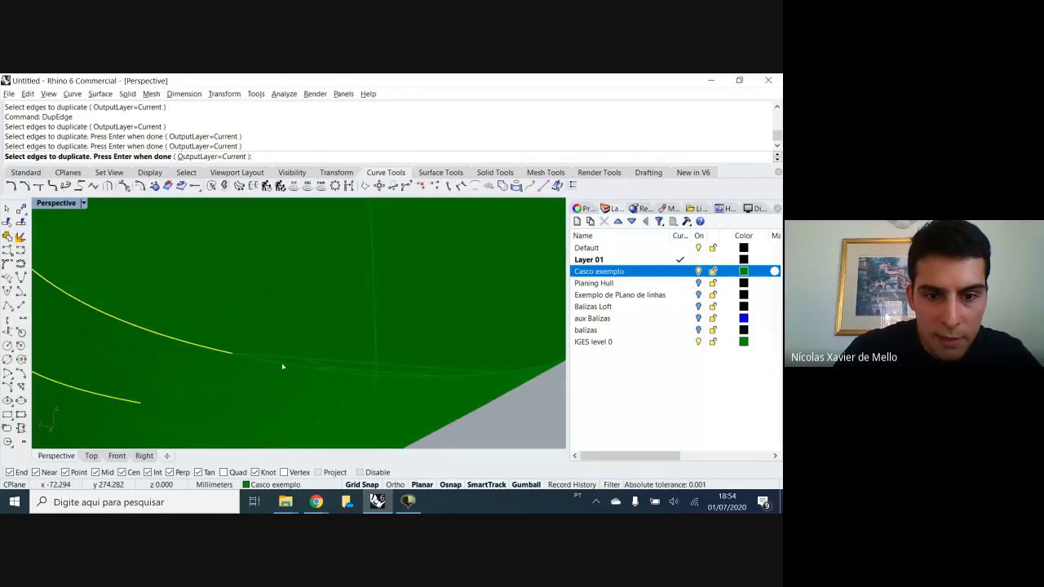
left_click(282, 367)
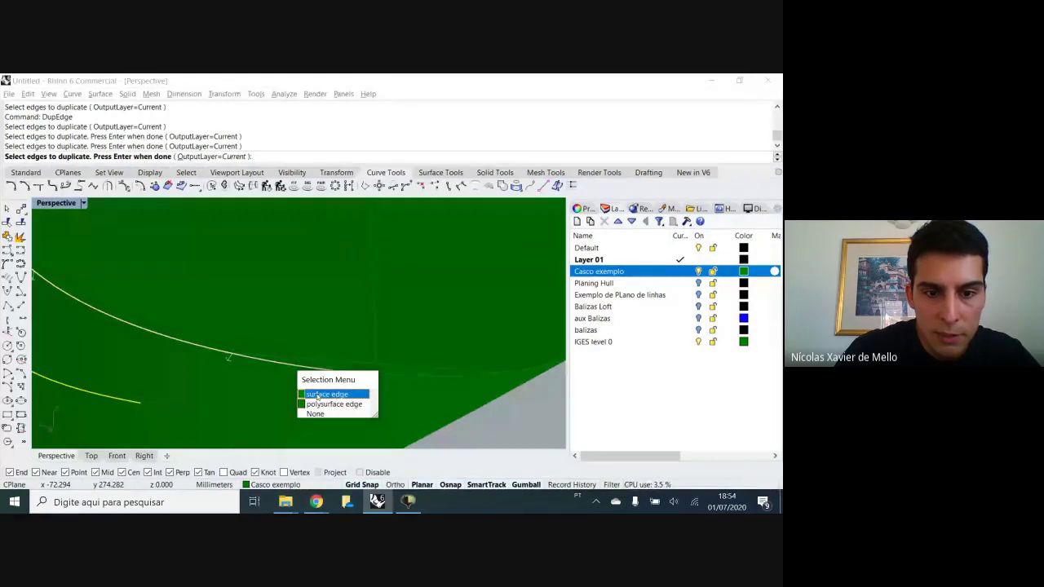
left_click(318, 394)
scroll(318, 394, "down", 5)
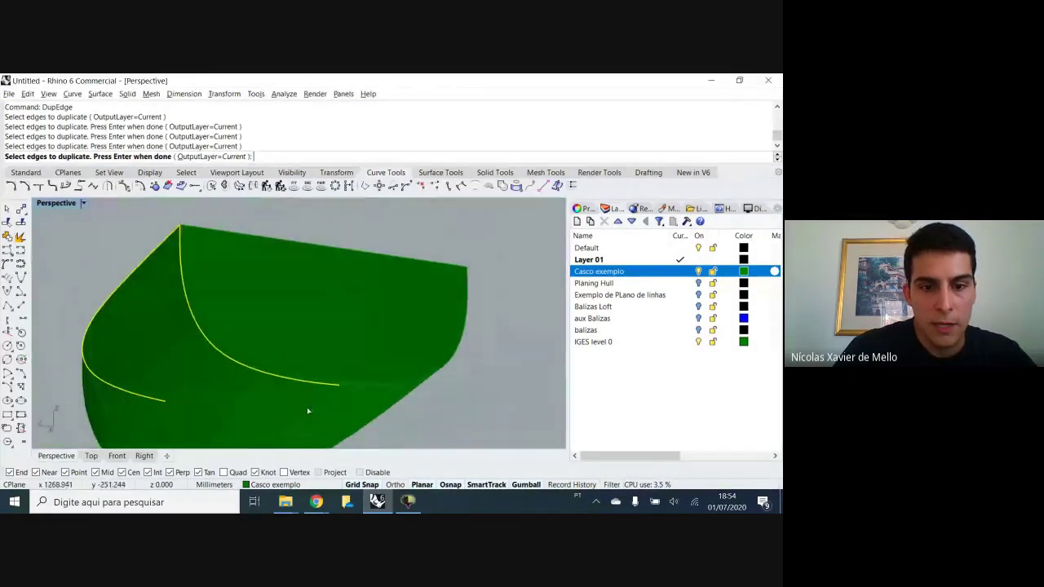
Add the hull's bottom centreline edge and the stem edge to the selection and complete the edge duplication
left_click(307, 408)
key("Escape")
right_click_drag(294, 317, 297, 341)
left_click(289, 356)
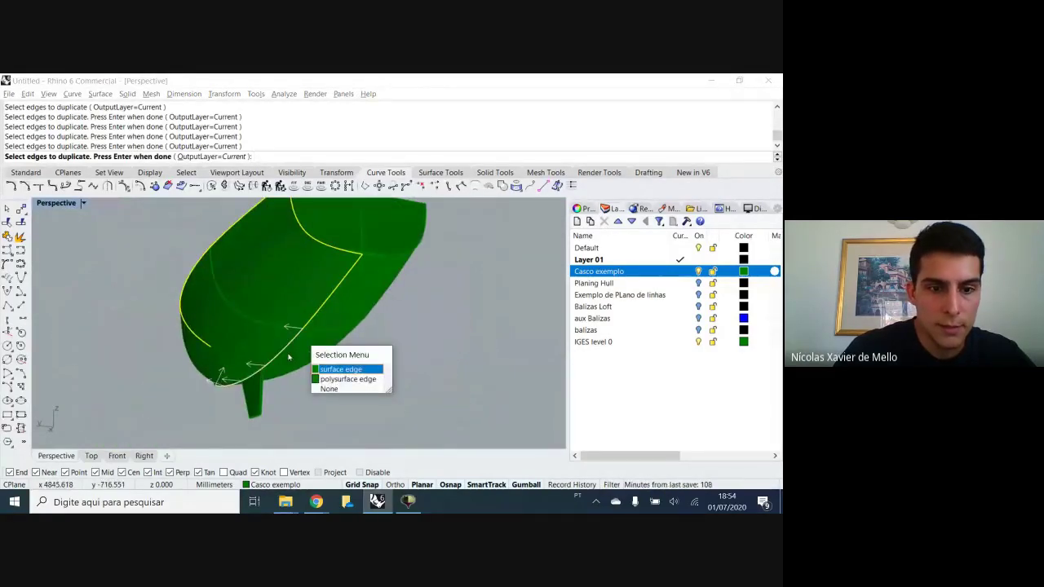
key("Escape")
scroll(310, 355, "down", 6)
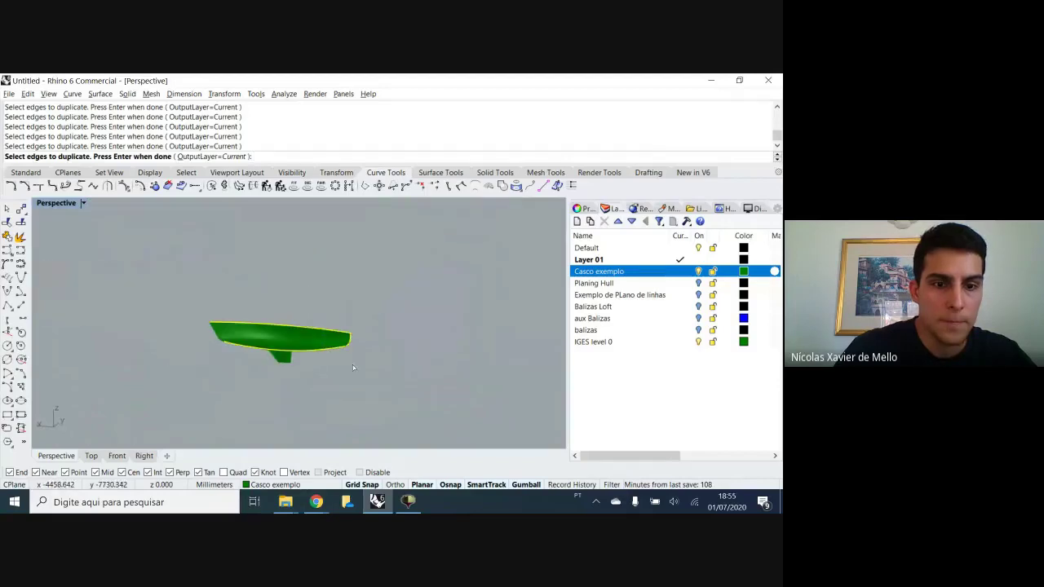
scroll(306, 351, "up", 5)
scroll(336, 348, "down", 3)
left_click(338, 356)
left_click(382, 385)
scroll(323, 357, "down", 5)
right_click_drag(323, 357, 192, 378)
key("Return")
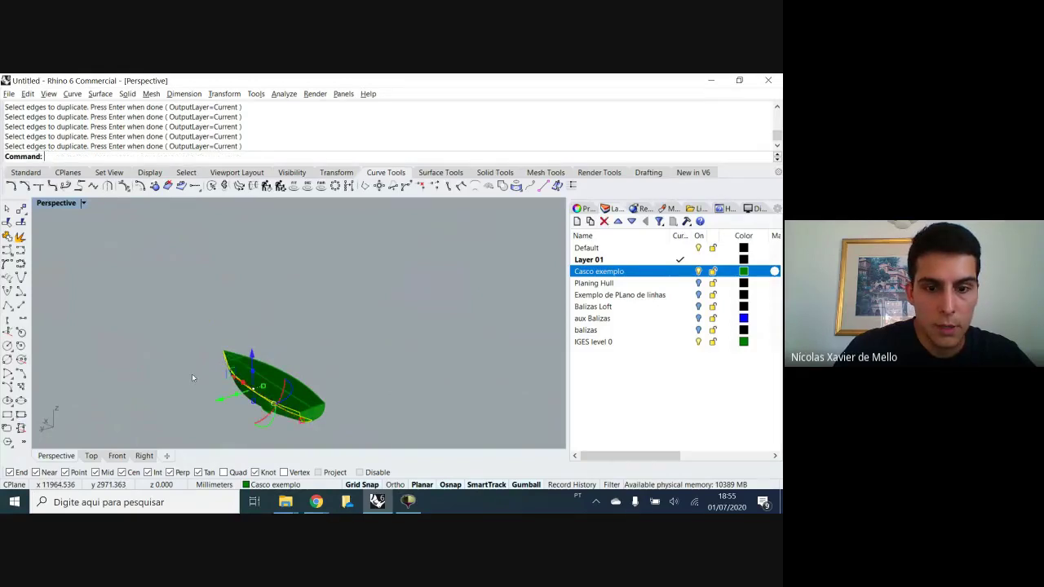
Turn off the Casco exemplo layer and check the duplicated half-hull outline curves
right_click_drag(352, 374, 269, 357)
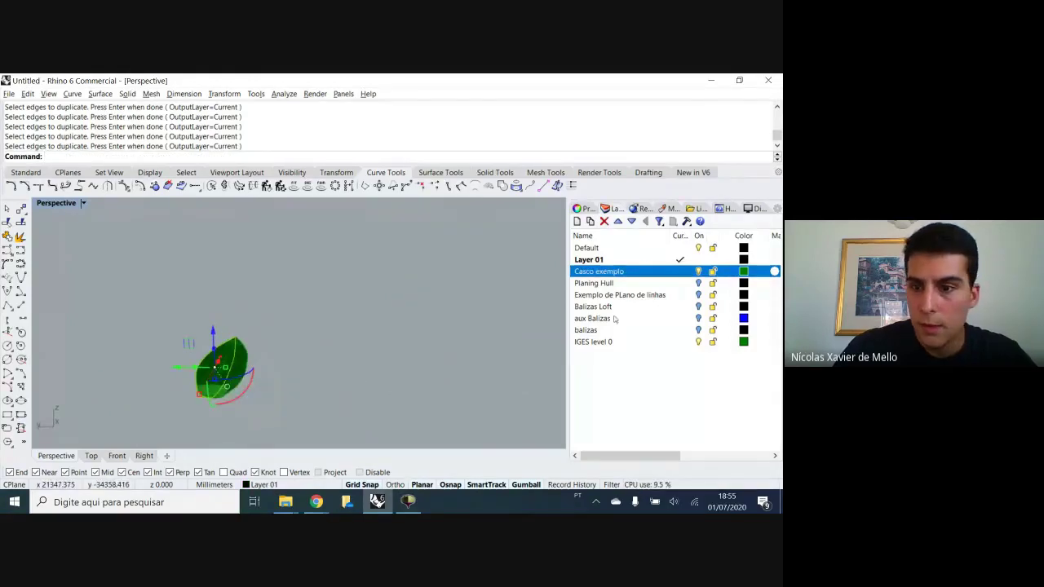
left_click(698, 271)
right_click_drag(318, 330, 191, 325)
left_click(191, 325)
scroll(176, 345, "up", 10)
left_click(156, 349)
key("Escape")
left_click(378, 354)
key("Escape")
left_click(443, 275)
key("Escape")
scroll(452, 254, "down", 12)
right_click_drag(453, 318, 414, 351)
scroll(369, 352, "up", 7)
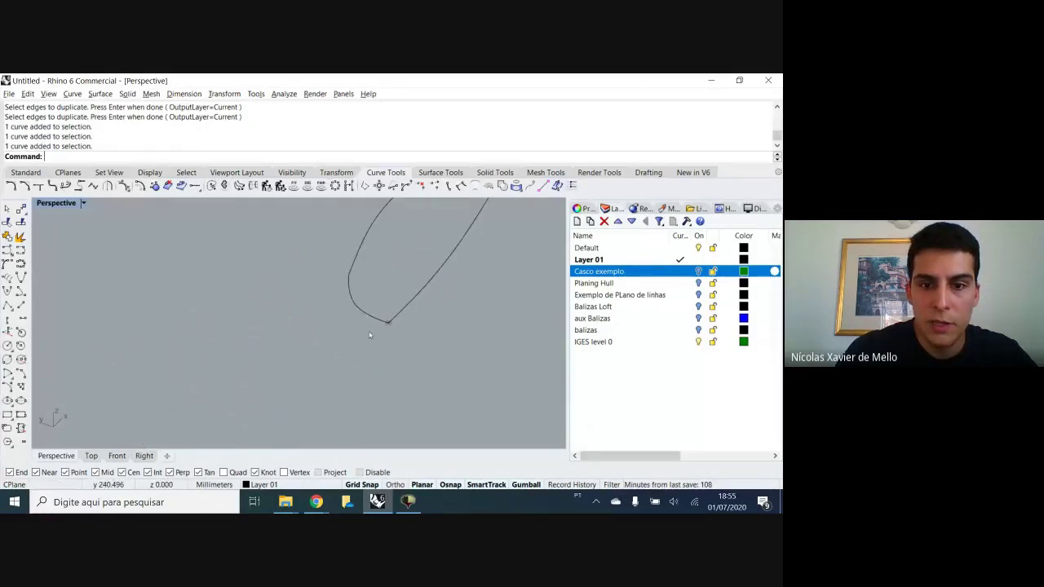
scroll(84, 255, "down", 3)
right_click_drag(331, 274, 290, 351, "shift")
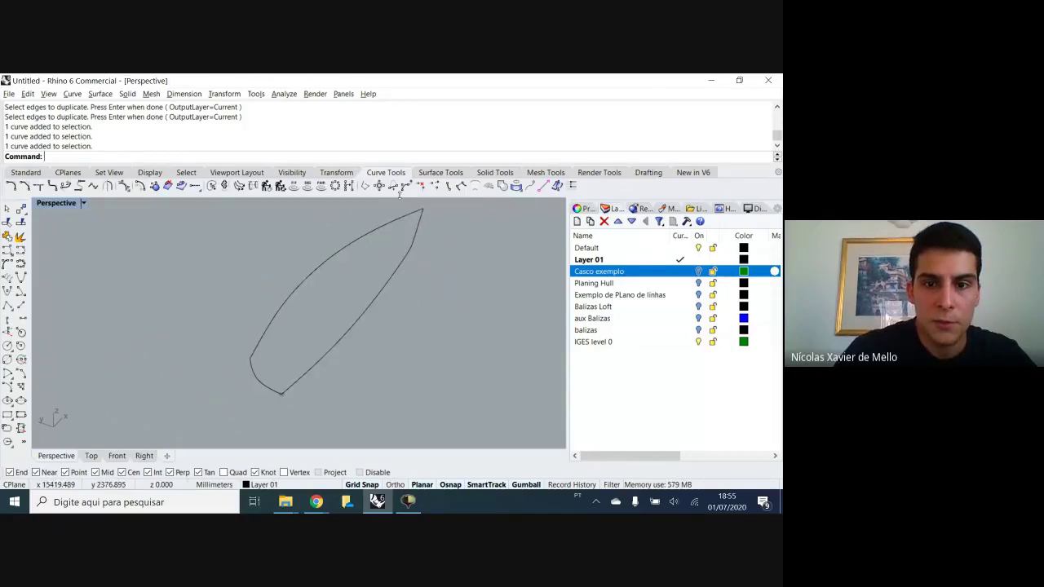
Draw straight lines from the transom's upper corner to its centreline end and along the bottom to the stem
type("line")
key("Return")
left_click(250, 360)
left_click(281, 393)
key("Return")
left_click(281, 393)
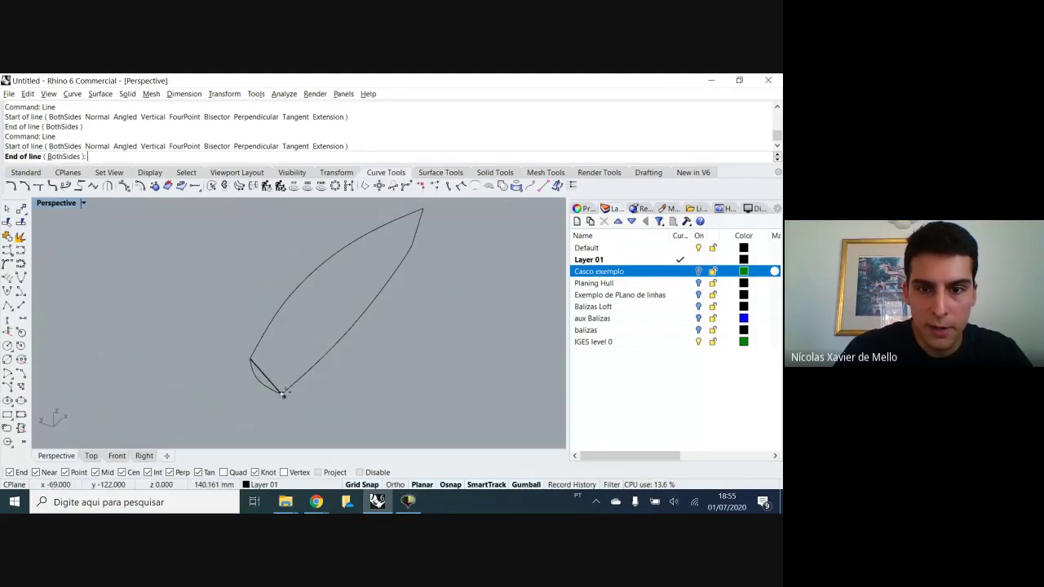
left_click(408, 251)
key("Return")
left_click(407, 251)
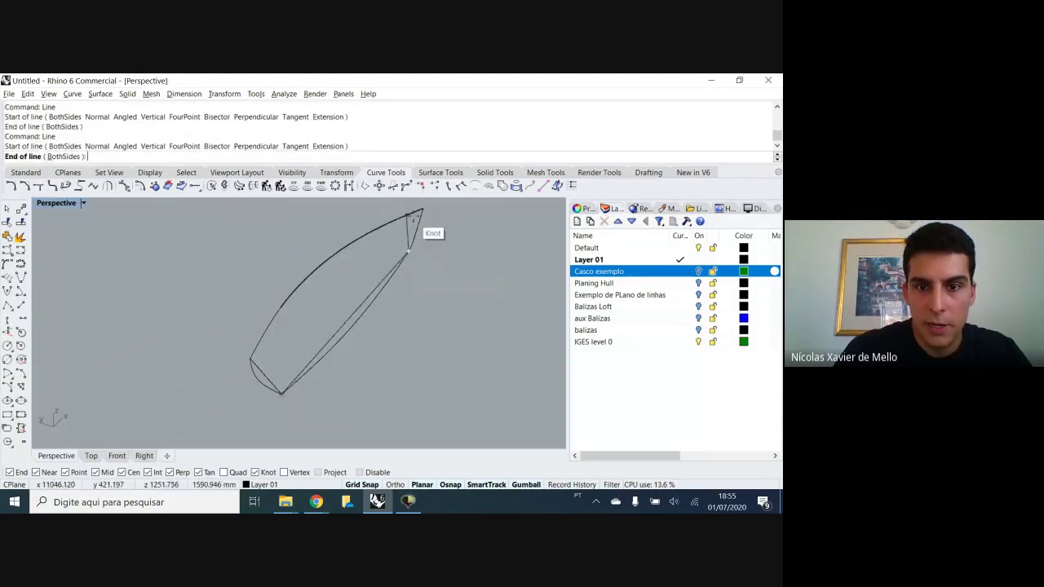
Cancel the unfinished line at the bow and delete the straight lines across the transom and along the bottom
key("ctrl+z")
key("Escape")
left_click(268, 380)
key("Delete")
left_click(336, 337)
key("Delete")
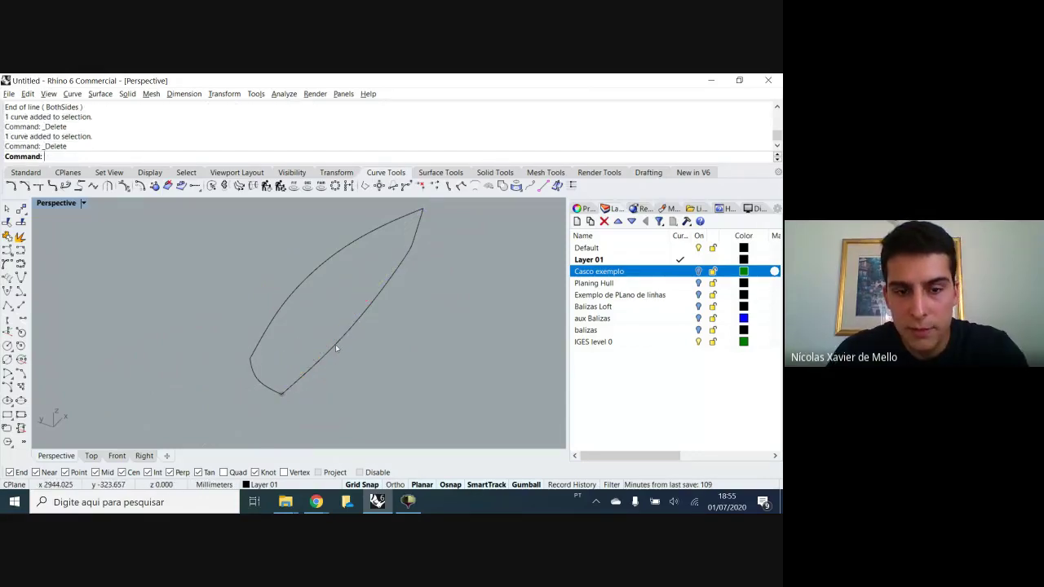
Check the duplicated deck edge and the other outline curves for overlapping copies by selecting them
scroll(326, 359, "down", 4)
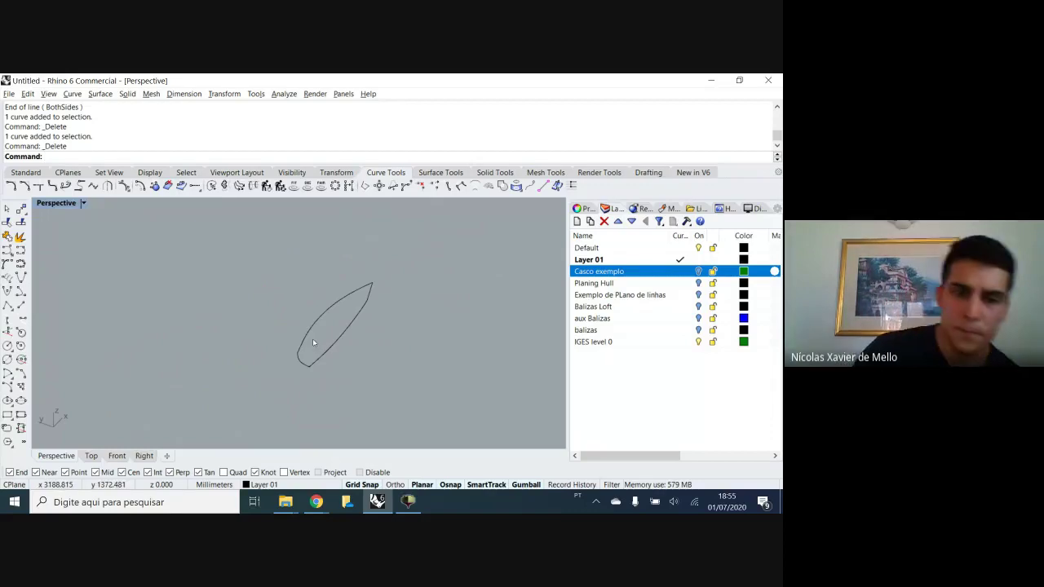
left_click(334, 309)
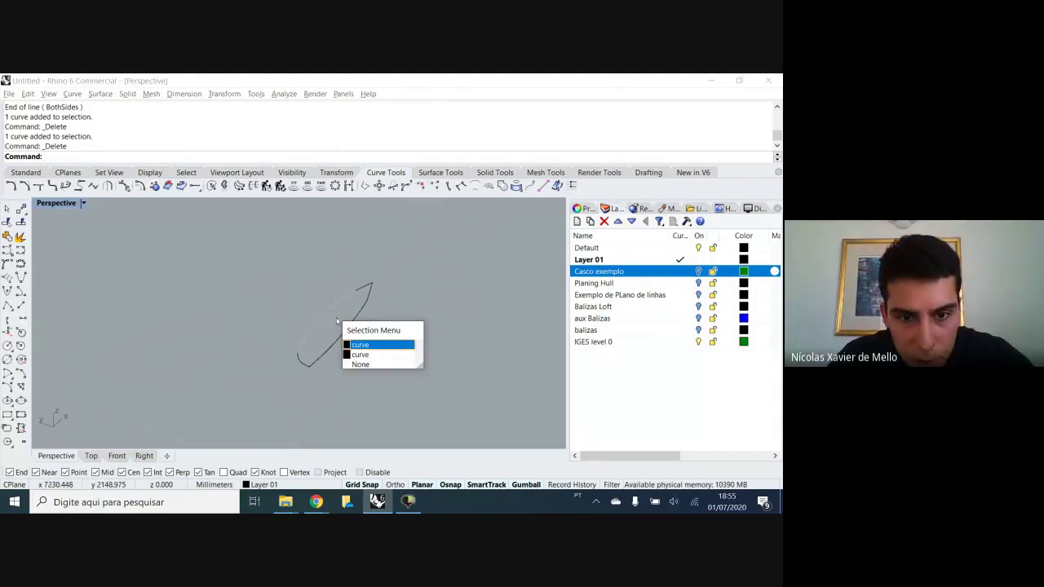
left_click(356, 290)
scroll(356, 289, "up", 6)
left_click_drag(365, 277, 295, 331)
left_click(354, 295)
left_click(338, 310)
left_click(338, 326)
left_click(343, 307)
left_click(256, 393)
left_click(260, 390)
key("Escape")
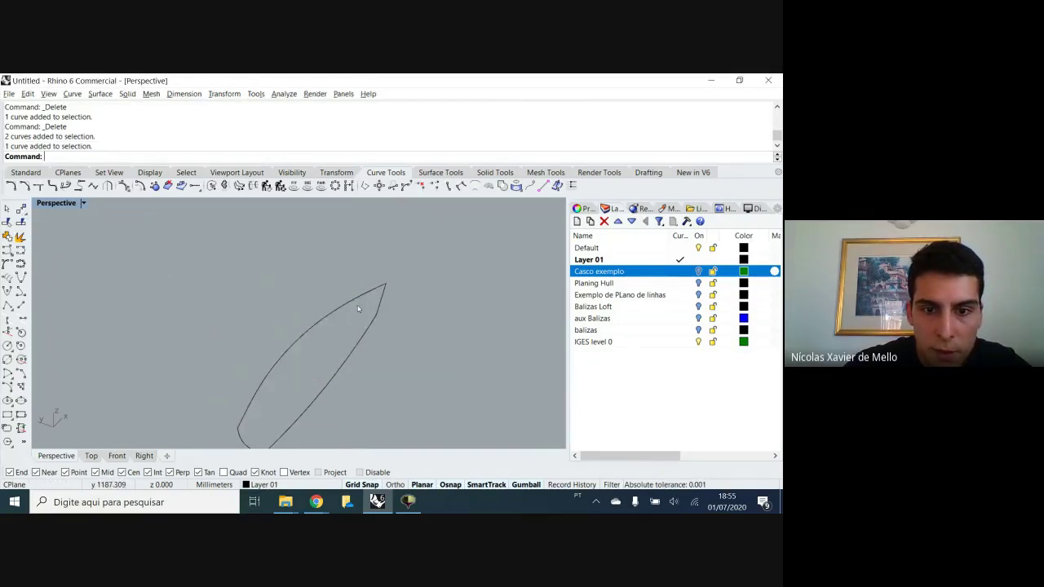
Compare the overlapping deck edge curves and delete the duplicate one that reaches the bow tip
left_click(376, 288)
key("Escape")
left_click(252, 398)
scroll(259, 392, "up", 2)
scroll(259, 392, "down", 1)
scroll(260, 391, "up", 3)
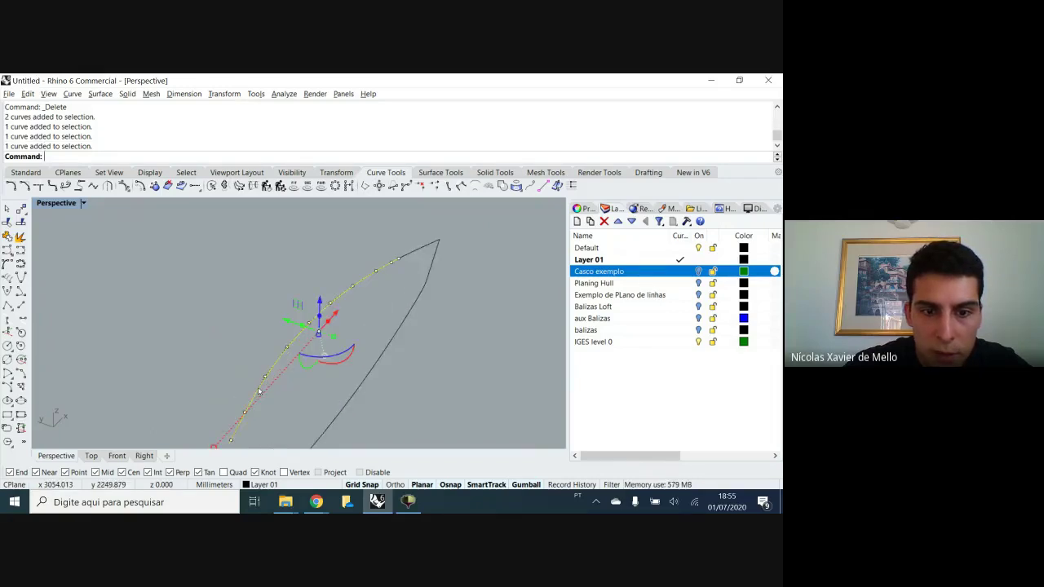
scroll(259, 392, "down", 2)
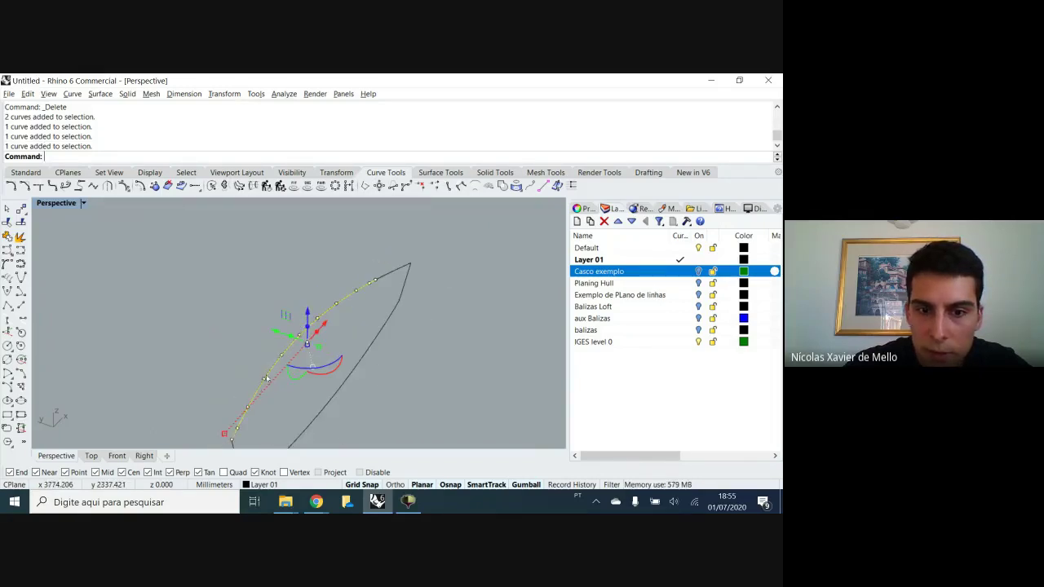
left_click(302, 353)
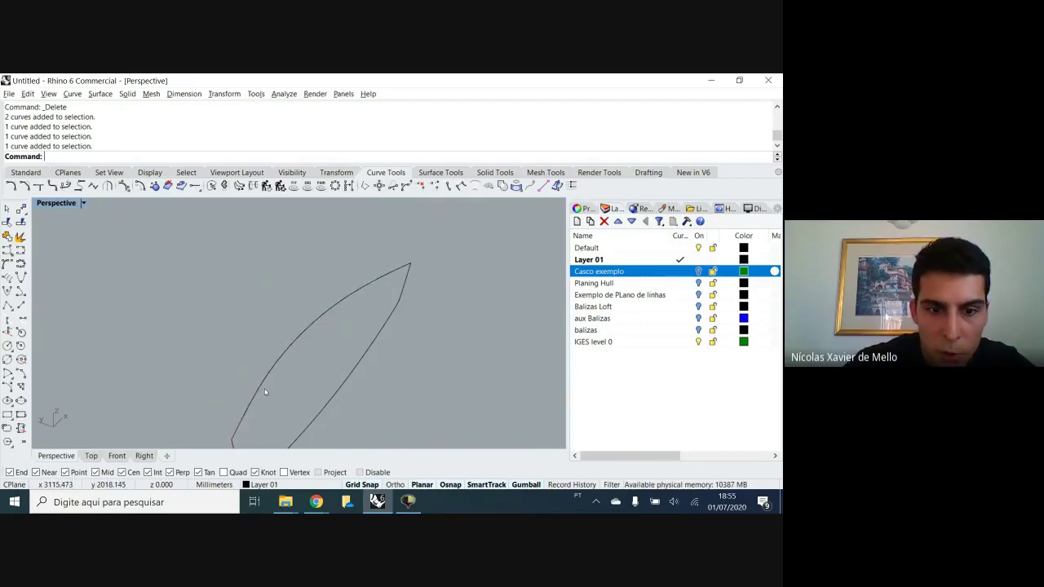
left_click(260, 389)
left_click(395, 277)
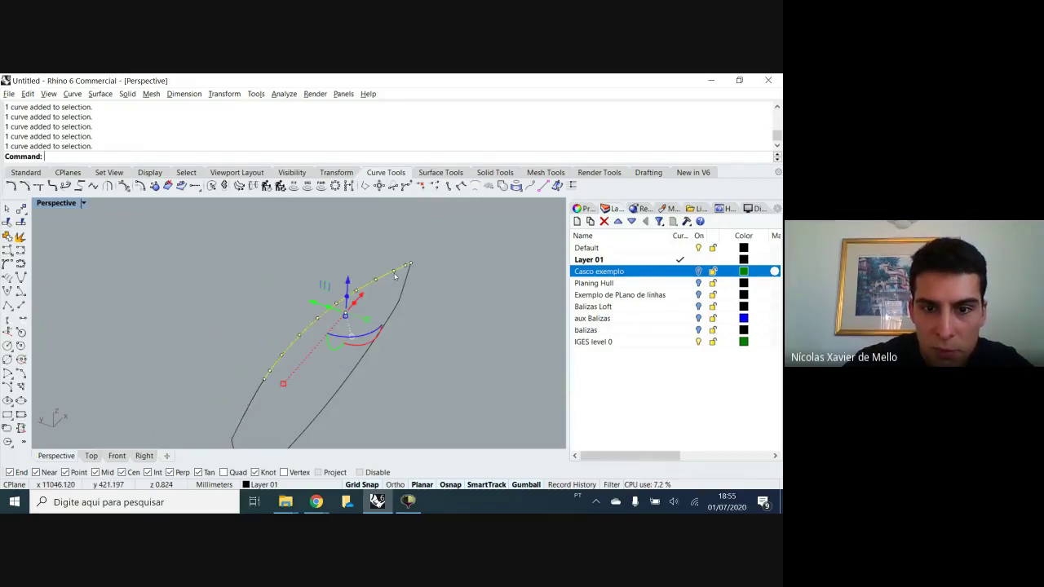
left_click(339, 317)
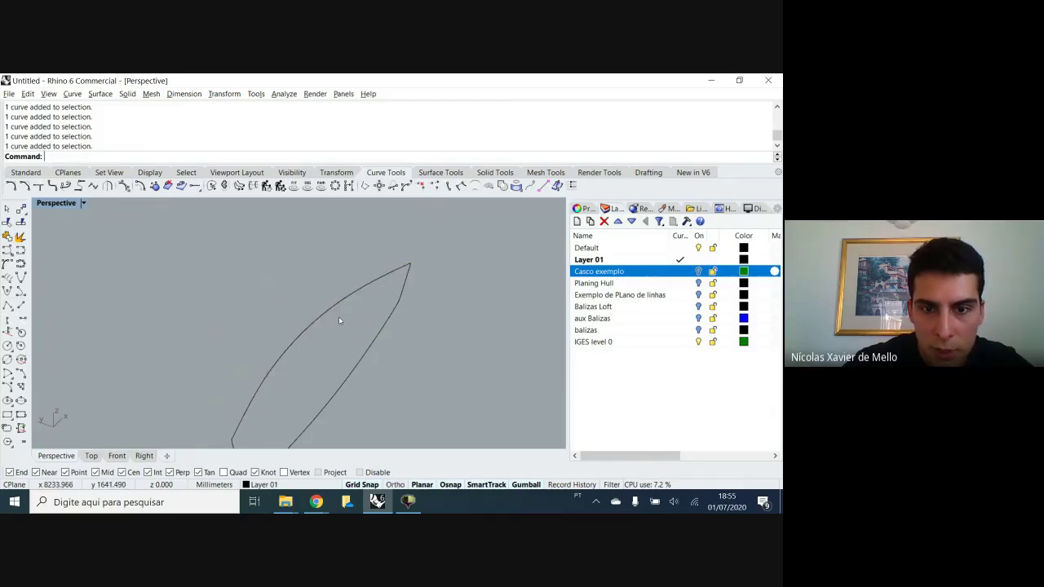
left_click(384, 272)
key("Delete")
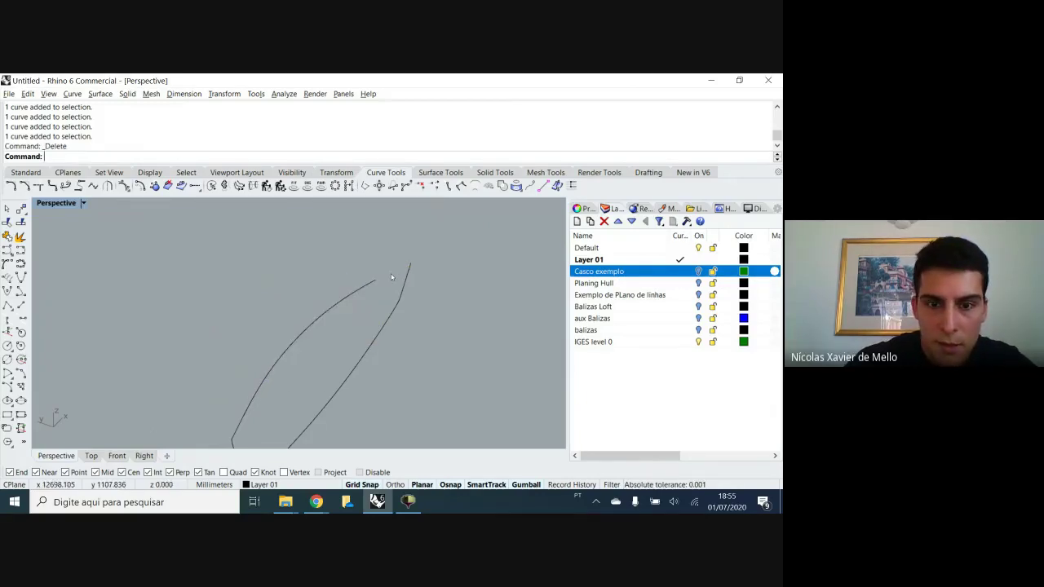
Move the forward end point of the remaining deck edge curve onto the upper end of the stem
left_click(376, 282)
left_click_drag(375, 280, 408, 263)
scroll(433, 346, "down", 3)
left_click(352, 364)
scroll(351, 388, "up", 7)
scroll(349, 385, "down", 2)
right_click_drag(378, 357, 323, 376, "shift")
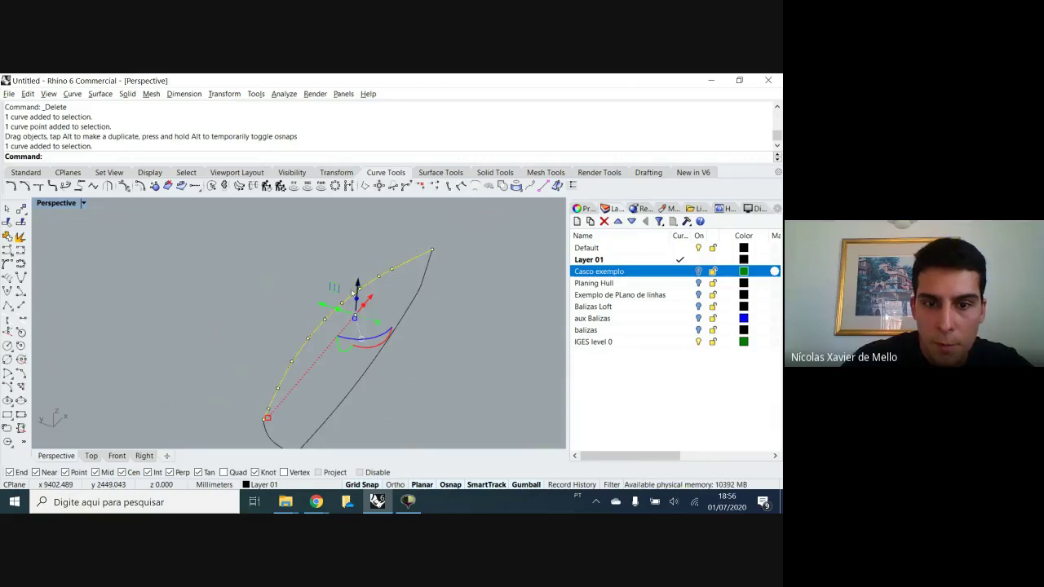
Rebuild the deck edge curve with 10 points and degree 3, deleting the input curve
scroll(270, 417, "up", 6)
scroll(301, 374, "down", 8)
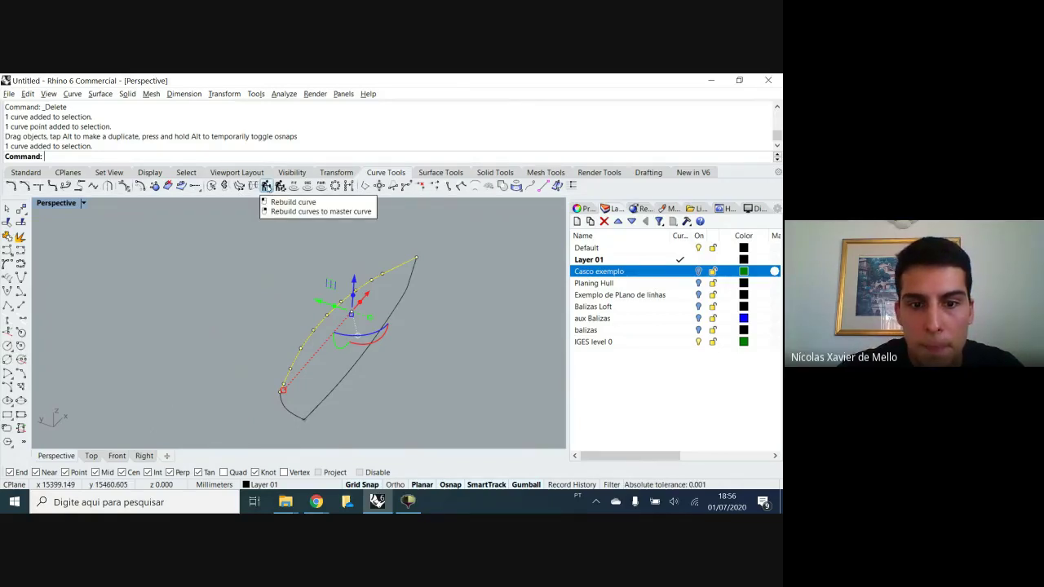
left_click(266, 186)
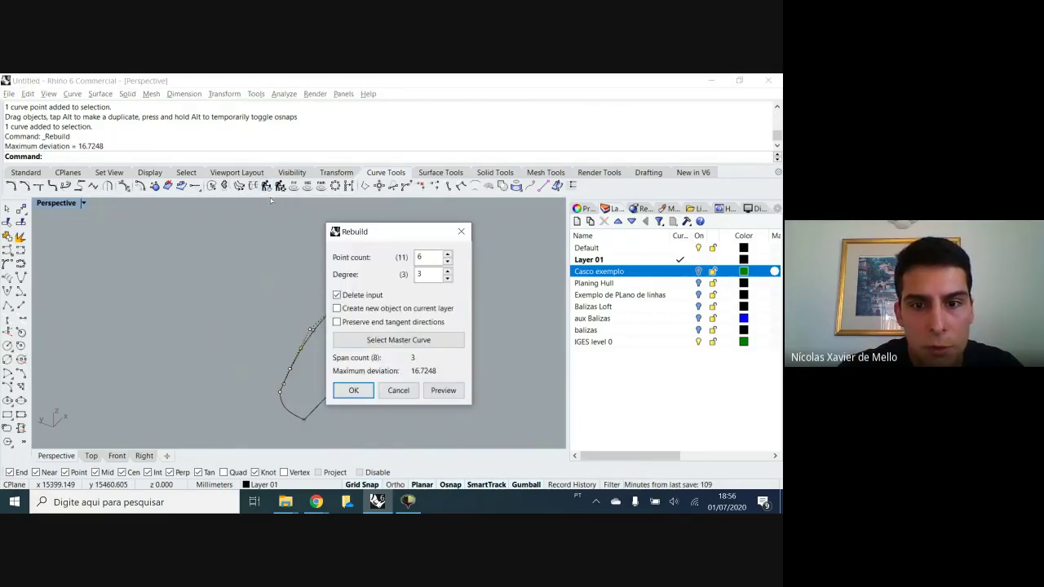
left_click(448, 255)
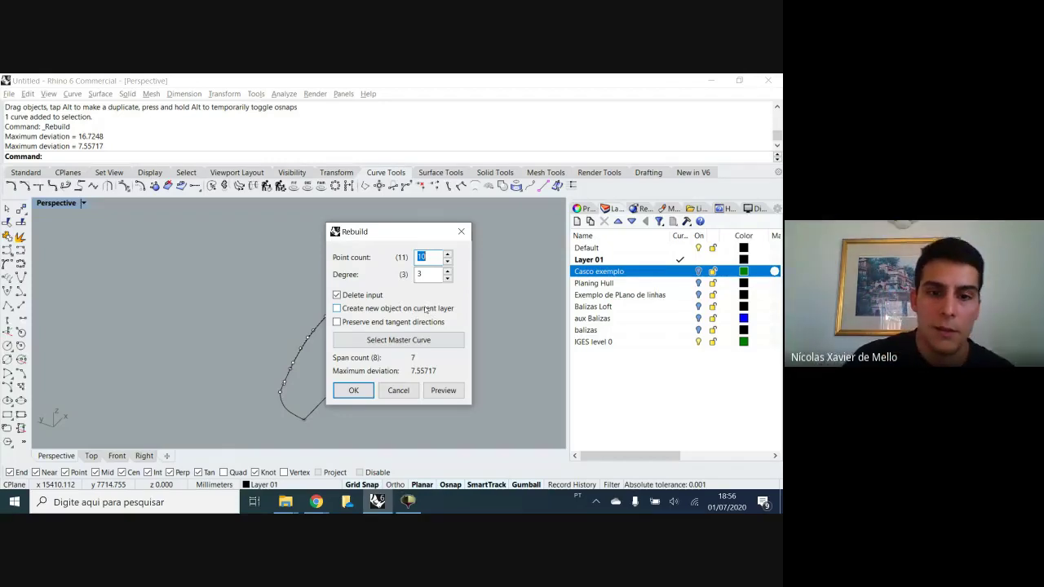
left_click(353, 391)
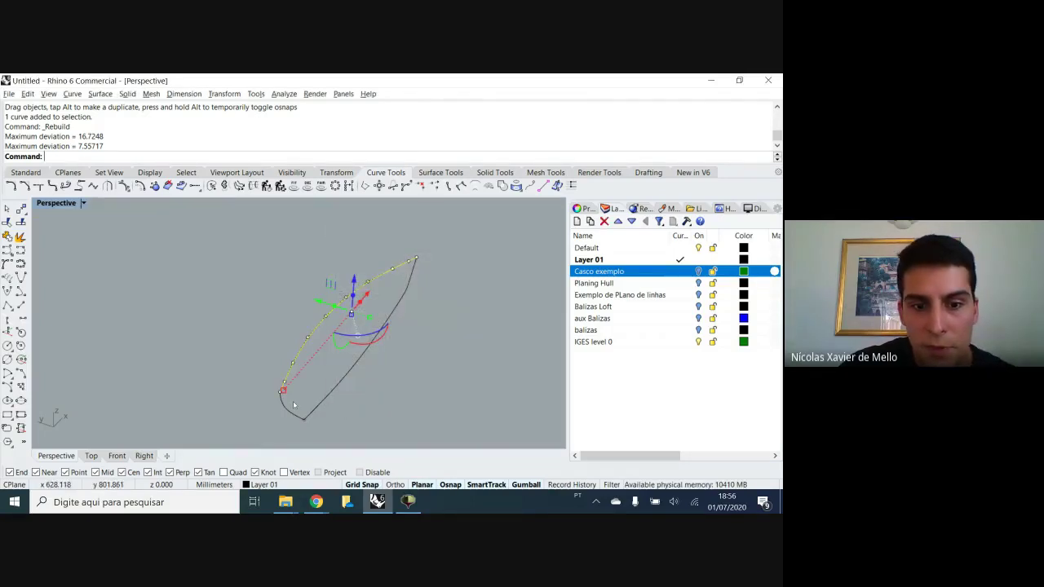
Join the two bottom centreline curves into a single curve
right_click_drag(401, 348, 320, 399)
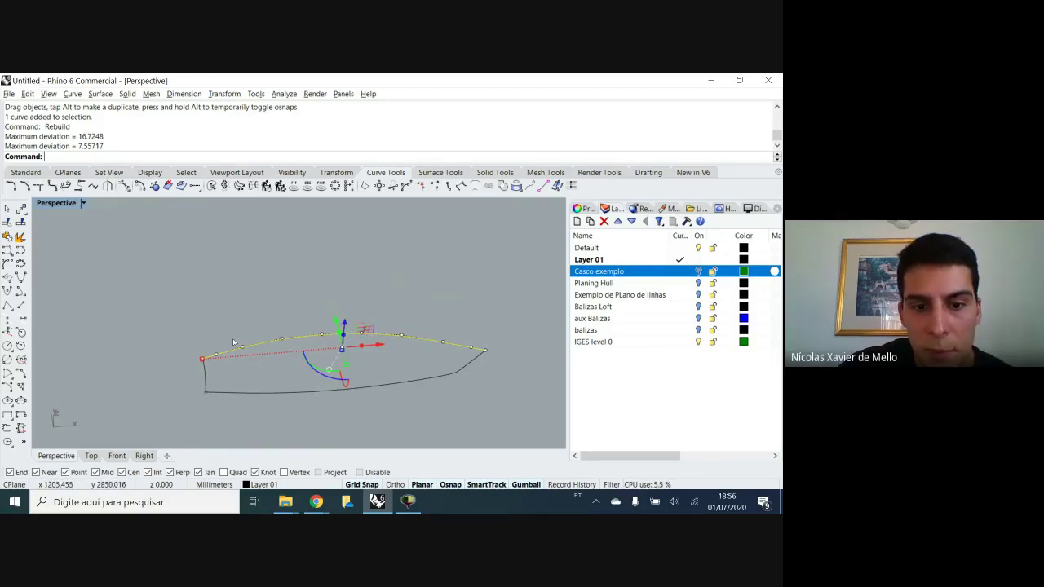
right_click_drag(263, 389, 275, 371)
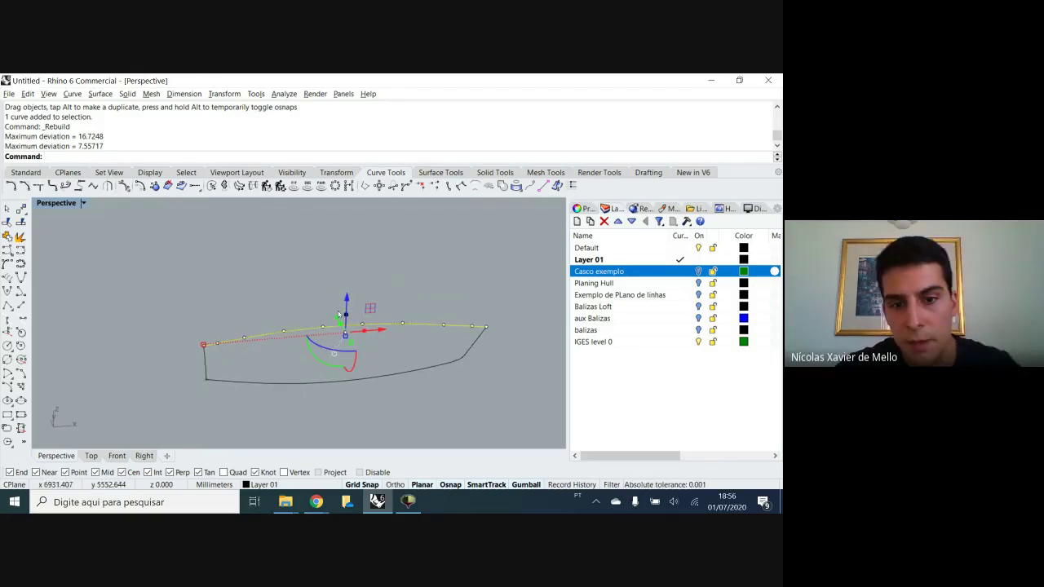
right_click_drag(342, 402, 323, 385)
left_click(383, 398)
left_click(306, 375)
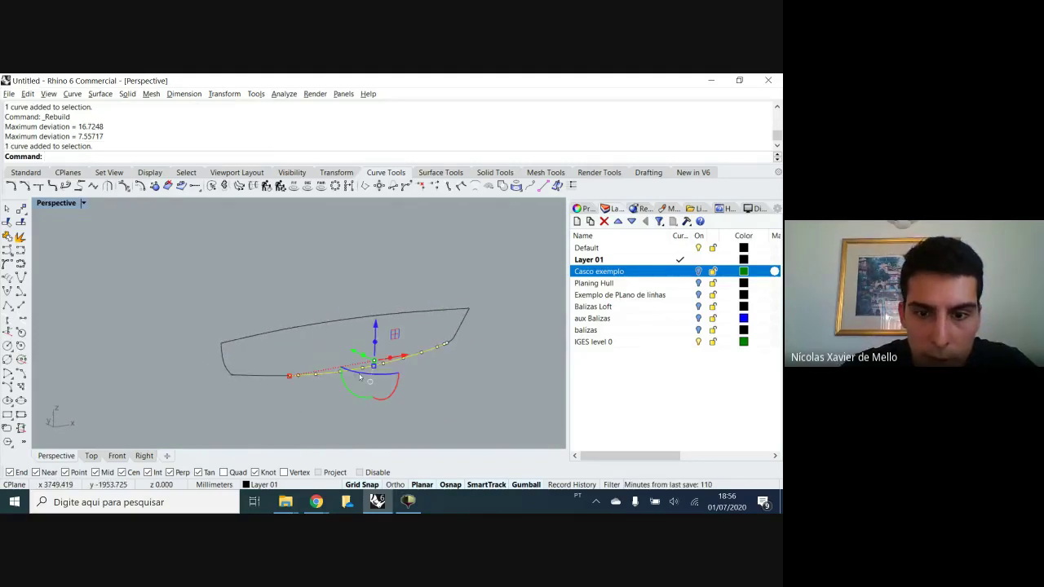
left_click(264, 378)
left_click(263, 379)
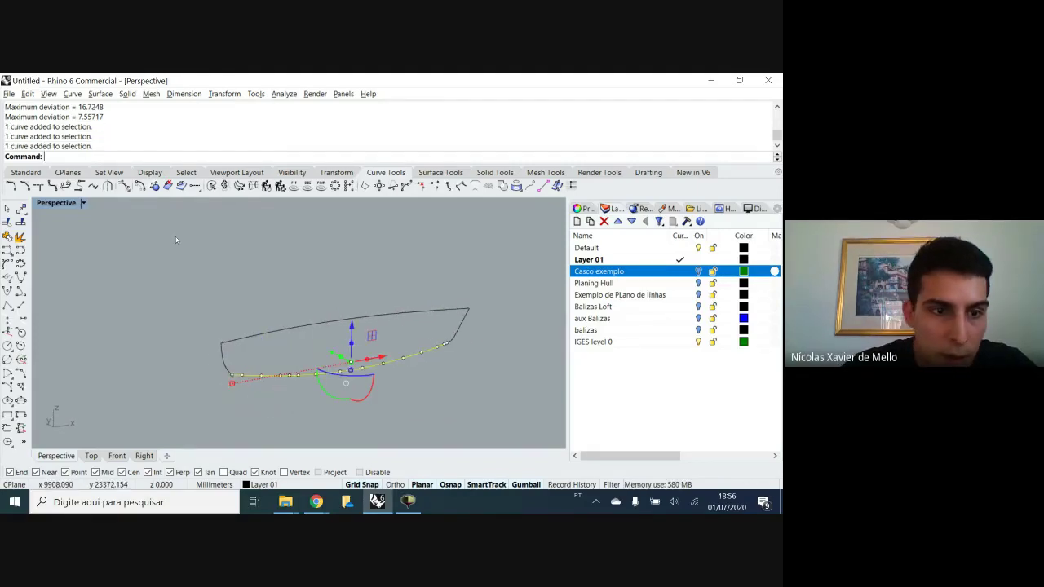
left_click(7, 238)
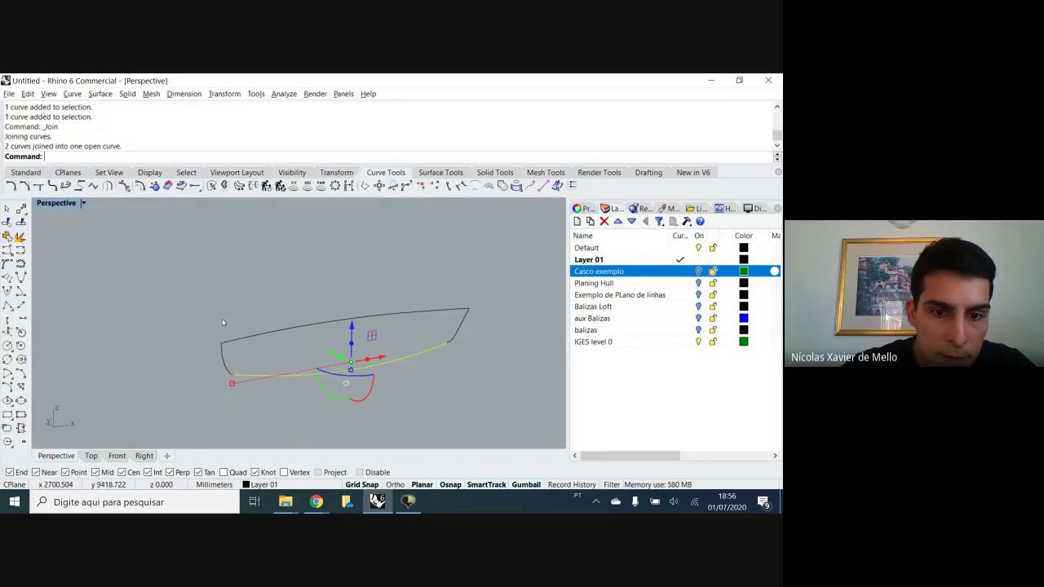
Rebuild the joined bottom curve with 10 points and degree 3
left_click(250, 386)
left_click(313, 374)
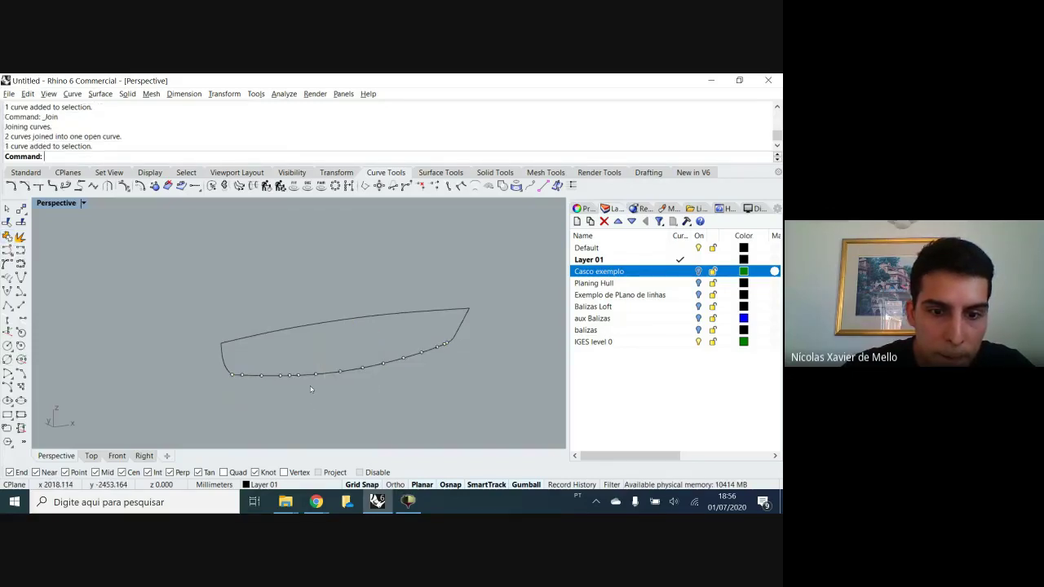
left_click(316, 377)
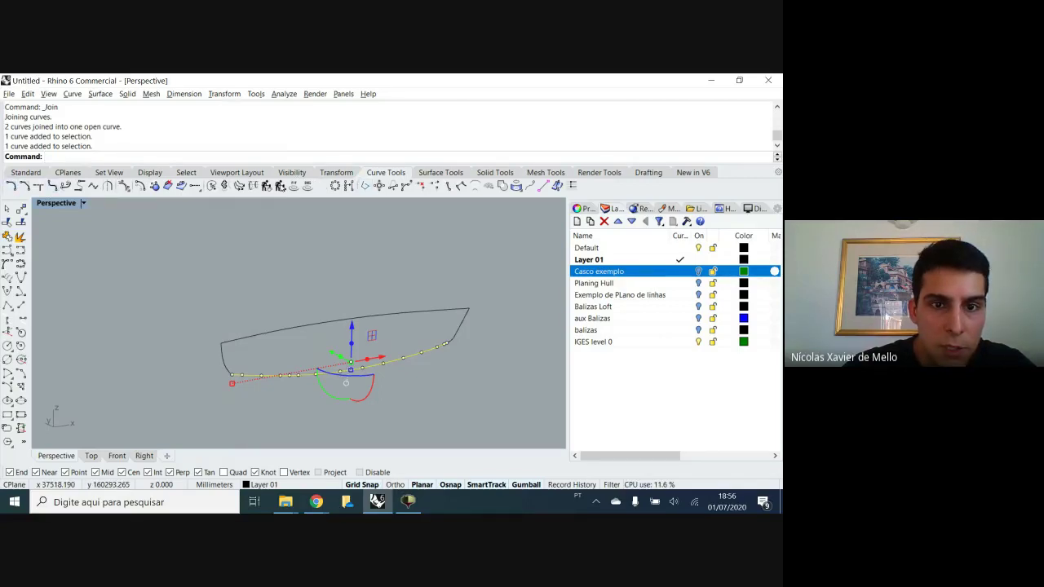
left_click(265, 186)
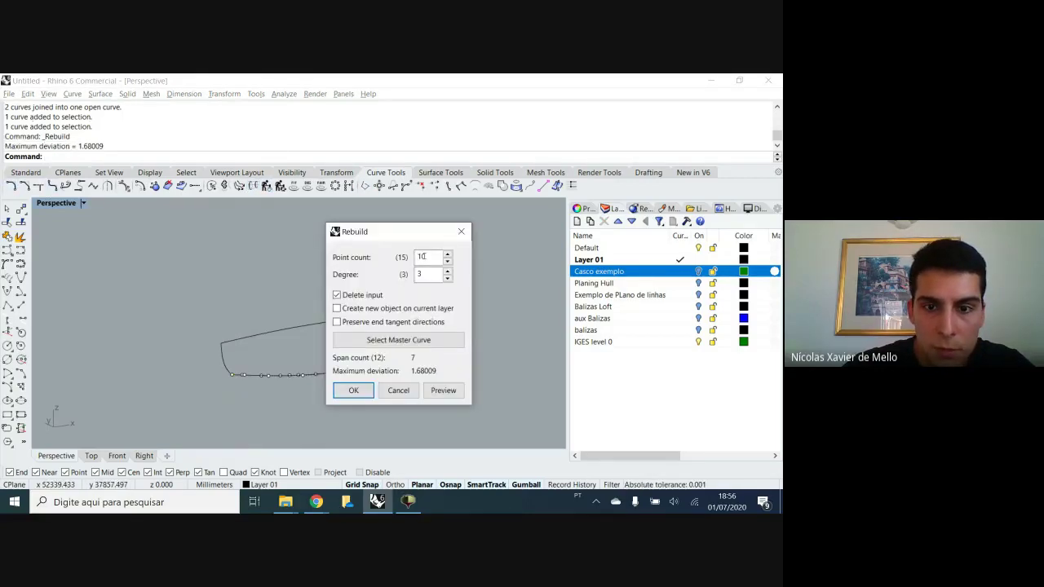
left_click(354, 390)
Show the stem curve's control points and rebuild the curve with 6 points
right_click_drag(420, 386, 414, 386)
left_click(467, 337)
key("F10")
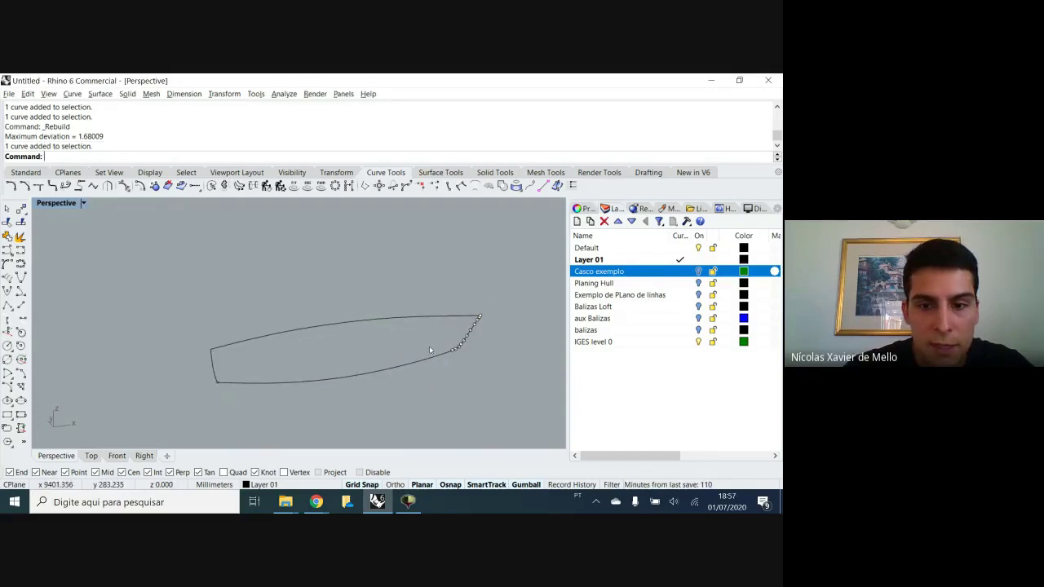
scroll(470, 338, "up", 4)
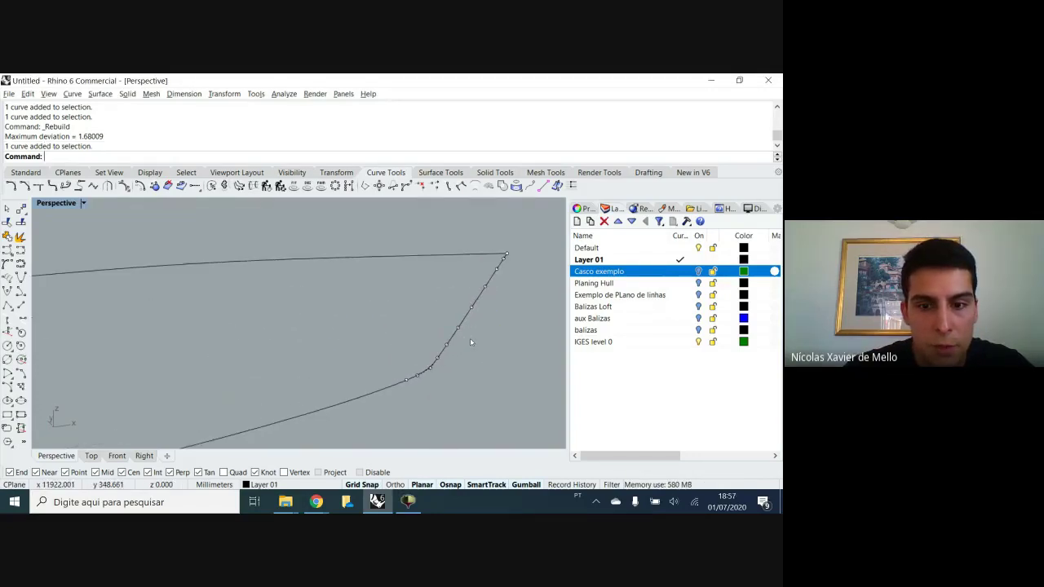
left_click(268, 186)
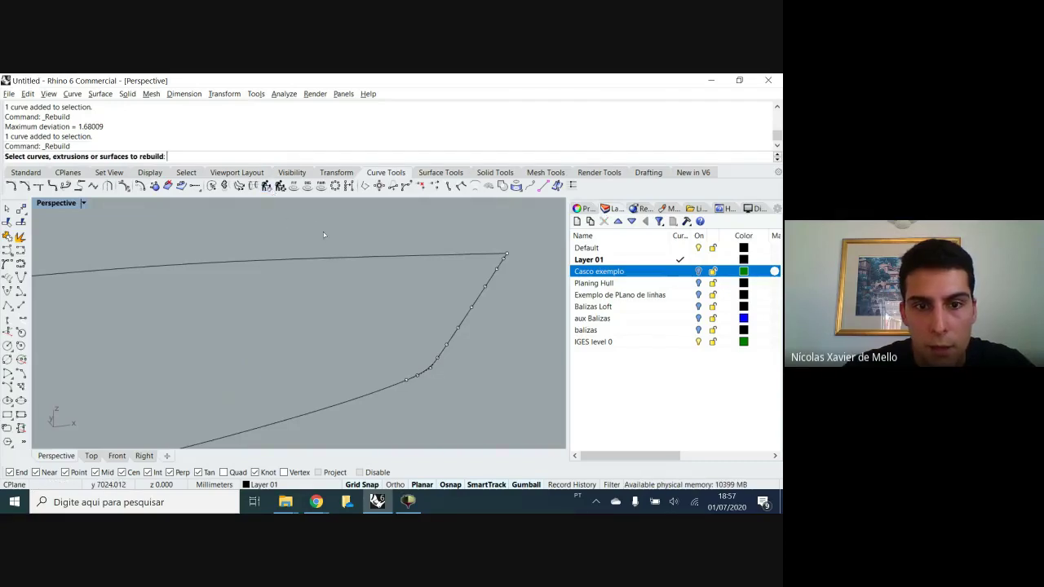
key("Escape")
key("Return")
left_click(464, 319)
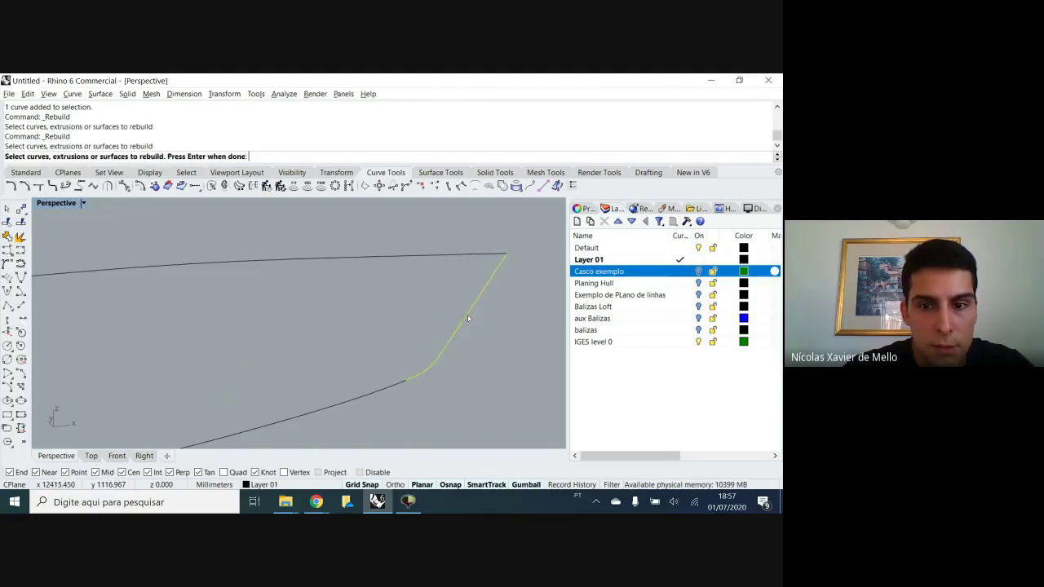
key("Return")
left_click(447, 261)
left_click(447, 261)
left_click(447, 261)
left_click(353, 390)
Examine the overlapping curves at the transom by selecting them individually
scroll(312, 335, "down", 3)
scroll(311, 335, "up", 2)
scroll(312, 337, "down", 2)
left_click(186, 333)
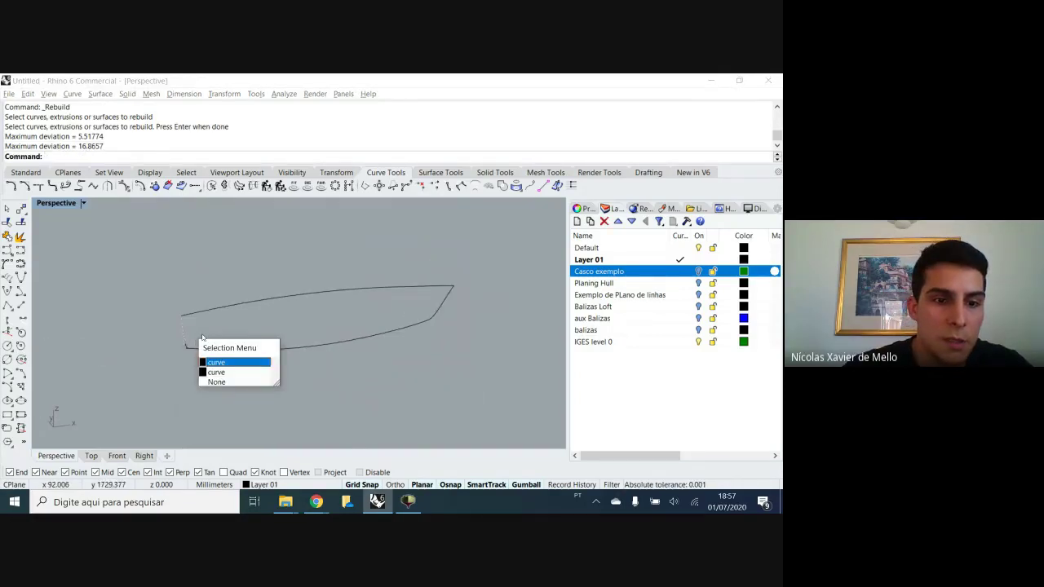
left_click(178, 341)
left_click_drag(195, 328, 178, 339)
scroll(185, 340, "up", 8)
scroll(185, 357, "down", 8)
right_click_drag(193, 350, 286, 351)
left_click(469, 329)
left_click(419, 329)
left_click(376, 315)
left_click(387, 331)
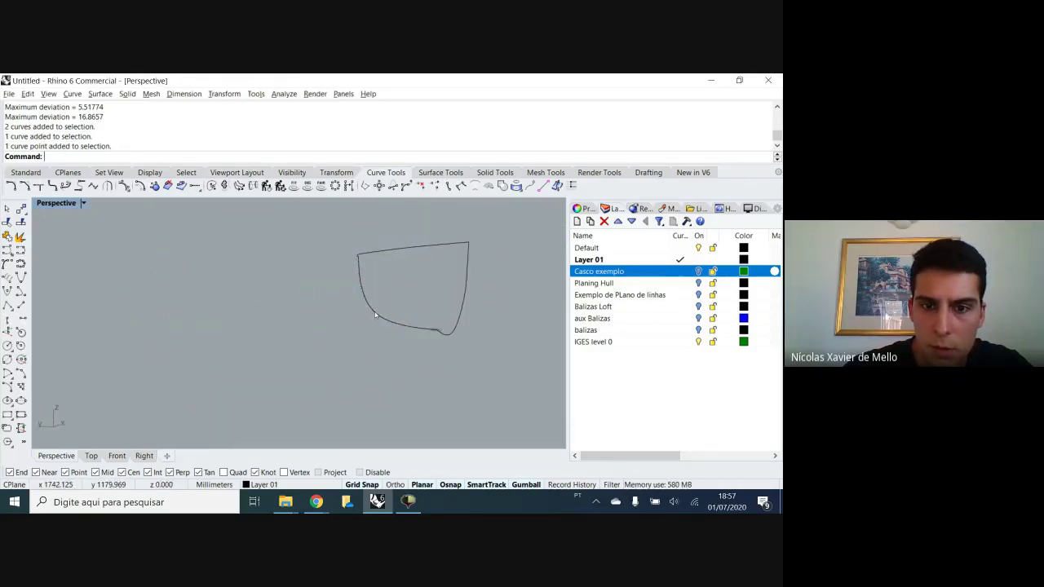
Delete the shorter duplicate curve that overlaps the transom edge
left_click(375, 314)
left_click(424, 341)
scroll(383, 326, "up", 3)
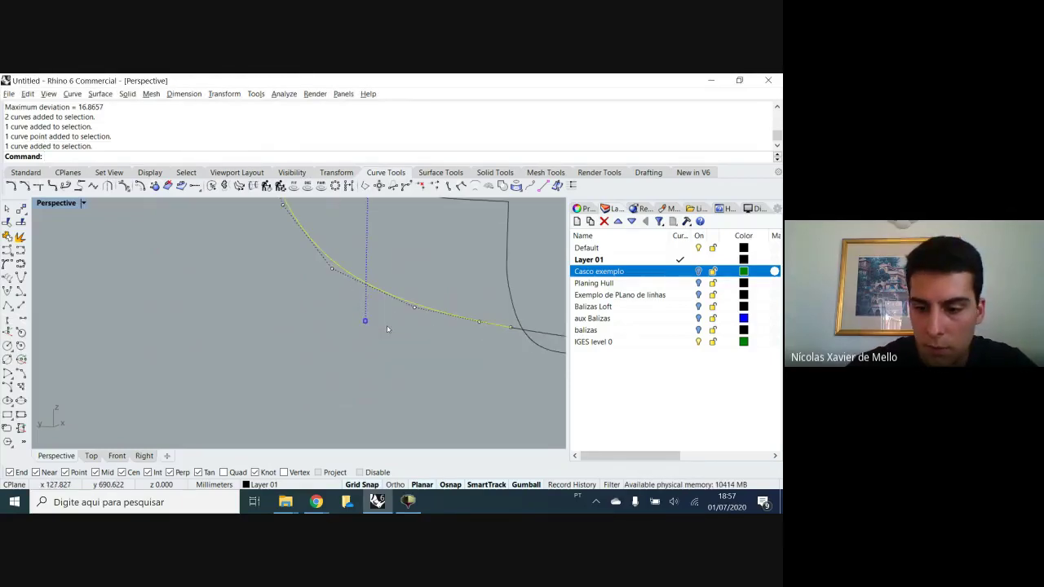
key("Delete")
Rebuild the remaining transom curve with 6 points and degree 3
scroll(389, 327, "down", 5)
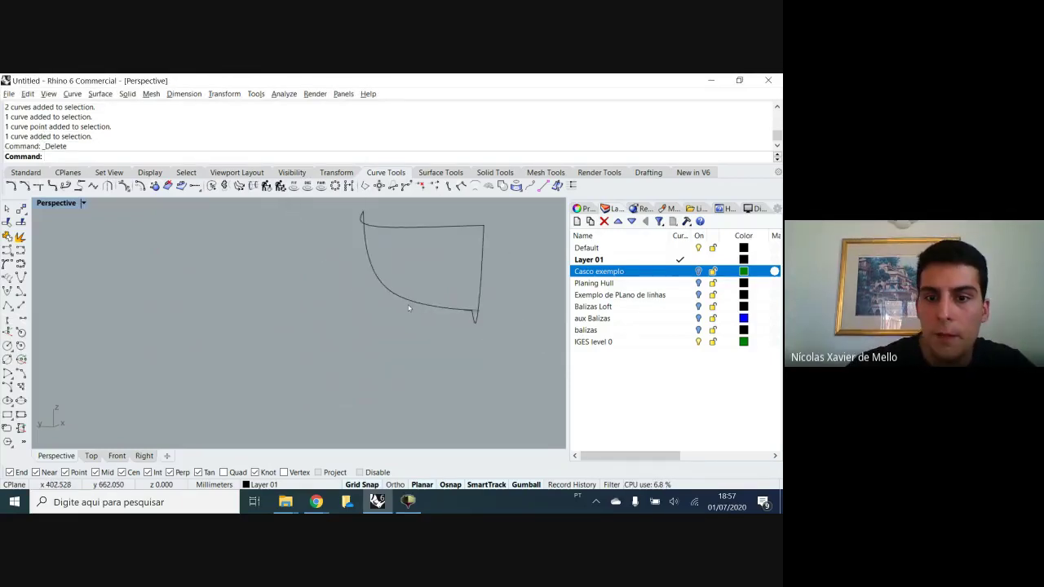
left_click(363, 304)
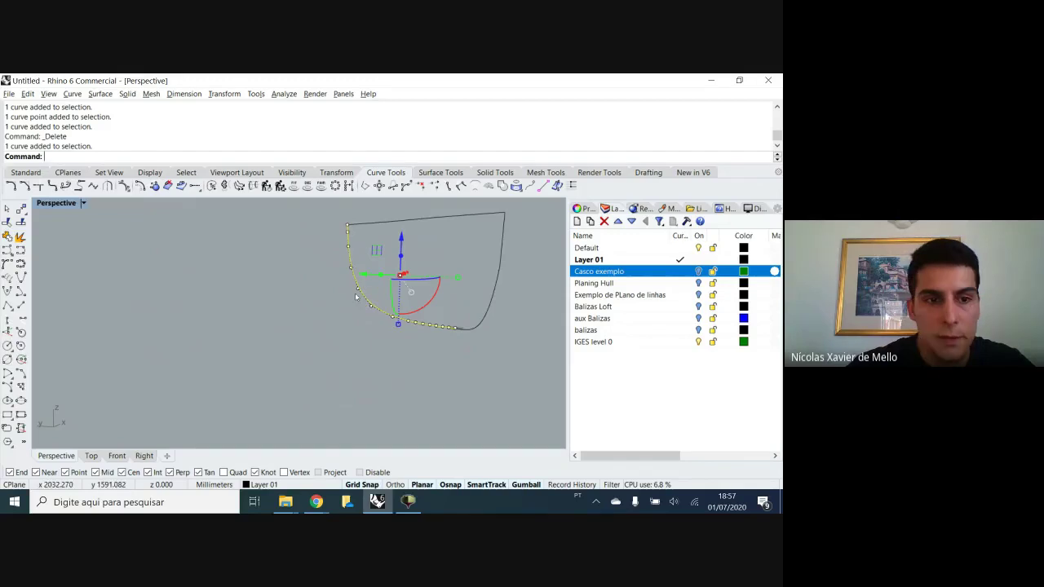
left_click(266, 187)
key("Return")
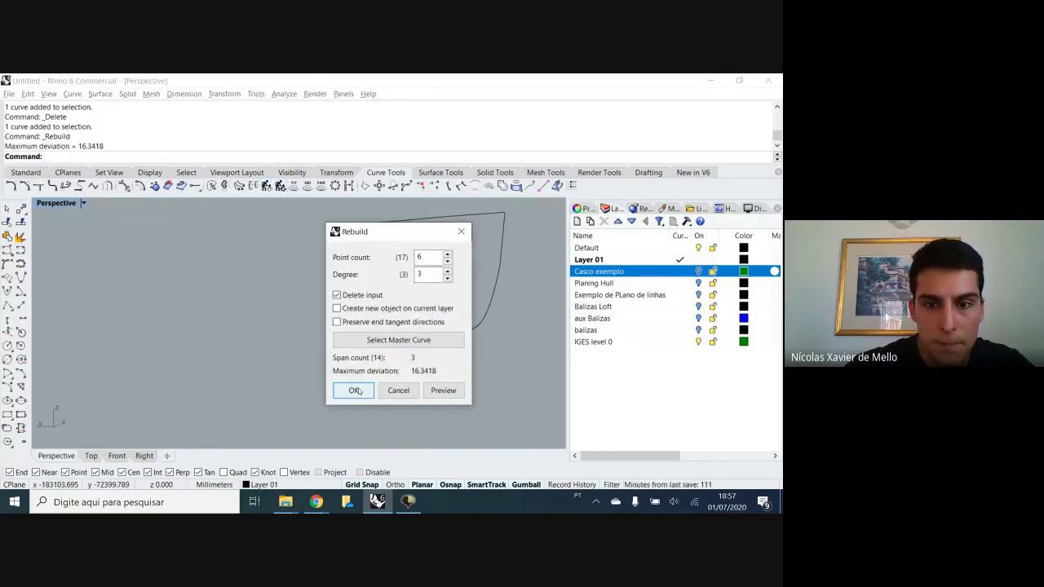
left_click(369, 369)
right_click_drag(368, 369, 333, 357)
Check the rebuilt bottom, deck, stem and transom curves and their control points by selecting each one
scroll(448, 364, "down", 10)
scroll(387, 329, "up", 6)
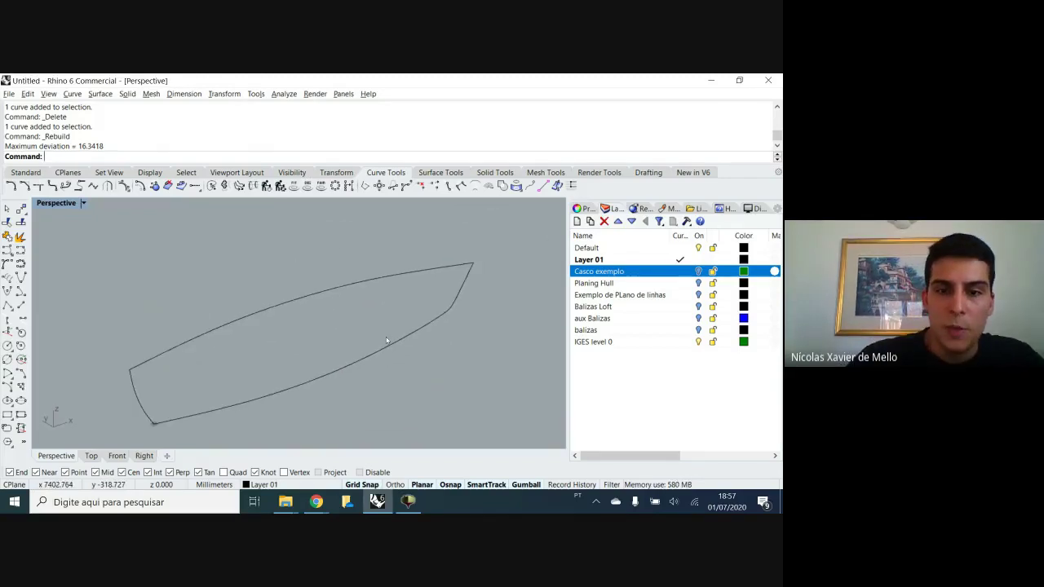
left_click(423, 330)
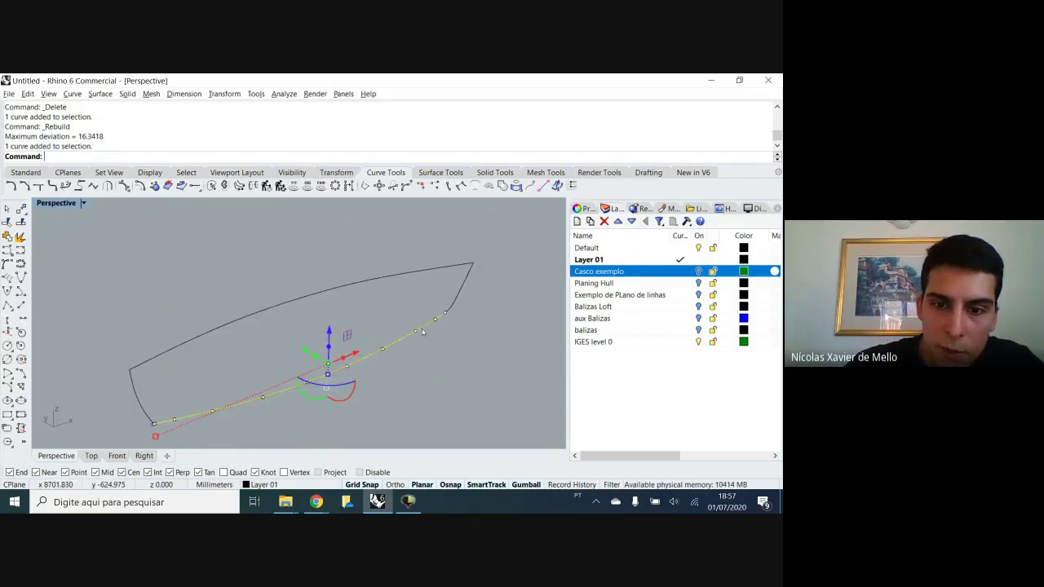
left_click(390, 267)
left_click(463, 286)
left_click(144, 400)
left_click(137, 391)
left_click(183, 346)
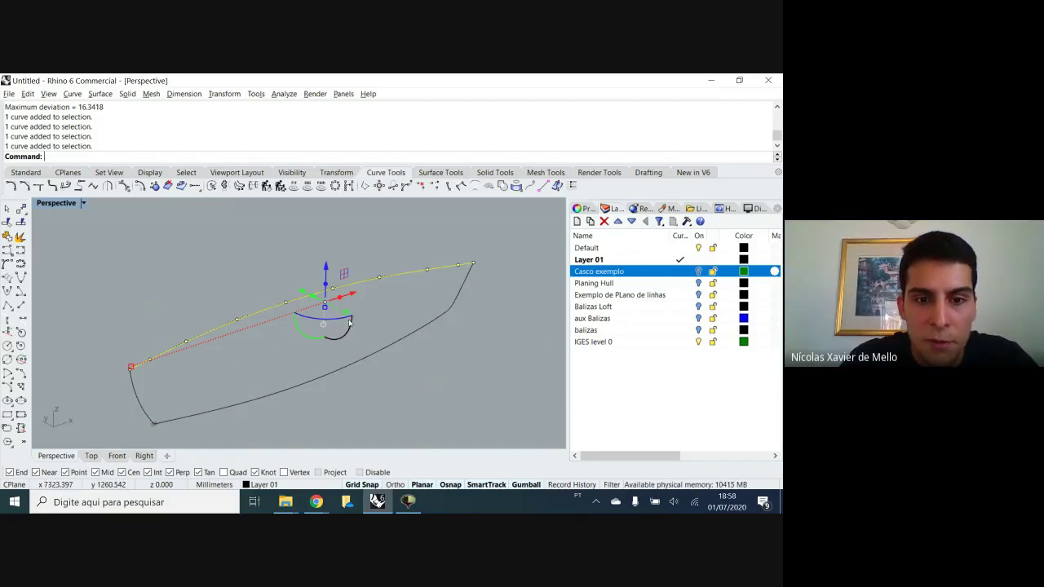
left_click(321, 362)
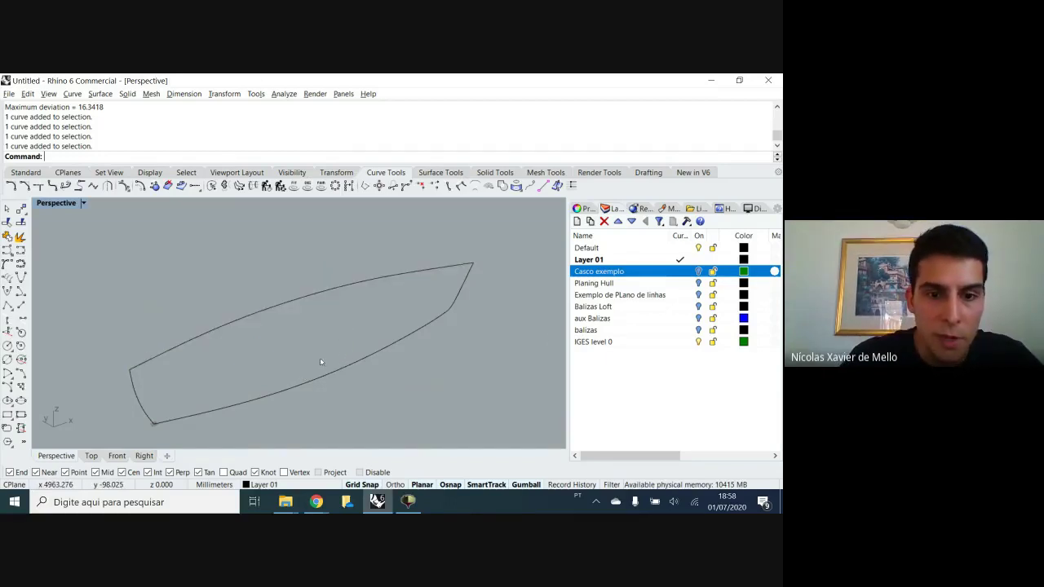
right_click_drag(268, 372, 315, 338)
left_click(315, 297)
left_click(339, 367)
left_click(438, 302)
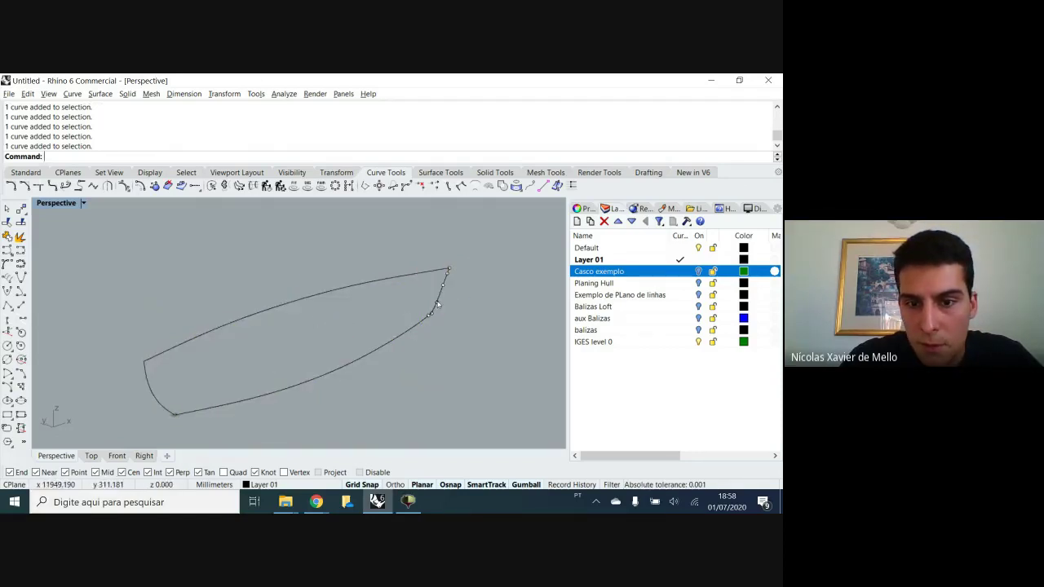
left_click(157, 402)
left_click(261, 386)
scroll(261, 387, "down", 6)
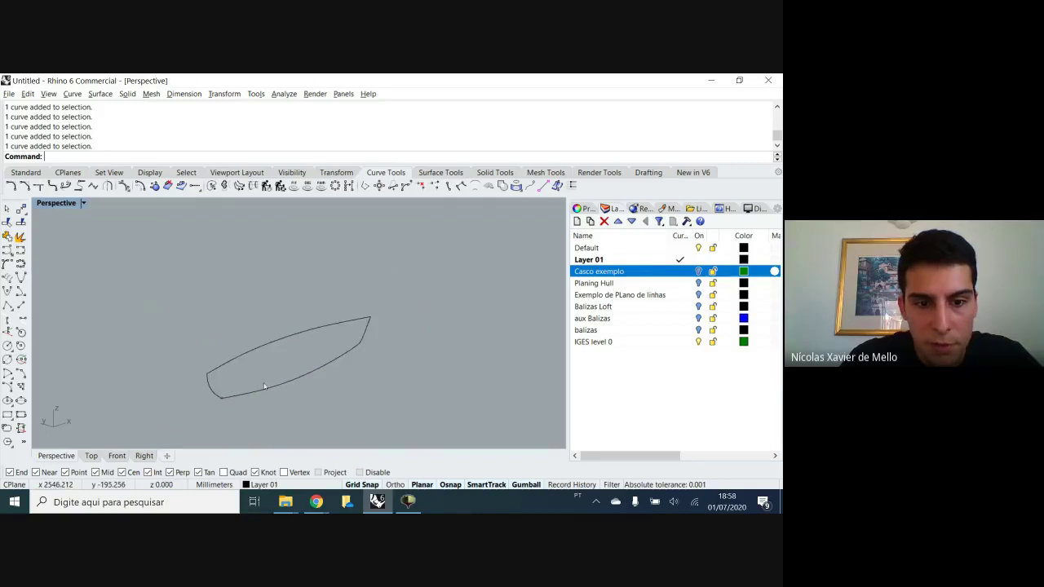
Create a Sweep 2 Rails surface using the bottom and deck curves as rails and the transom and stem curves as cross sections
type("S2")
key("Return")
left_click(315, 376)
left_click(312, 338)
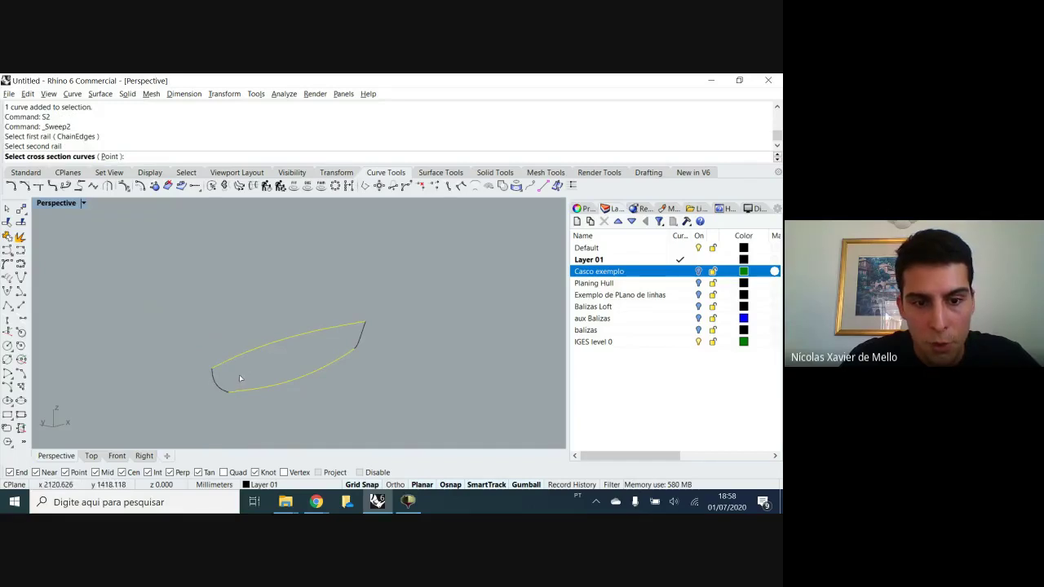
left_click(214, 377)
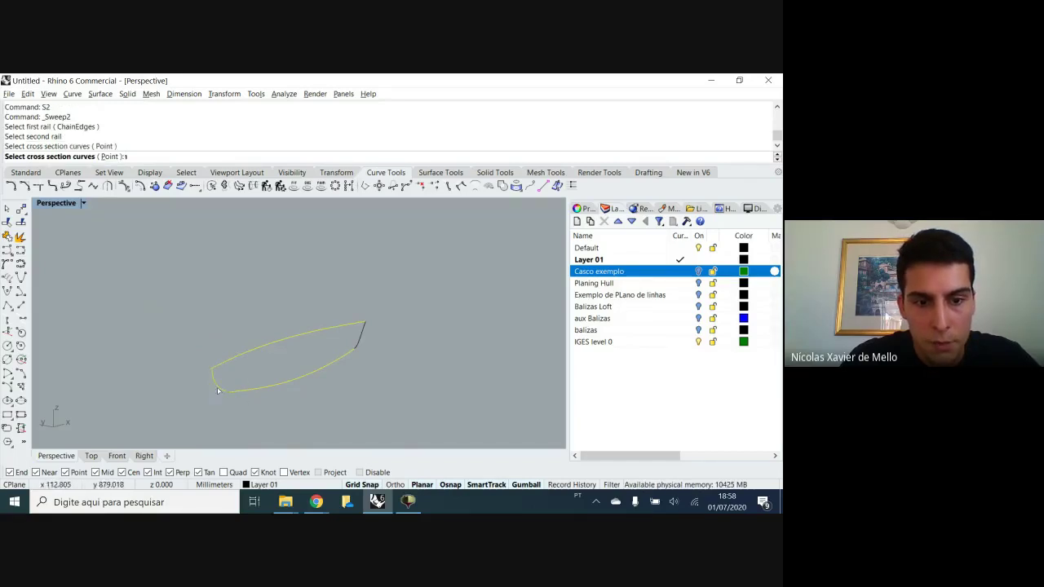
left_click(366, 337)
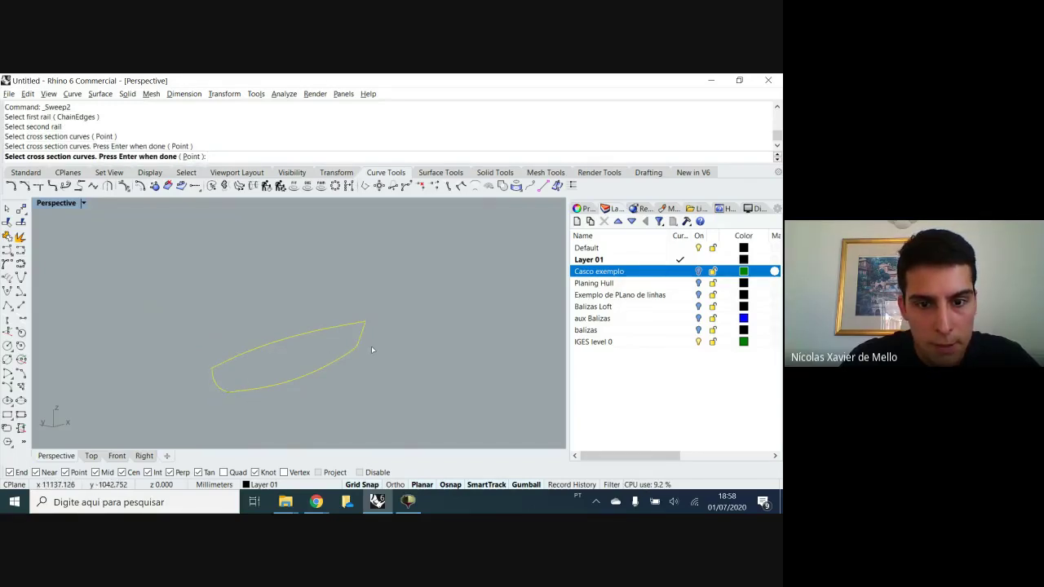
key("Return")
left_click(653, 460)
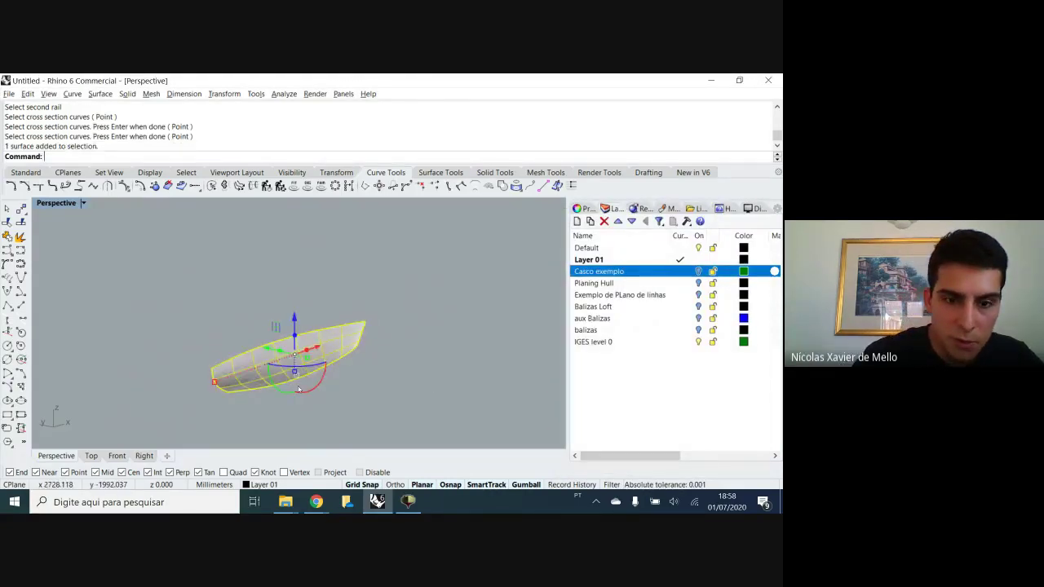
Examine the swept hull surface and its control points from several angles
key("F10")
right_click_drag(270, 286, 442, 276)
scroll(529, 310, "up", 3)
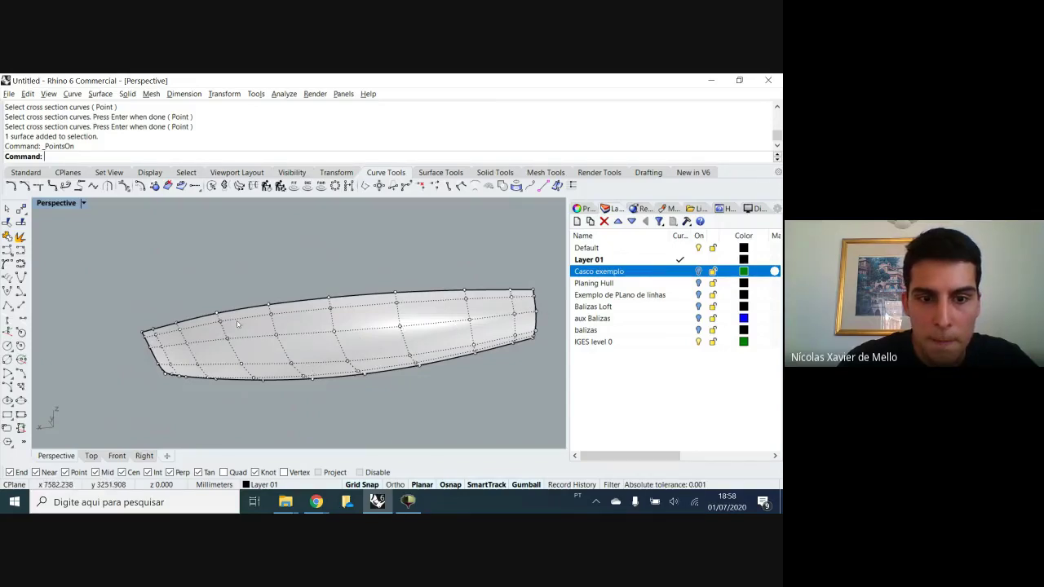
key("Escape")
right_click_drag(430, 415, 343, 429)
left_click(357, 342)
right_click_drag(320, 311, 392, 322)
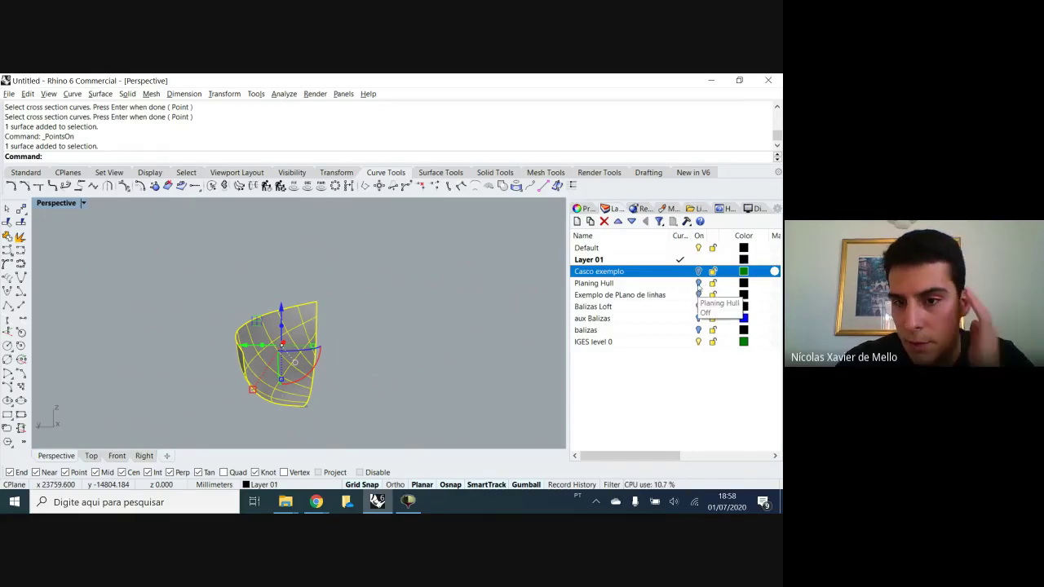
Show the balizas layer and compare its station curves with the swept hull surface
left_click(690, 330)
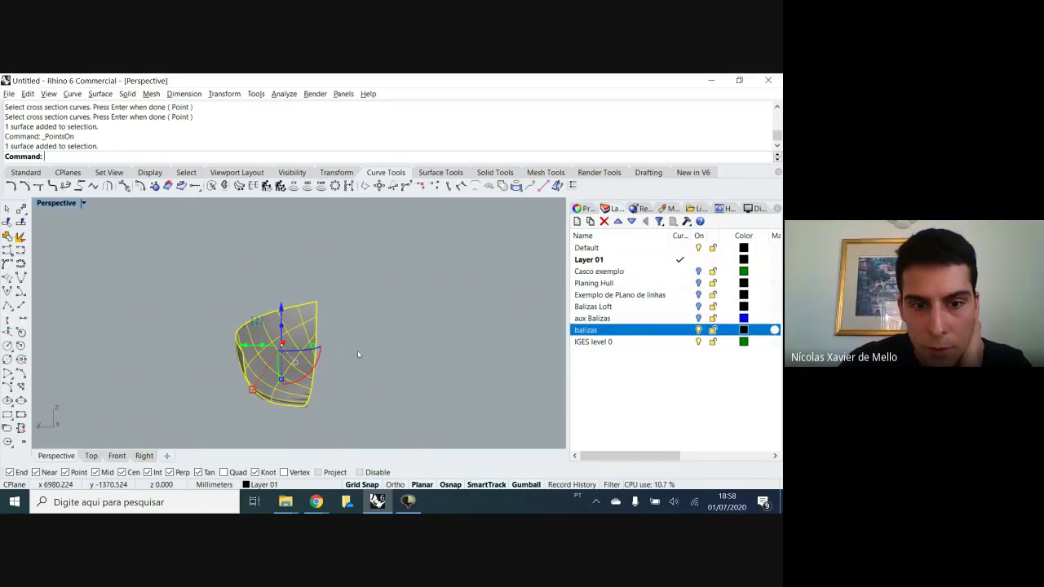
right_click_drag(303, 395, 256, 356)
scroll(256, 357, "up", 4)
left_click(267, 366)
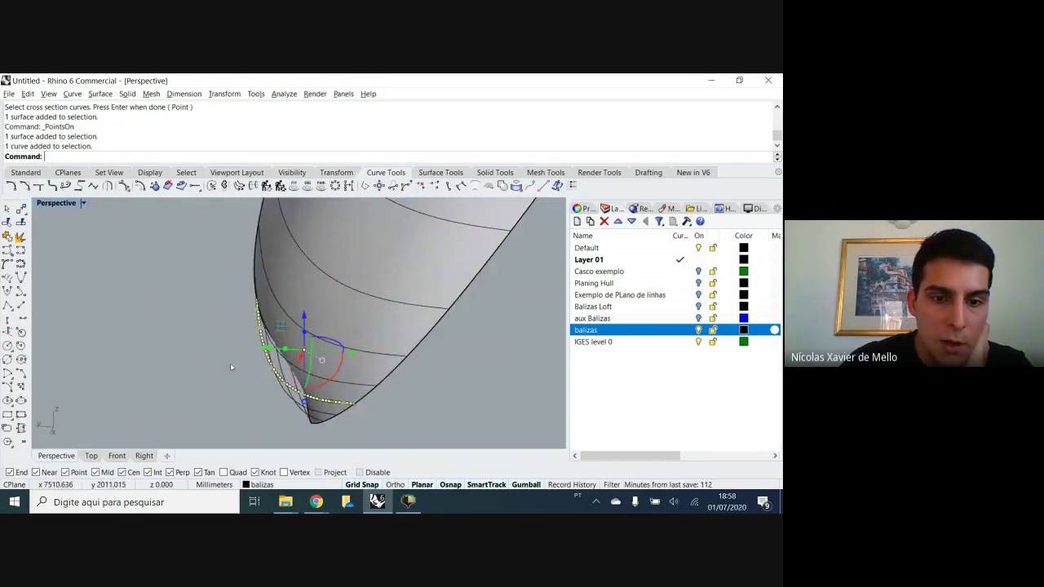
left_click(230, 363)
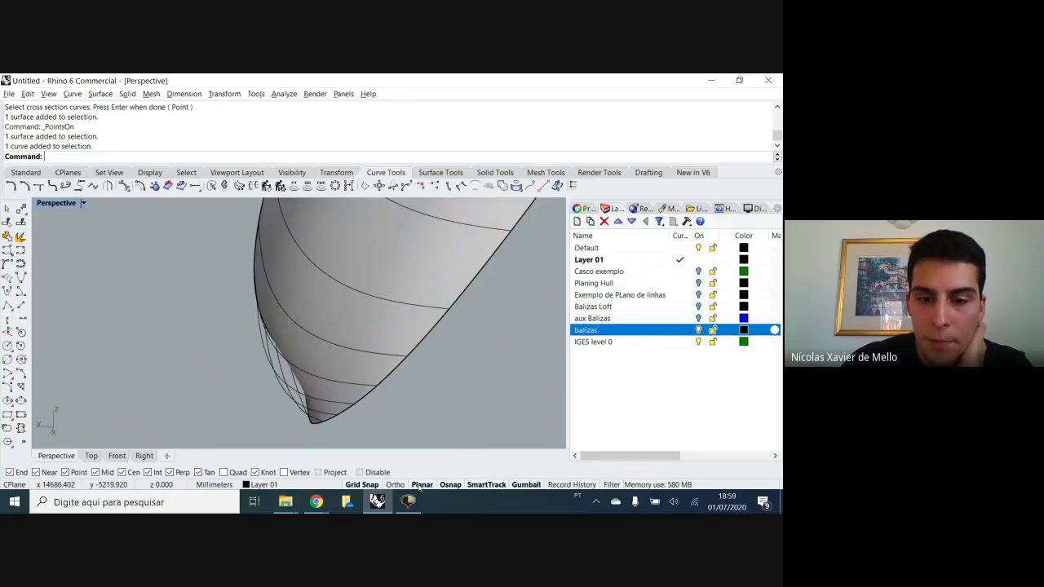
mouse_move(408, 509)
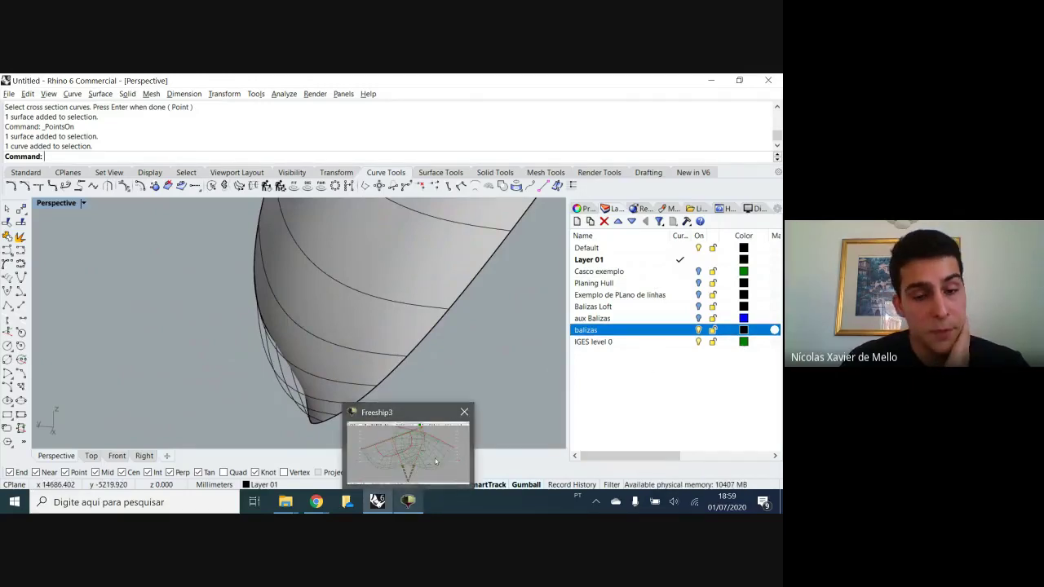
right_click_drag(496, 324, 482, 356)
scroll(312, 380, "up", 5)
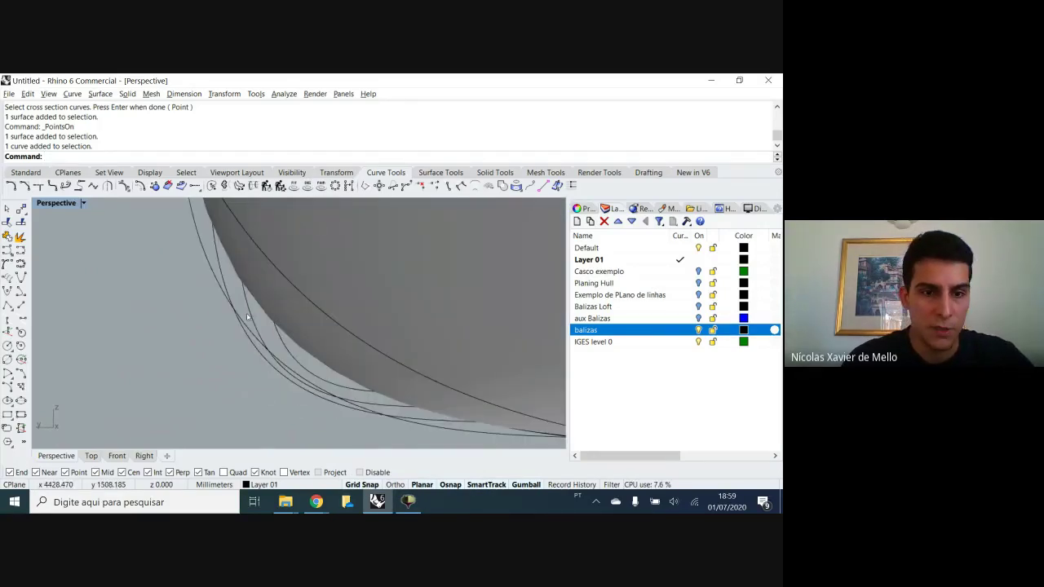
left_click(211, 279)
scroll(200, 318, "down", 5)
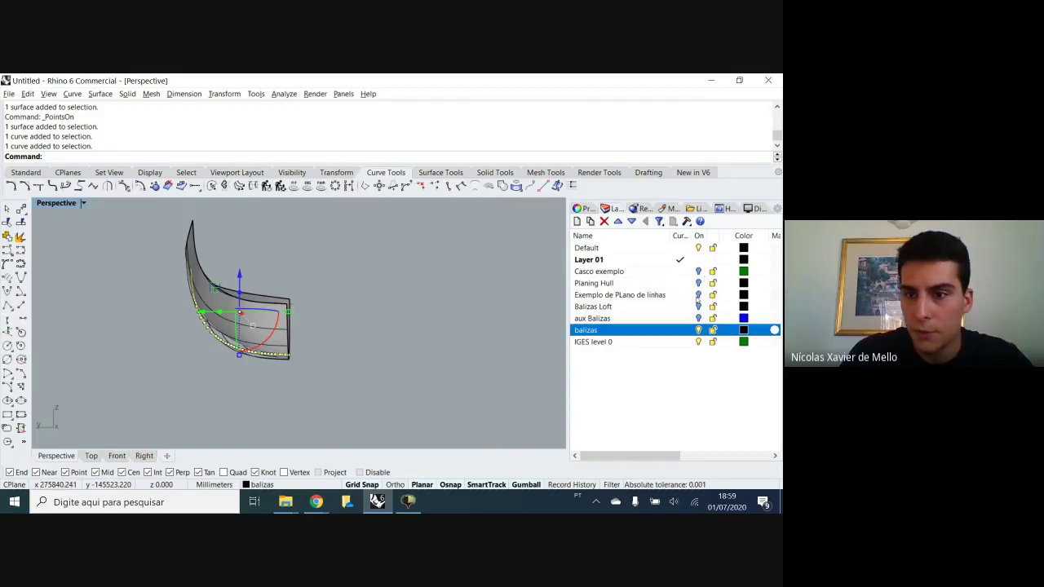
Show the Exemplo de PLano de linhas layer beside the hull, then hide it again
left_click(698, 294)
scroll(323, 328, "down", 3)
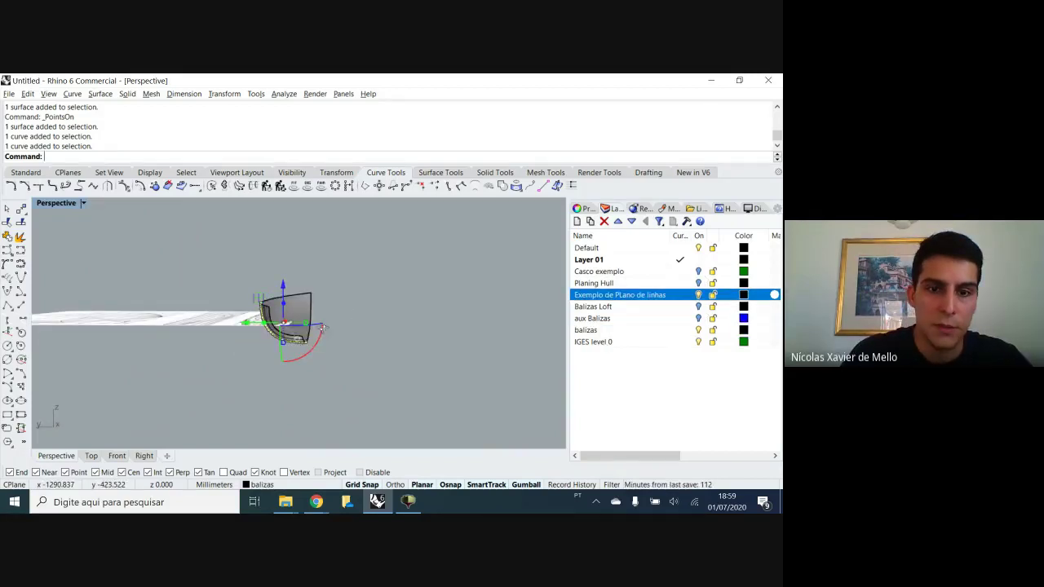
right_click_drag(323, 328, 311, 317)
right_click_drag(232, 339, 281, 304)
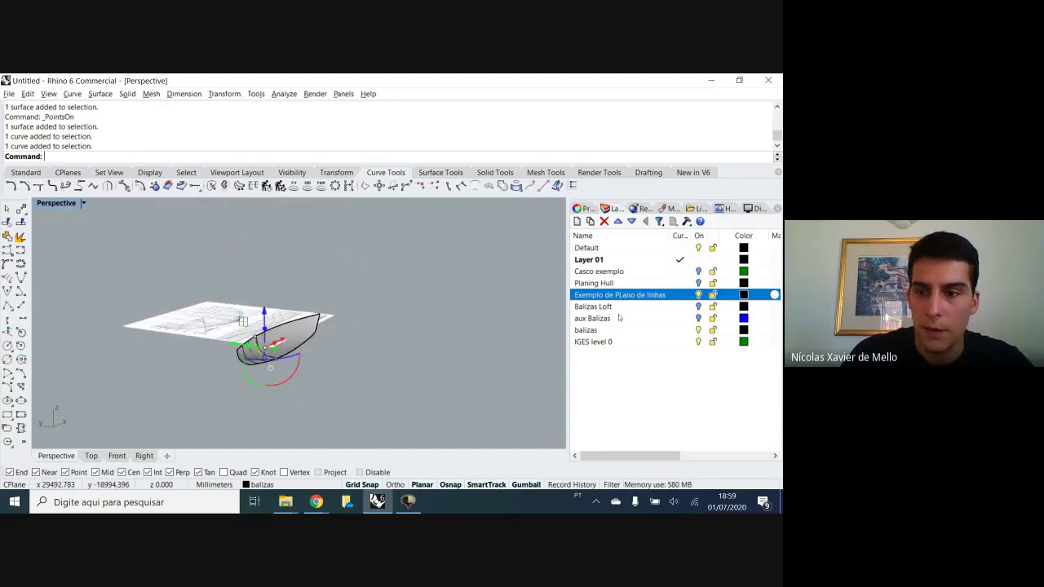
left_click(698, 294)
Examine the fit between the station curves and the hull surface from several angles, selecting the surface
right_click_drag(316, 351, 420, 323)
scroll(303, 321, "up", 6)
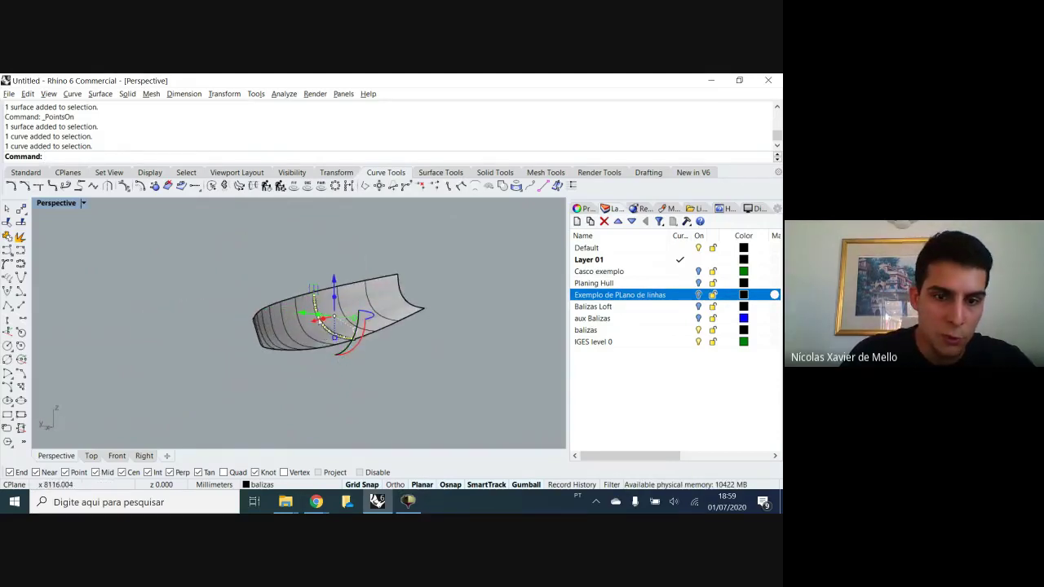
scroll(304, 372, "up", 3)
left_click(333, 346)
right_click_drag(359, 362, 263, 336)
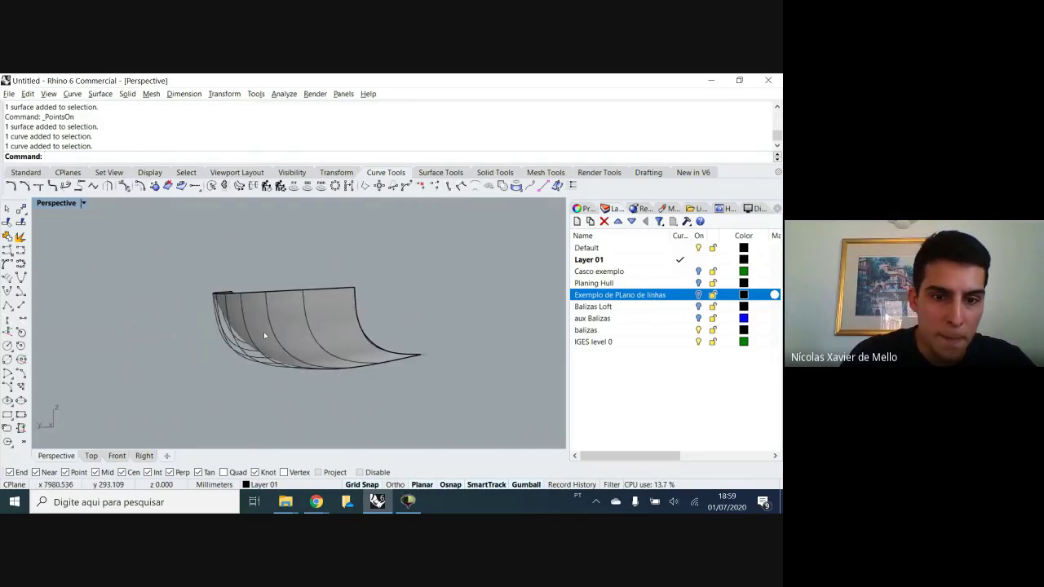
scroll(263, 335, "up", 5)
left_click(252, 322)
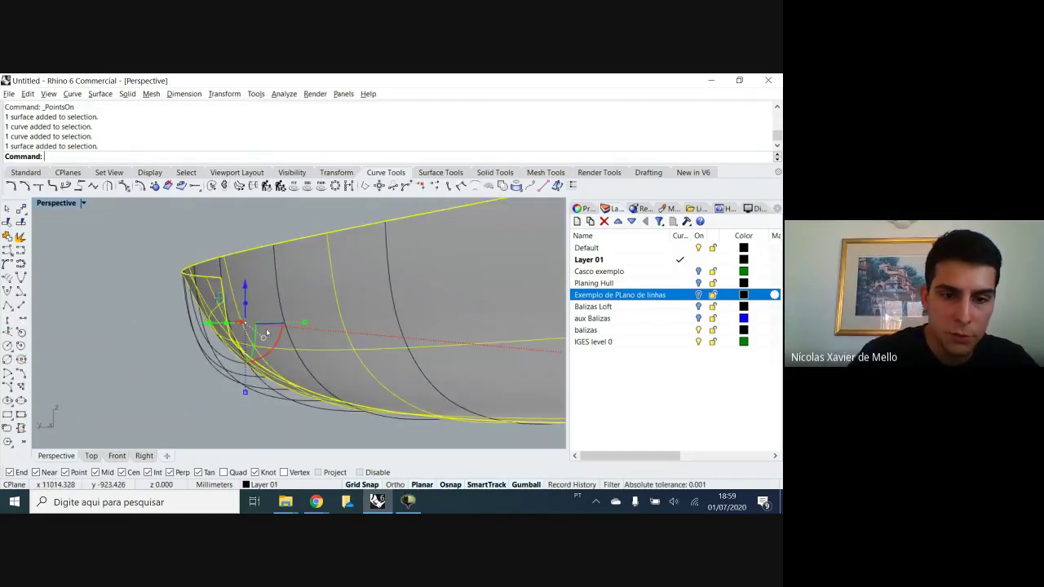
Display the hull surface's control points and pick one to check how it relates to the station curves
key("F10")
scroll(312, 322, "down", 8)
right_click_drag(311, 322, 195, 301)
scroll(252, 303, "up", 5)
left_click(248, 278)
scroll(195, 301, "down", 5)
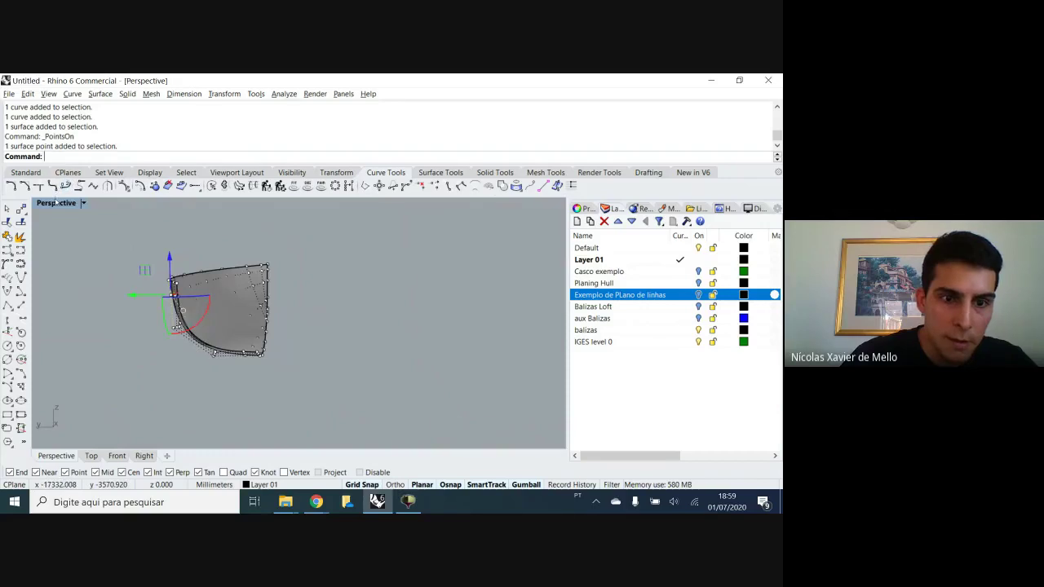
Maximize the Right view of the hull and turn off the surface's control points
double_click(63, 203)
right_click_drag(460, 383, 449, 366)
double_click(320, 331)
scroll(327, 331, "up", 4)
key("Escape")
key("Escape")
scroll(352, 296, "down", 1)
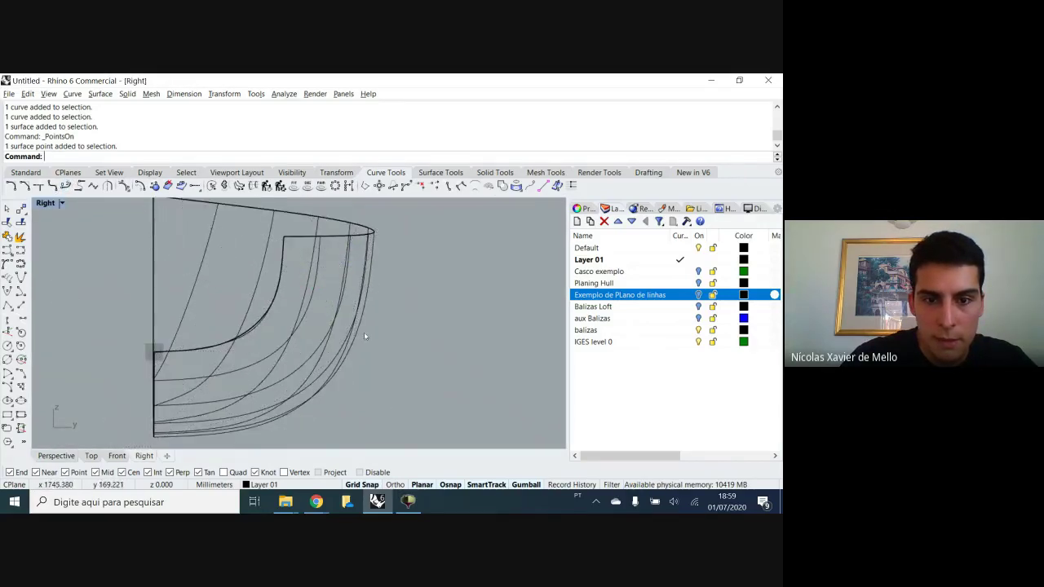
Change the balizas layer color to Blue
left_click(590, 330)
left_click(744, 329)
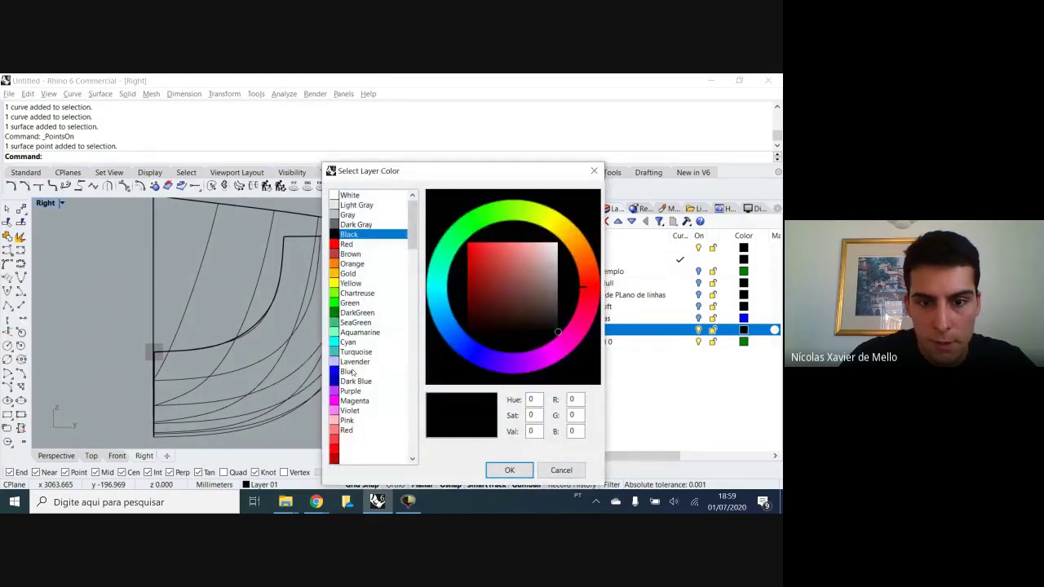
left_click(349, 371)
left_click(512, 472)
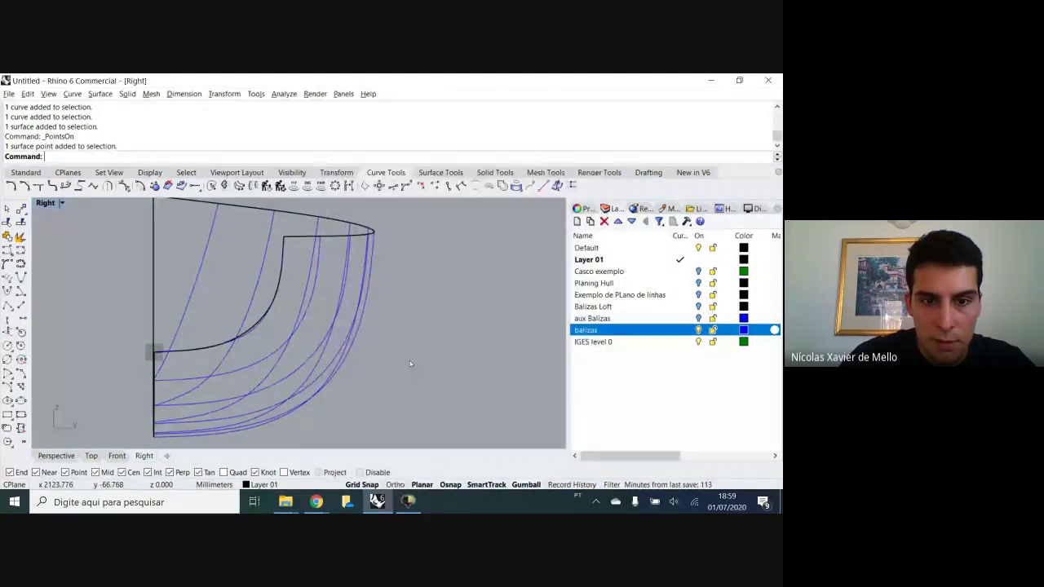
Select the hull surface in the Right view and display its control points
left_click(310, 216)
left_click(296, 240)
scroll(294, 237, "down", 5)
left_click(245, 231)
left_click(254, 224)
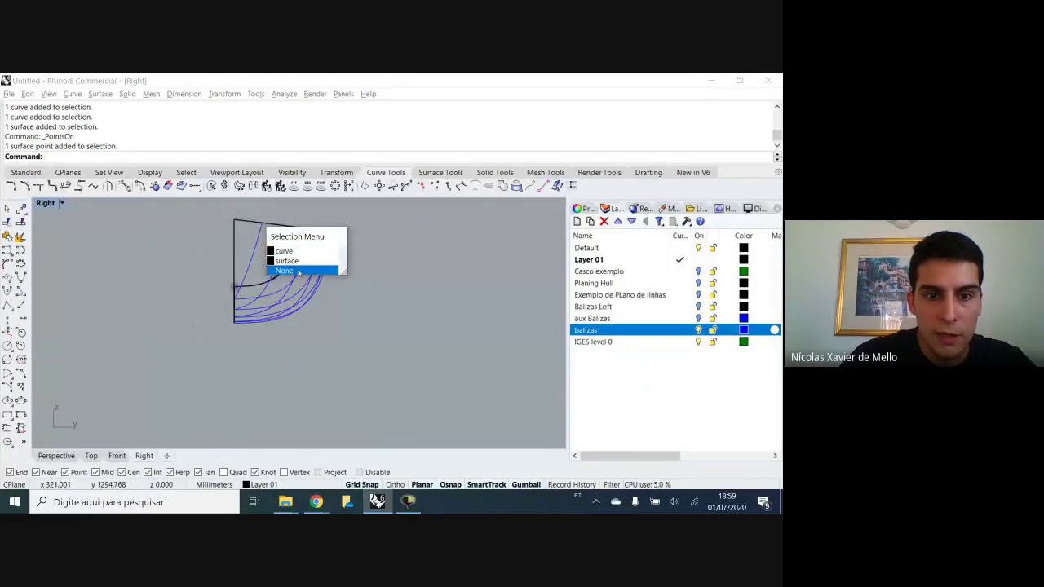
left_click(296, 262)
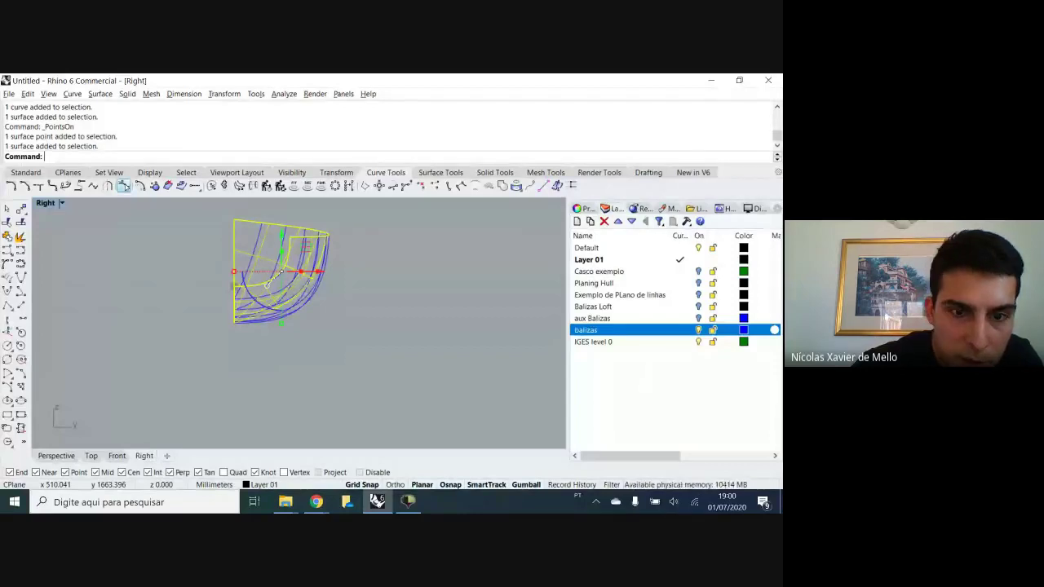
left_click(123, 186)
scroll(330, 225, "up", 4)
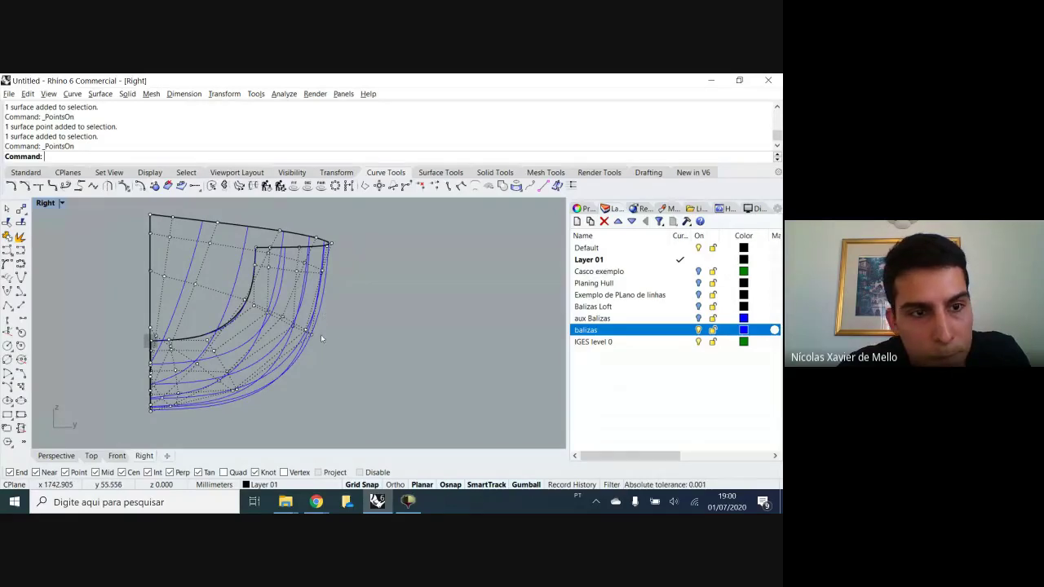
Restore the four-view layout and set the Right viewport to Shaded display
scroll(223, 292, "down", 3)
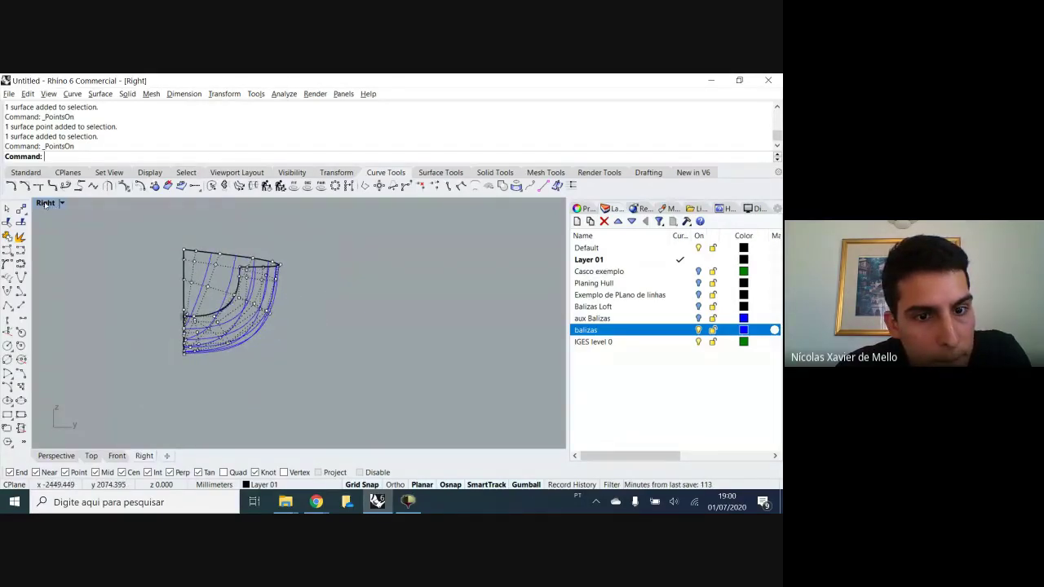
double_click(45, 204)
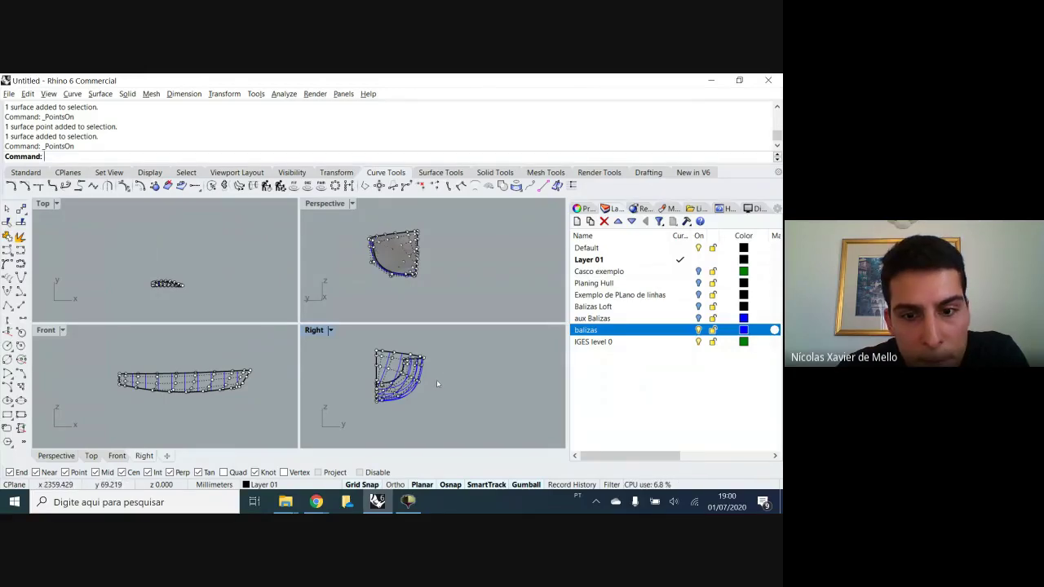
scroll(415, 357, "up", 5)
scroll(400, 245, "up", 5)
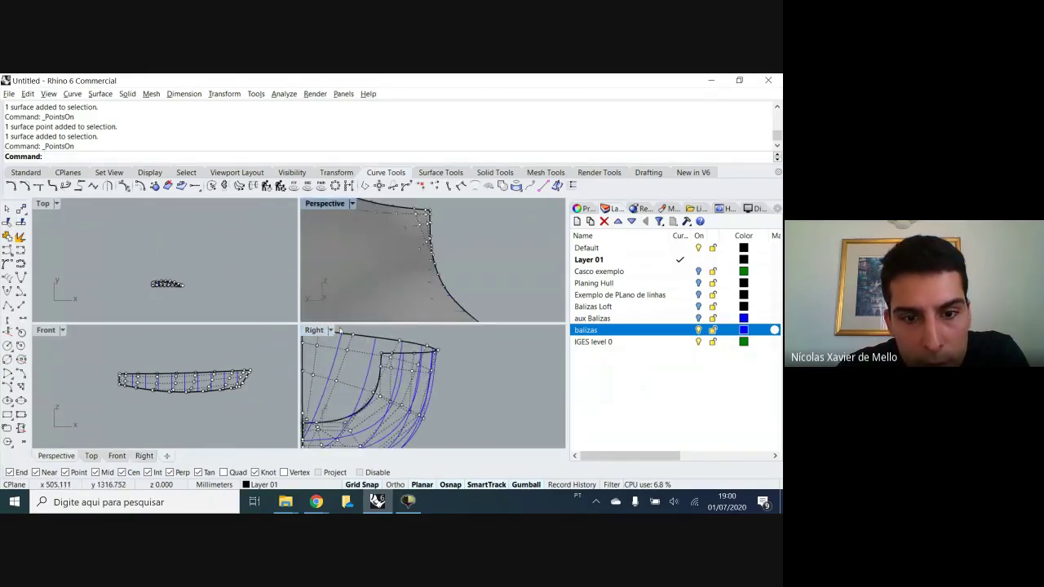
left_click(333, 331)
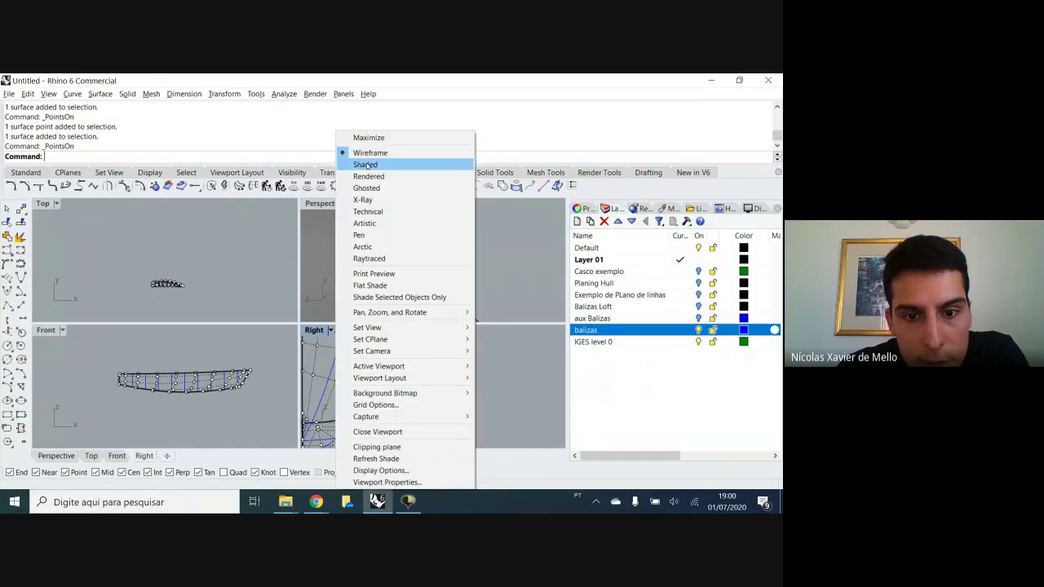
left_click(367, 165)
scroll(409, 376, "up", 3)
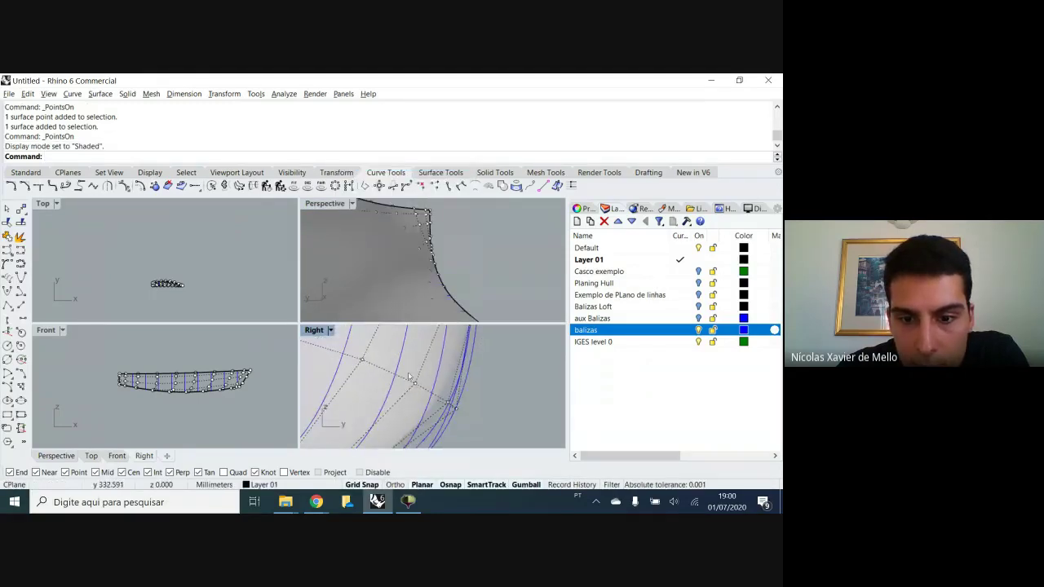
scroll(443, 404, "up", 2)
Move a surface control point at the turn of the bilge with the gumball in the maximized Right view, fitting the surface to the stations
left_click(459, 410)
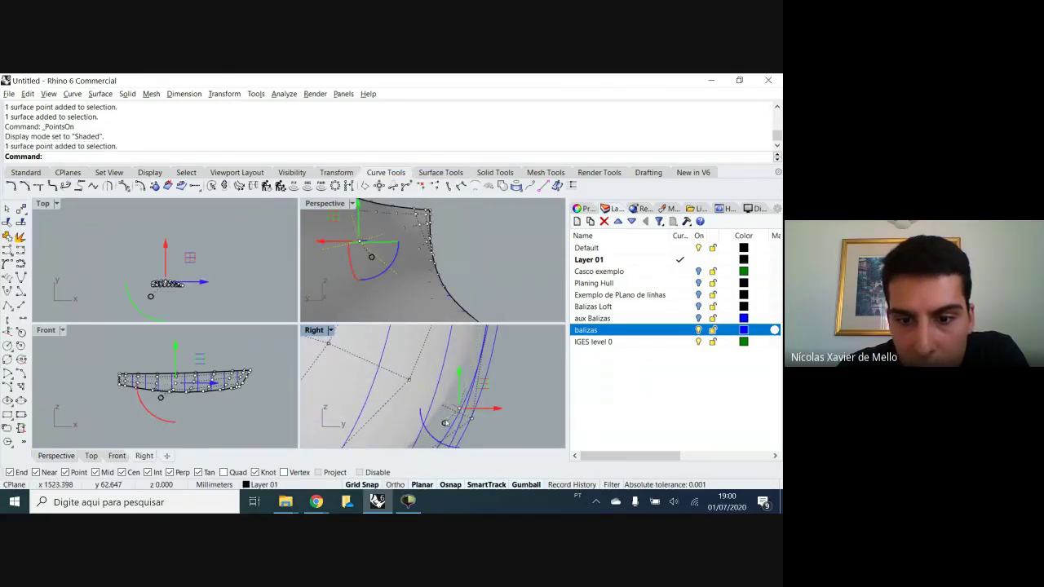
double_click(317, 330)
scroll(327, 360, "down", 4)
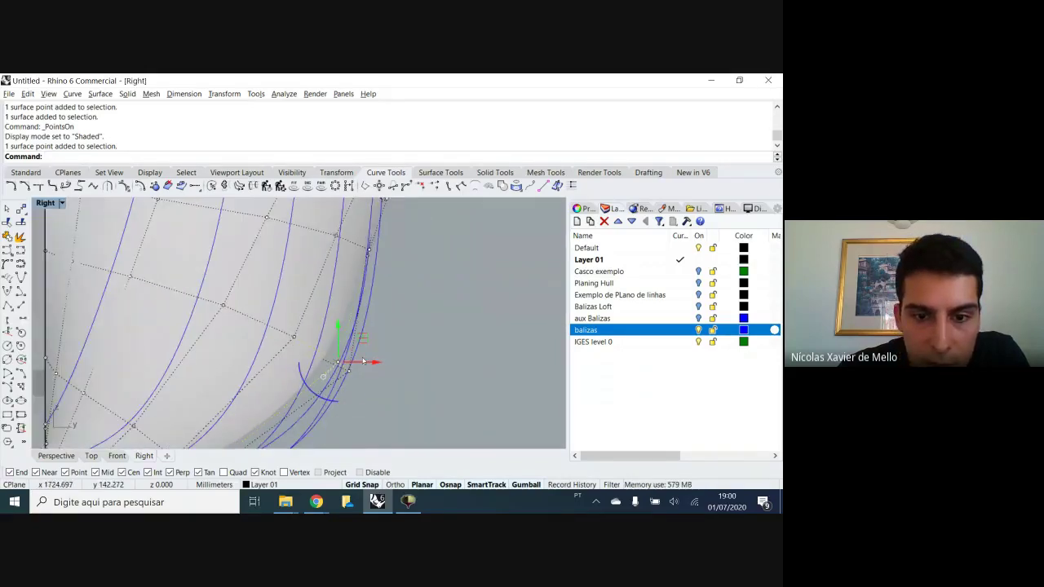
left_click_drag(375, 363, 373, 395)
scroll(297, 295, "down", 4)
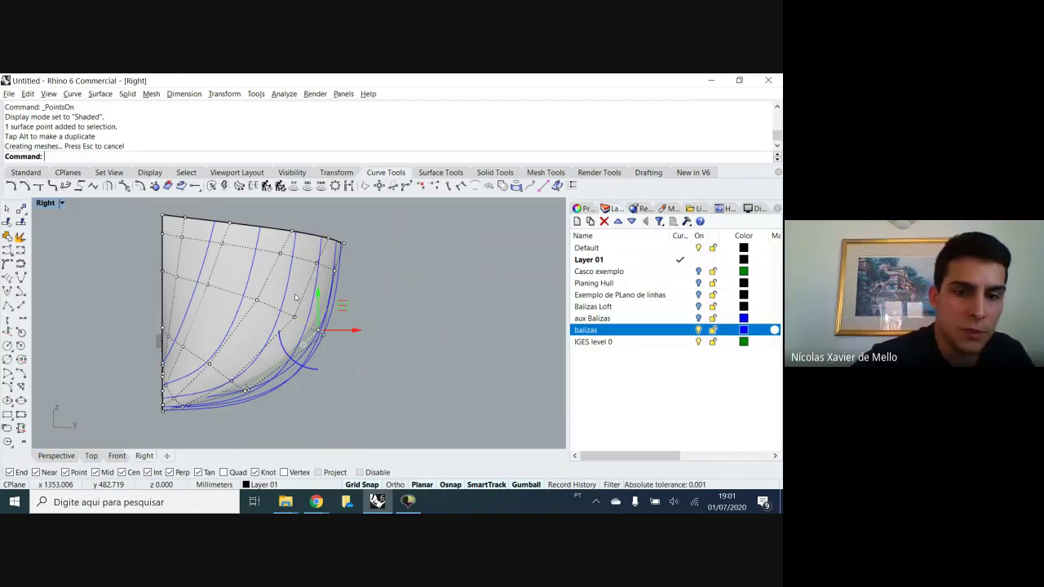
Turn off the hull surface's control points and enable Record History
key("Escape")
key("Escape")
scroll(424, 340, "down", 5)
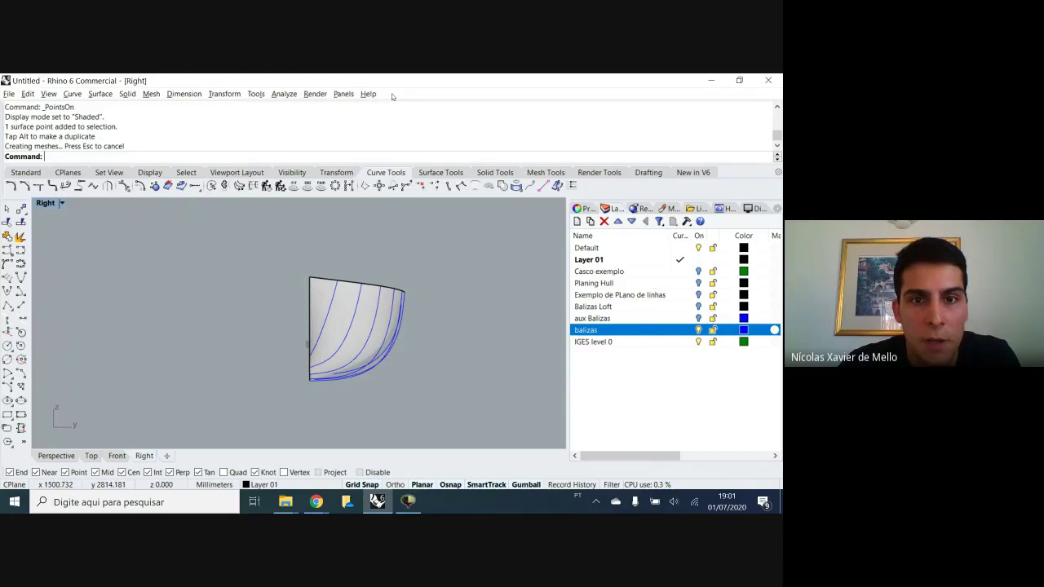
left_click(586, 486)
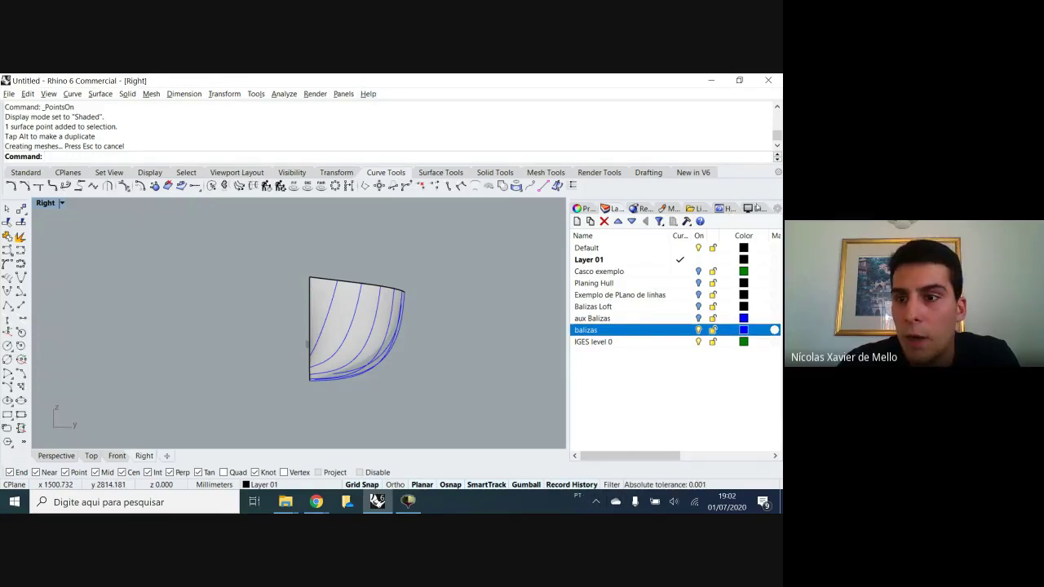
left_click(724, 209)
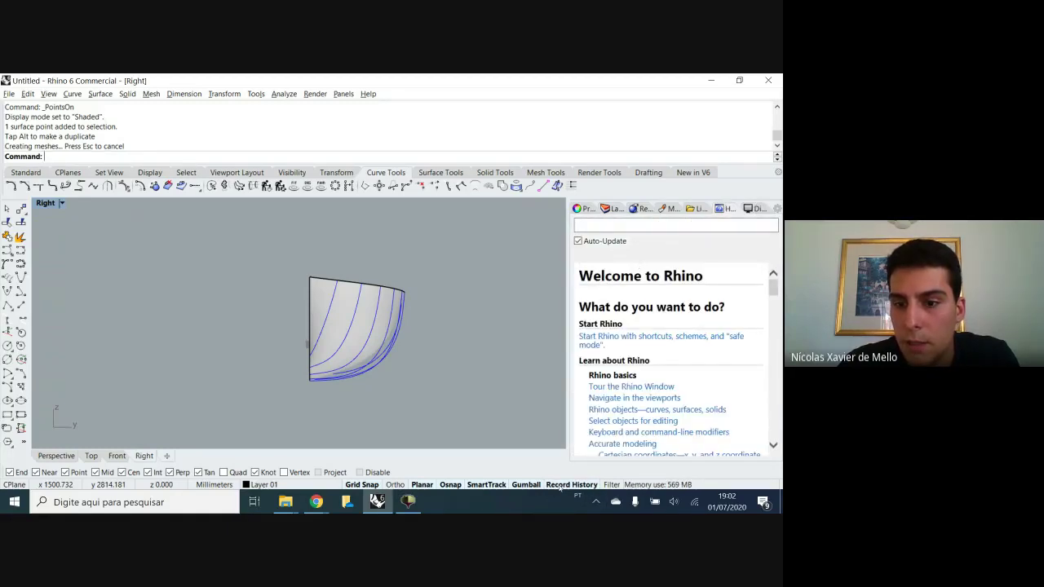
Browse the Help topics and search the commands and Help for "record"
scroll(604, 422, "down", 3)
scroll(604, 422, "up", 3)
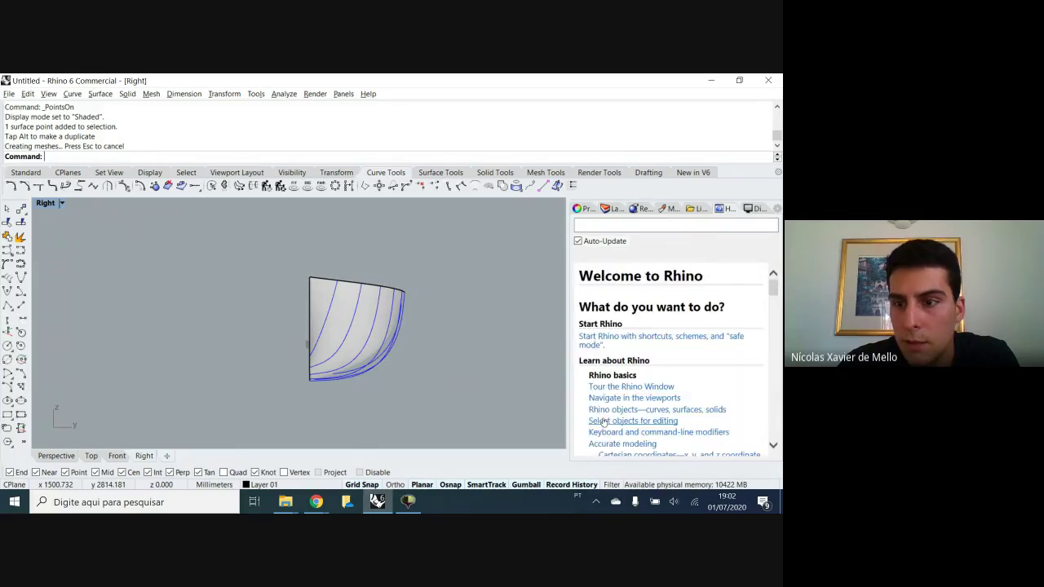
scroll(657, 372, "down", 5)
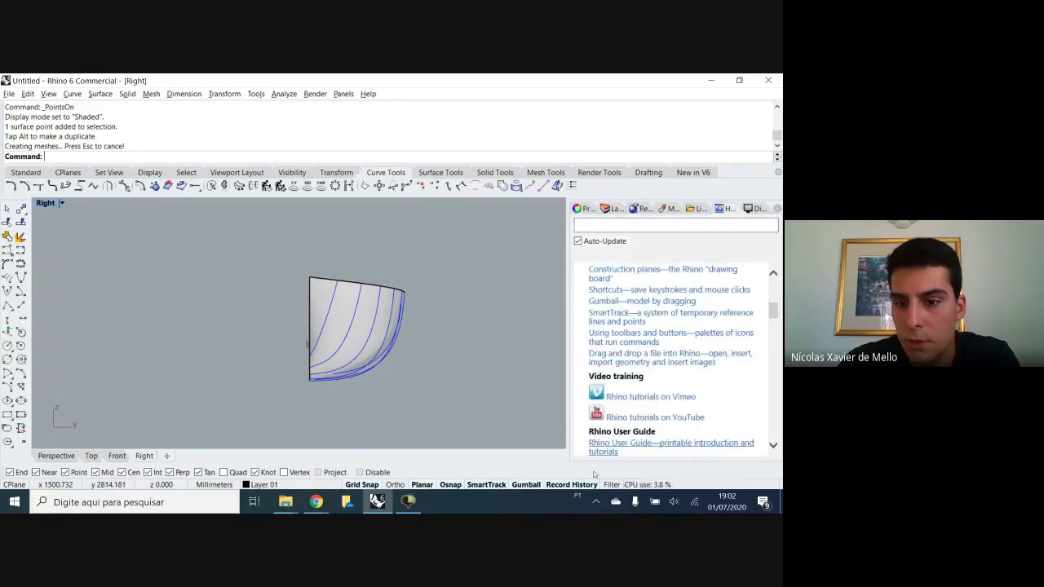
scroll(586, 457, "down", 3)
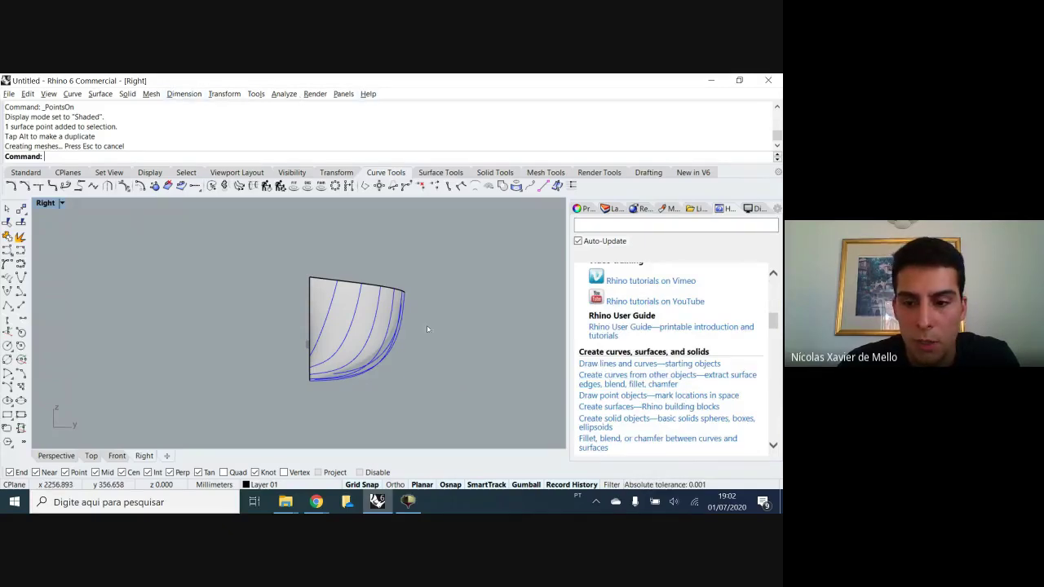
type("Rec")
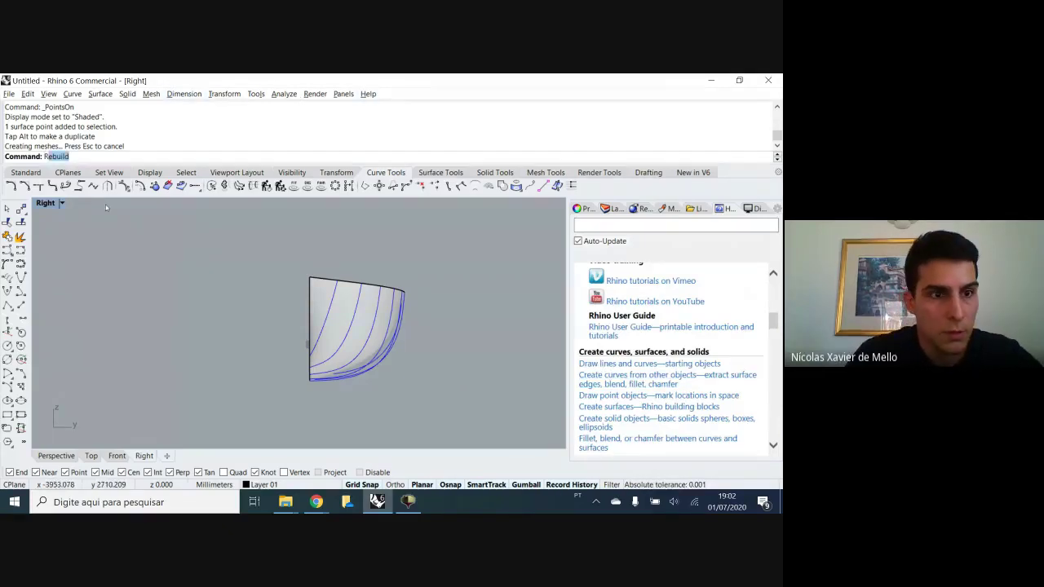
type("ordAnimation")
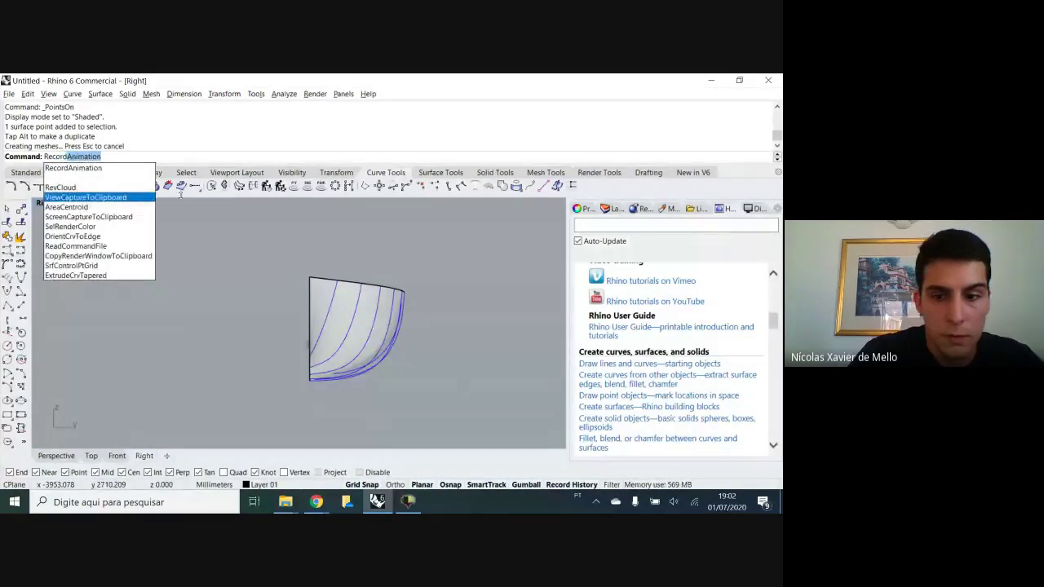
key("Escape")
scroll(411, 266, "down", 4)
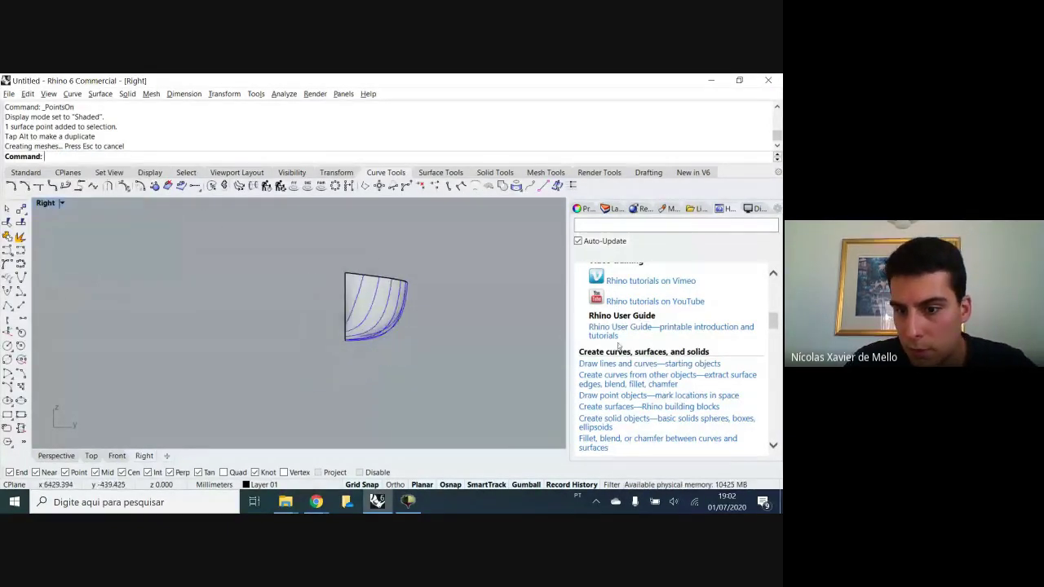
scroll(620, 347, "down", 10)
left_click(685, 226)
type("reco")
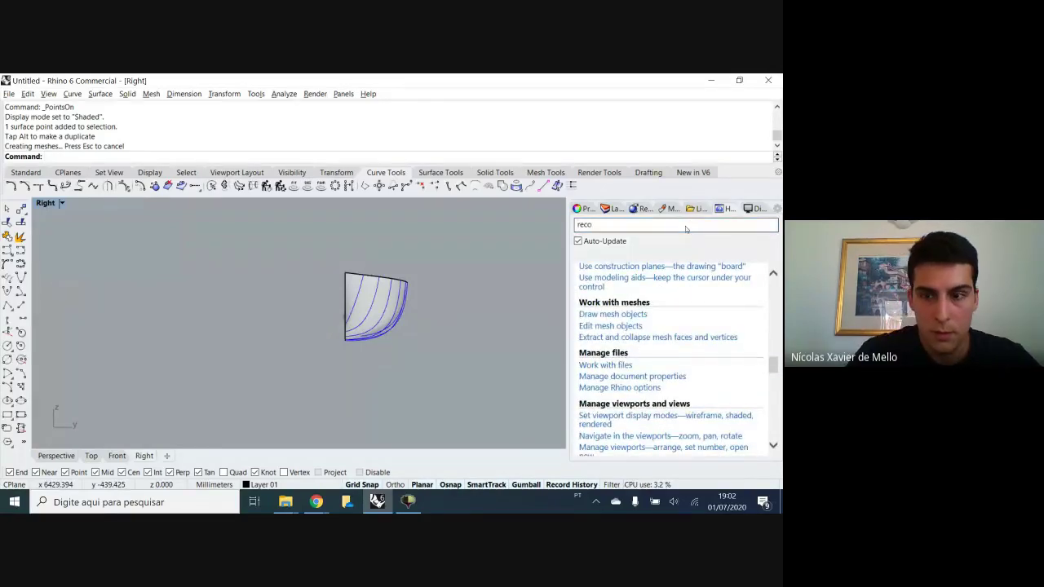
type("rd")
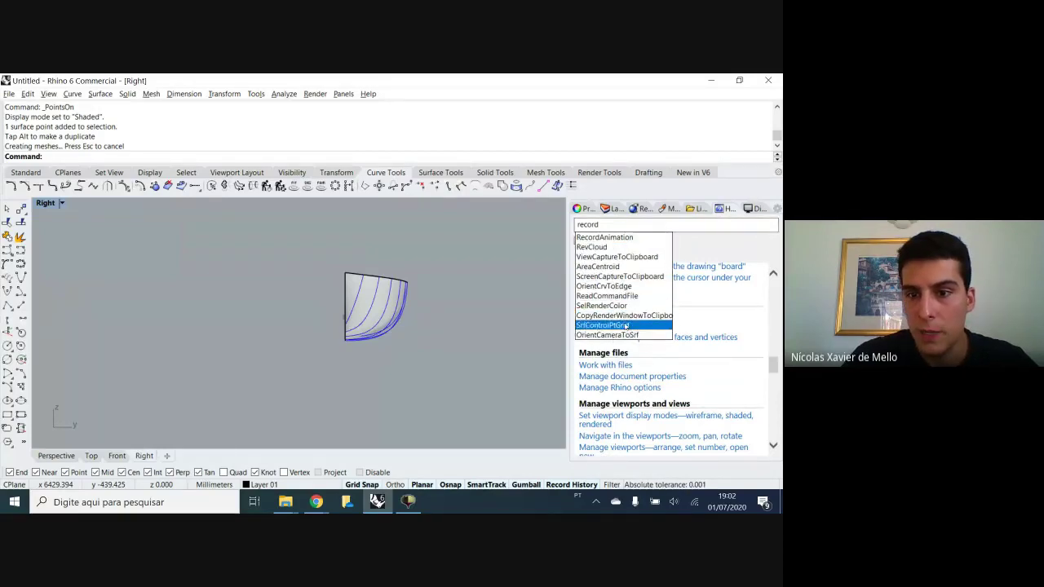
left_click(505, 251)
right_click_drag(497, 287, 421, 328)
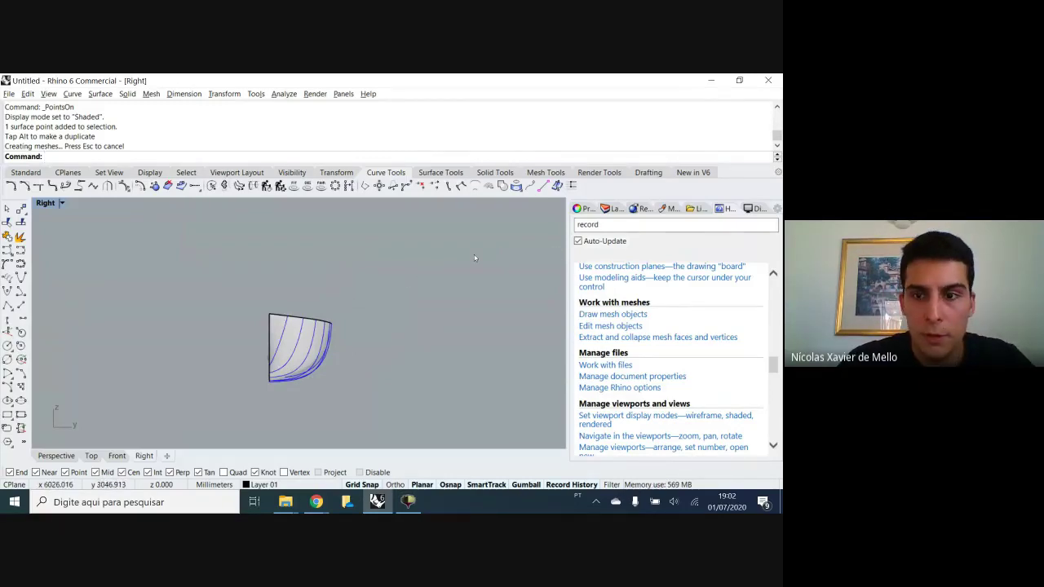
Turn on the aux Balizas layer and restore the four-view layout to show the auxiliary station planes in Perspective
left_click(614, 208)
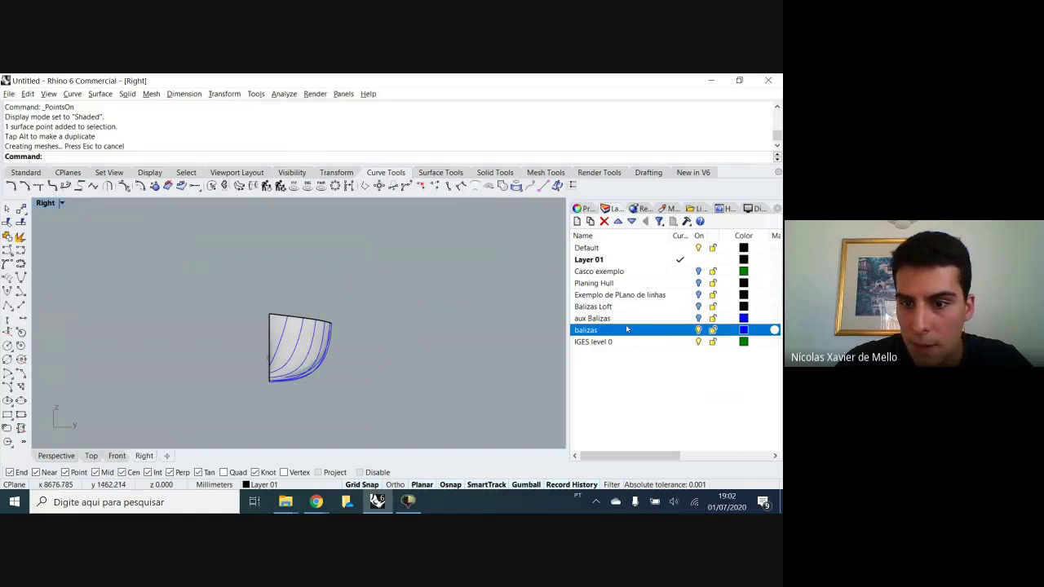
left_click(698, 319)
left_click(699, 306)
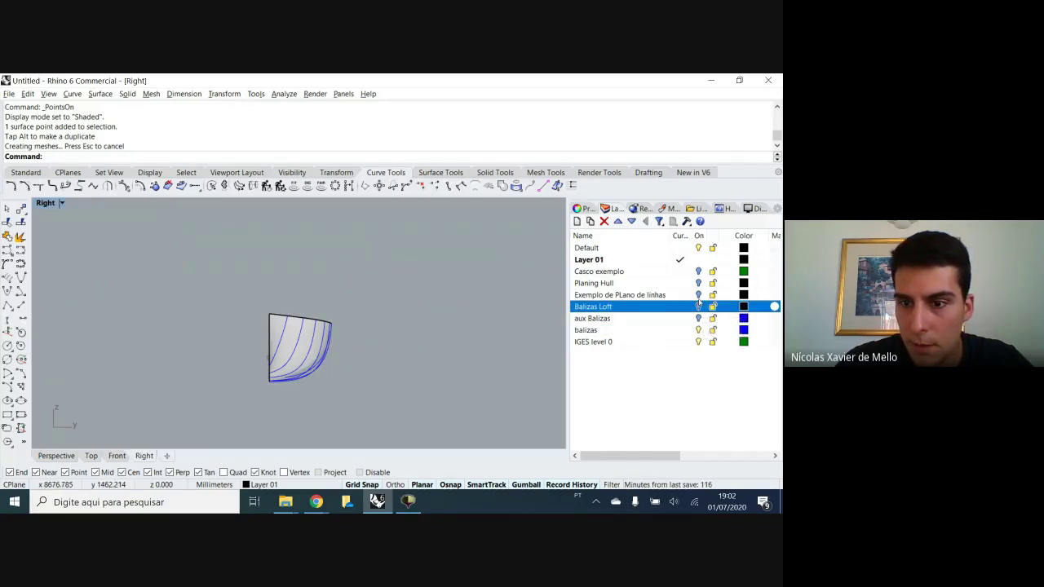
left_click(699, 296)
left_click(698, 318)
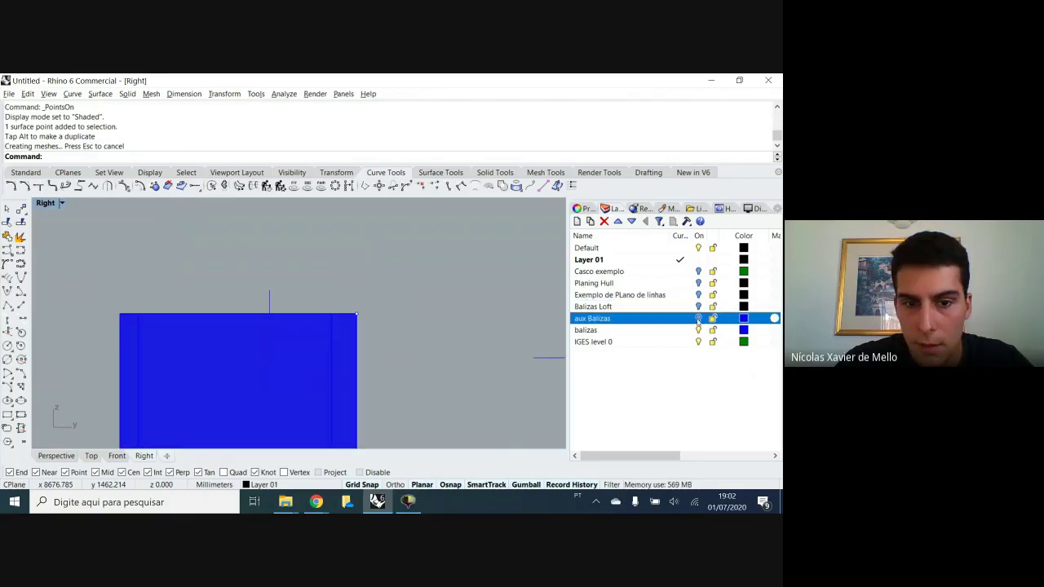
double_click(45, 203)
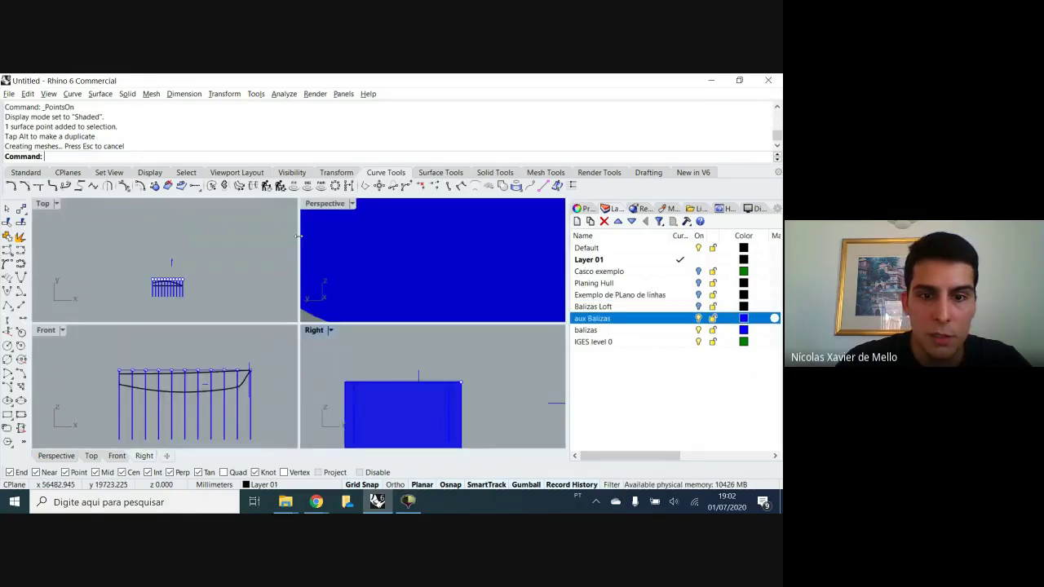
scroll(461, 244, "down", 15)
right_click_drag(461, 244, 341, 277)
scroll(420, 269, "up", 6)
scroll(426, 265, "up", 4)
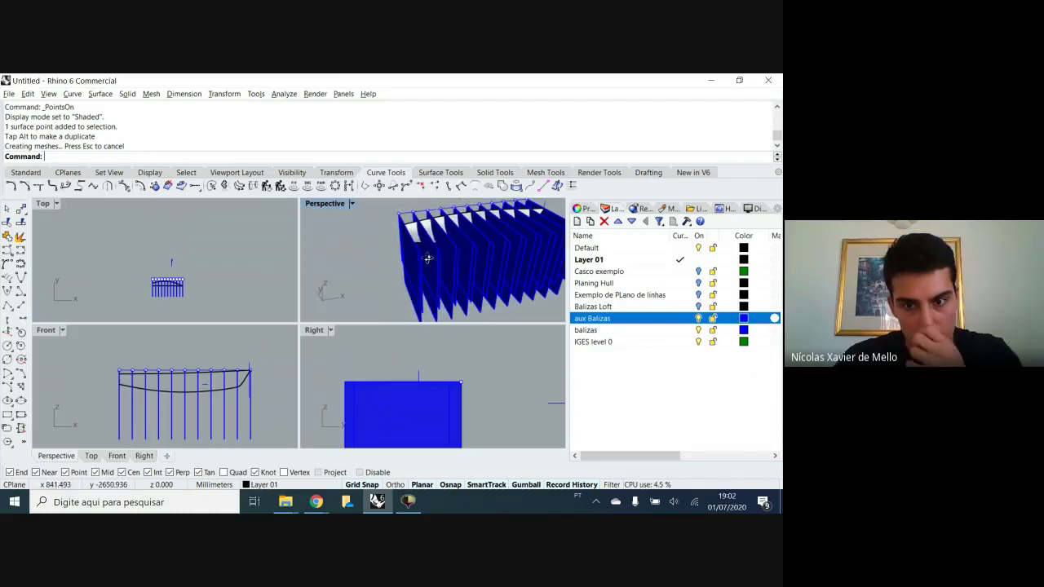
Delete the row of extrusions at the lower end of the auxiliary station planes in the Front view
right_click_drag(276, 337, 288, 301)
left_click_drag(276, 400, 115, 417)
key("Delete")
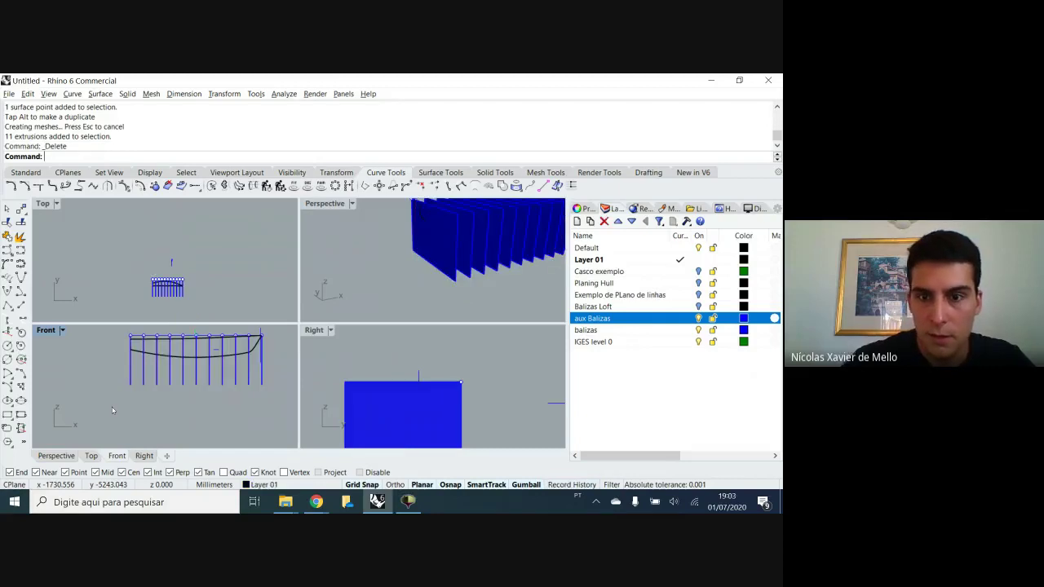
scroll(440, 281, "down", 5)
right_click_drag(440, 221, 390, 221)
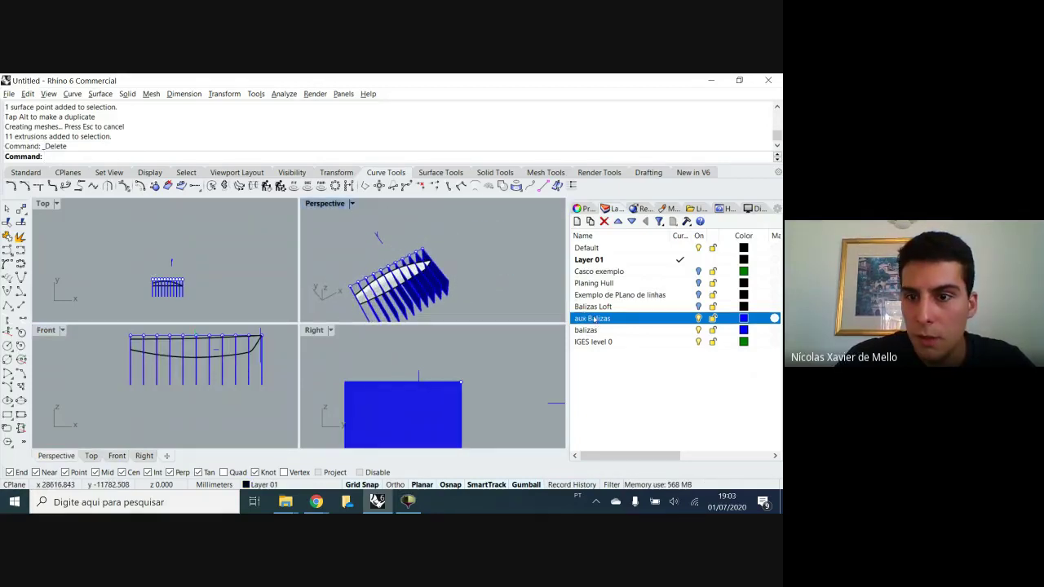
Create a new layer named "baliza dinamica" and make it the current layer
left_click(590, 221)
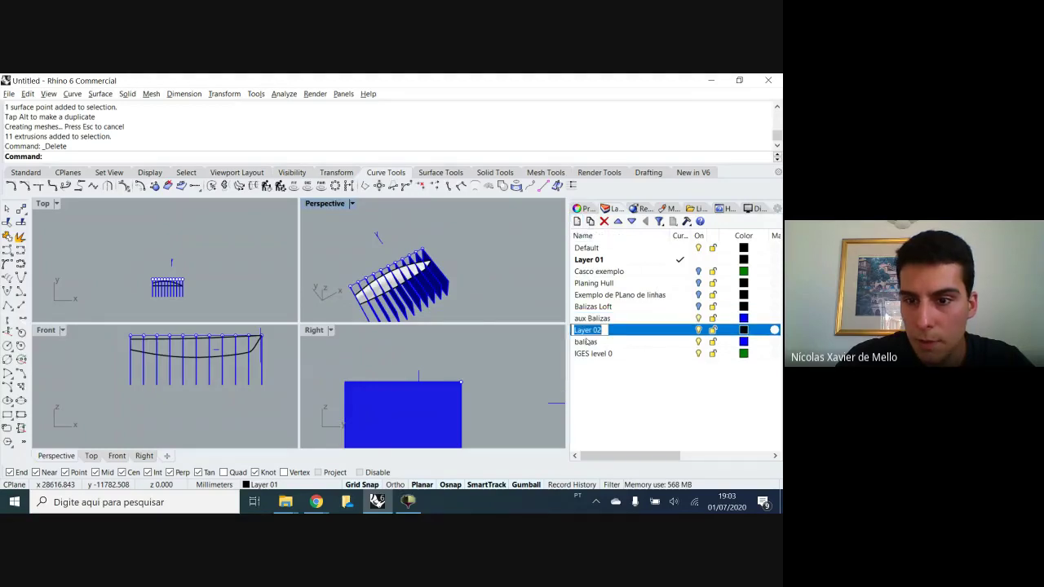
type("balizas dinamica")
key("Return")
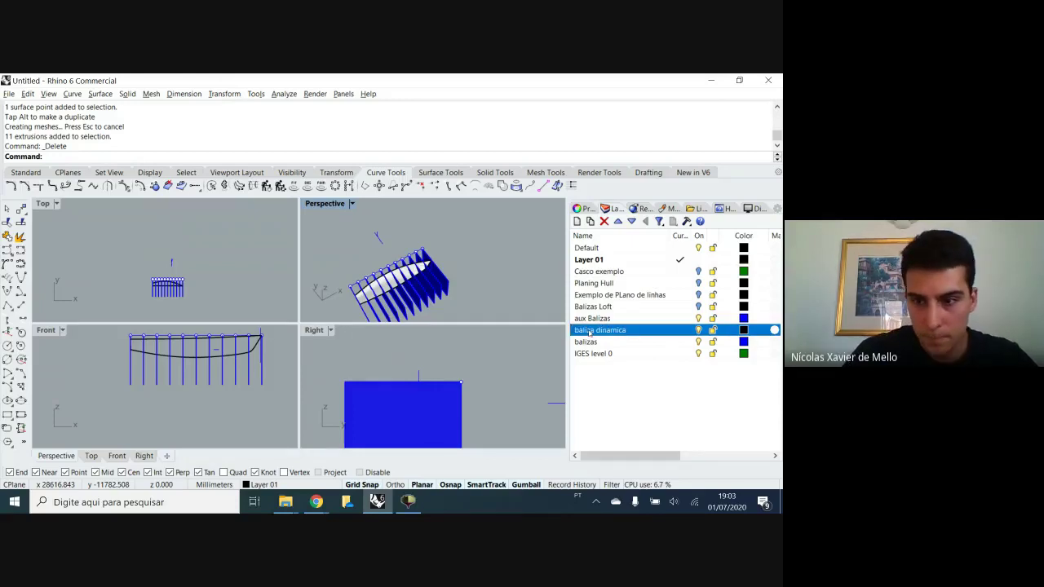
left_click(681, 330)
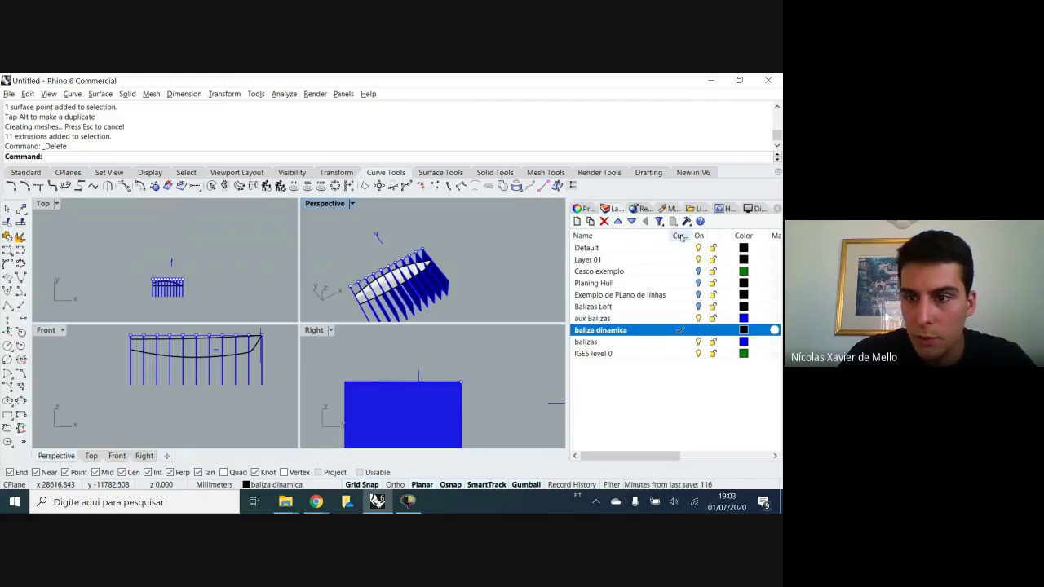
Set the colour of the baliza dinamica layer to Orange
left_click_drag(670, 235, 707, 235)
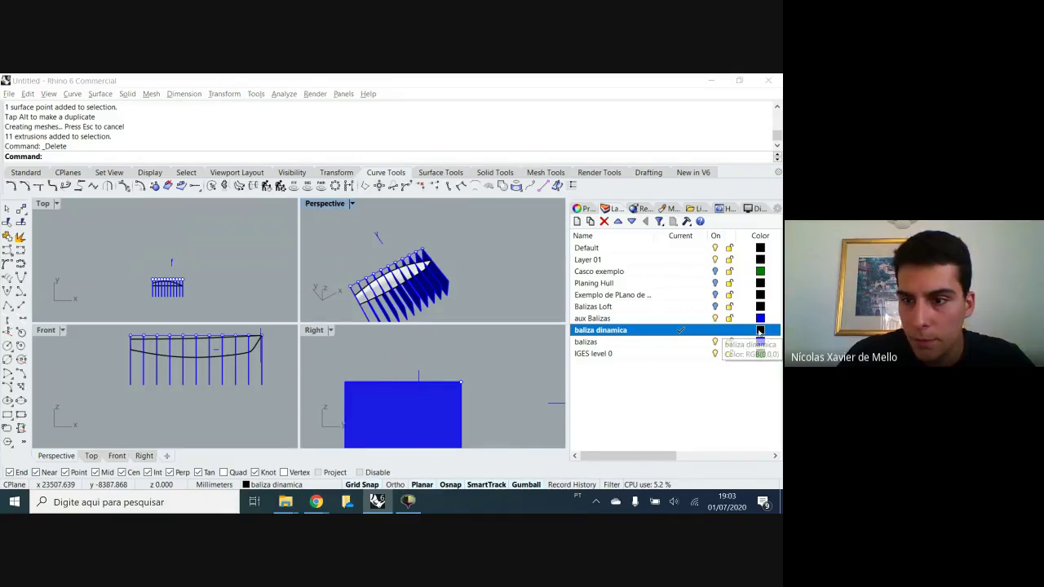
left_click(760, 330)
left_click(352, 263)
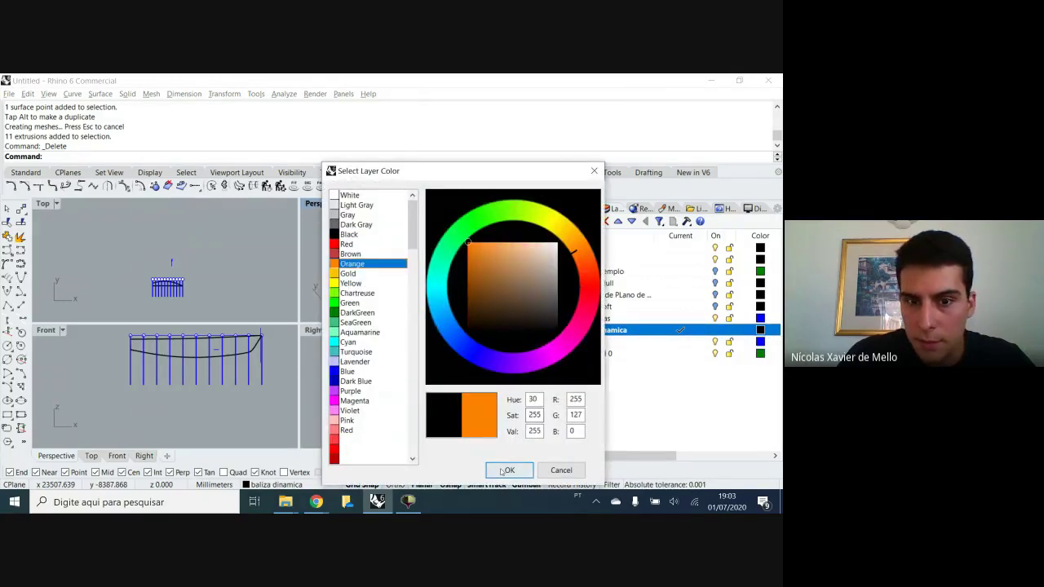
left_click(509, 470)
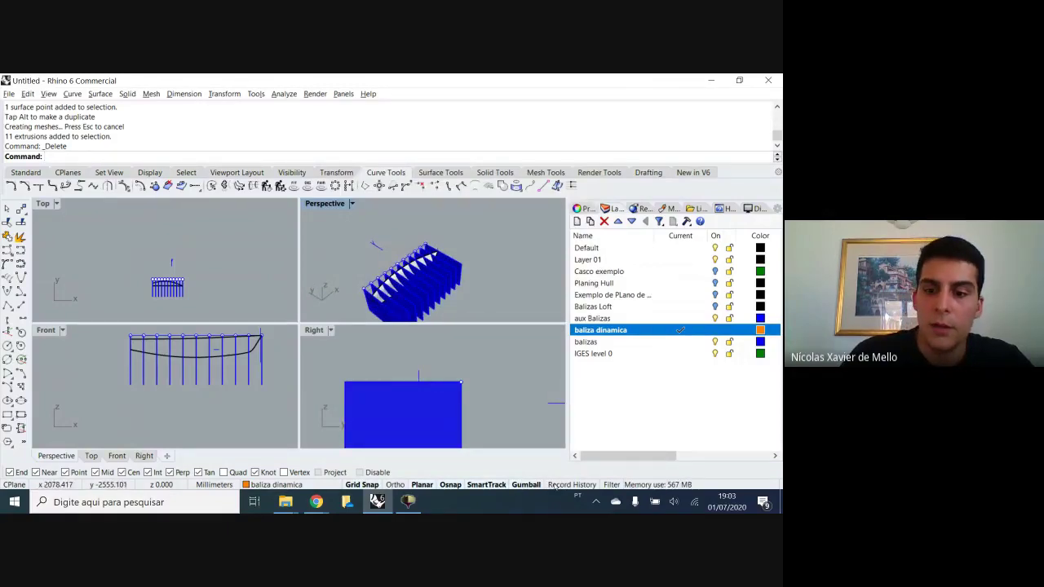
Enable Record History and intersect the hull surface with all auxiliary station planes using IntersectTwoSets, with output on the current layer
left_click(558, 486)
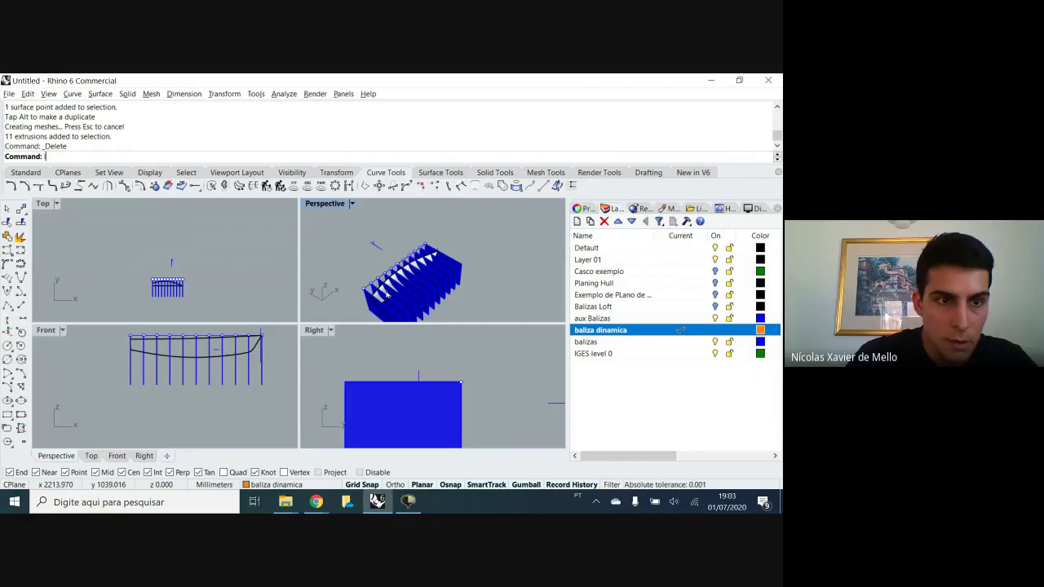
type("I2")
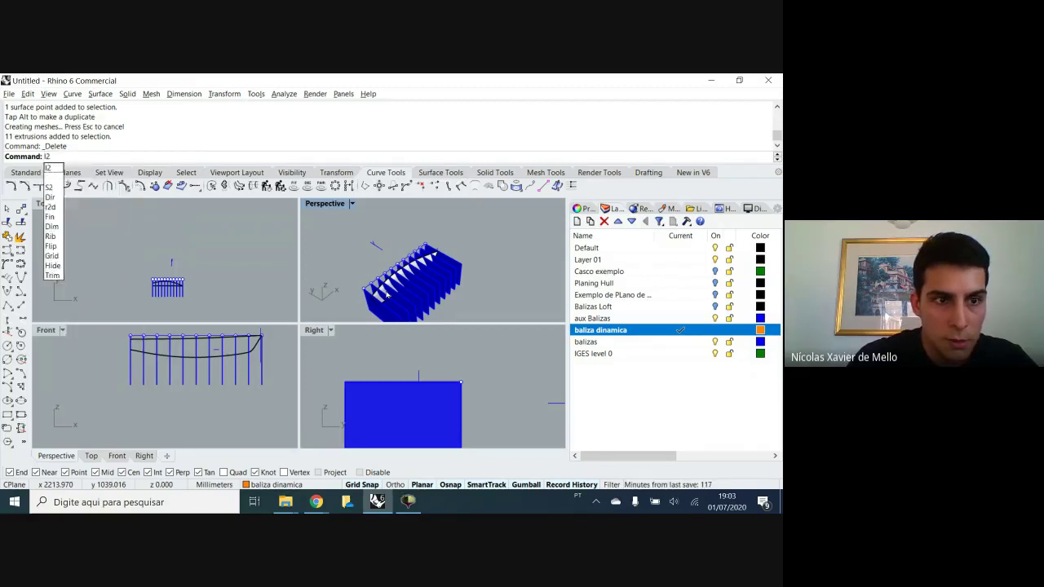
key("Return")
scroll(387, 294, "up", 5)
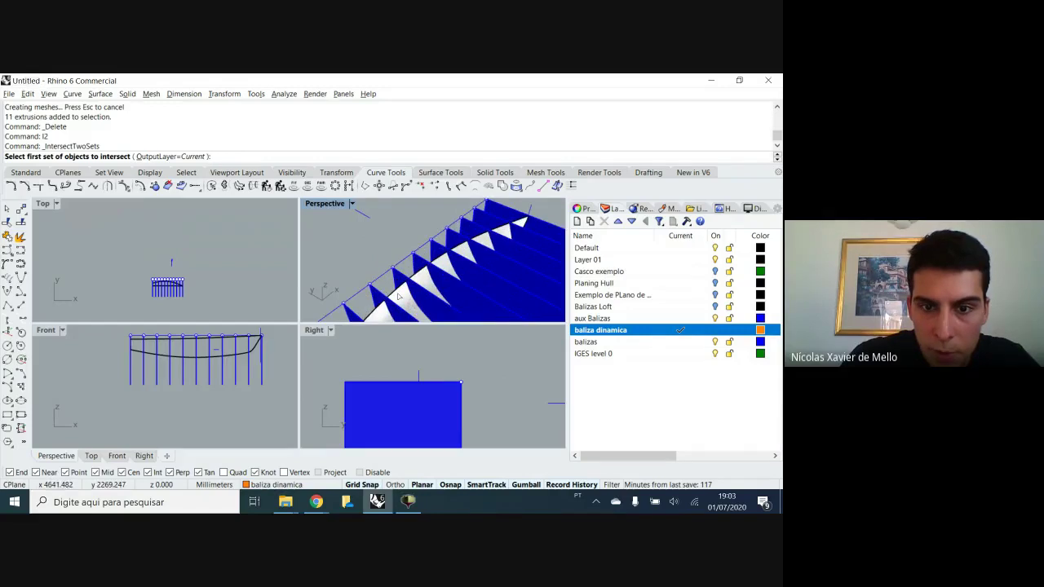
left_click(396, 299)
left_click(433, 334)
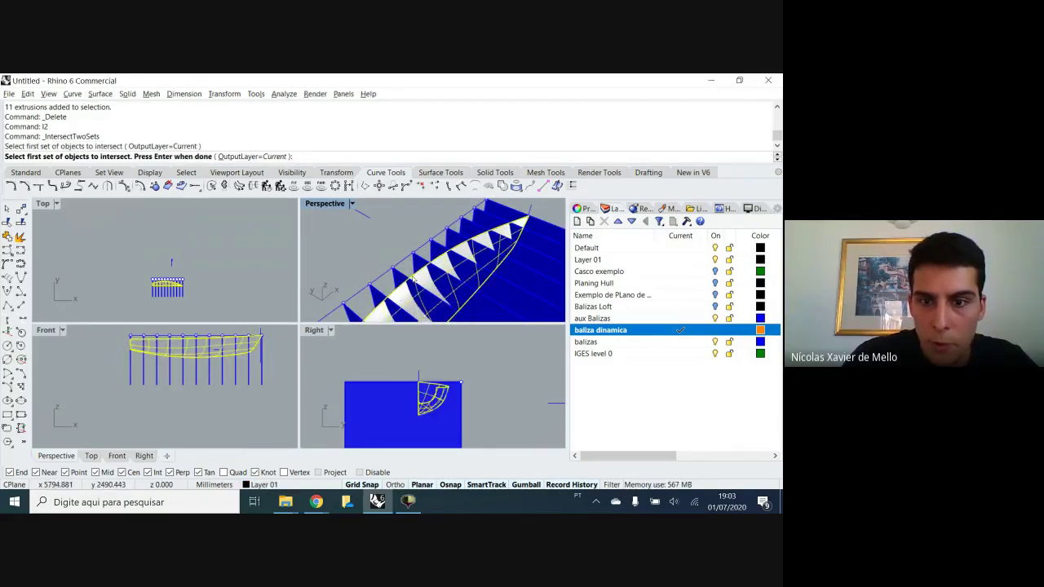
key("Return")
scroll(415, 278, "down", 5)
right_click_drag(414, 277, 483, 234)
left_click_drag(490, 212, 471, 307)
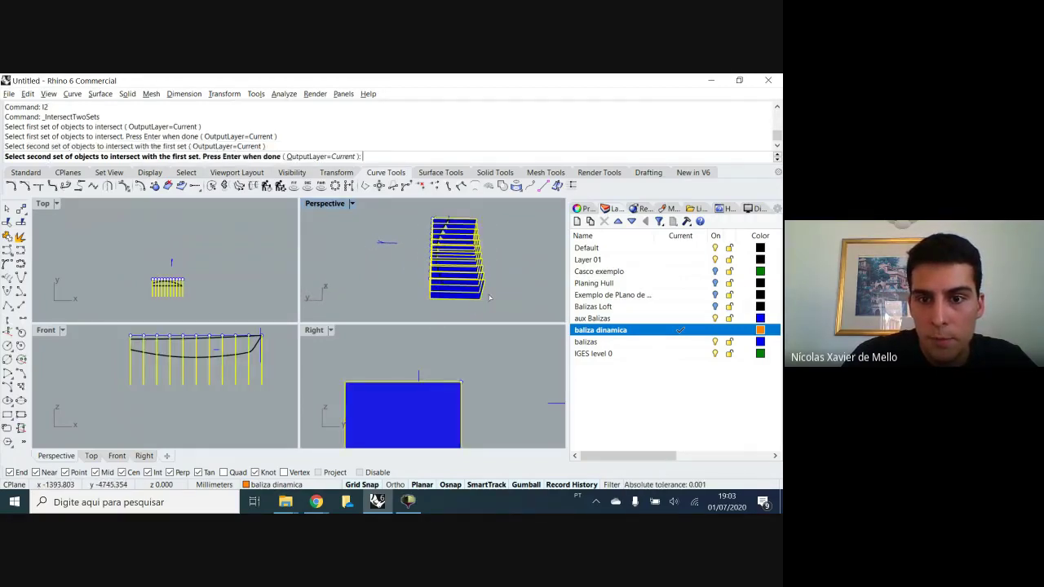
key("Return")
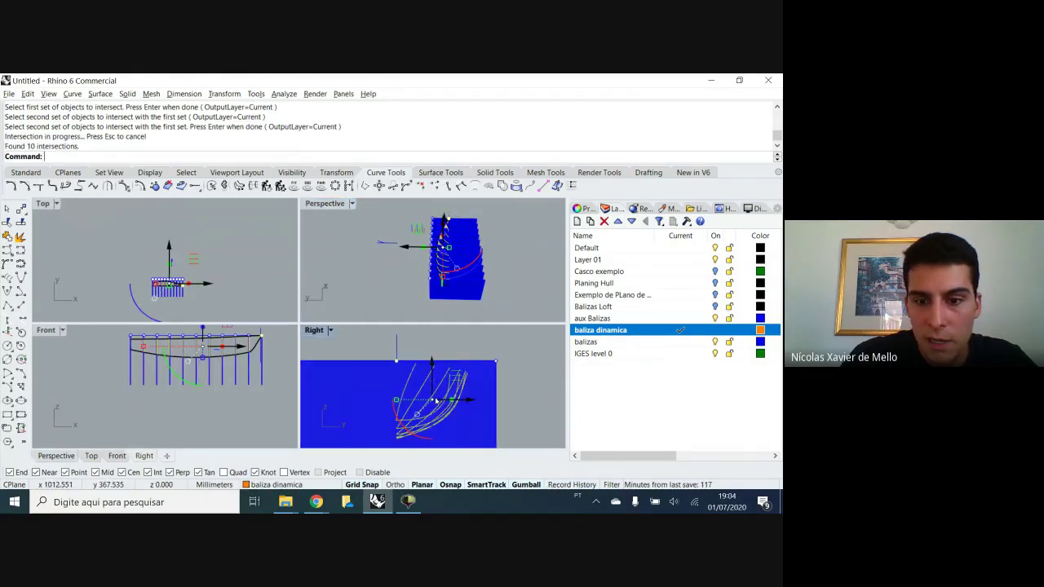
Turn off the aux Balizas layer and deselect the new intersection curves
scroll(437, 400, "up", 2)
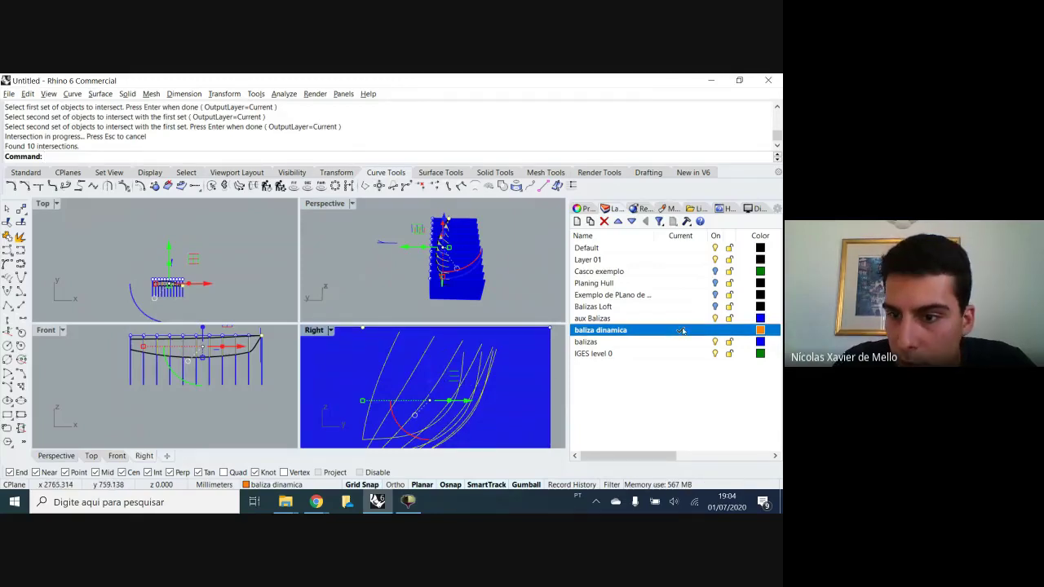
left_click(716, 318)
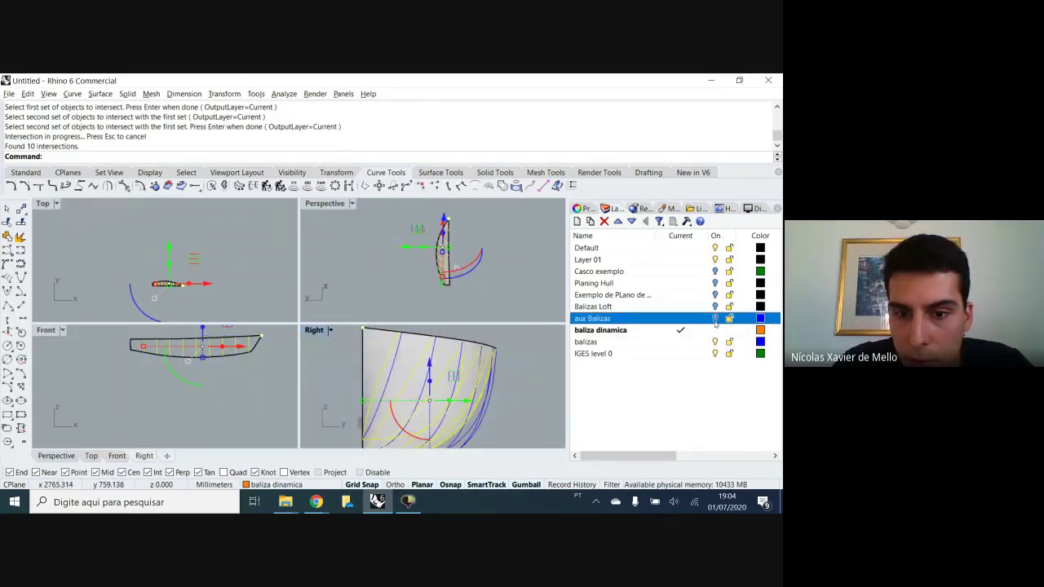
left_click(522, 372)
scroll(392, 357, "down", 2)
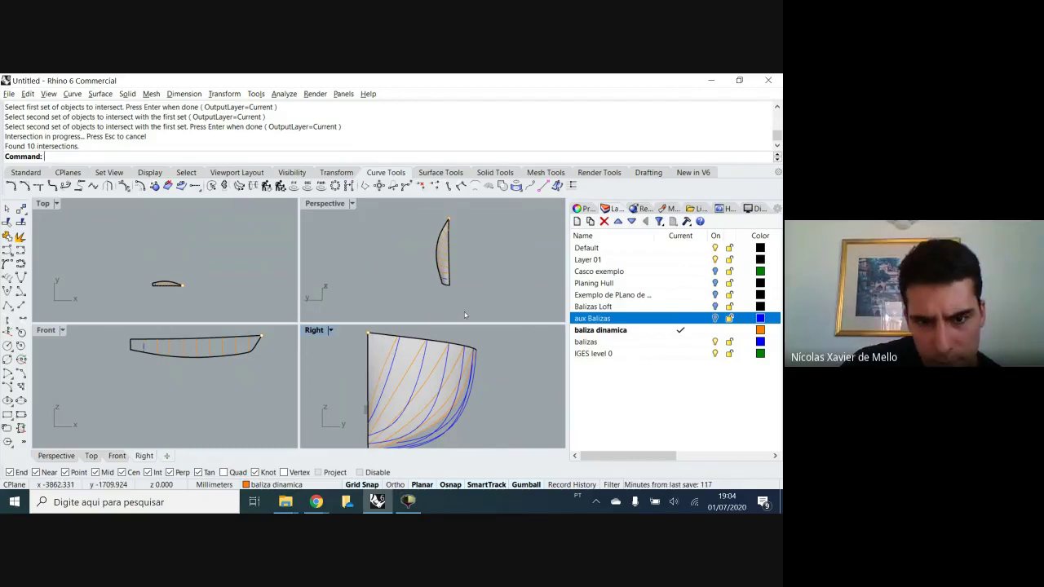
Select the hull surface in the Right view and turn on its control points for comparison with the station curves
mouse_move(458, 278)
right_mouse_down()
mouse_move(466, 265)
mouse_move(474, 282)
right_mouse_up()
scroll(475, 243, "up", 8)
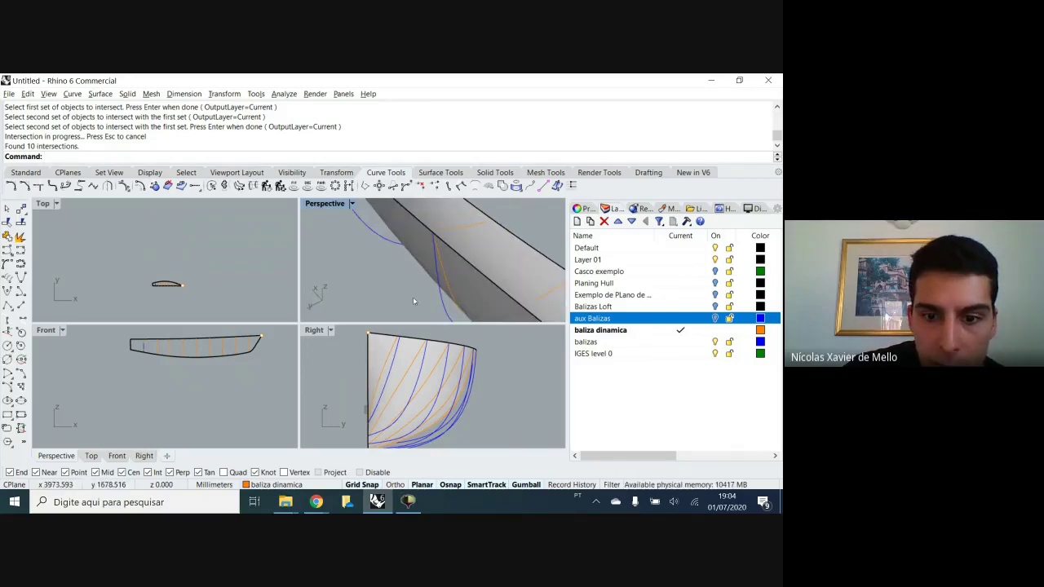
left_click(383, 350)
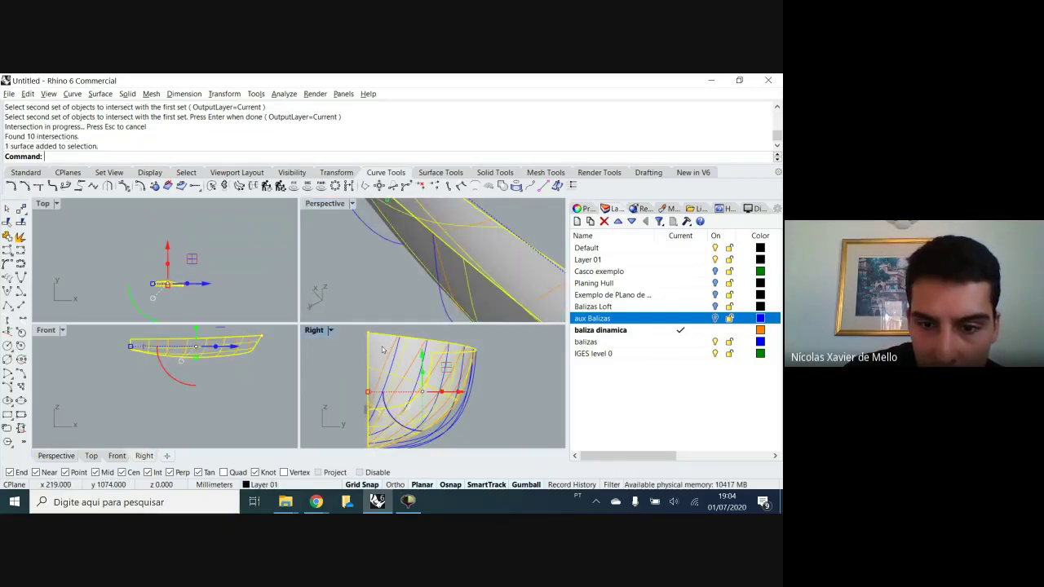
key("F10")
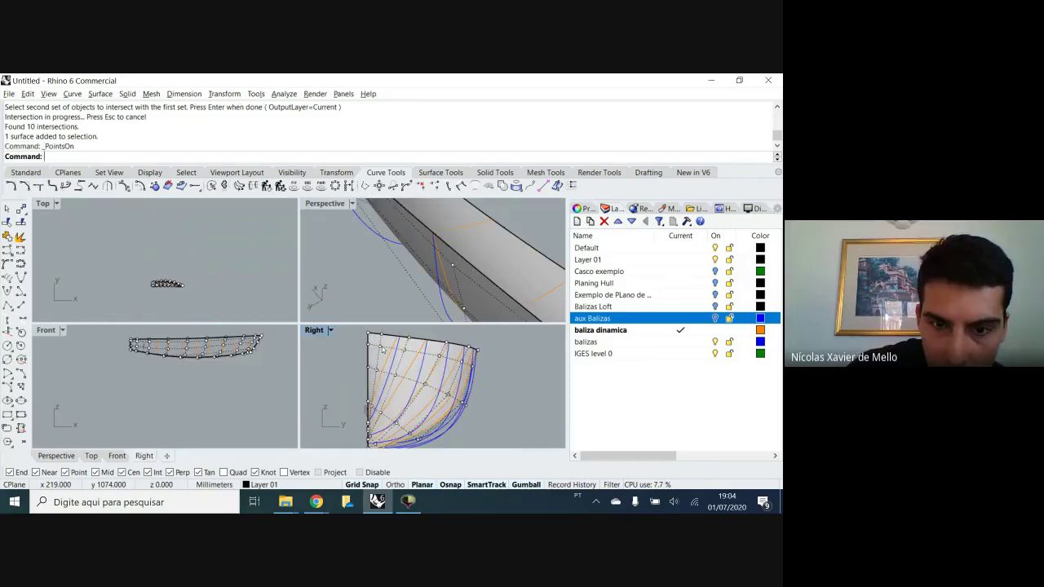
scroll(416, 265, "down", 8)
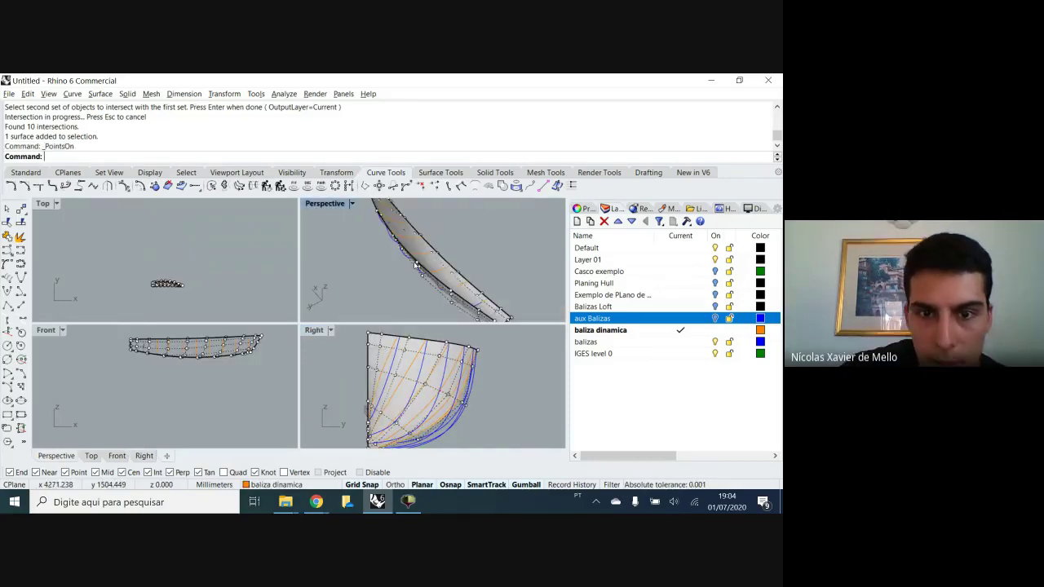
Move the control point just below the sheer near the bow outward in Y to bring the orange intersection curve toward its blue station
scroll(413, 262, "down", 2)
right_click_drag(410, 257, 481, 268, "shift")
scroll(482, 270, "up", 10)
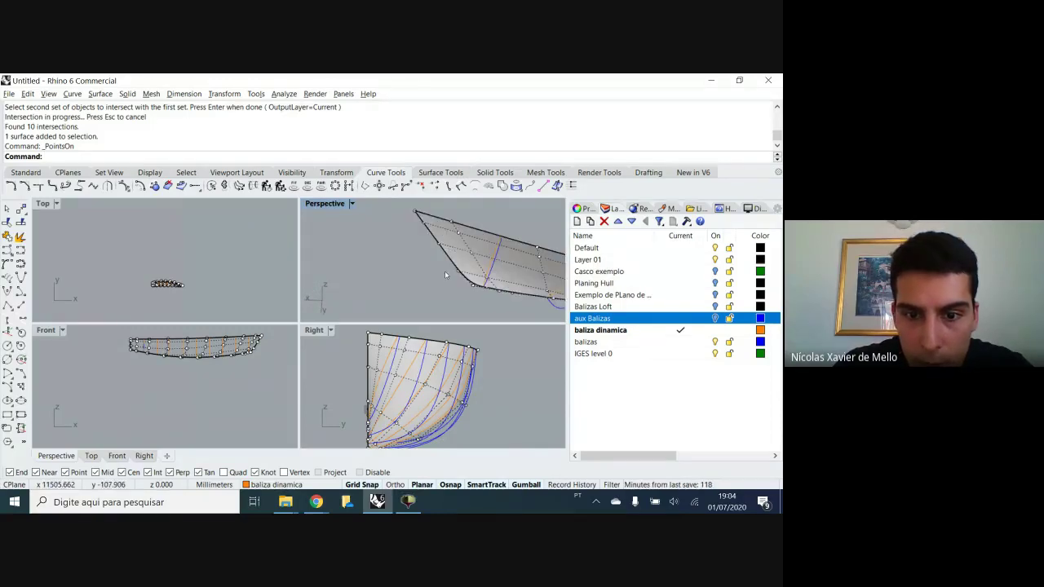
scroll(397, 354, "up", 2)
scroll(396, 352, "up", 2)
right_click_drag(473, 259, 494, 244)
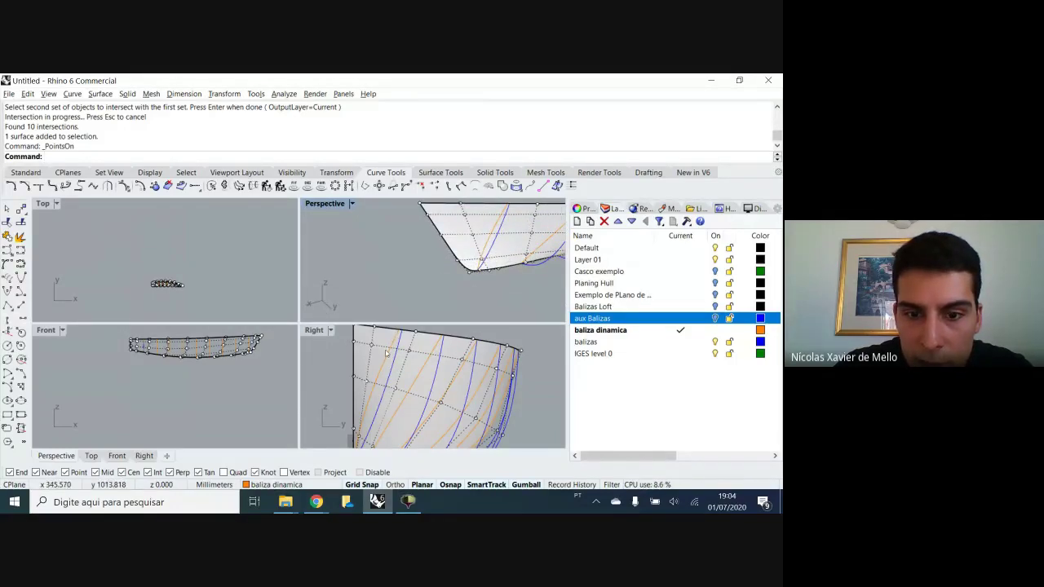
left_click(535, 216)
left_click_drag(440, 351, 462, 349)
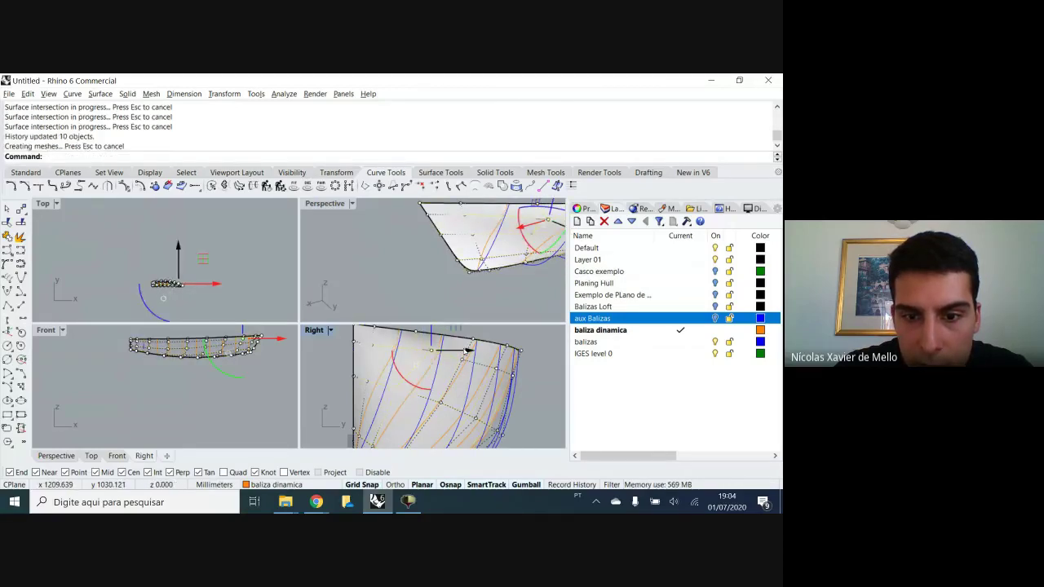
left_click_drag(465, 352, 469, 351)
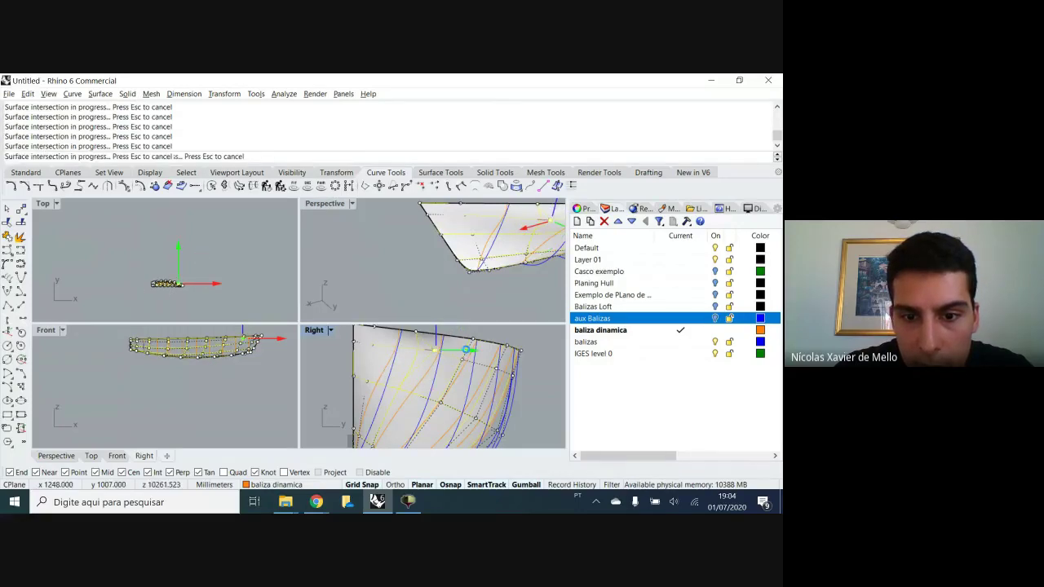
Compare the orange dynamic stations with the blue station curves near the bow, in Perspective and in the maximized Right view
right_click_drag(461, 267, 424, 261)
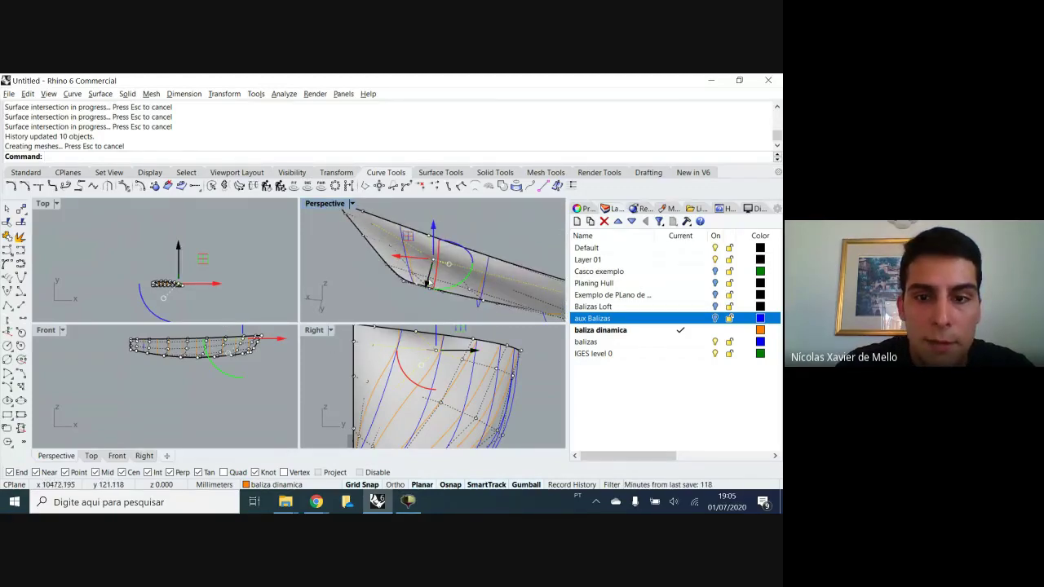
mouse_move(425, 269)
right_mouse_down()
mouse_move(462, 228)
mouse_move(441, 282)
right_mouse_up()
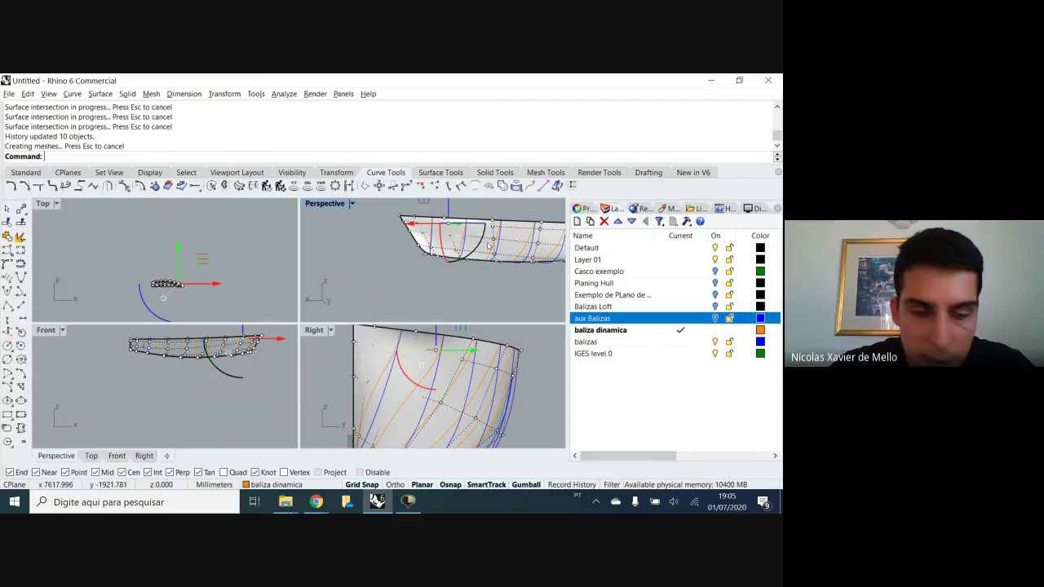
right_click_drag(496, 275, 454, 275)
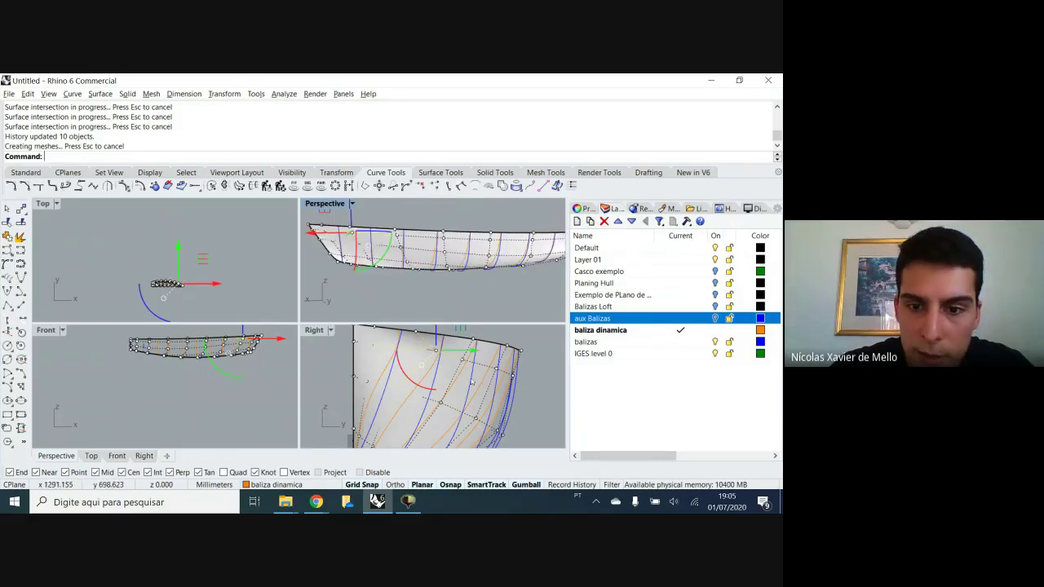
scroll(461, 372, "up", 2)
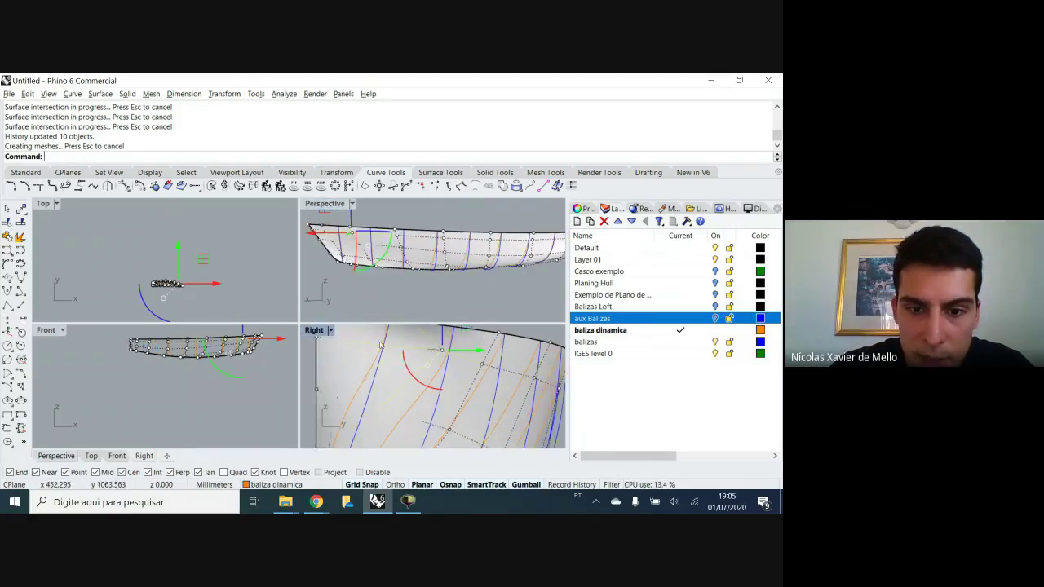
double_click(315, 330)
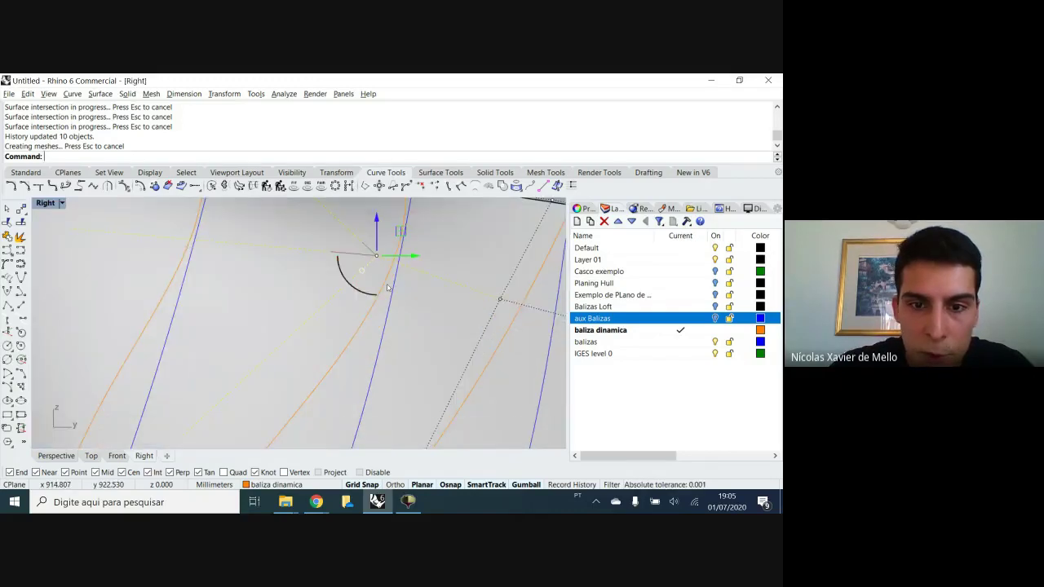
right_click_drag(388, 288, 393, 332)
scroll(198, 274, "up", 6)
scroll(224, 265, "down", 2)
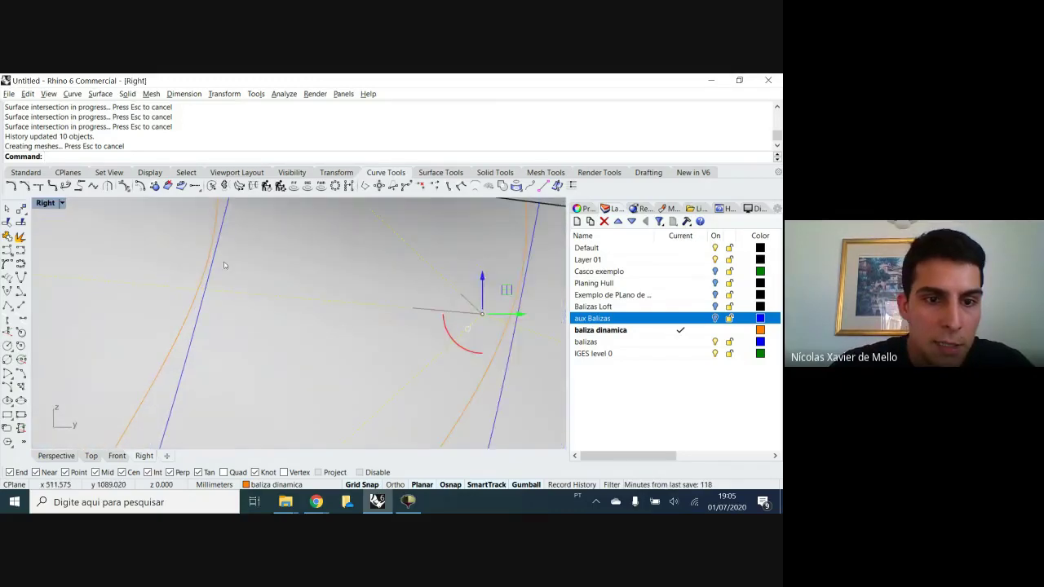
scroll(225, 265, "down", 3)
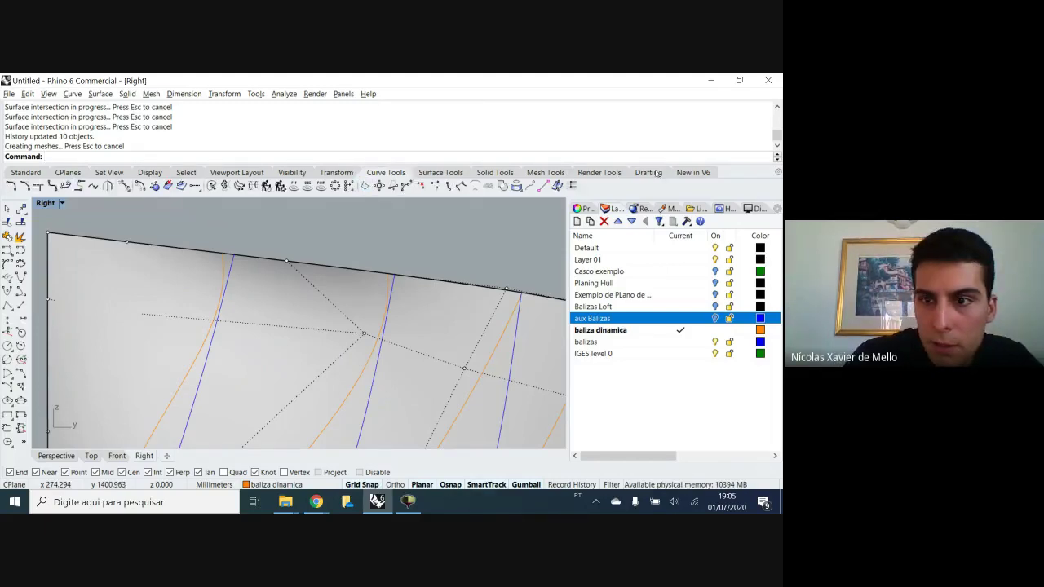
Measure the horizontal gap between the orange and blue curves of the forward station with a temporary dimension
left_click(648, 172)
left_click(84, 186)
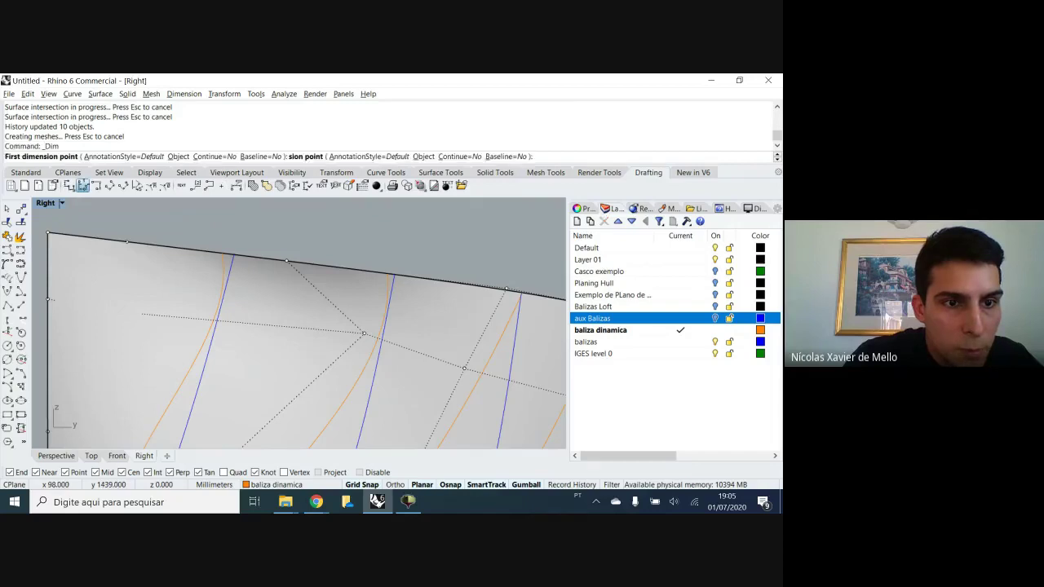
scroll(231, 303, "up", 2)
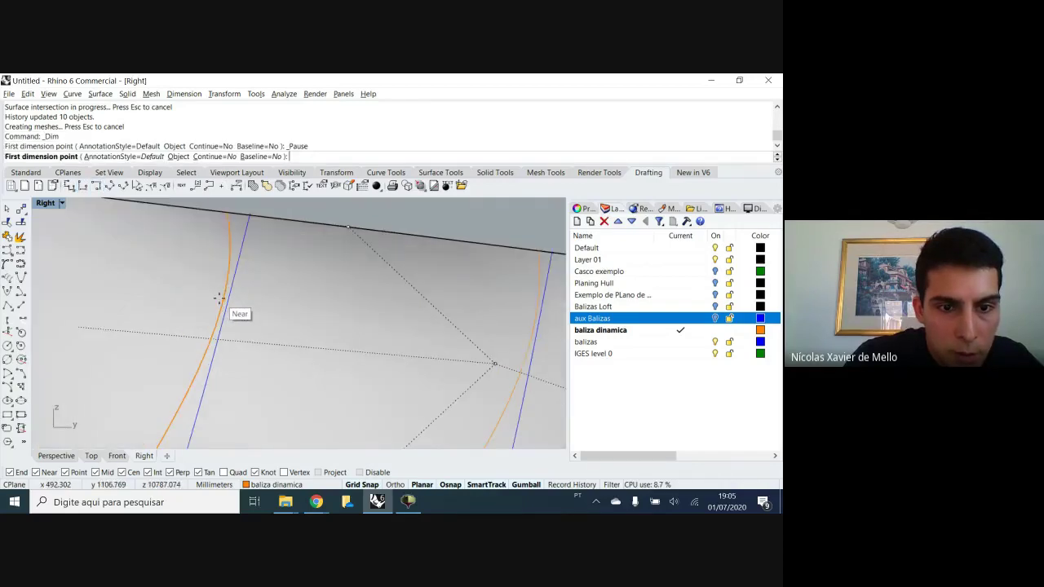
left_click(230, 301)
left_click(231, 302)
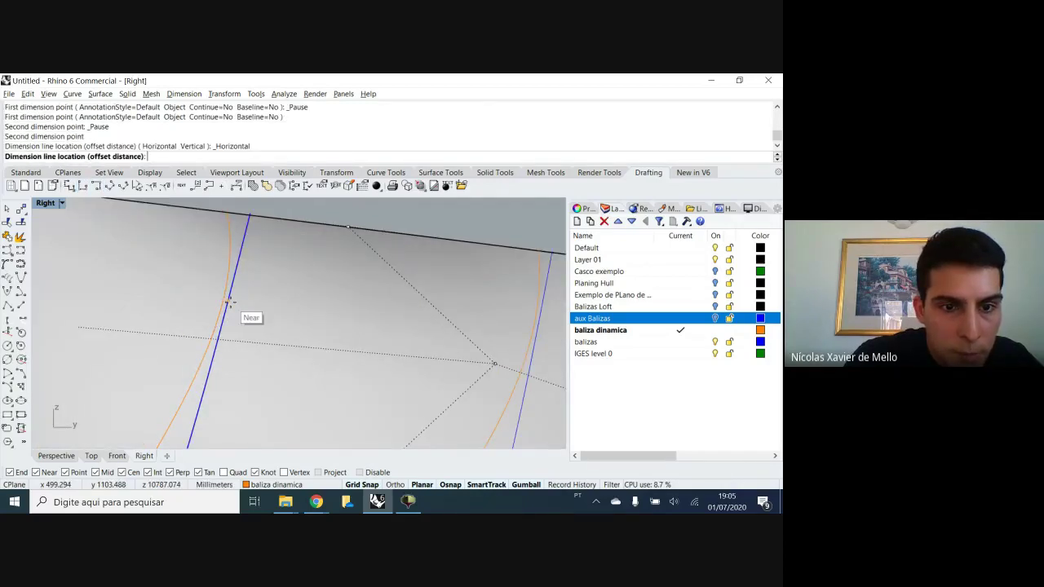
scroll(231, 300, "up", 3)
scroll(229, 295, "up", 2)
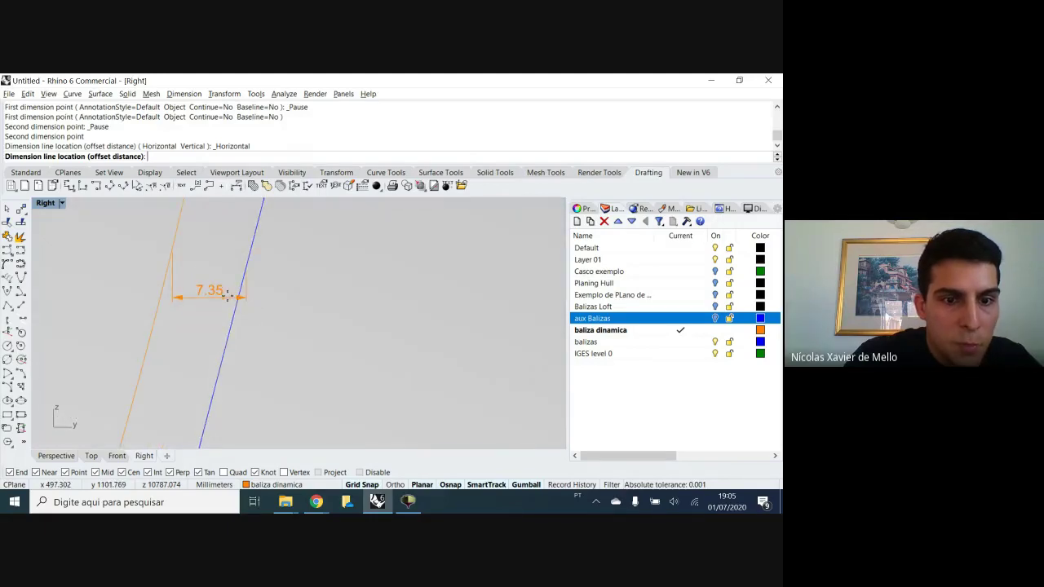
scroll(244, 275, "down", 5)
key("Escape")
scroll(243, 278, "down", 5)
scroll(240, 277, "down", 8)
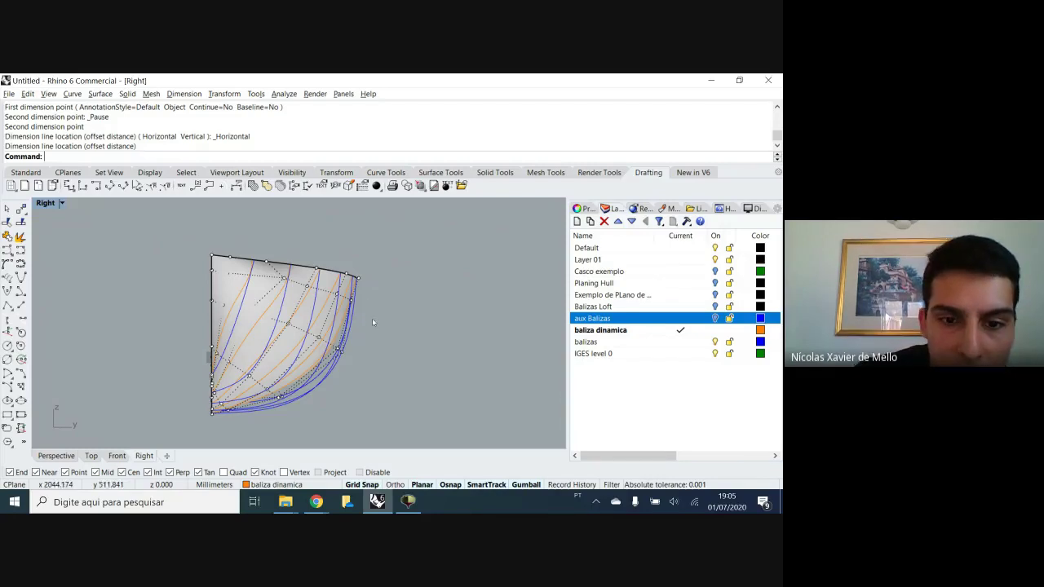
Examine how the surface's control-point columns line up with the stations, in Perspective and in the maximized Front view
scroll(391, 352, "down", 2)
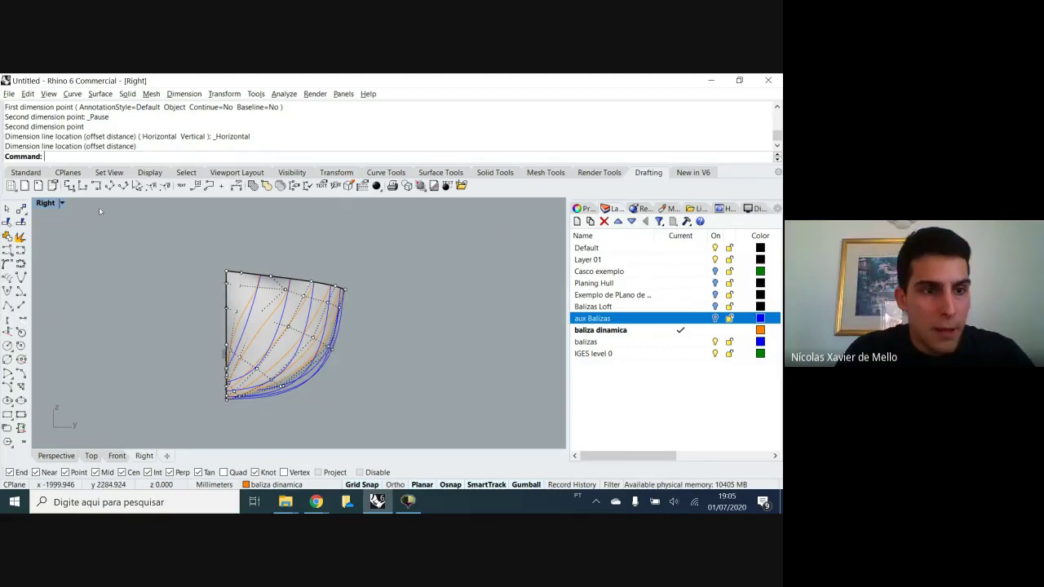
double_click(44, 204)
right_click_drag(456, 265, 390, 271)
right_click_drag(367, 227, 417, 242)
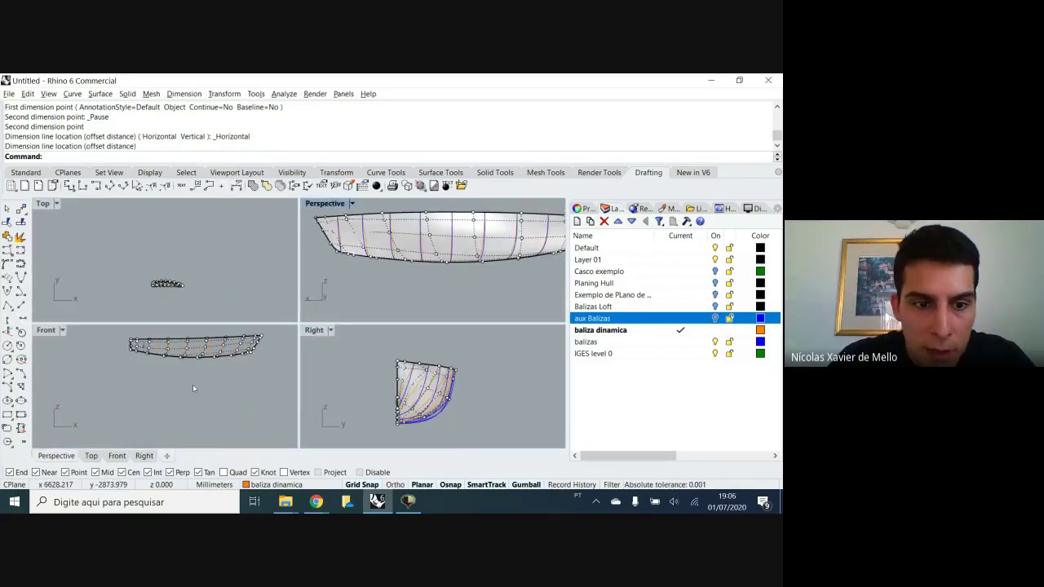
scroll(183, 360, "up", 3)
scroll(183, 360, "up", 2)
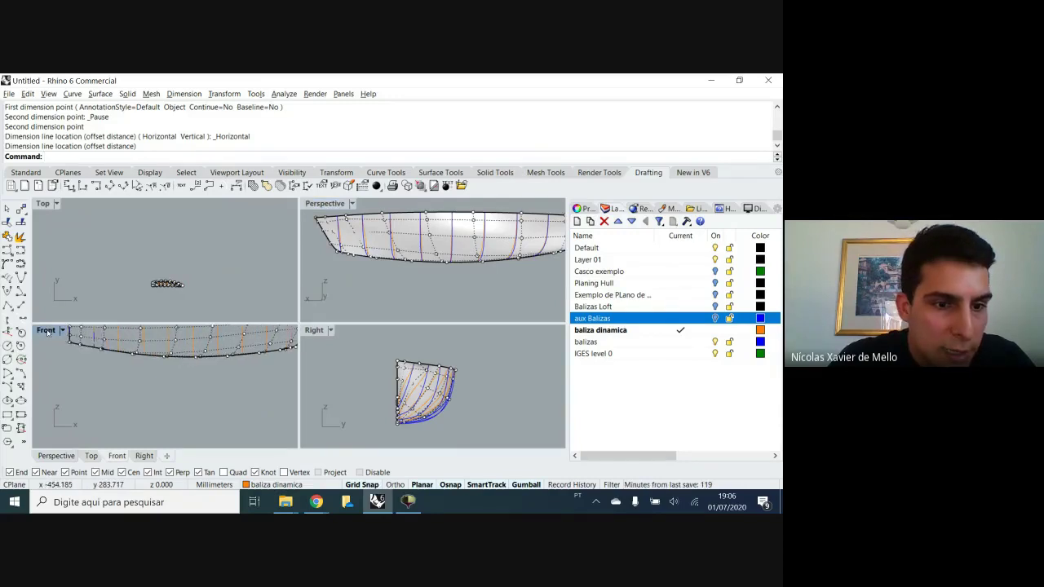
double_click(46, 331)
scroll(275, 310, "down", 4)
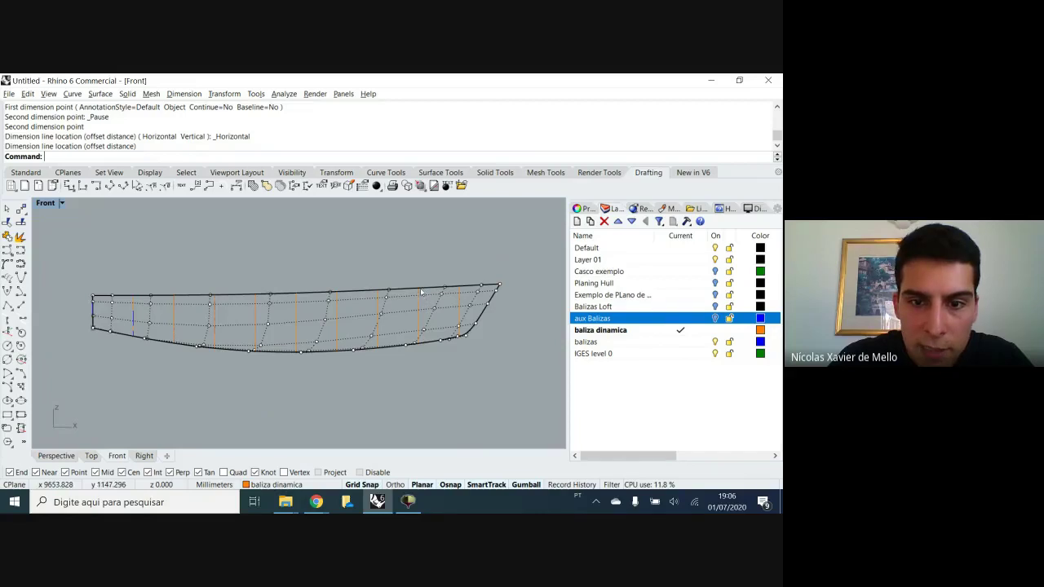
left_click(420, 351)
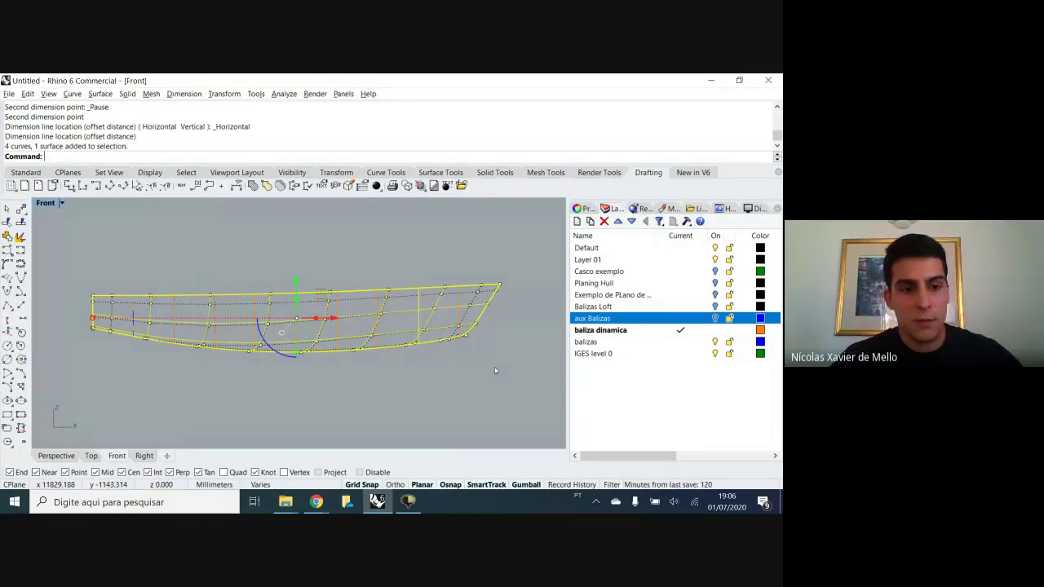
left_click(253, 391)
scroll(134, 316, "up", 2)
scroll(134, 318, "up", 3)
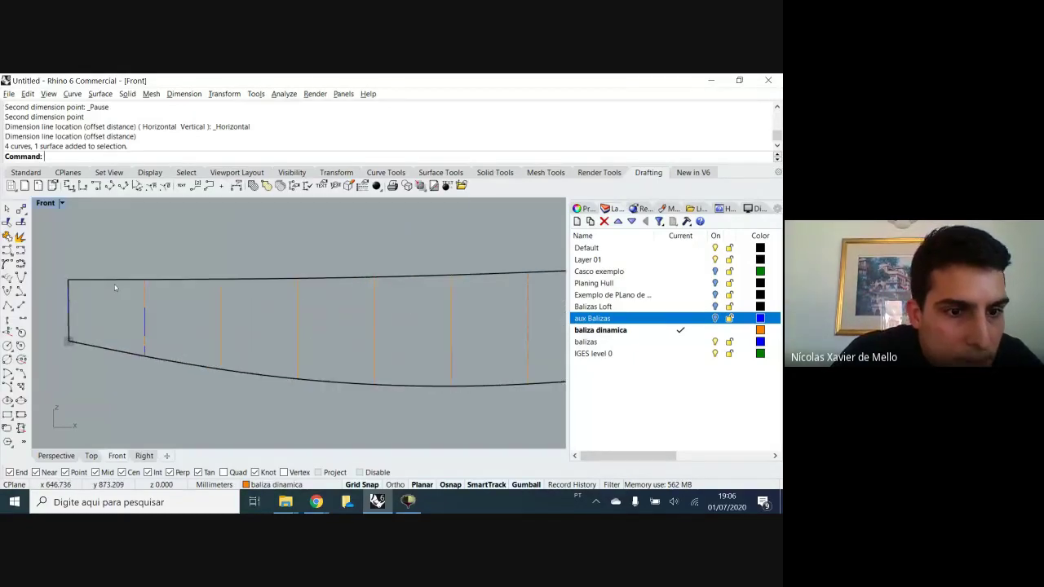
left_click(183, 280)
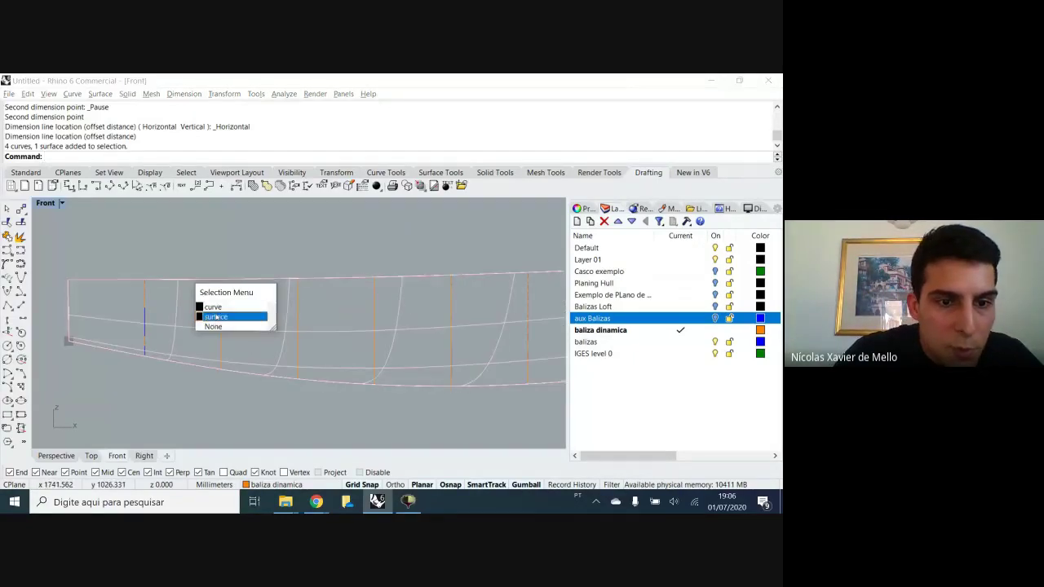
left_click(214, 316)
left_click(76, 230)
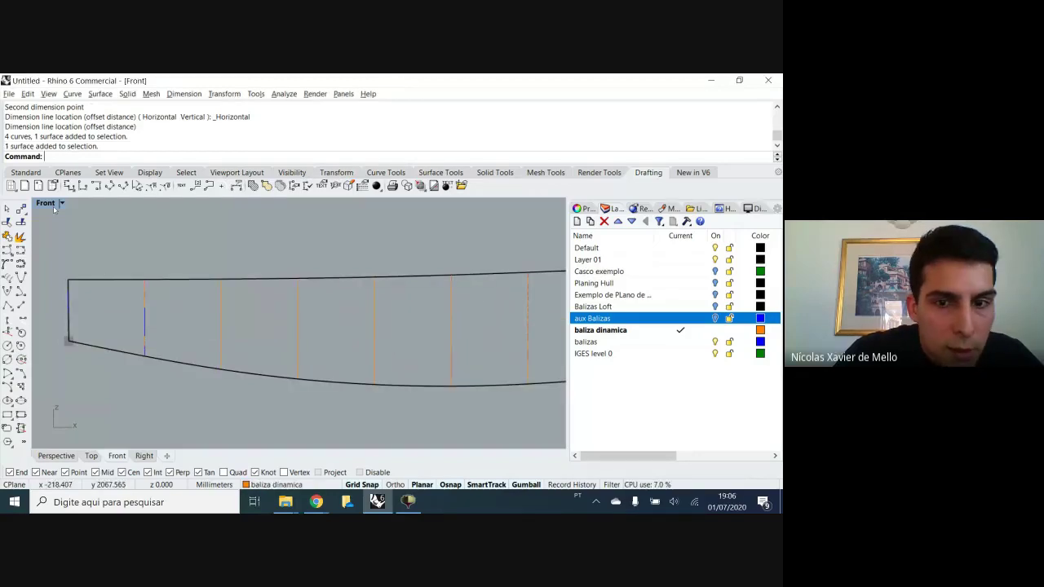
Return to the four-view layout and hide the hull surface
double_click(45, 203)
left_click(416, 236)
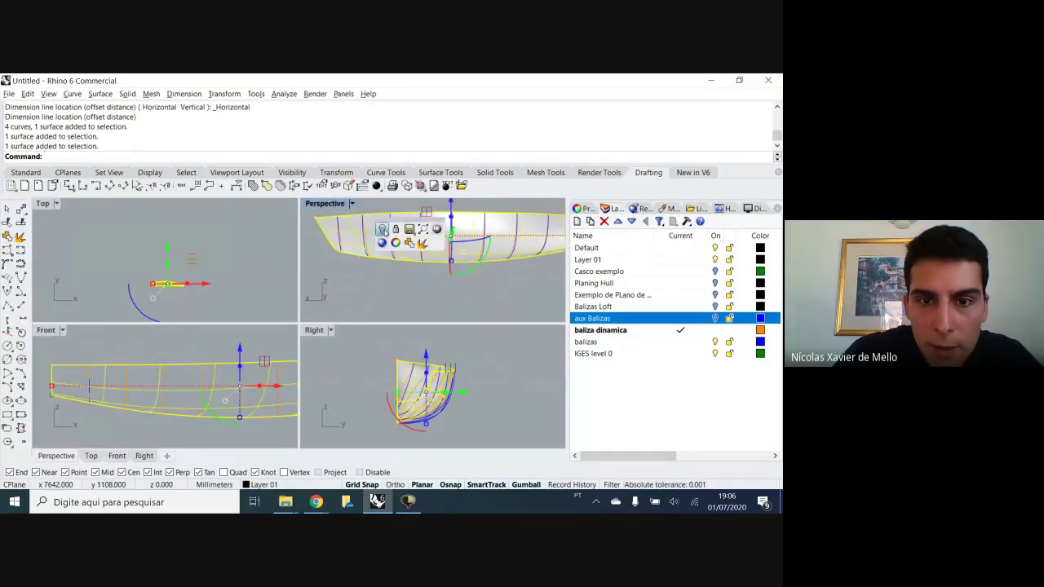
key("ctrl+h")
Select the four boundary curves of the hull, including the transom edge curve, and move them to the aux Balizas layer
right_click_drag(353, 233, 352, 243)
left_click(355, 224)
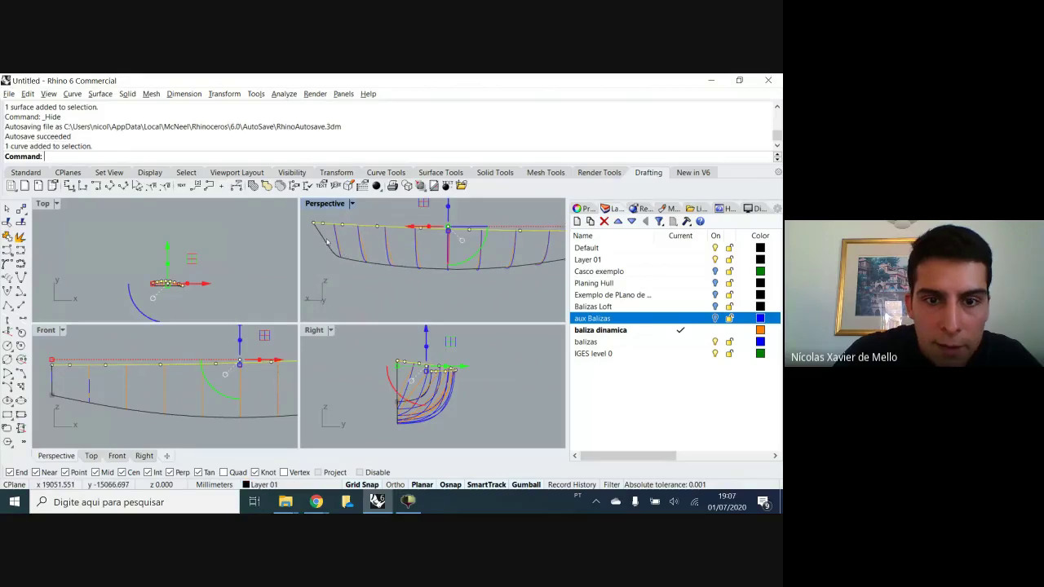
left_click(325, 242, "shift")
left_click(389, 265, "shift")
right_click_drag(491, 294, 379, 303, "shift")
scroll(499, 251, "up", 5)
left_click(487, 253, "shift")
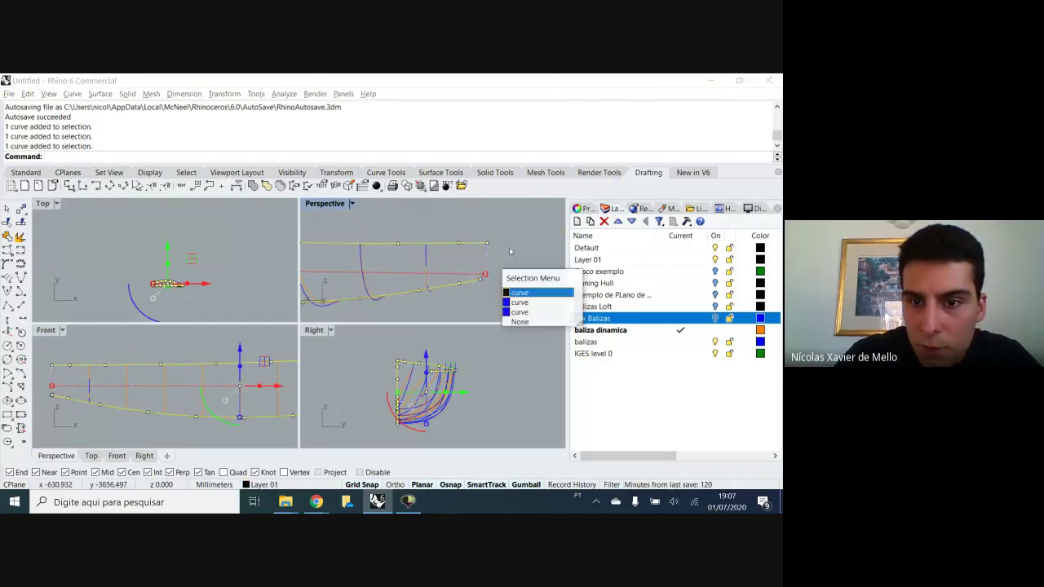
left_click(543, 299)
right_click(596, 318)
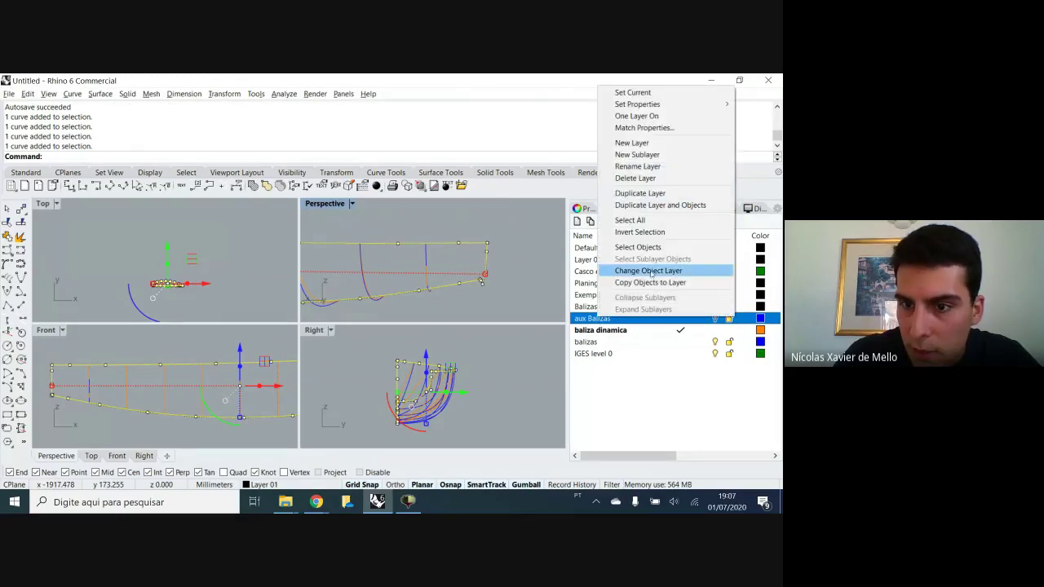
left_click(648, 271)
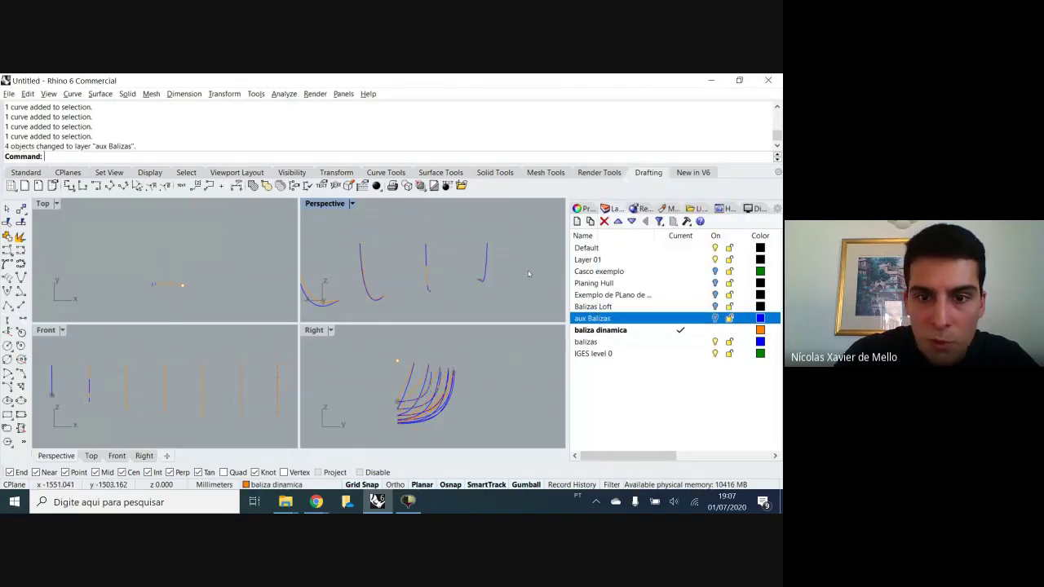
Delete the leftover point object at the bow
right_click_drag(437, 259, 376, 245)
left_click(372, 247)
key("Delete")
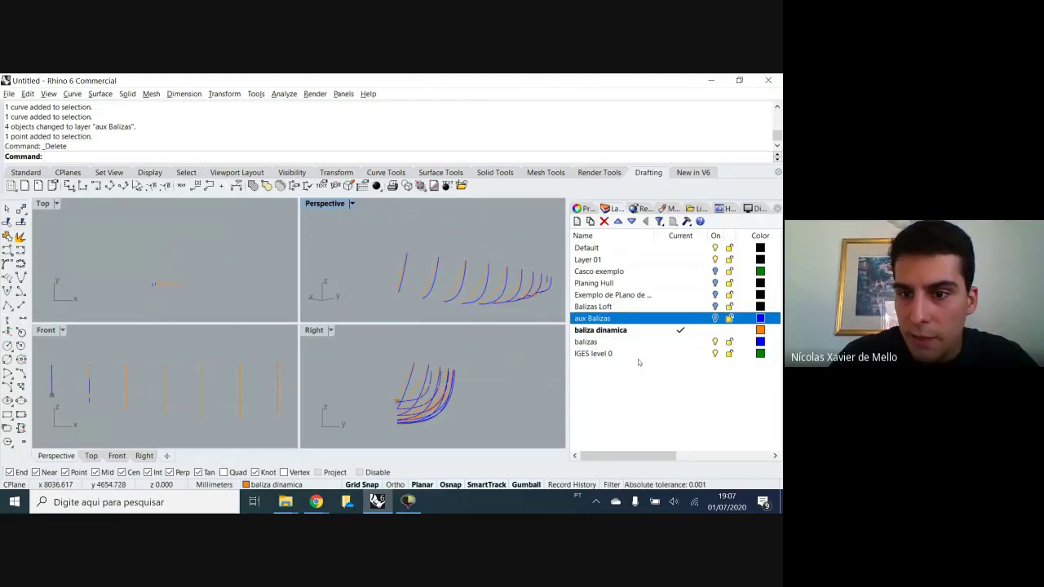
Show the hidden hull surface again
middle_click(441, 228)
left_click(418, 230)
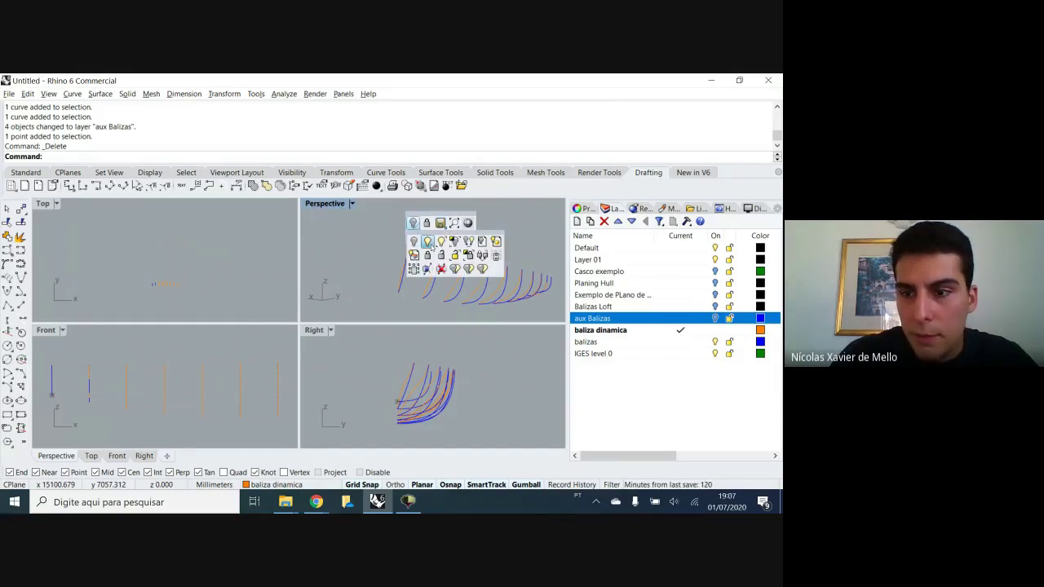
left_click(428, 242)
right_click_drag(429, 240, 363, 245)
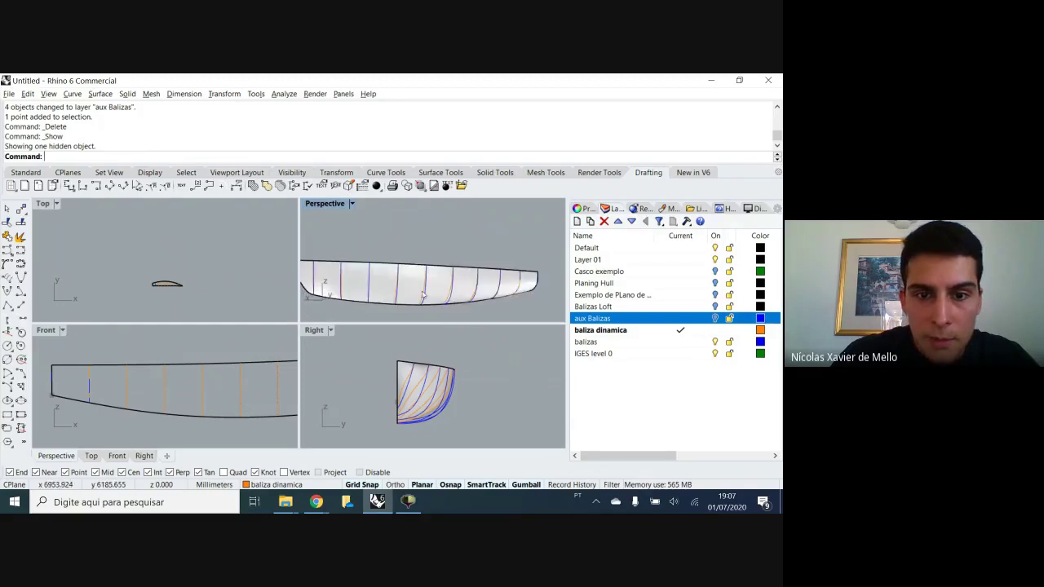
Show the hull surface's control points and select the third column from the transom in the maximized Front view, excluding the surface itself
left_click(353, 279)
key("F10")
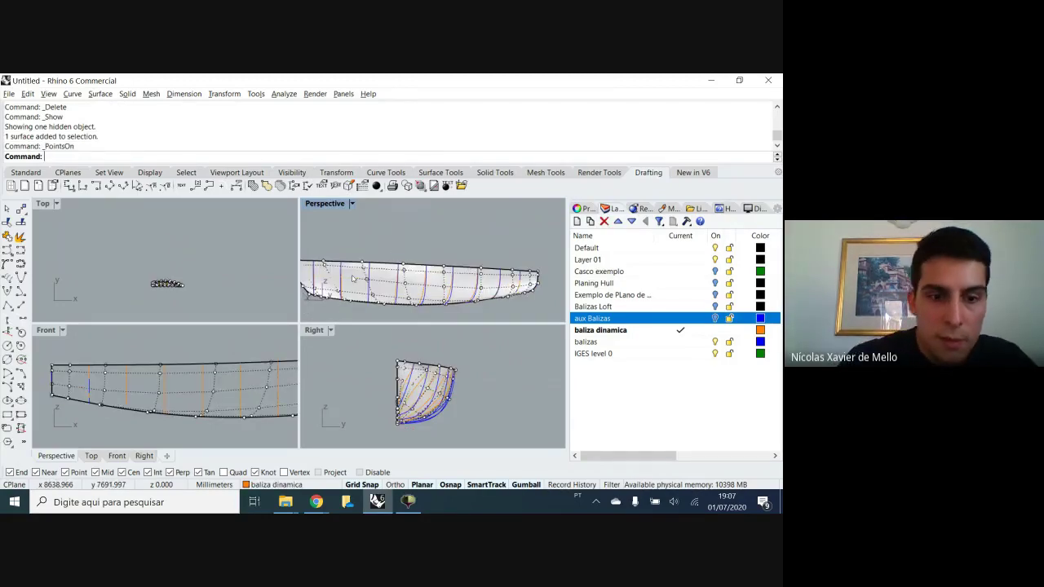
scroll(115, 368, "up", 3)
right_click_drag(115, 368, 128, 356)
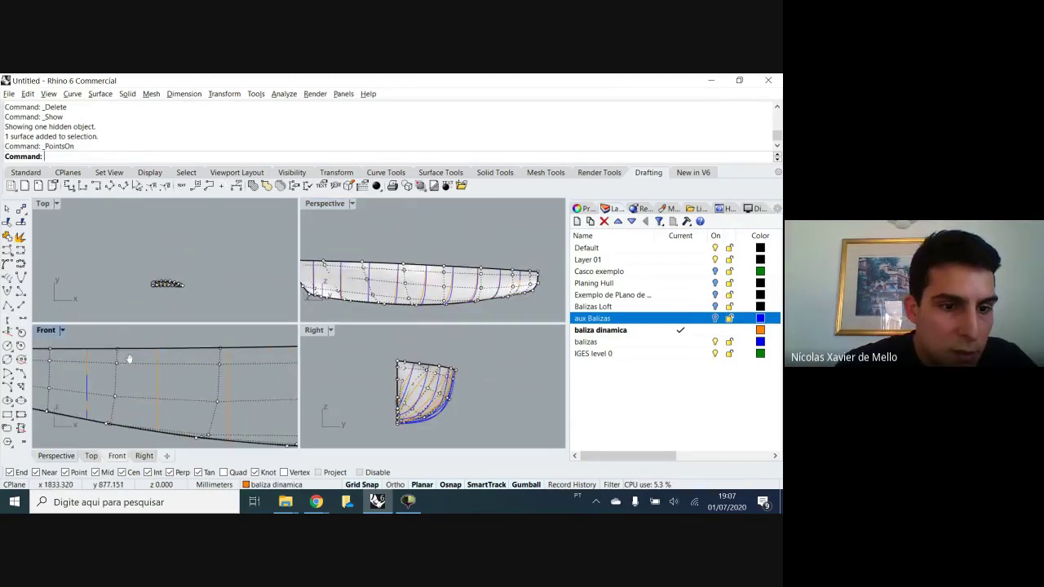
left_click_drag(128, 341, 102, 436)
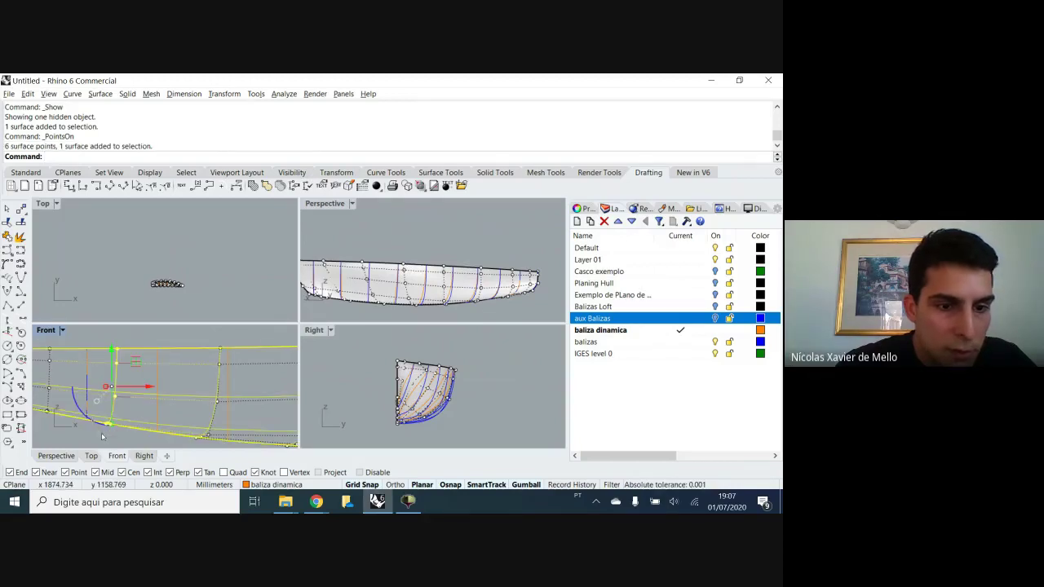
double_click(49, 330)
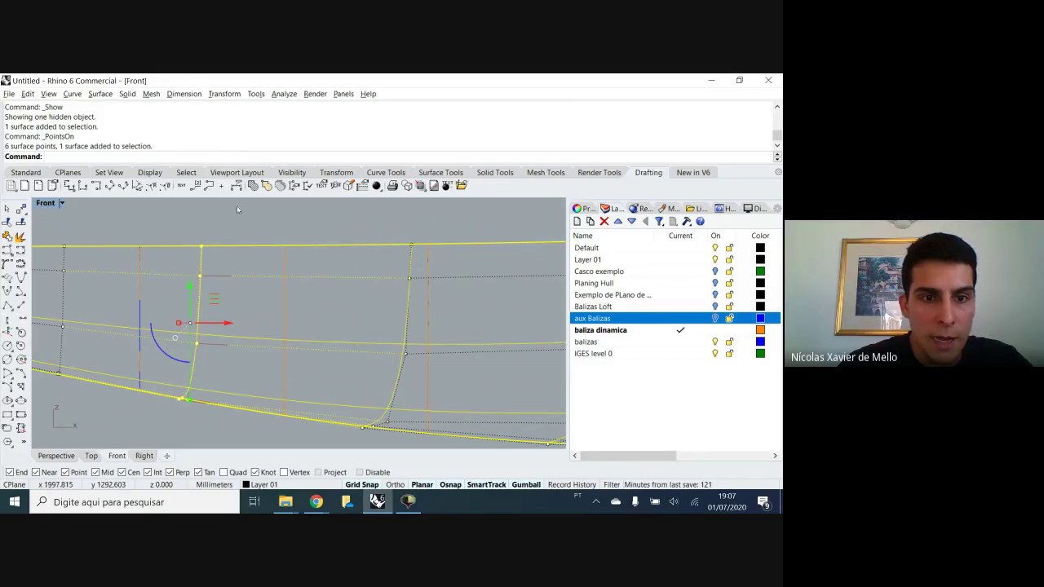
left_click_drag(243, 207, 165, 421)
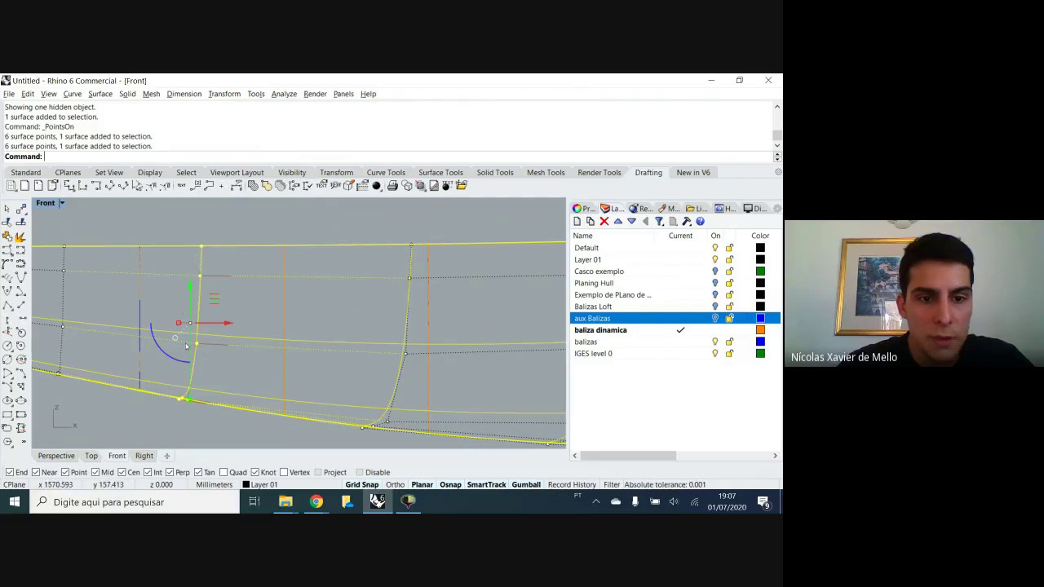
left_click(255, 246, "ctrl")
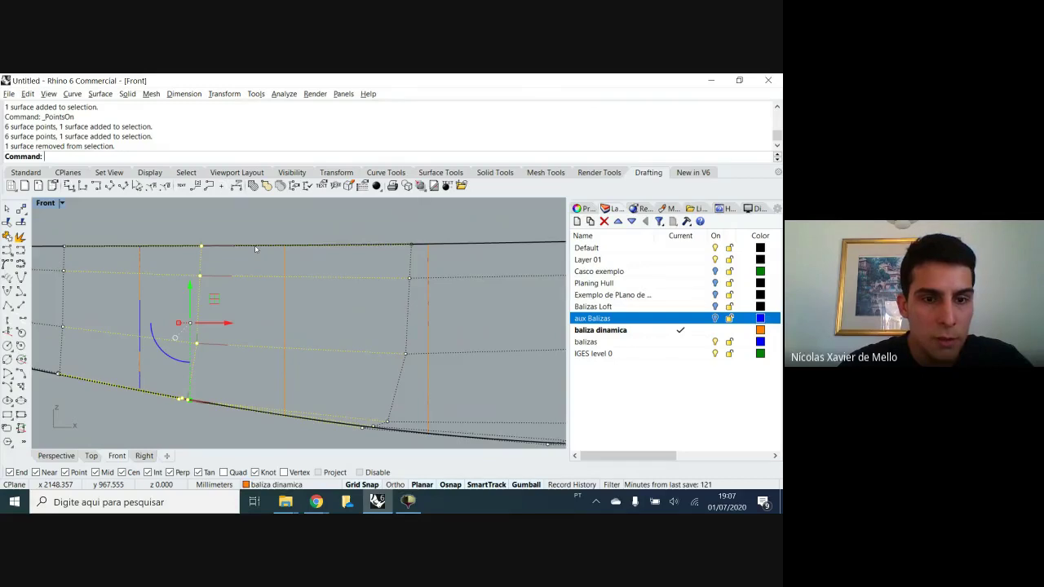
scroll(255, 249, "down", 2)
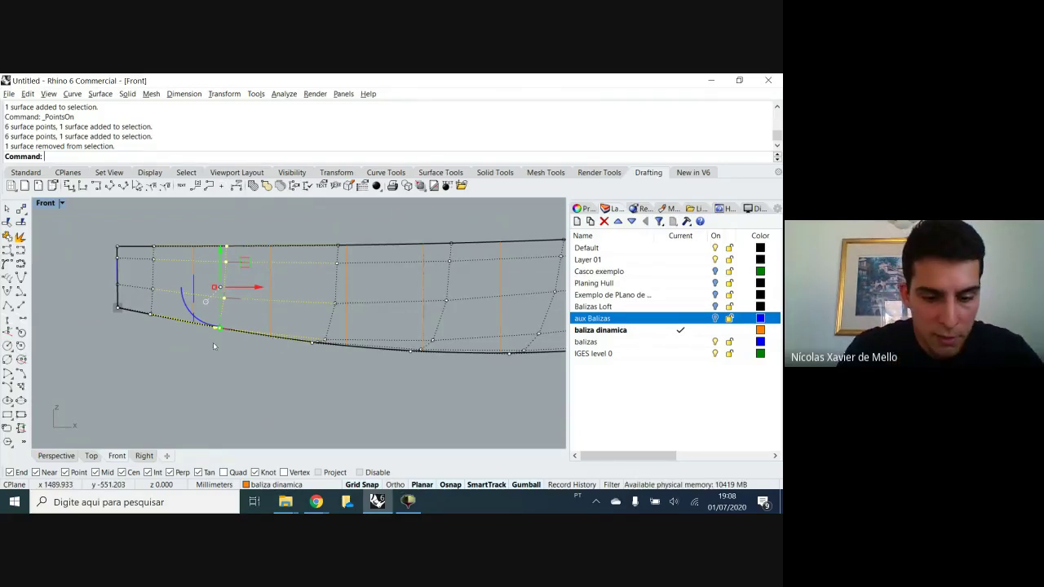
Use SetPt with only Set X, aligned to World, to align the selected third column with the second orange station curve from the transom
type("E")
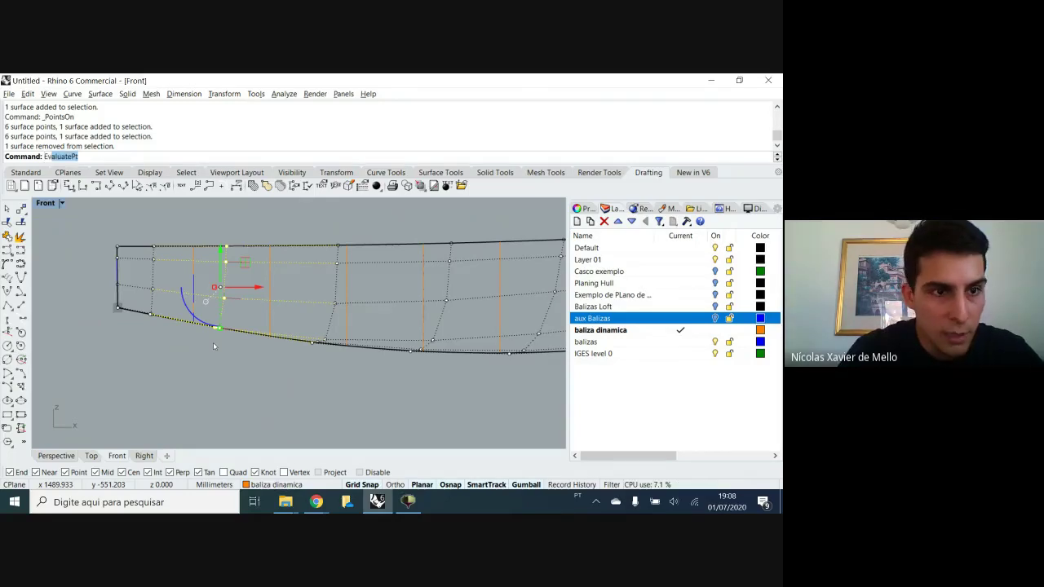
key("BackSpace")
key("BackSpace")
type("SetPt")
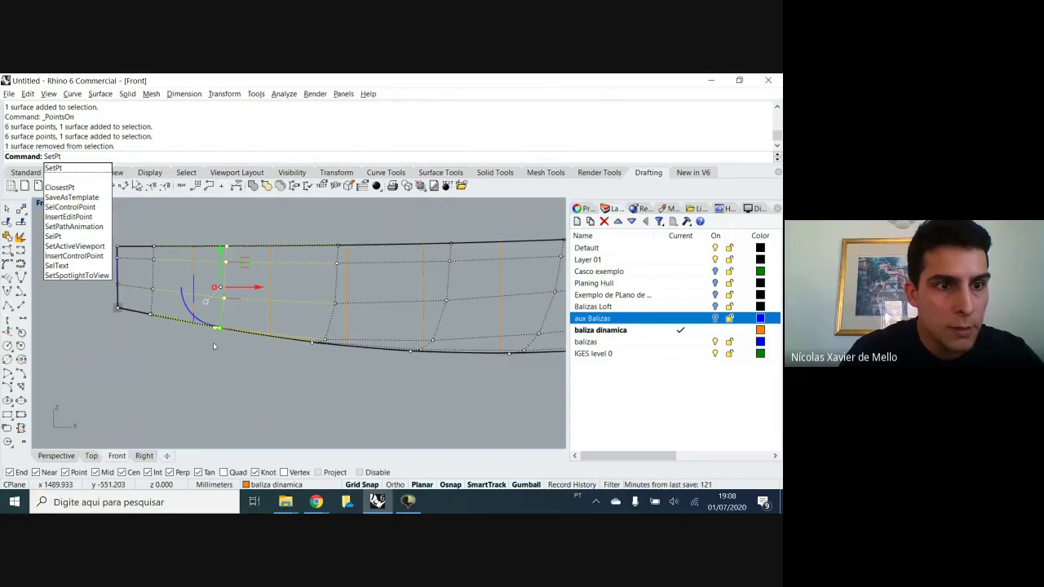
key("Return")
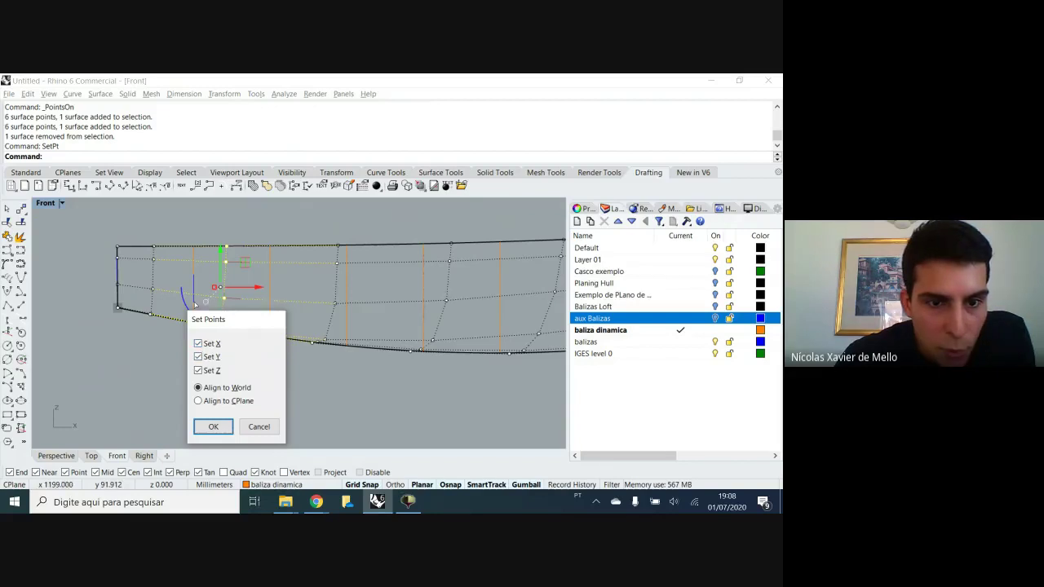
left_click(198, 357)
left_click(200, 371)
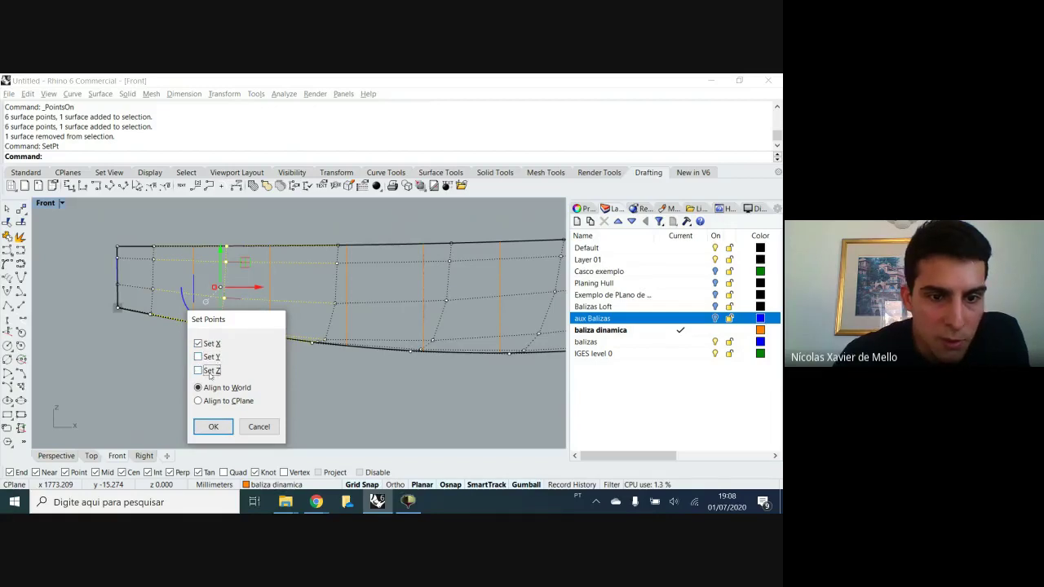
left_click(213, 427)
left_click(213, 427)
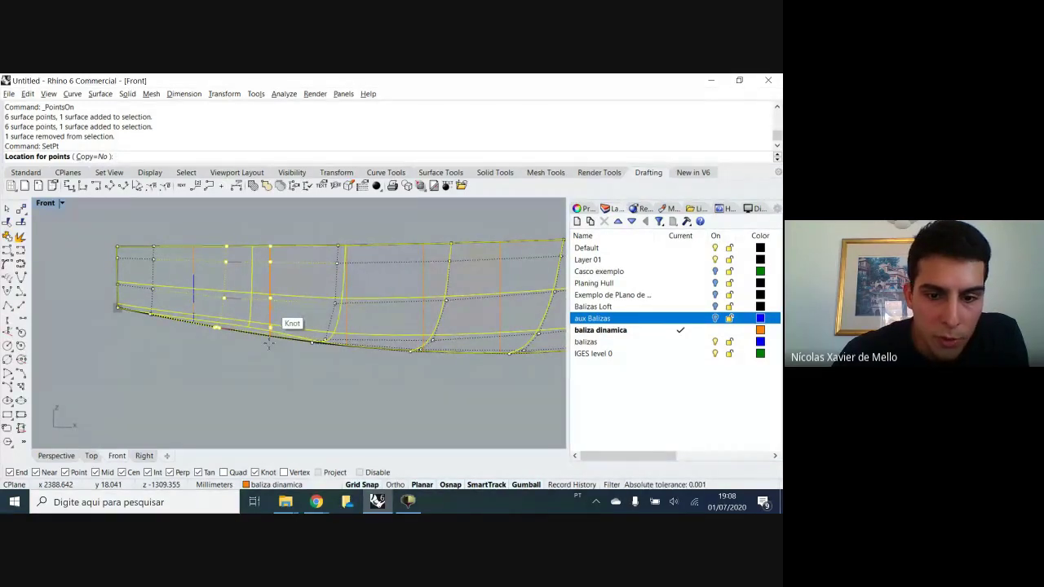
left_click(270, 342)
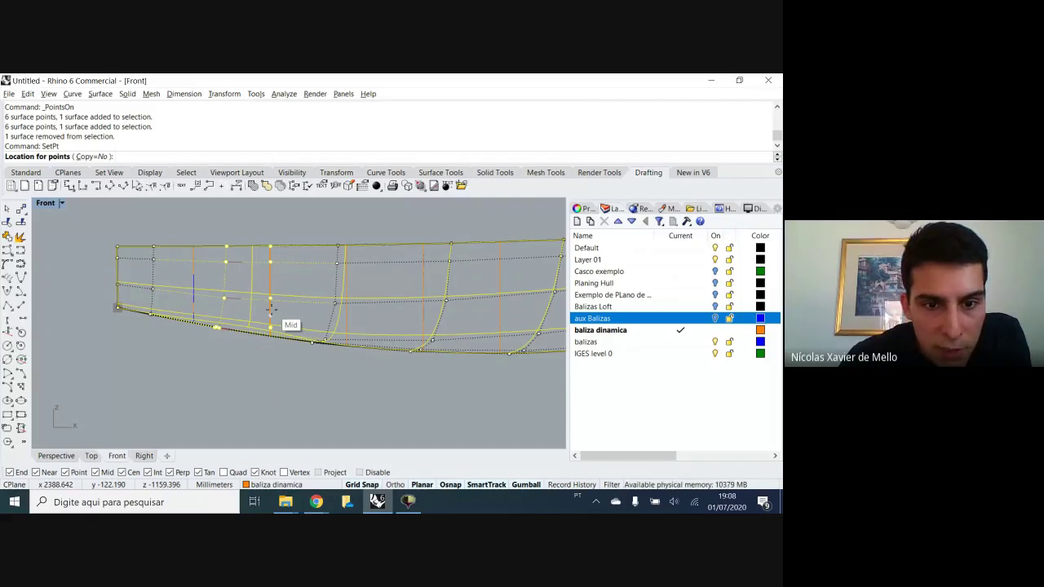
left_click(271, 308)
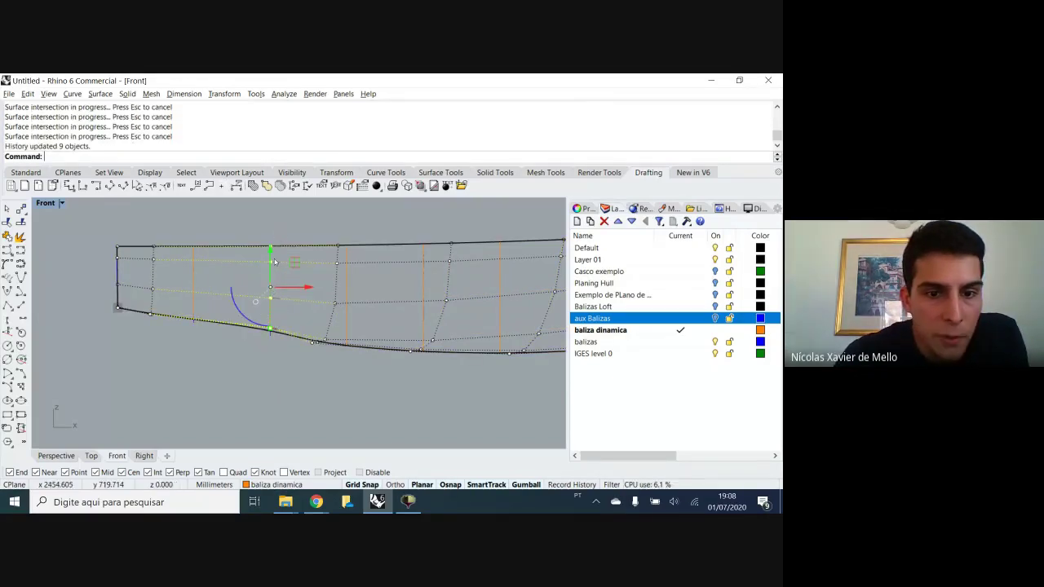
Select the second control point column from the transom and align it in X with the first orange station curve
scroll(267, 342, "up", 5)
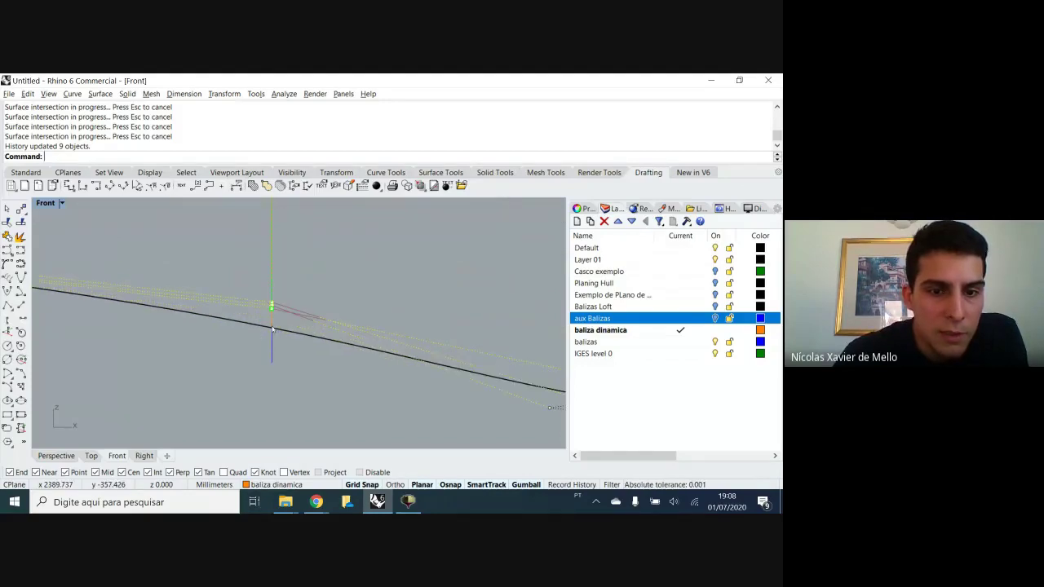
scroll(274, 330, "up", 3)
scroll(274, 326, "down", 5)
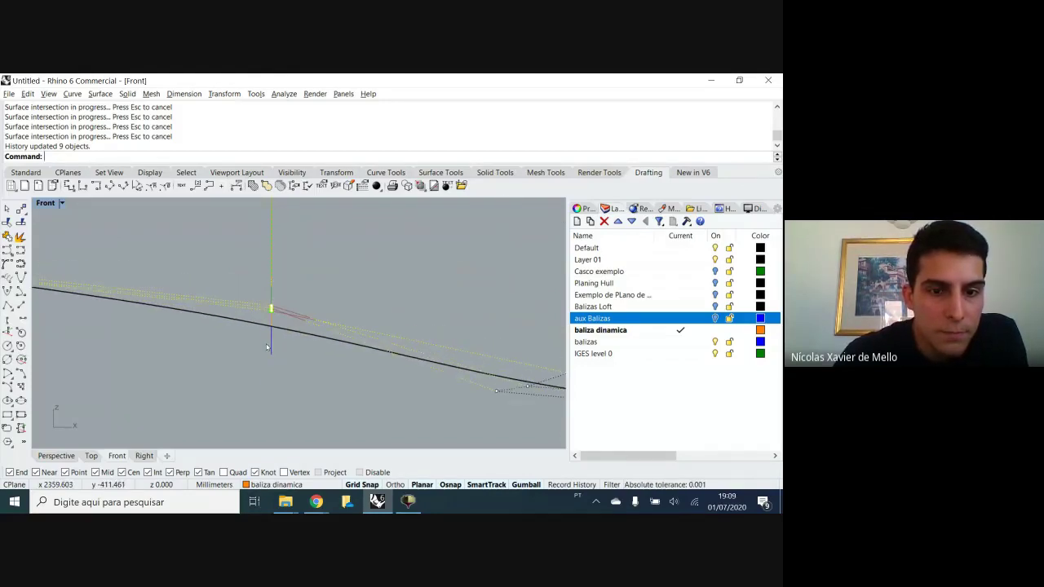
scroll(274, 321, "down", 5)
scroll(270, 325, "up", 2)
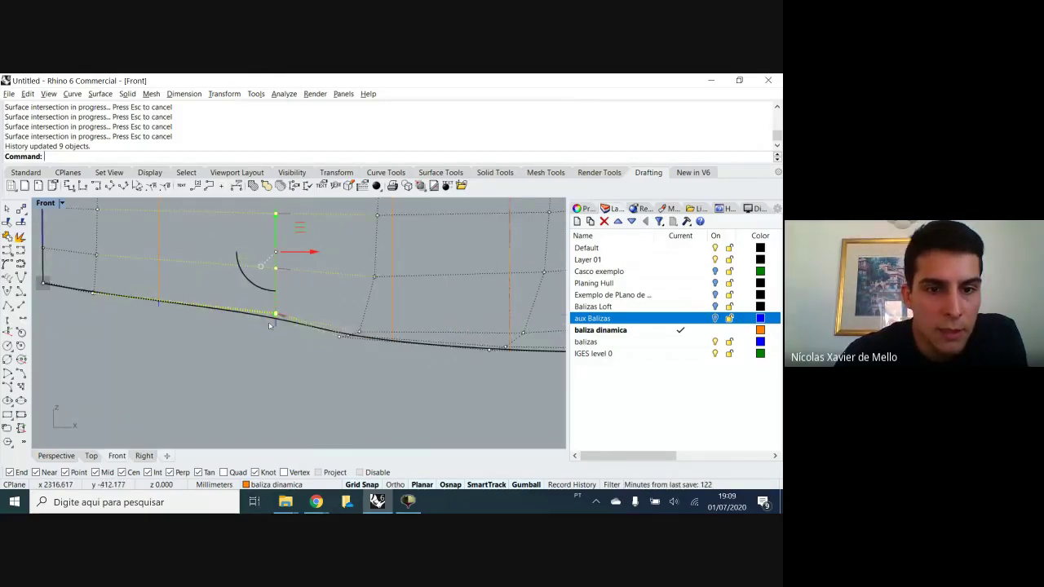
scroll(269, 325, "down", 2)
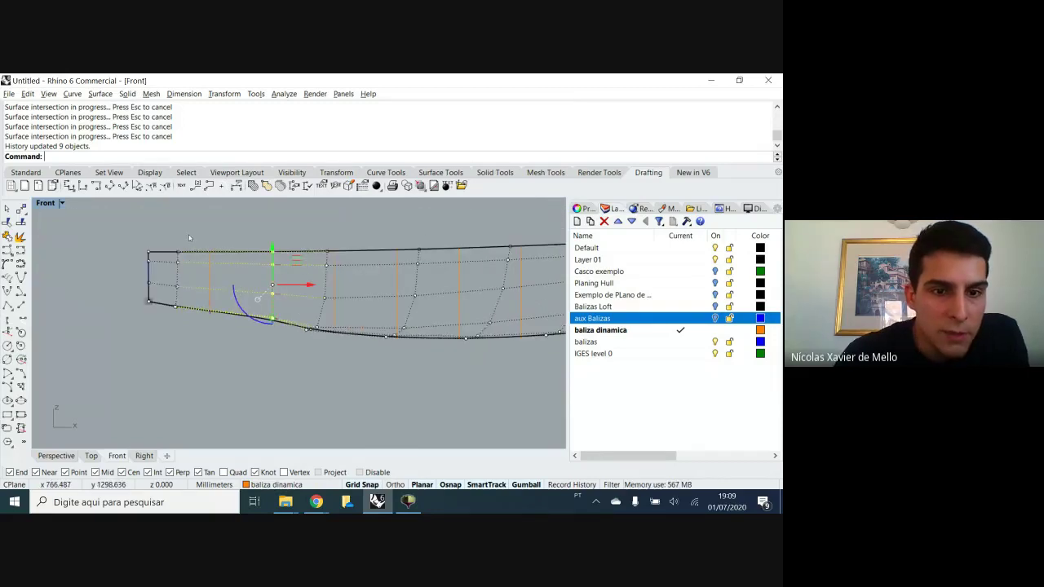
left_click_drag(185, 228, 170, 315)
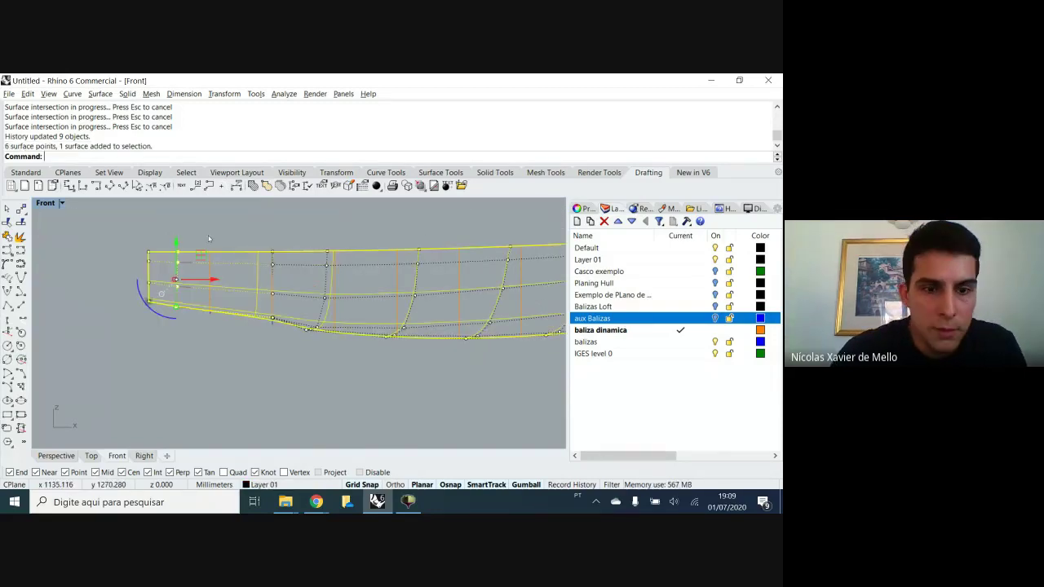
left_click(226, 251, "ctrl")
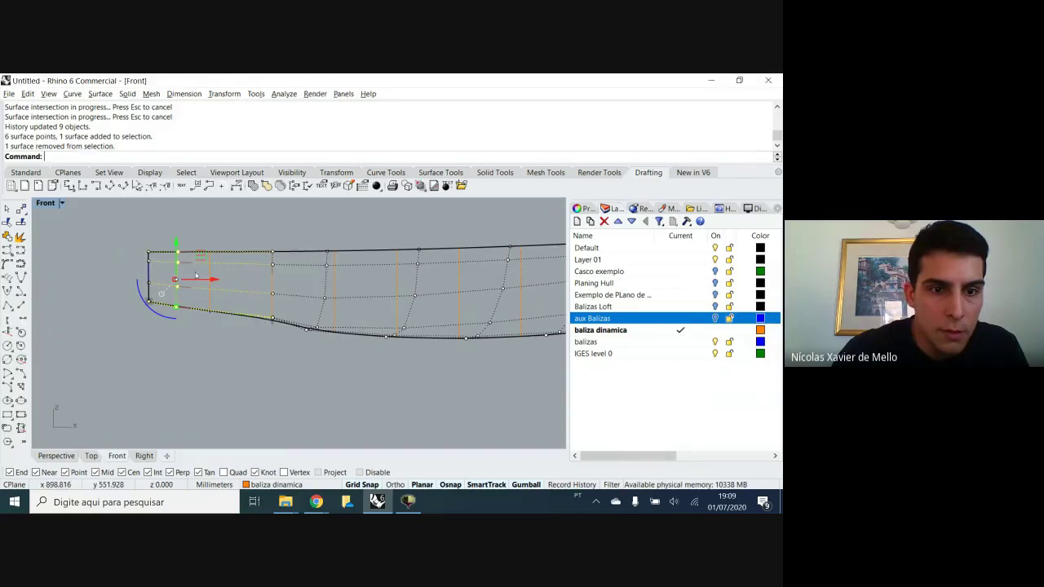
right_click(212, 283)
left_click(212, 427)
left_click(214, 309)
Try to align the fourth control point column, with nearby curves also selected, in X to the third orange station curve
left_click_drag(338, 234, 300, 354)
left_click(362, 251, "ctrl")
right_click(361, 252)
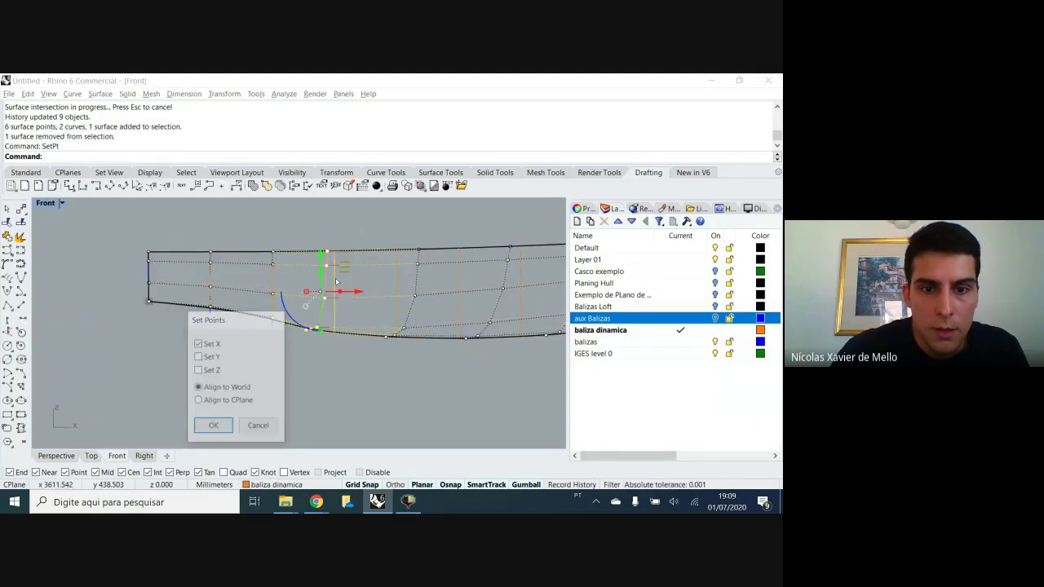
left_click(213, 427)
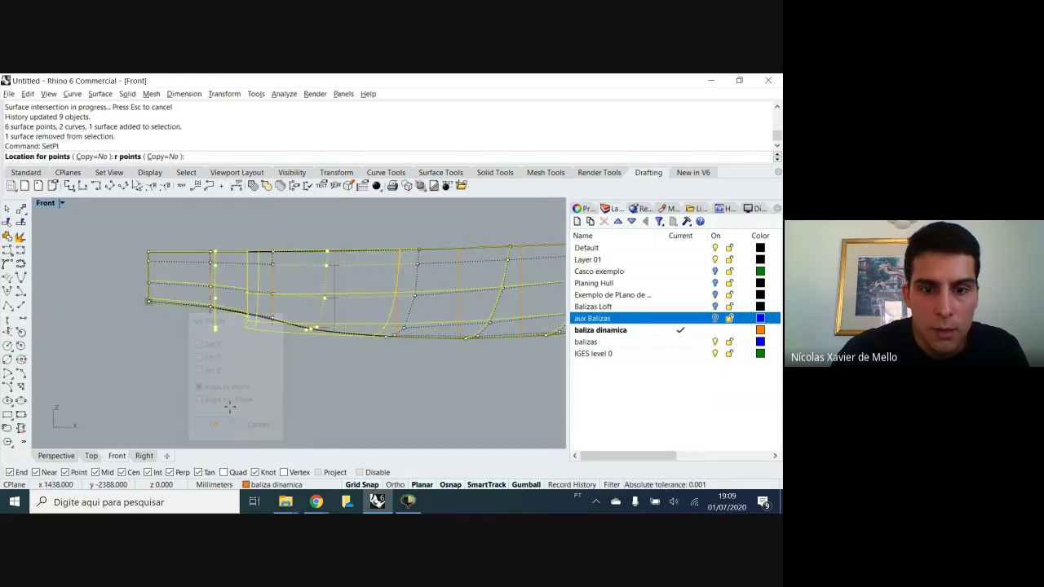
left_click(334, 306)
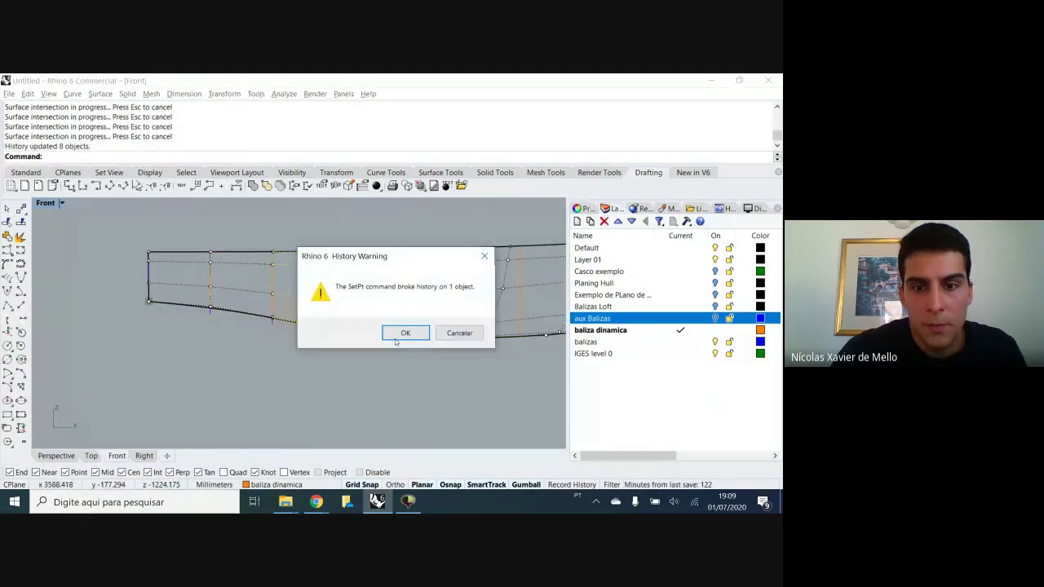
Undo the fourth column's alignment, keep the second column's alignment, and clear the selection
left_click(459, 333)
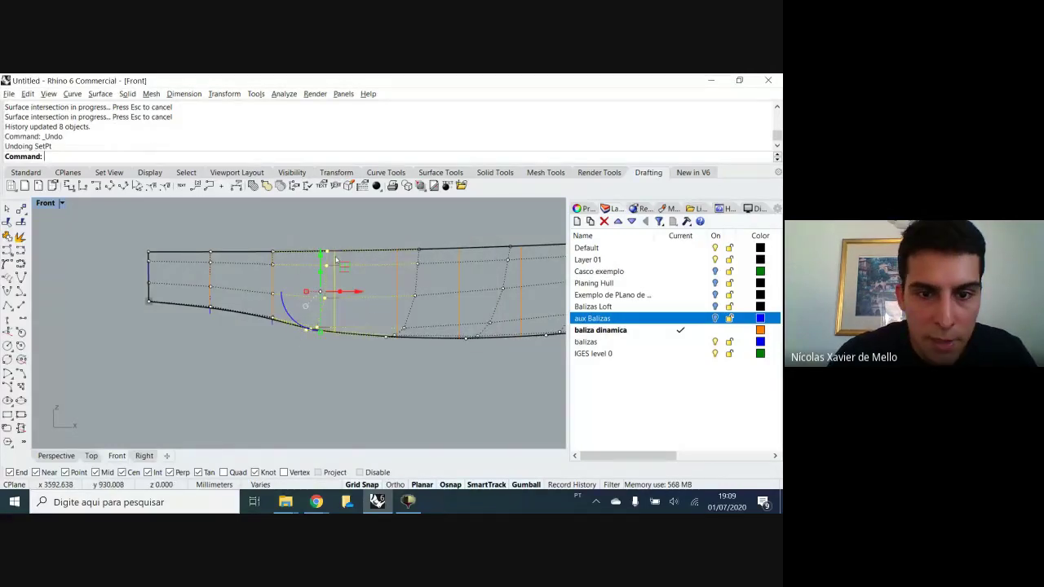
key("ctrl+z")
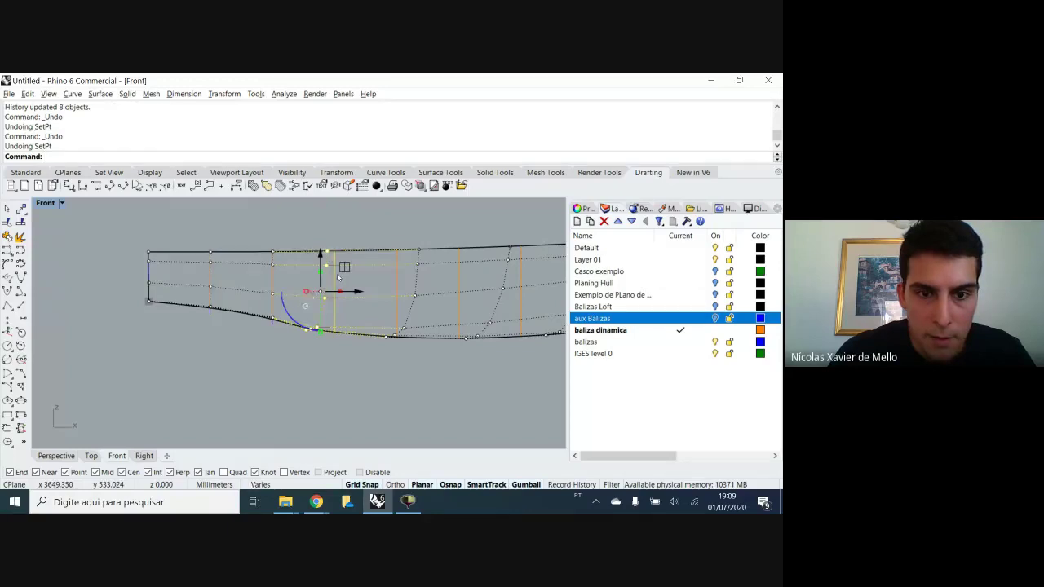
key("ctrl+y")
left_click(366, 368)
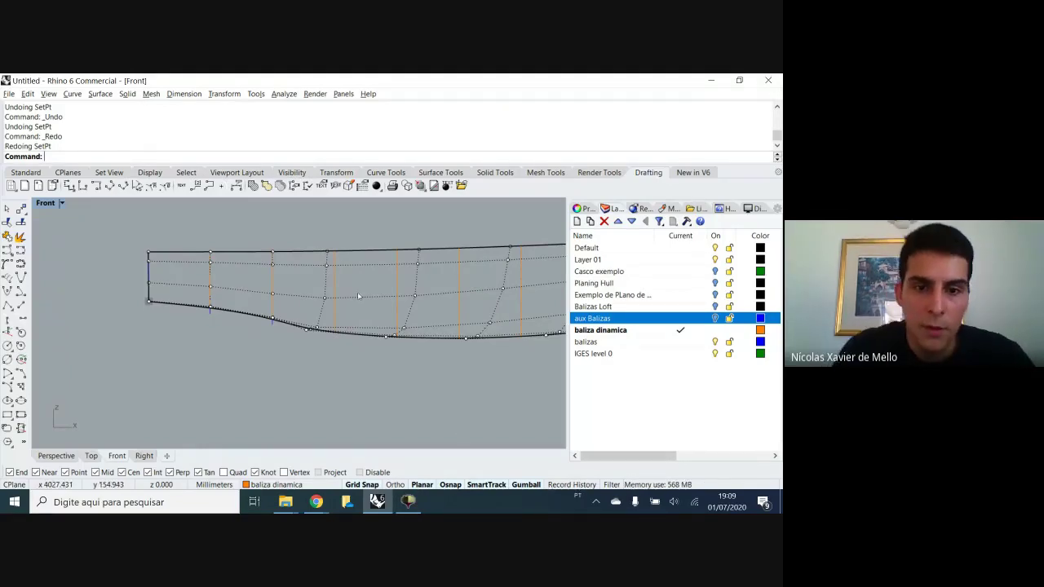
Select only the fourth column's control points and align them in X with the third orange station curve using SetPt
left_click_drag(328, 226, 299, 354)
left_click(374, 280, "ctrl")
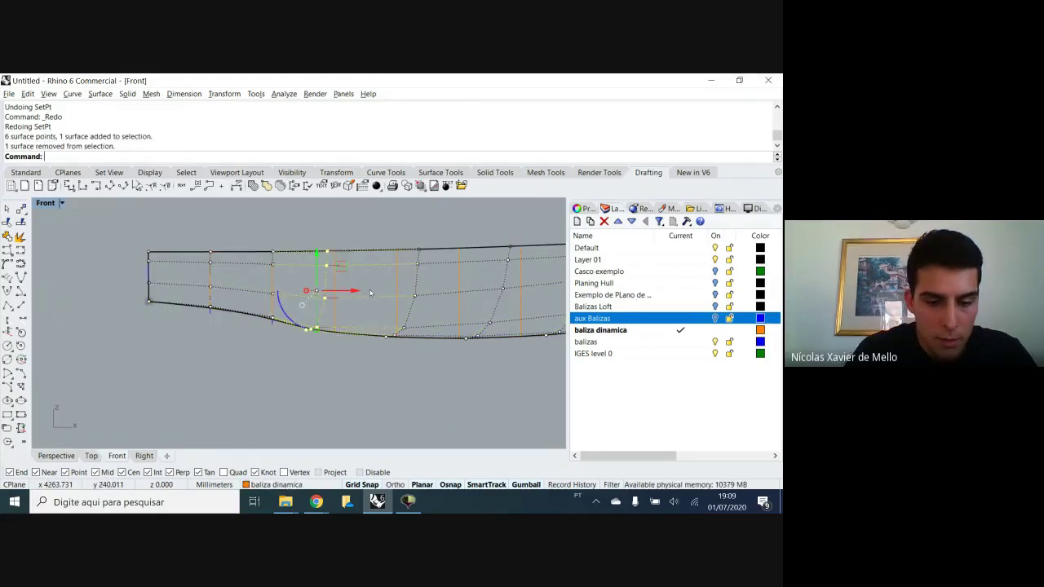
type("se")
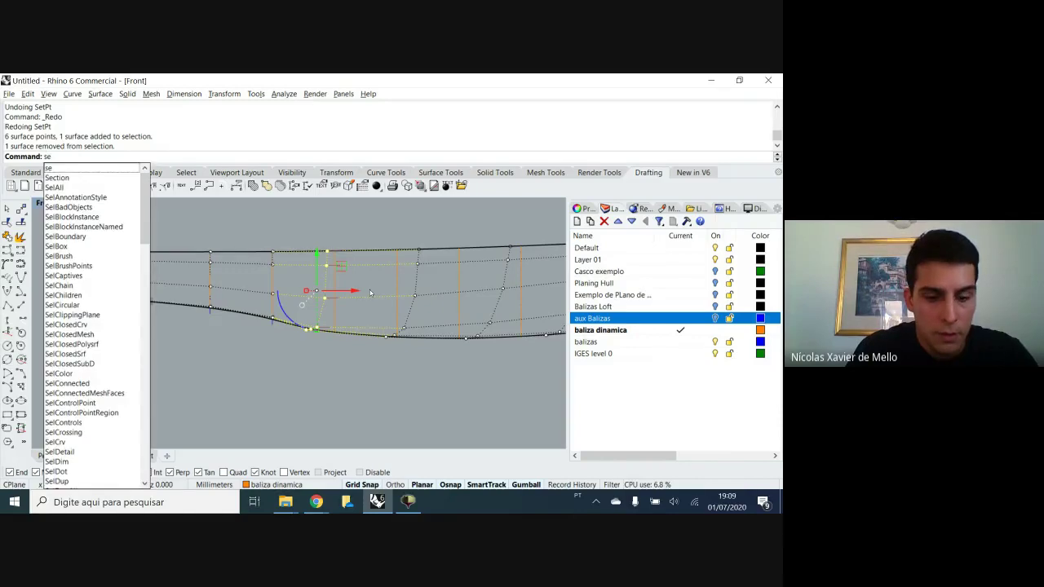
type("tpt")
key("Return")
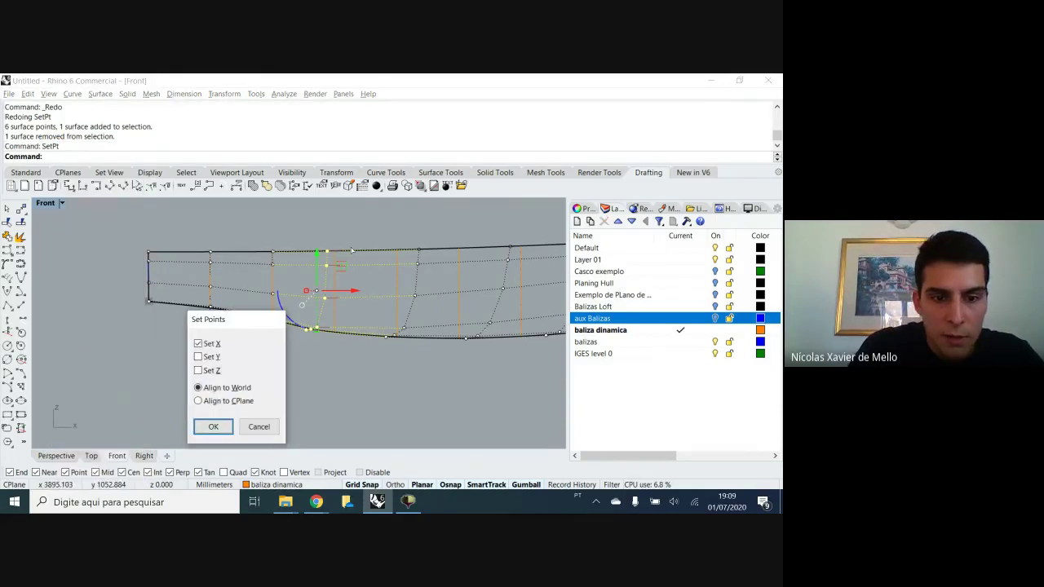
left_click(213, 427)
left_click(345, 332)
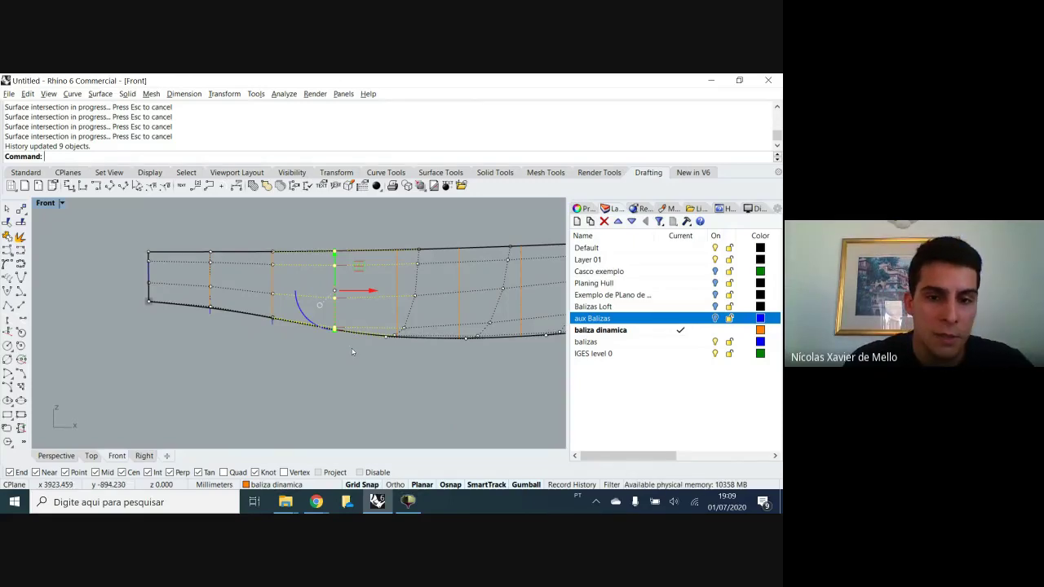
key("Escape")
Return to the four-view layout and show the hull surface's control points again for comparing station curves in the Perspective and Right views
right_click_drag(376, 293, 360, 297)
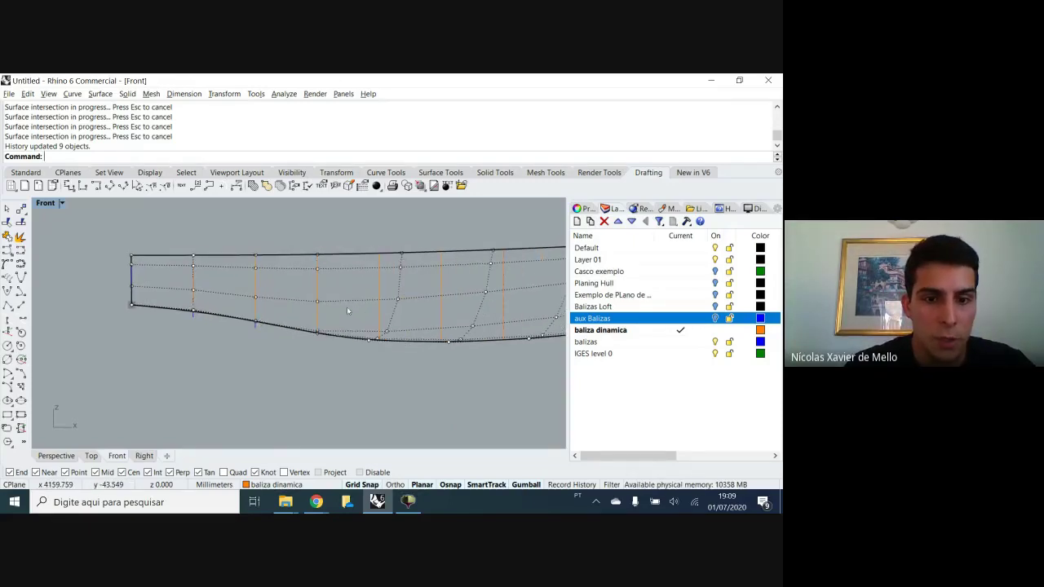
double_click(45, 203)
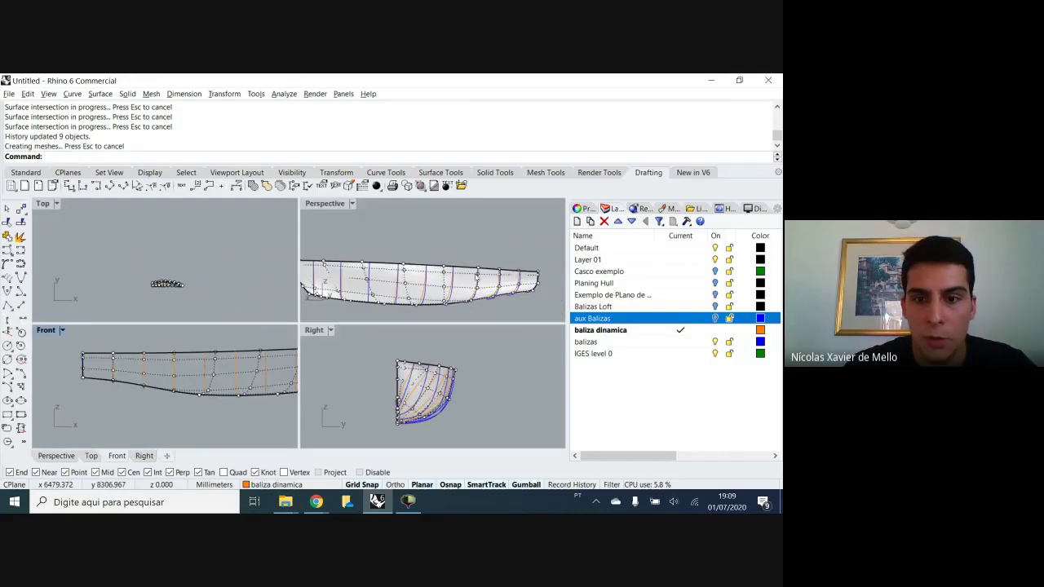
scroll(430, 279, "up", 5)
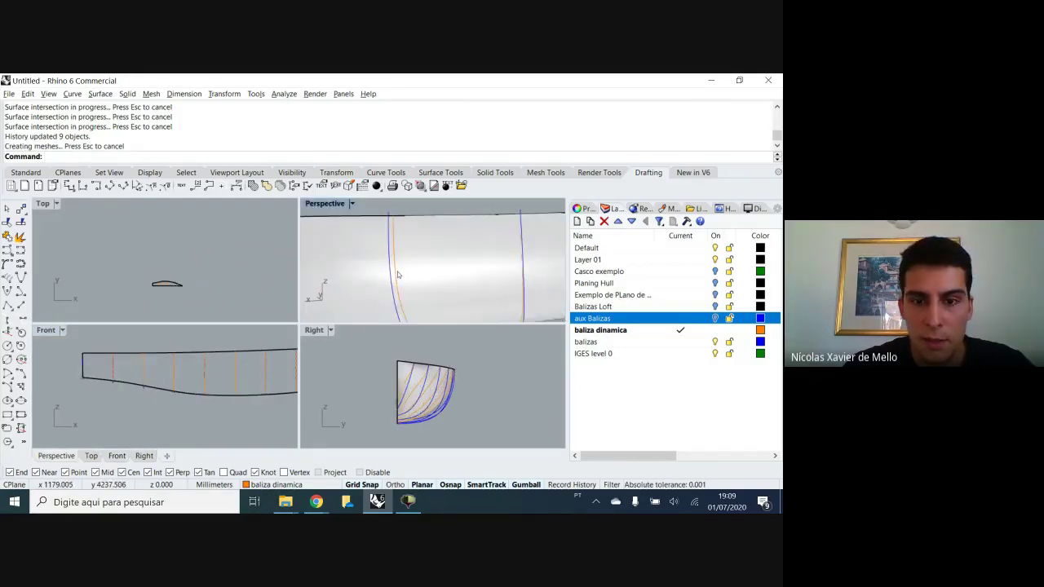
left_click(417, 270)
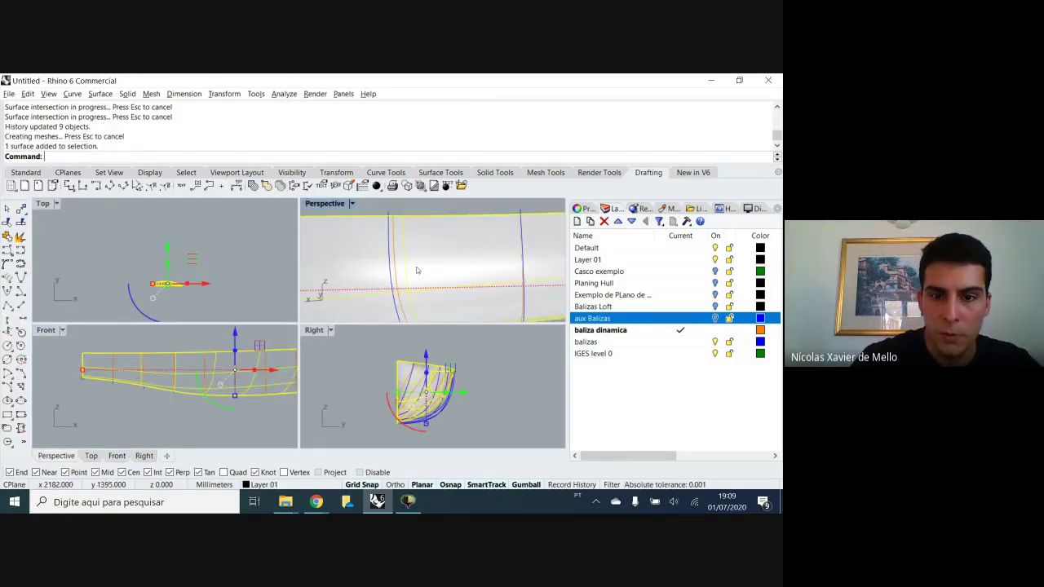
key("F10")
left_click(394, 242)
key("Escape")
scroll(440, 380, "up", 5)
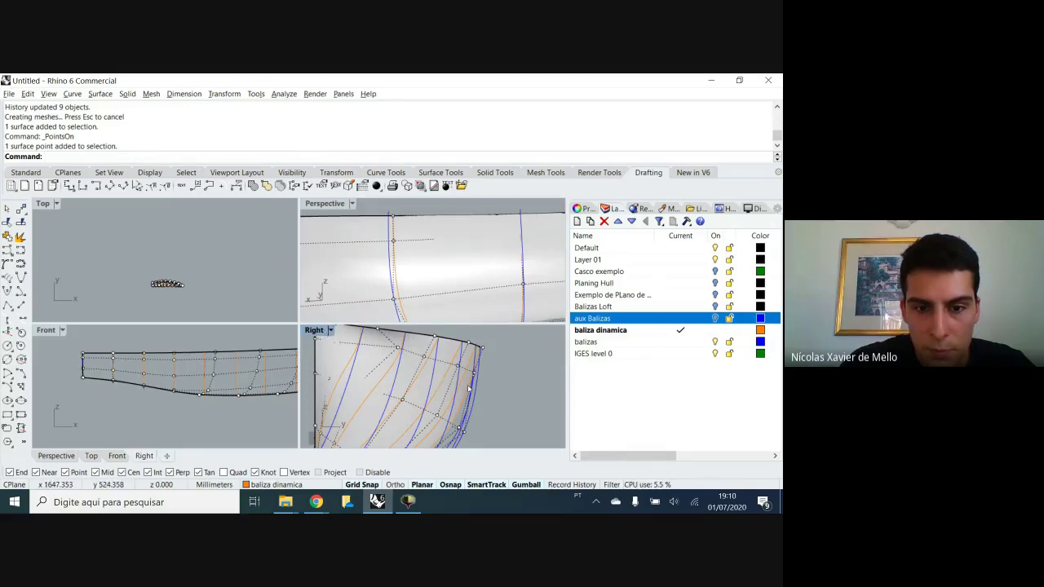
Switch the Right view to Wireframe display and turn off the hull surface's control points
left_click(331, 330)
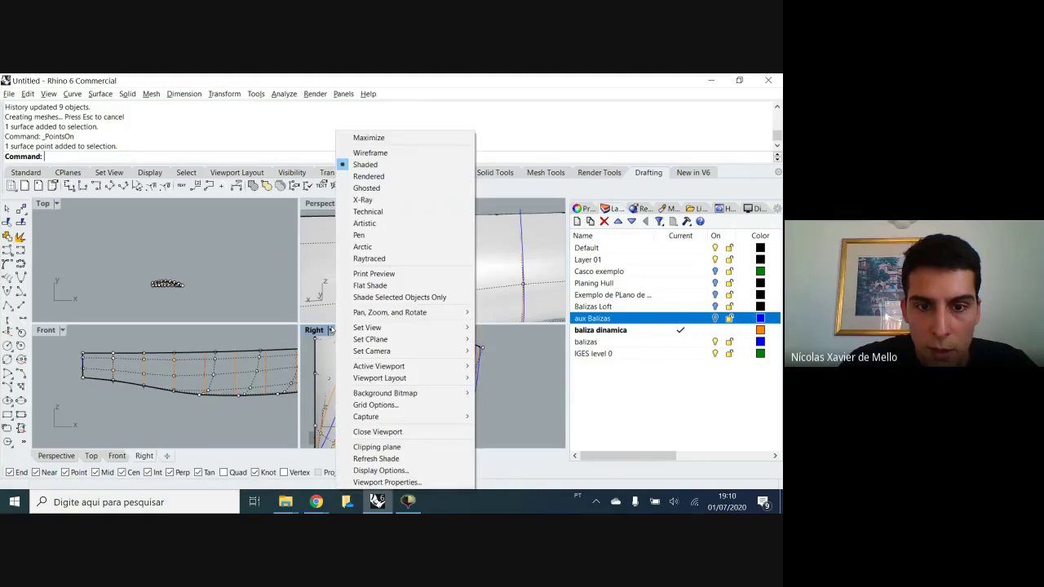
left_click(368, 154)
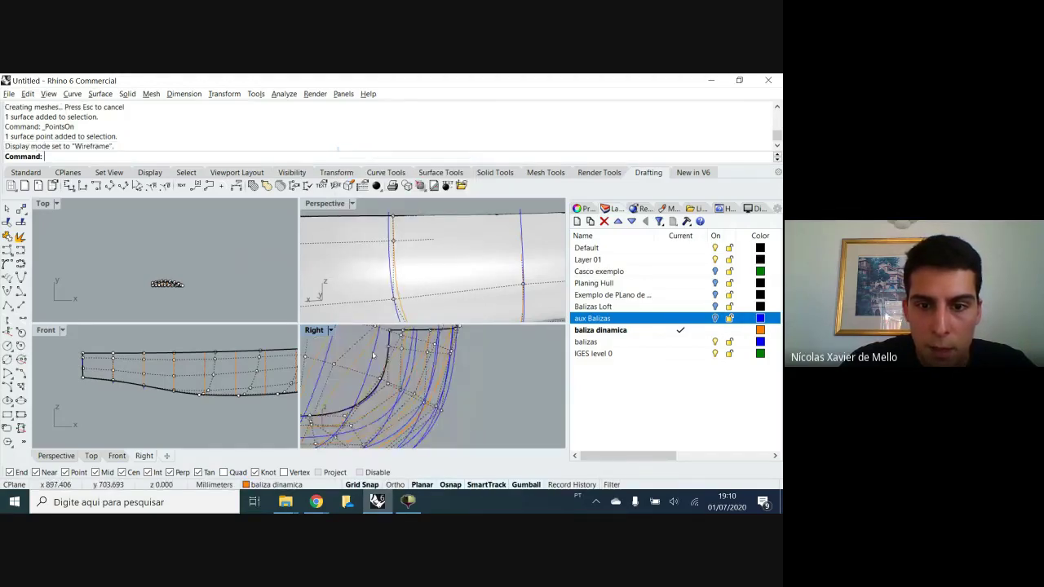
key("Escape")
scroll(412, 337, "up", 2)
scroll(413, 337, "down", 3)
scroll(410, 269, "down", 5)
scroll(411, 268, "up", 1)
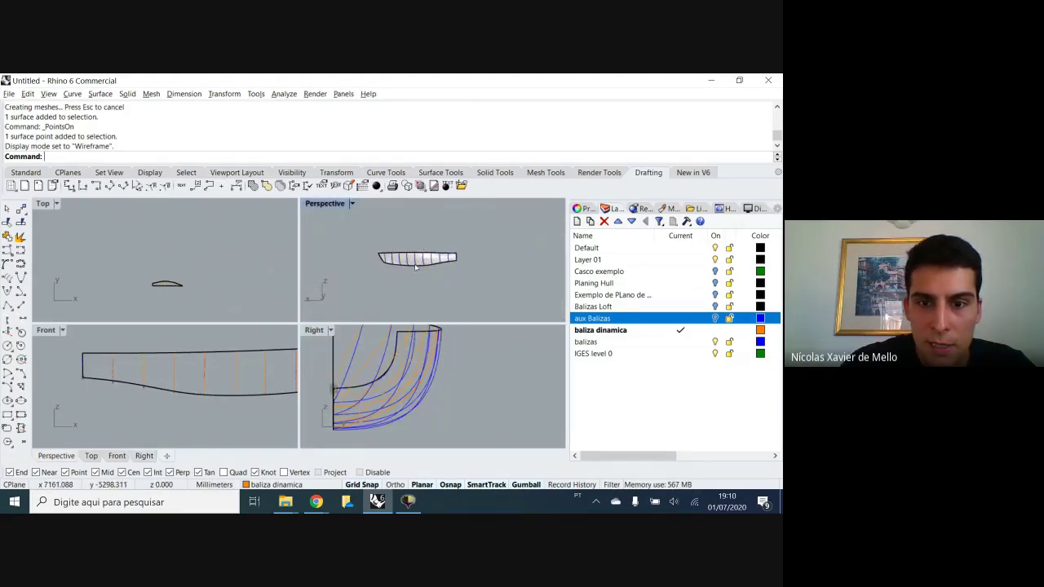
Hide the forward station curves, keeping the hull surface and the curves of the three stations nearest the transom
key("ctrl+a")
scroll(437, 259, "up", 5)
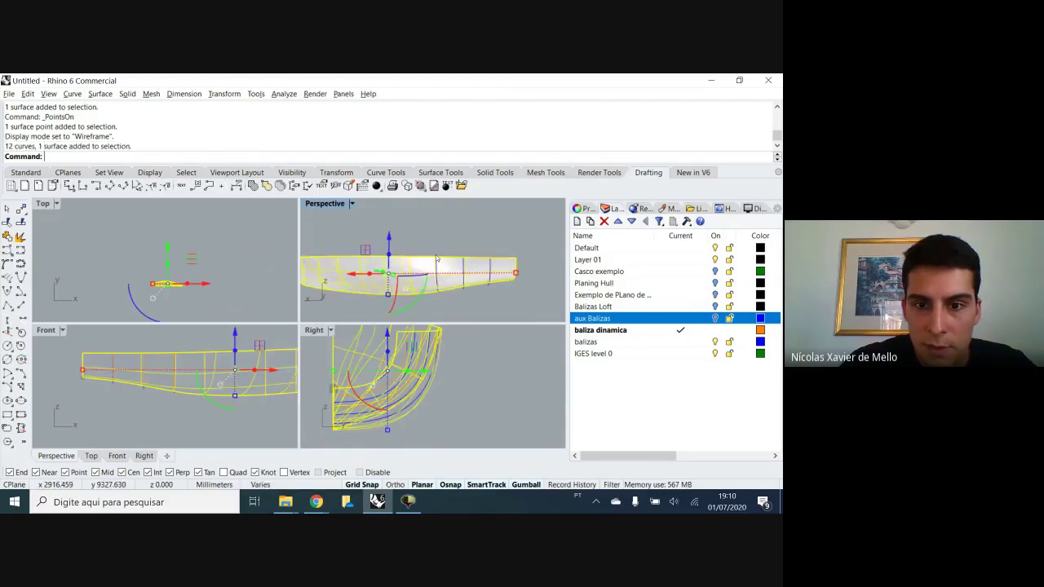
scroll(437, 259, "up", 8)
left_click(405, 283, "ctrl")
scroll(407, 282, "down", 10)
middle_click(416, 258)
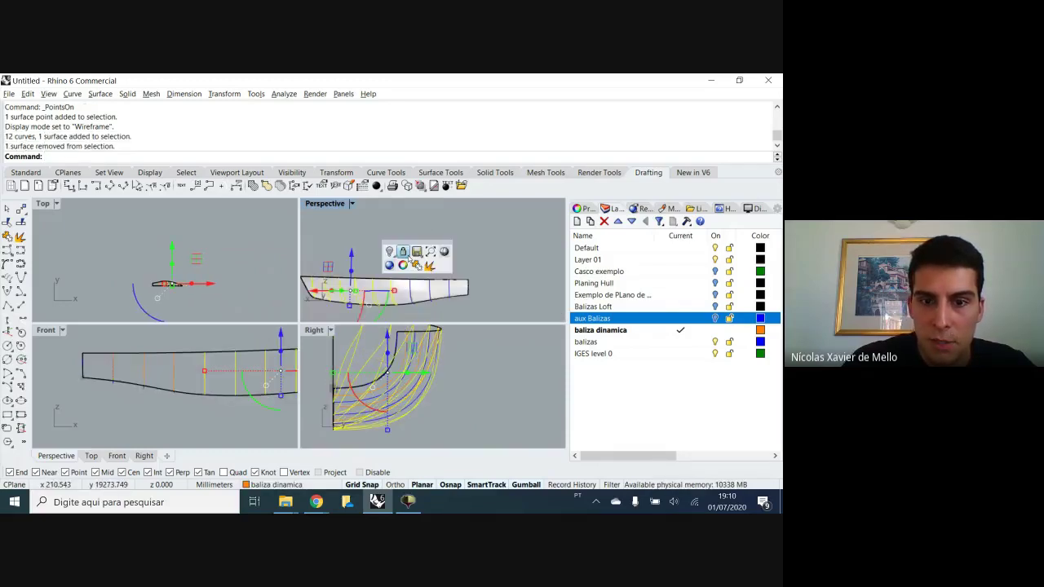
left_click(390, 252)
scroll(466, 366, "up", 3)
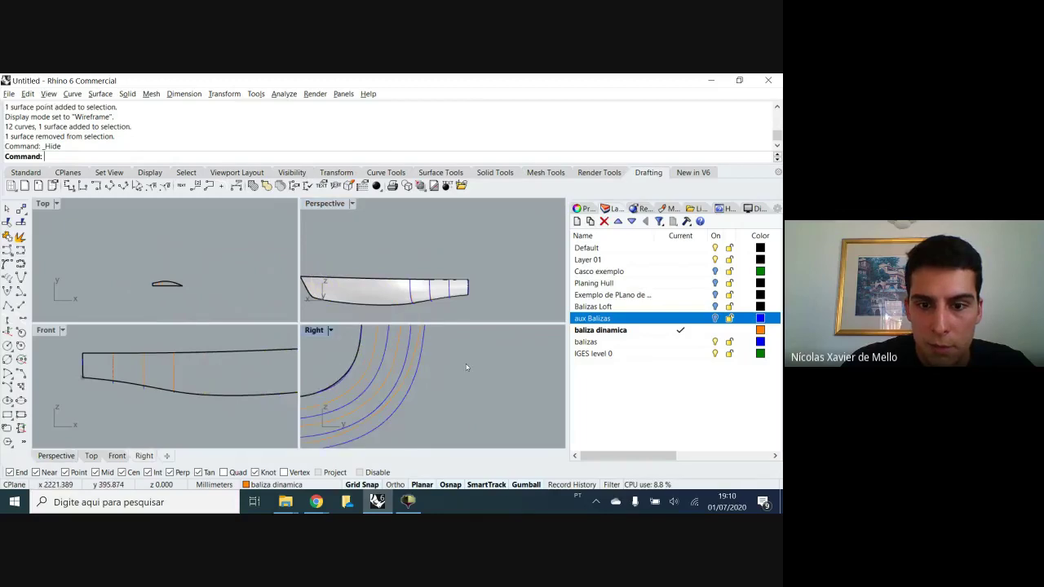
scroll(466, 366, "down", 2)
scroll(472, 290, "up", 7)
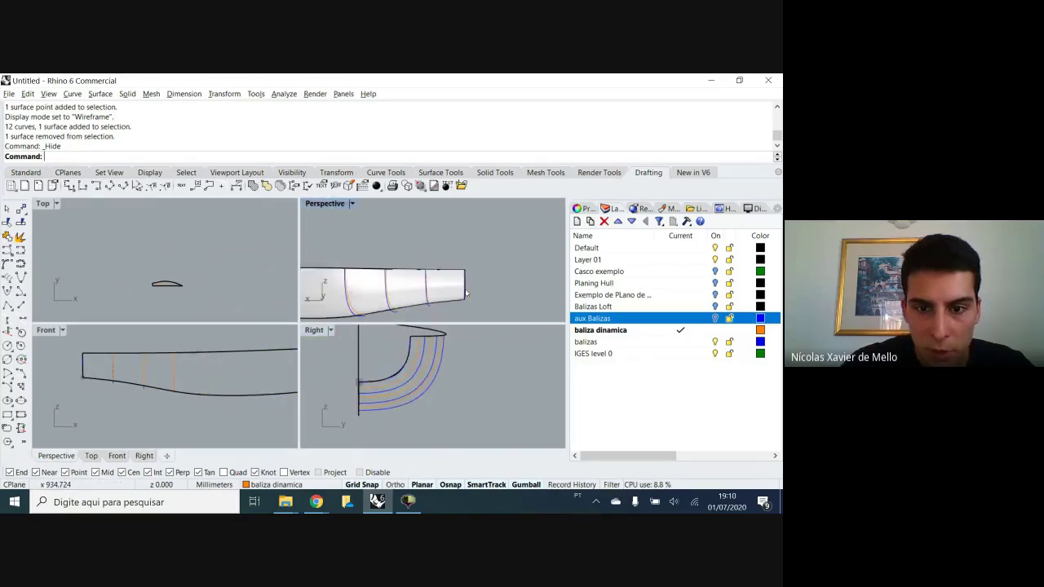
Turn on the hull surface's control points and switch the Perspective view to Wireframe display
left_click(435, 292)
key("F10")
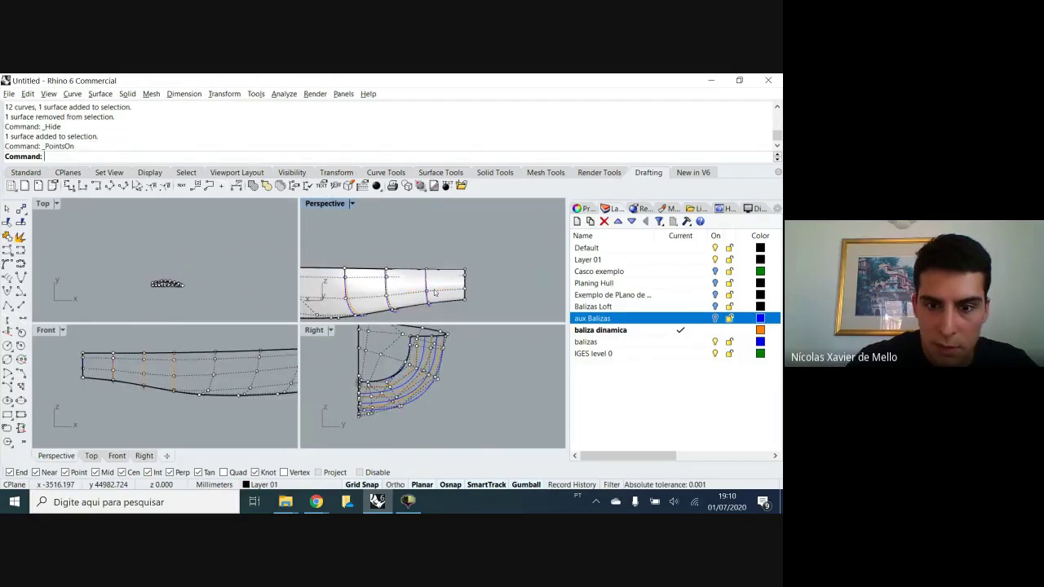
scroll(418, 342, "up", 5)
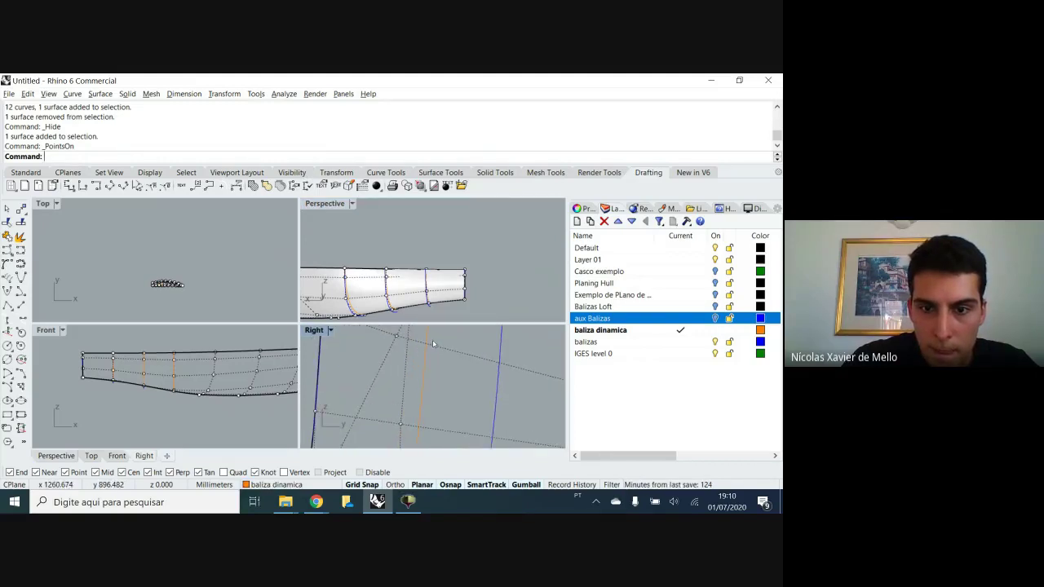
scroll(444, 283, "up", 3)
scroll(443, 283, "down", 3)
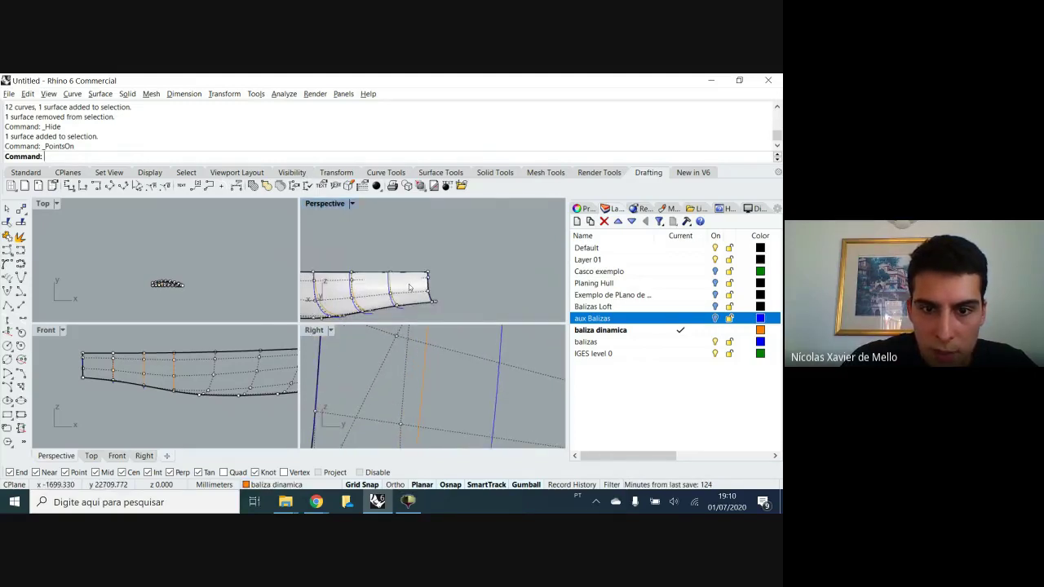
scroll(410, 286, "up", 3)
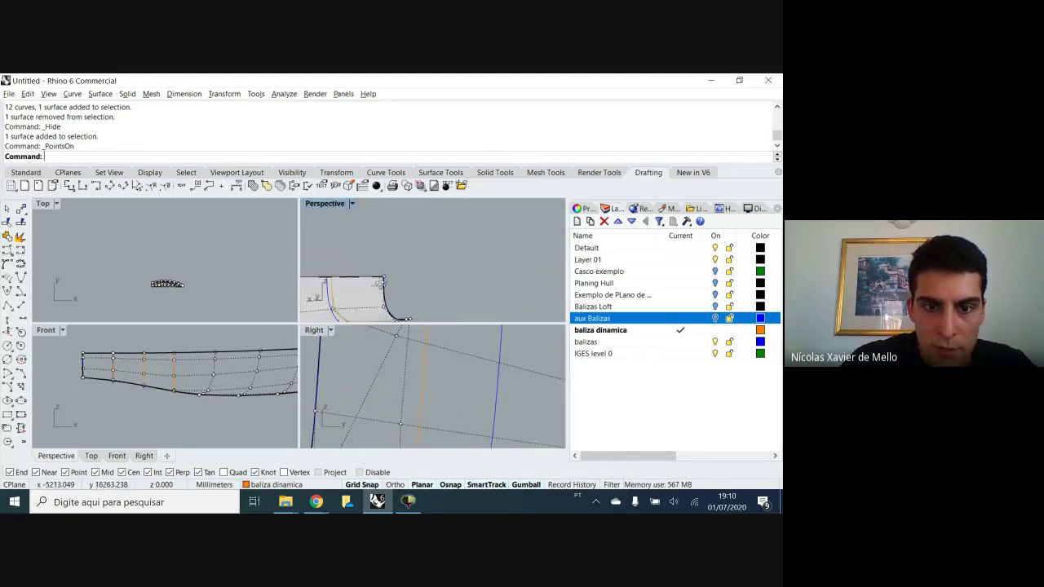
left_click(352, 204)
left_click(389, 152)
Move the second column's deck-edge control point and the one just below it outward in Y toward the blue station curve
scroll(423, 270, "down", 3)
scroll(424, 270, "up", 5)
left_click(400, 257)
scroll(418, 370, "up", 3)
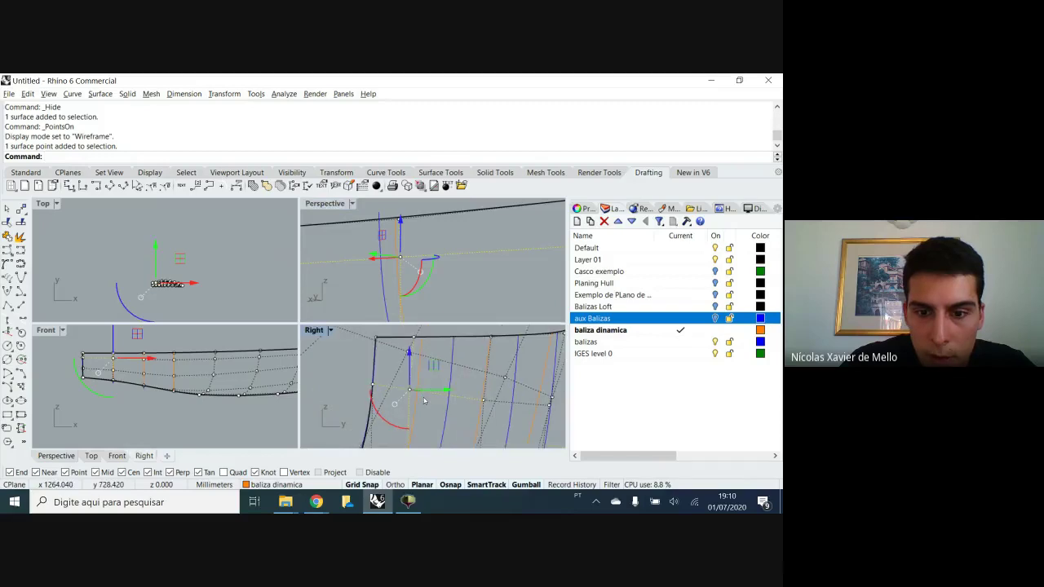
scroll(413, 390, "down", 3)
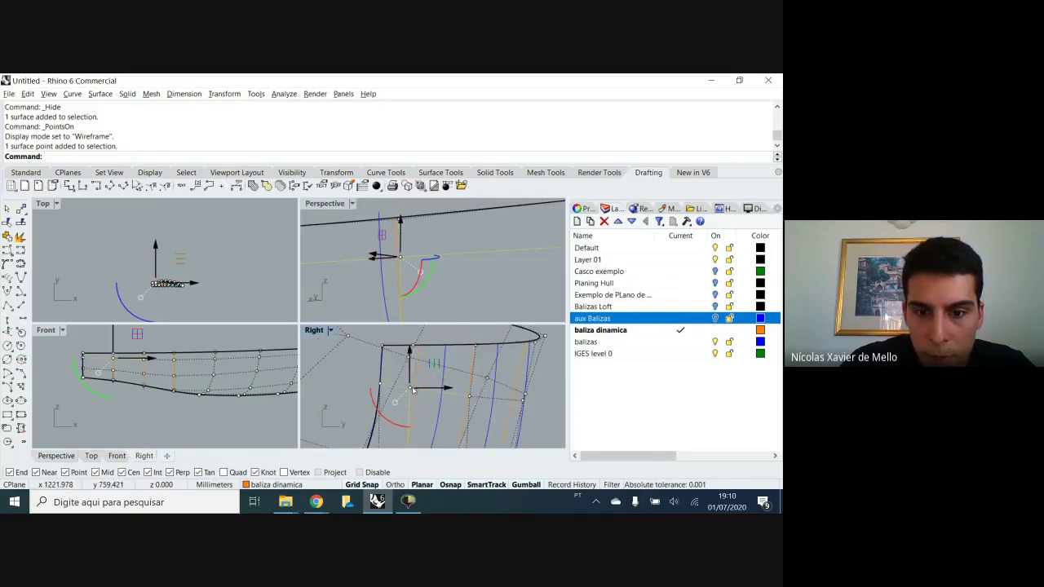
right_click_drag(438, 408, 432, 404)
left_click_drag(439, 385, 463, 388)
left_click(408, 341)
left_click_drag(442, 342, 468, 343)
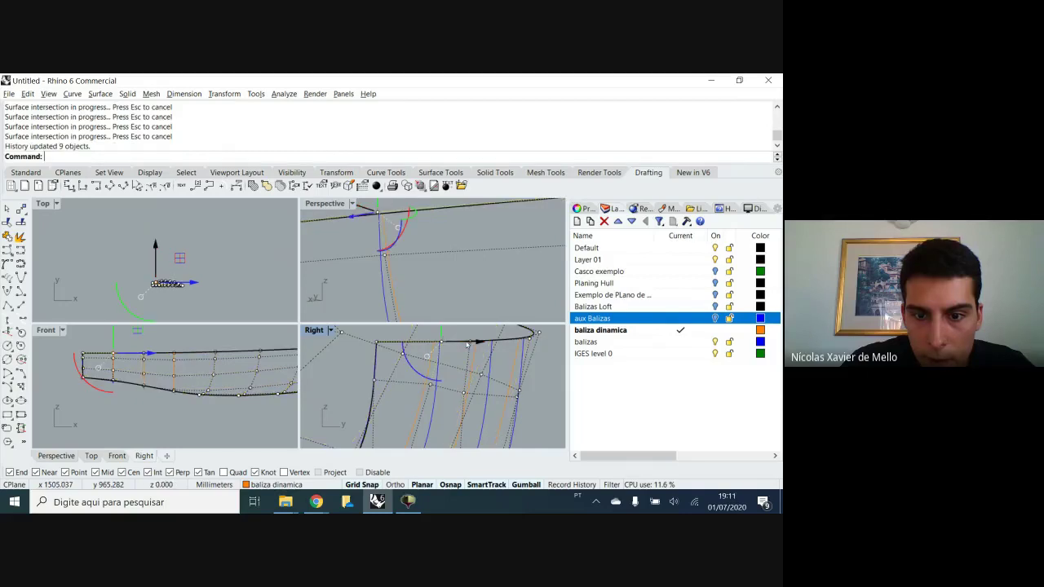
Move the second column's control point just below the deck edge further outward in Y, using the maximized Right view
left_click(430, 384)
left_click_drag(454, 385, 463, 393)
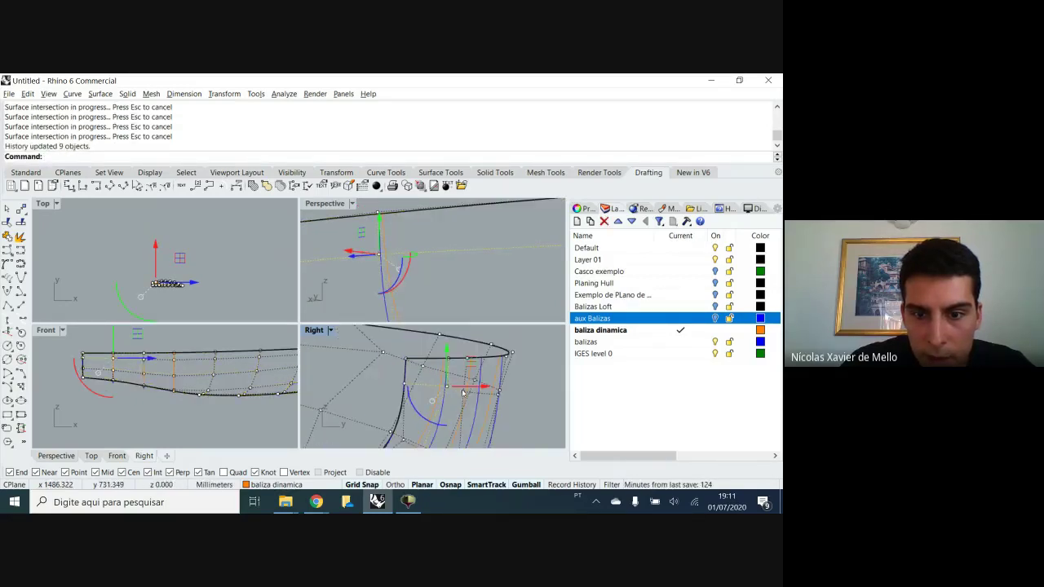
double_click(312, 330)
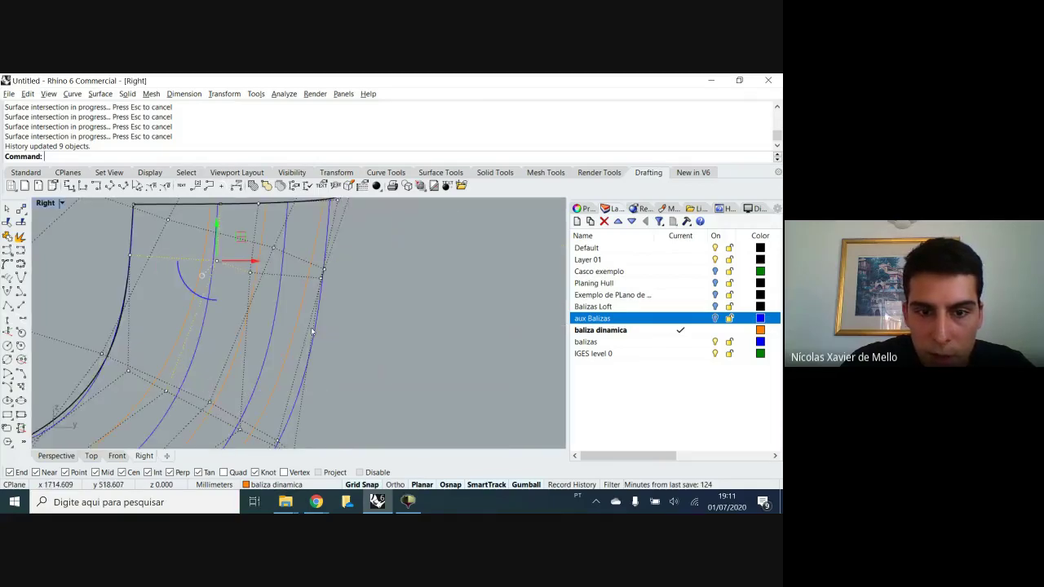
right_click_drag(351, 317, 400, 351)
scroll(318, 282, "up", 4)
left_click_drag(272, 302, 310, 298)
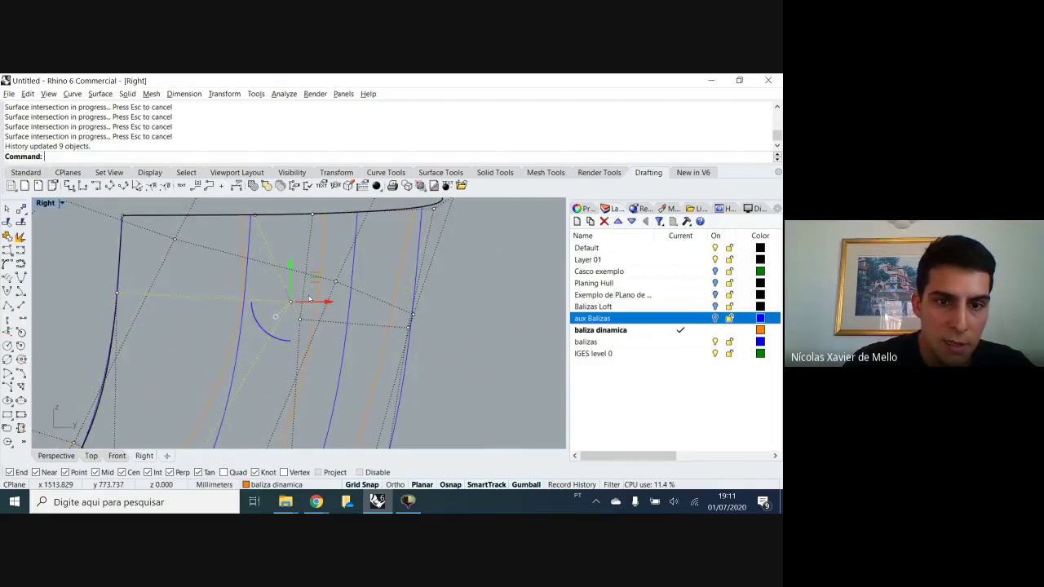
Select the second column's deck-edge surface point and move it further outward in Y along the sheer line
left_click(295, 298)
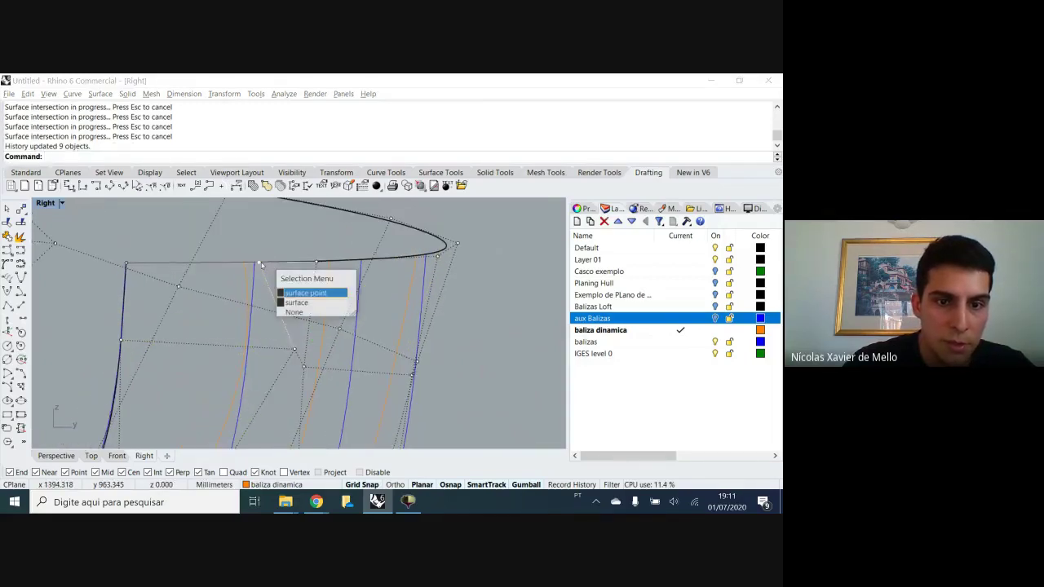
left_click(297, 302)
left_click(257, 261)
left_click(281, 289)
left_click_drag(276, 263, 302, 263)
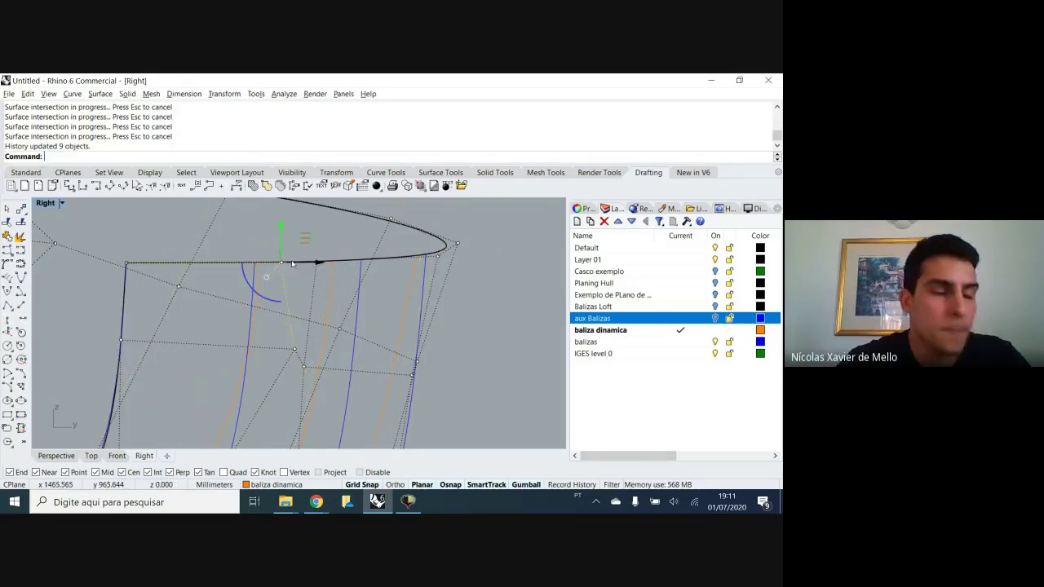
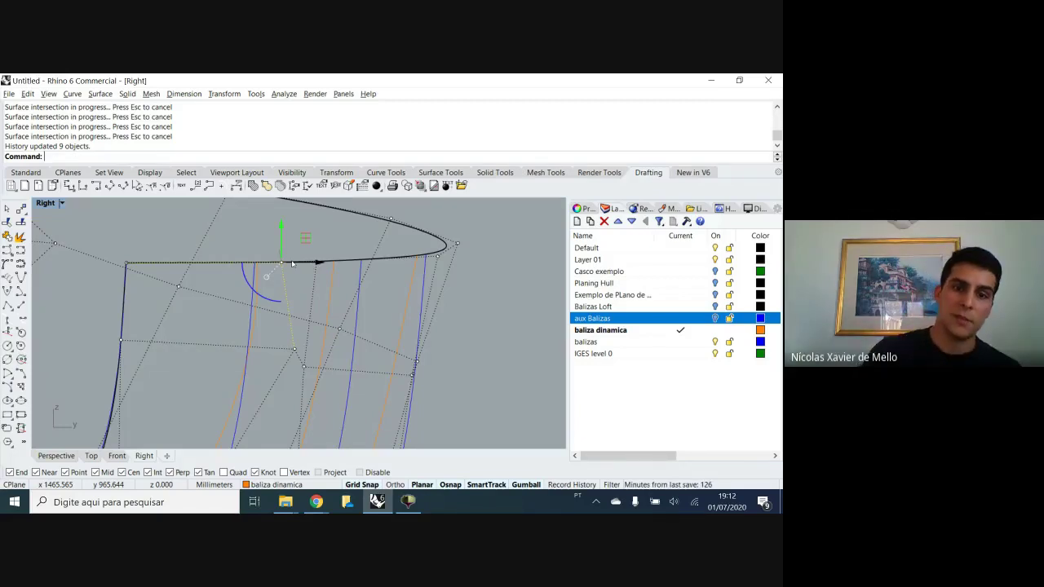
Examine how closely the orange section curves follow the blue stations from the deck edge to the keel in the Right view
scroll(305, 289, "down", 5)
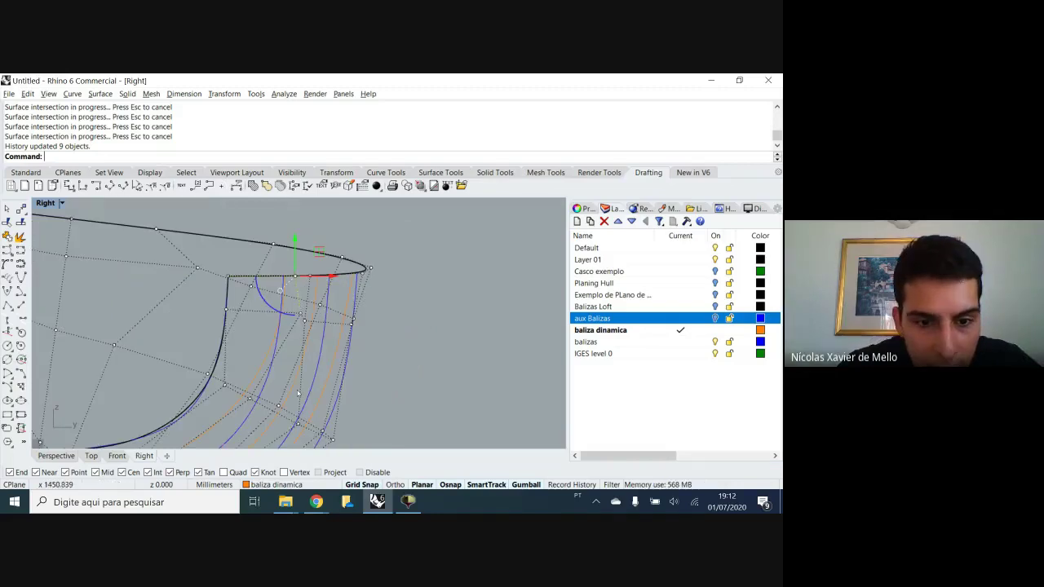
right_click_drag(275, 370, 305, 328)
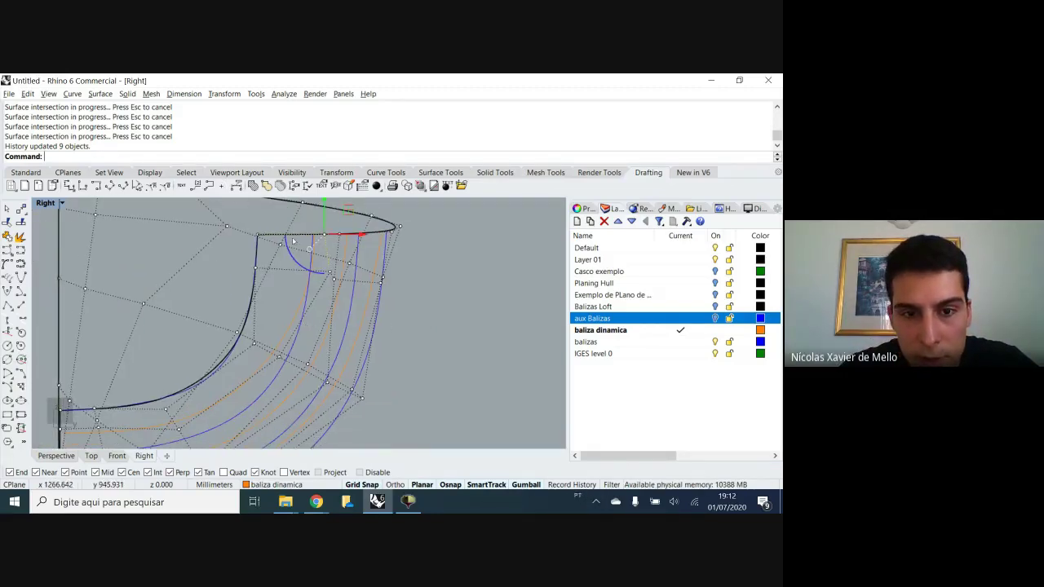
scroll(318, 253, "up", 2)
scroll(318, 252, "up", 5)
scroll(306, 277, "down", 1)
scroll(273, 345, "down", 3)
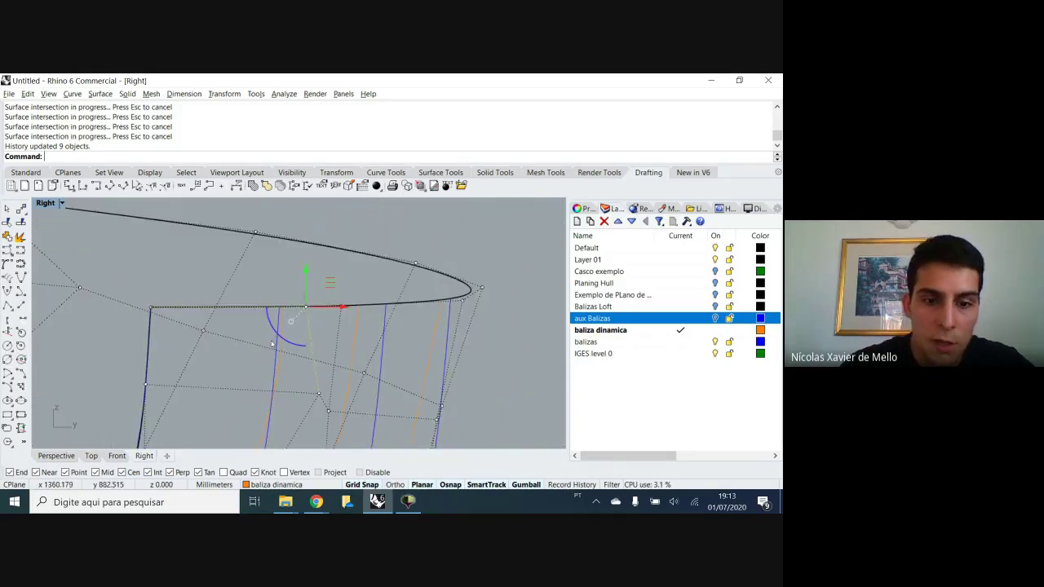
scroll(294, 319, "down", 4)
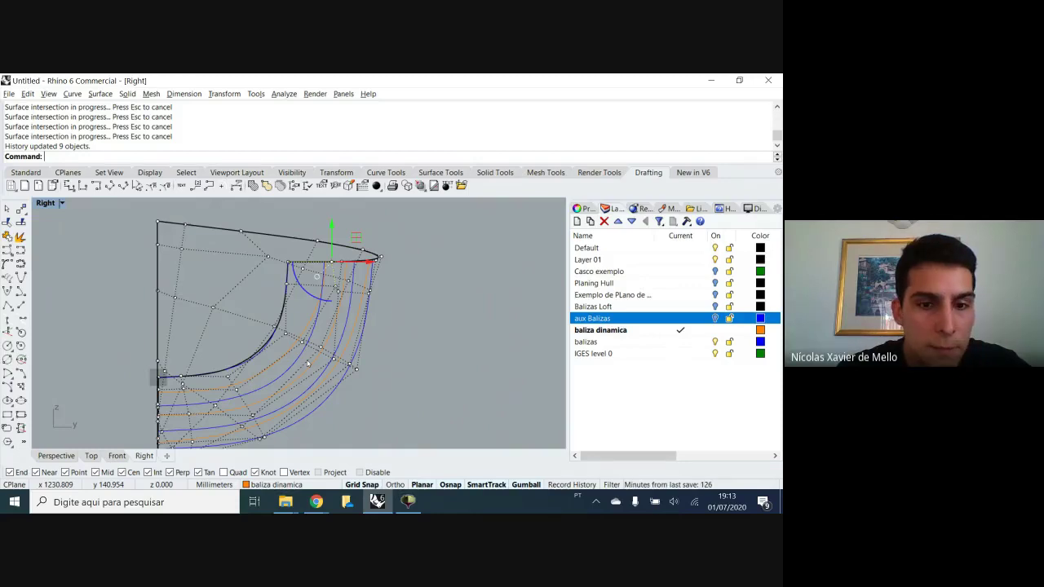
scroll(309, 364, "down", 2)
scroll(319, 338, "up", 4)
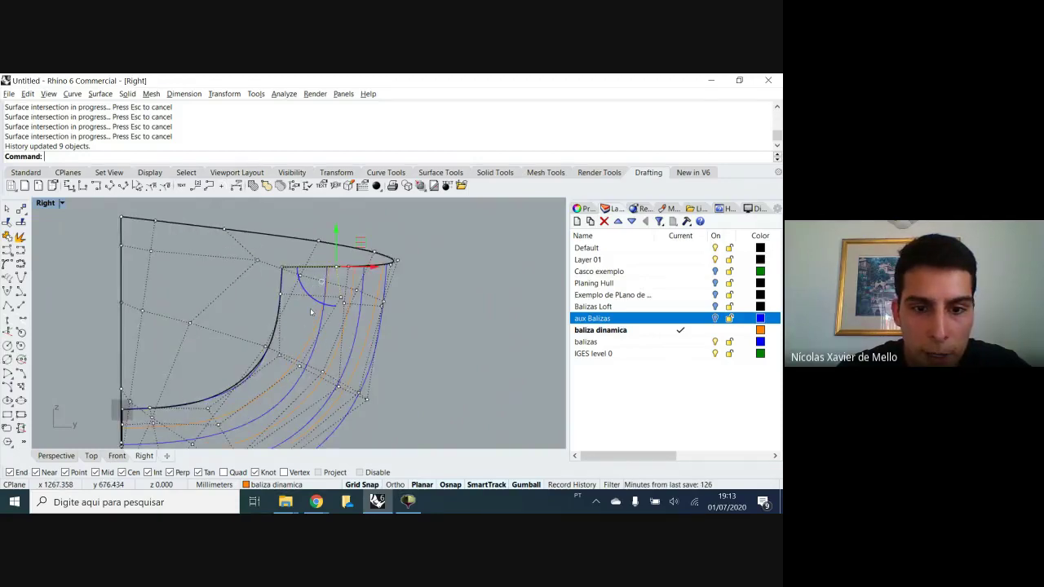
Delete the innermost orange section curve and turn on the aux Balizas layer
left_click(315, 338)
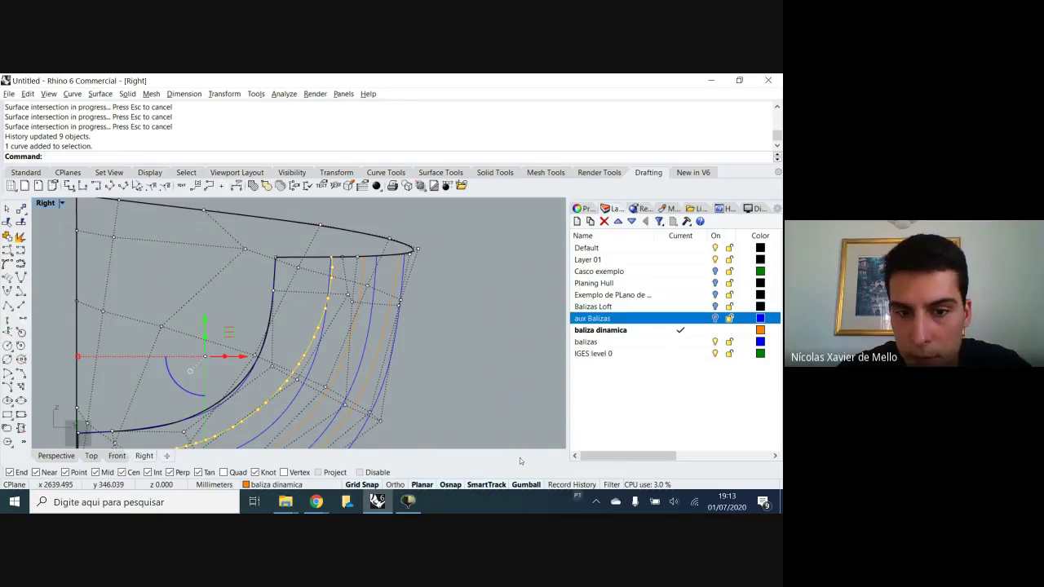
key("Delete")
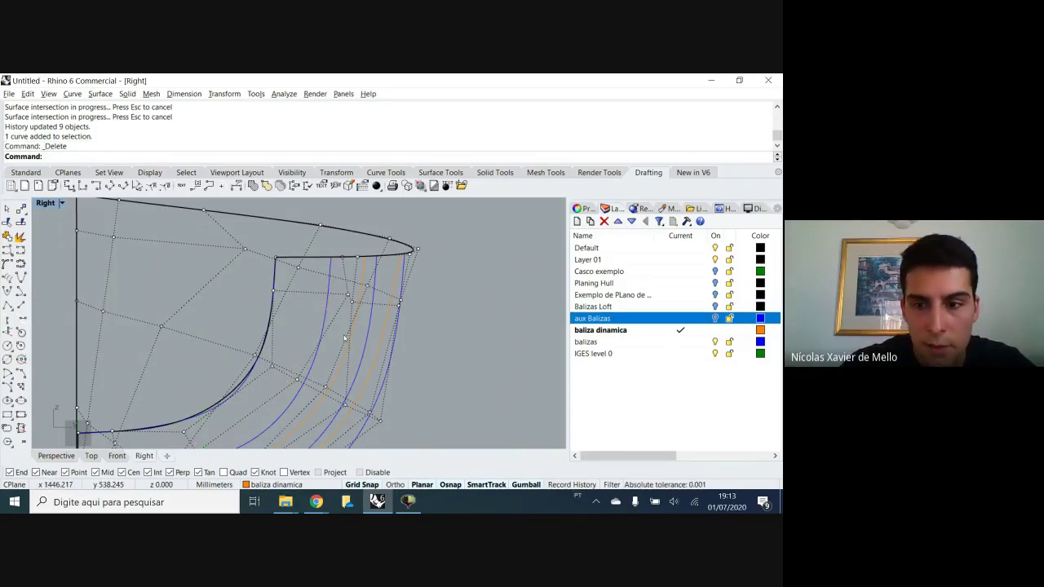
left_click(716, 319)
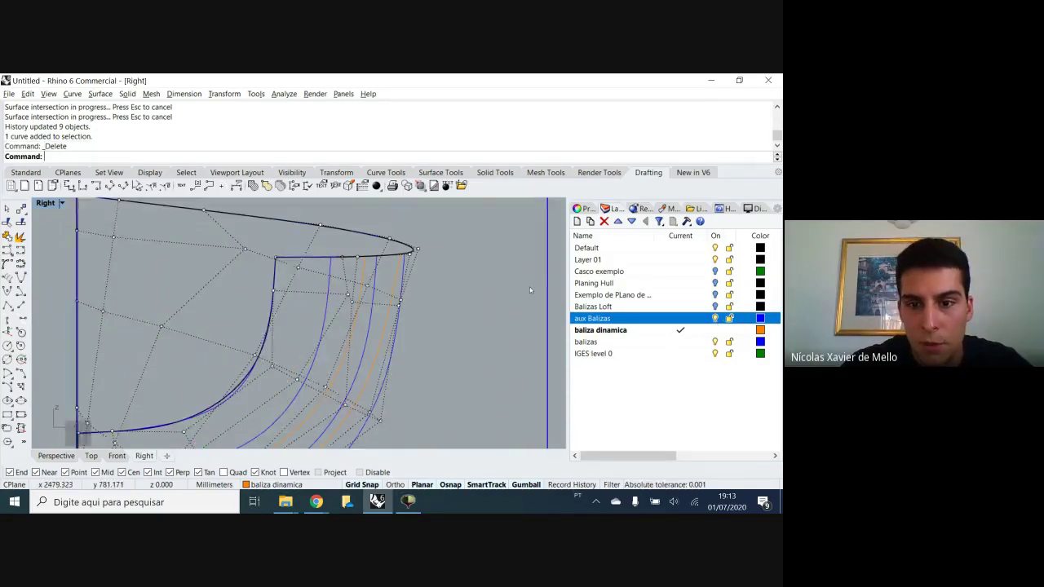
Return to the four-viewport layout and undo the last aux Balizas visibility change and curve deletion
scroll(530, 290, "down", 5)
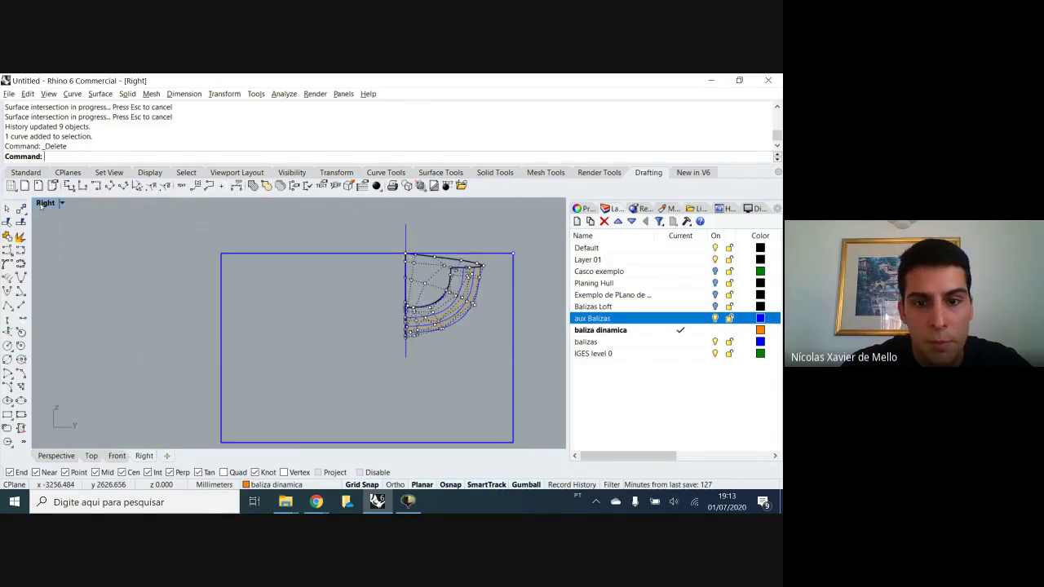
double_click(42, 204)
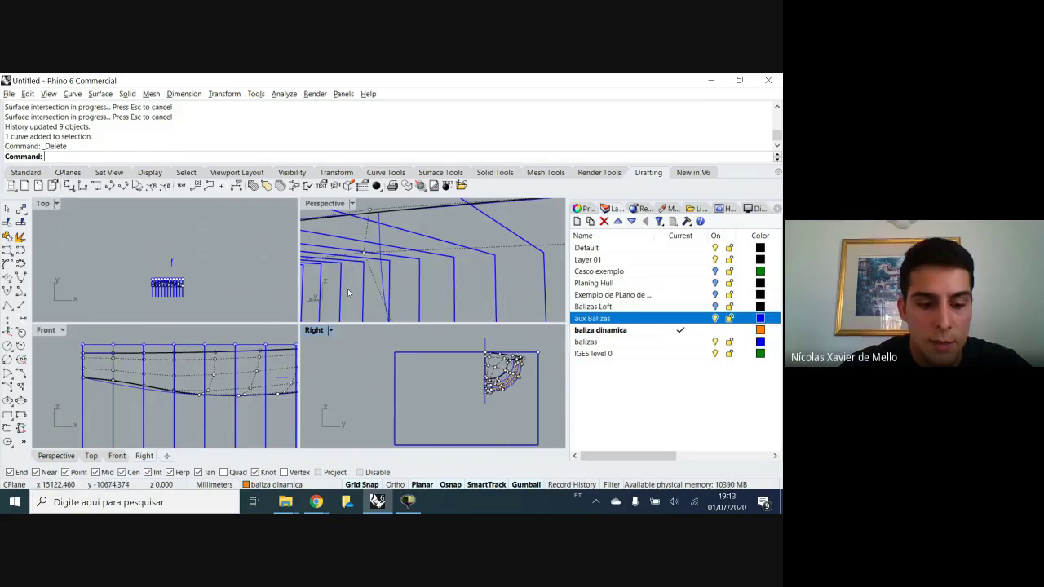
key("ctrl+z")
right_click_drag(390, 282, 472, 283)
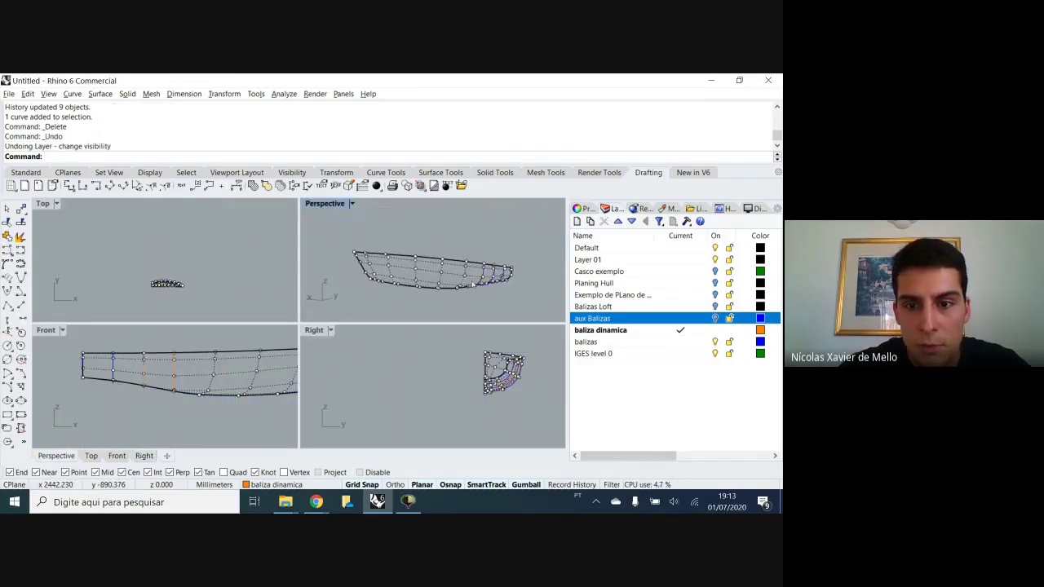
scroll(513, 259, "up", 5)
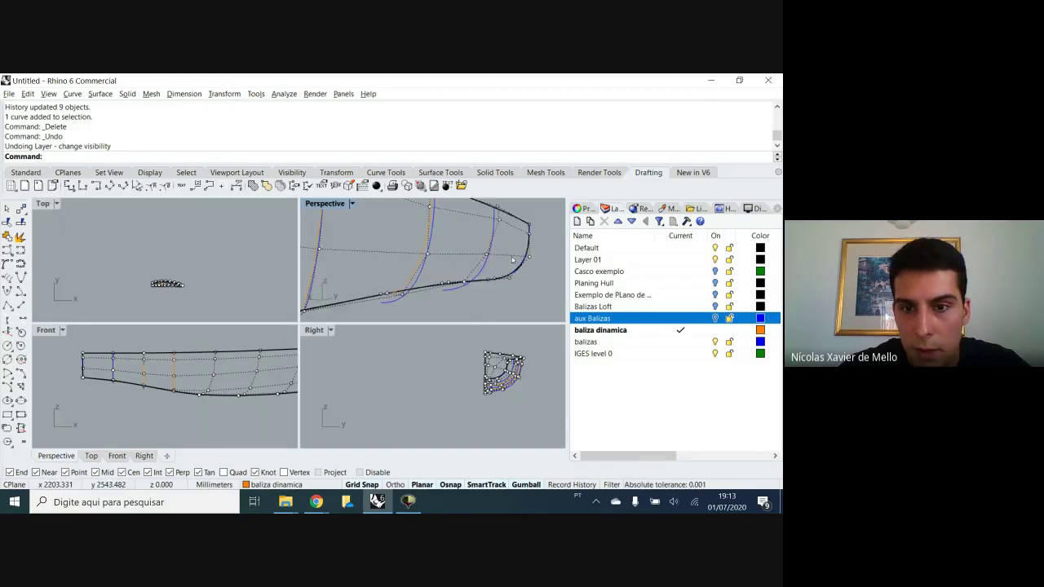
key("ctrl+z")
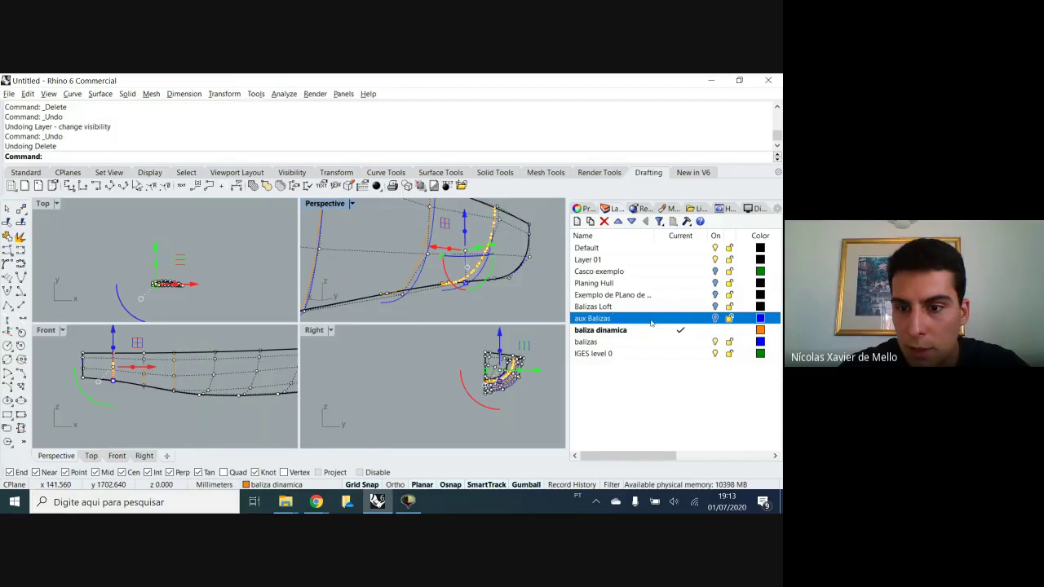
Try to delete the auxiliary plane at the hull's second station, with the aux Balizas layer shown only for the attempt
left_click(715, 319)
right_click_drag(527, 260, 448, 257)
left_click(448, 257)
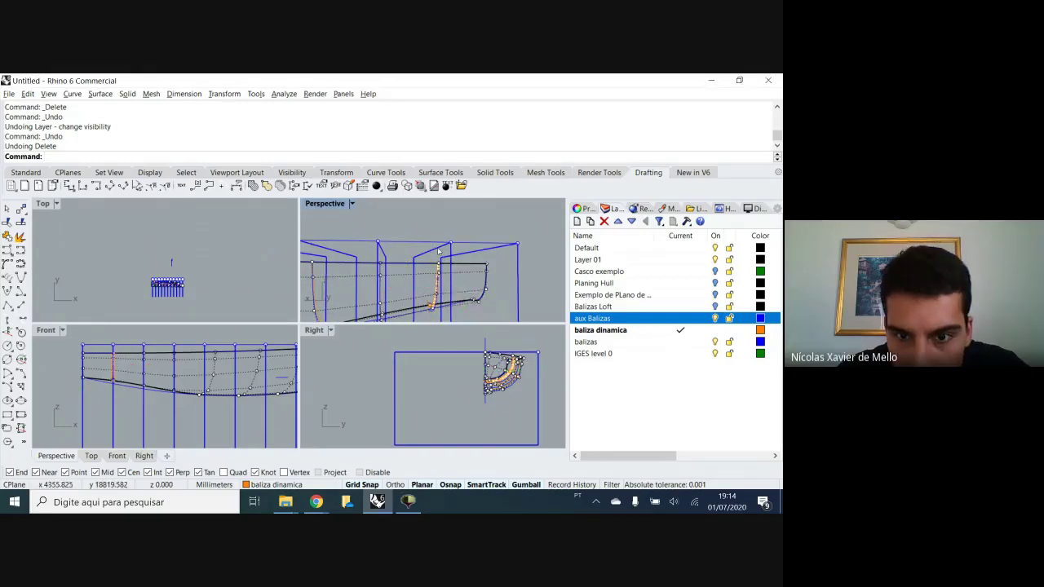
left_click(448, 266)
left_click(483, 299)
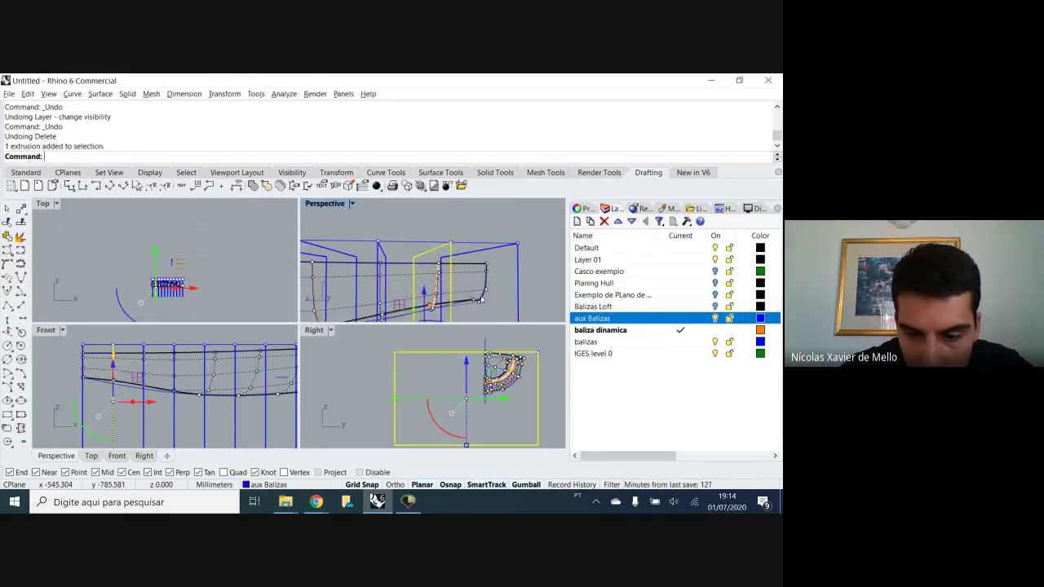
key("Delete")
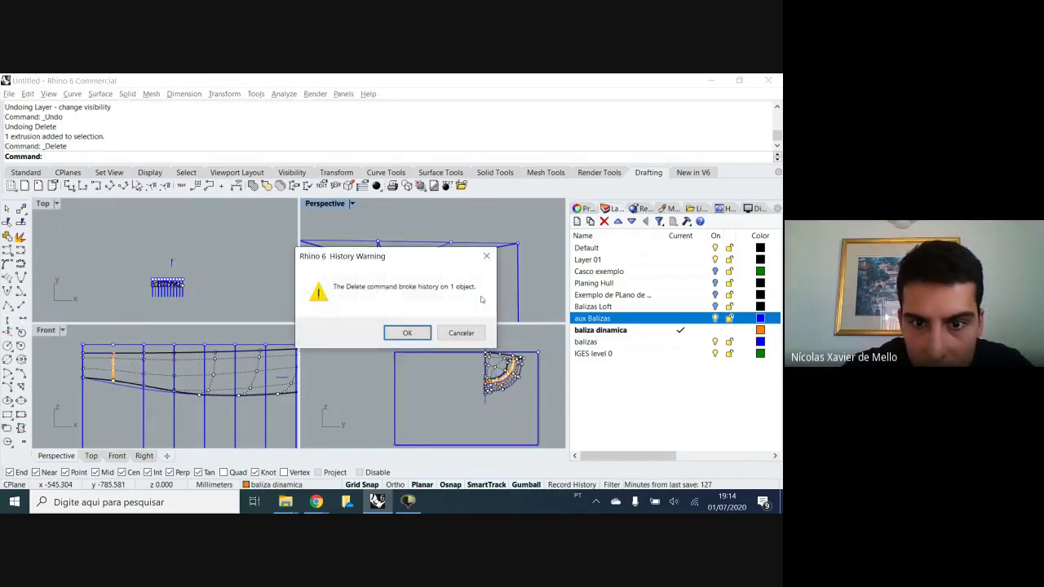
left_click(461, 333)
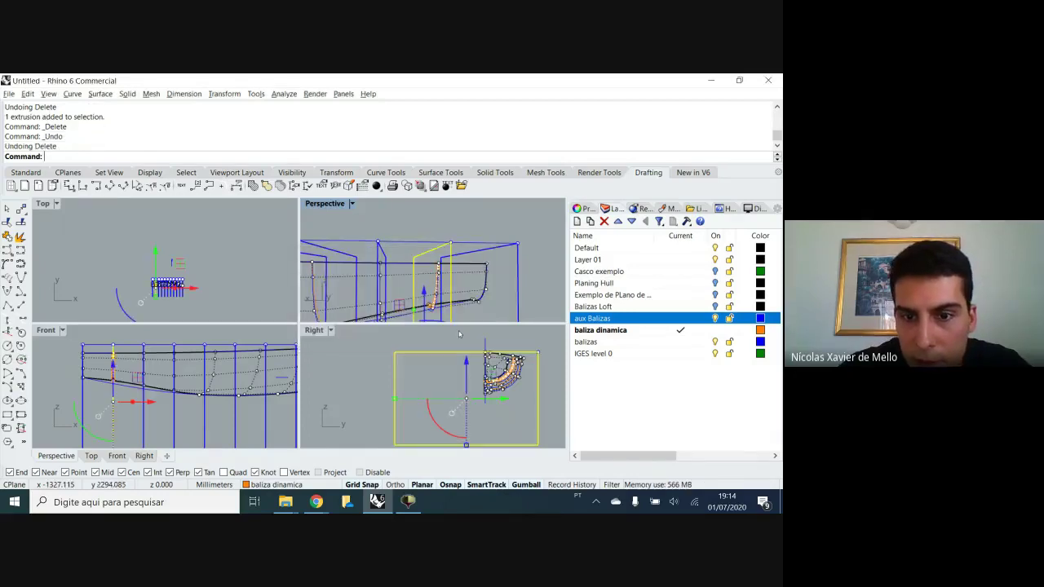
left_click(715, 319)
Examine how the orange dynamic station curves follow the hull compared with the blue ones, in the Perspective view
right_click_drag(495, 250, 442, 228)
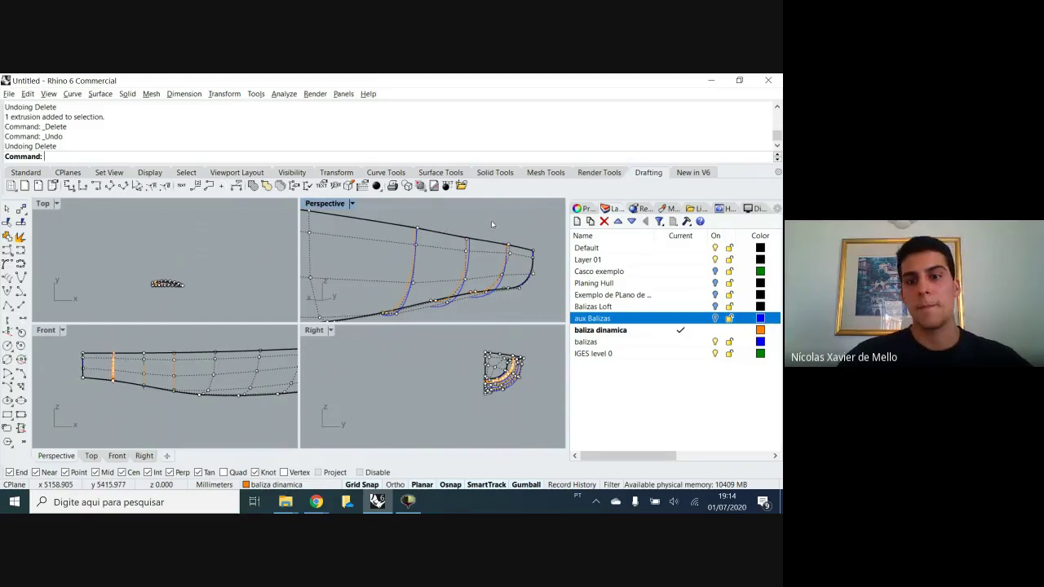
scroll(522, 263, "up", 5)
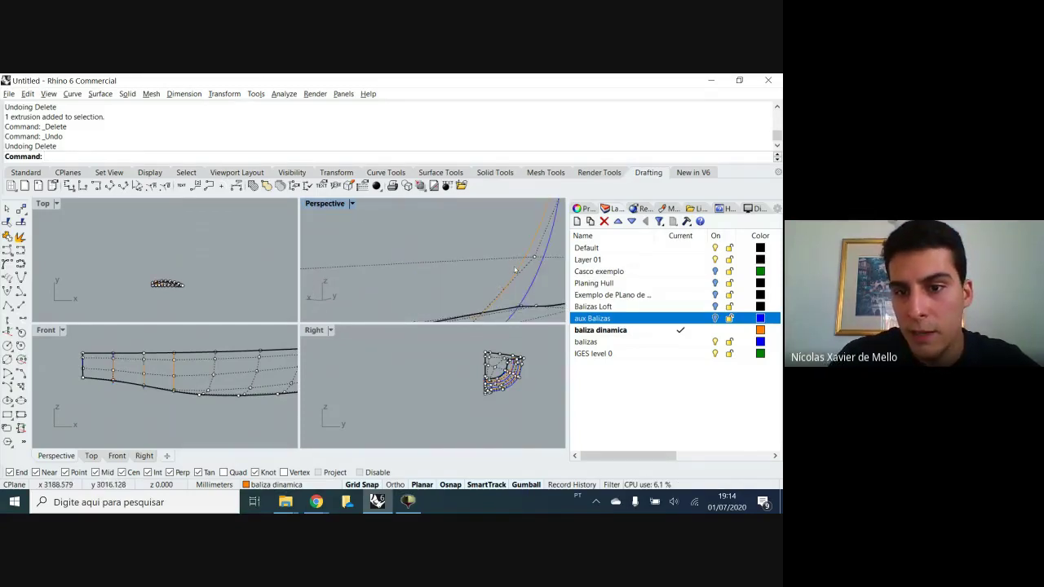
scroll(503, 275, "down", 4)
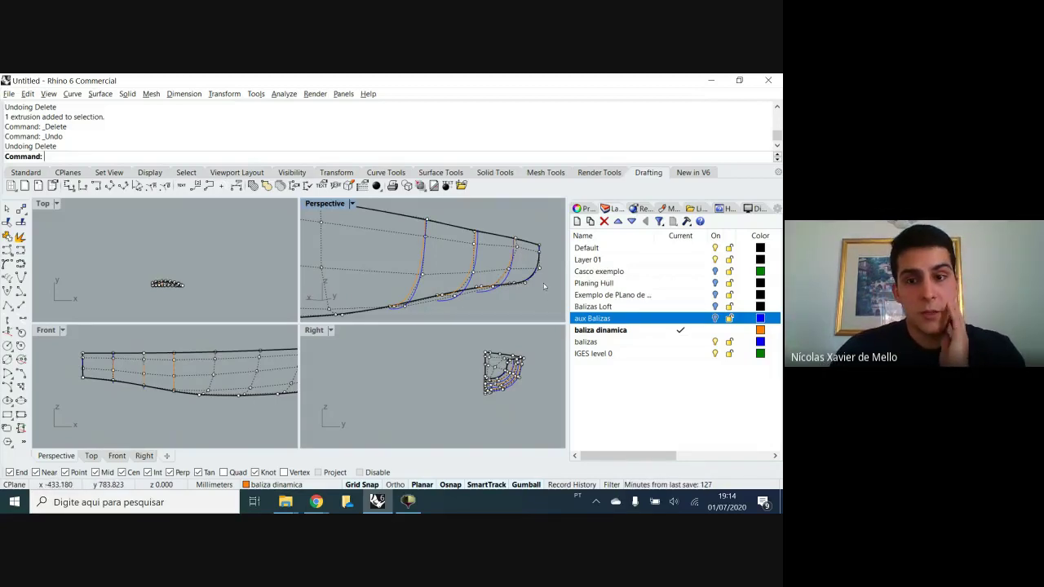
scroll(544, 288, "down", 2)
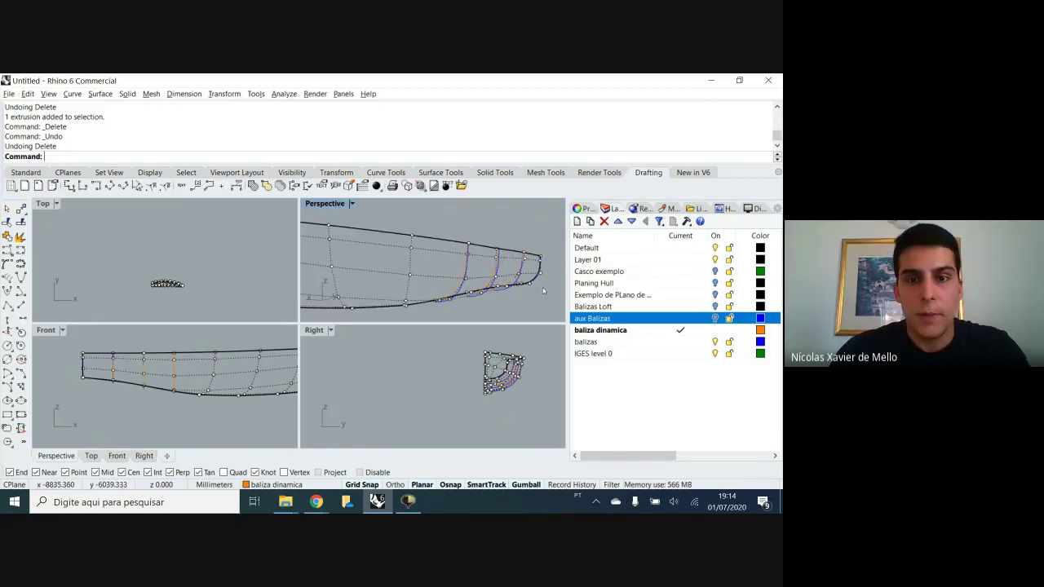
scroll(547, 287, "down", 2)
right_click_drag(537, 284, 466, 291)
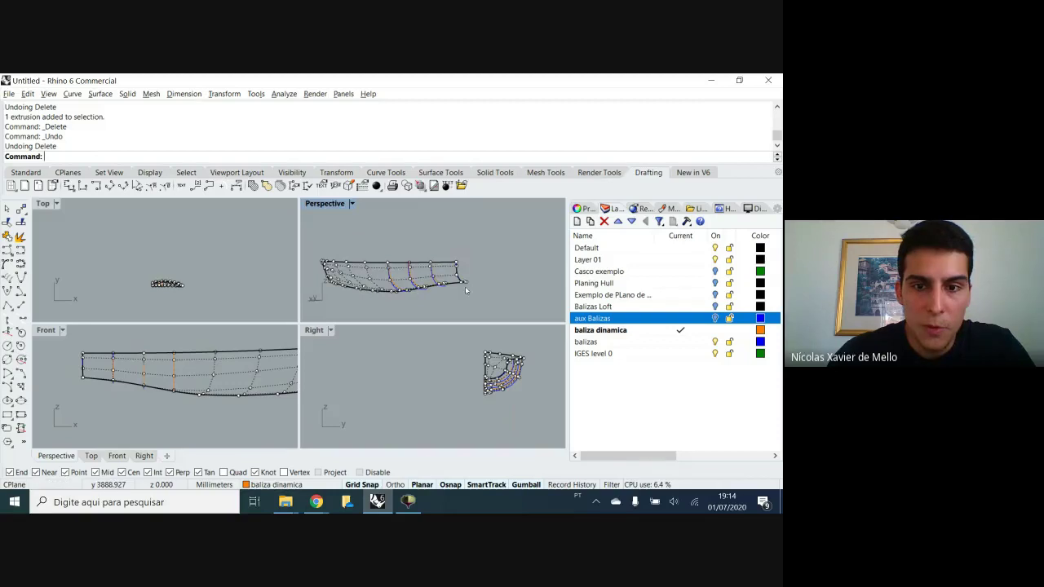
scroll(384, 283, "up", 3)
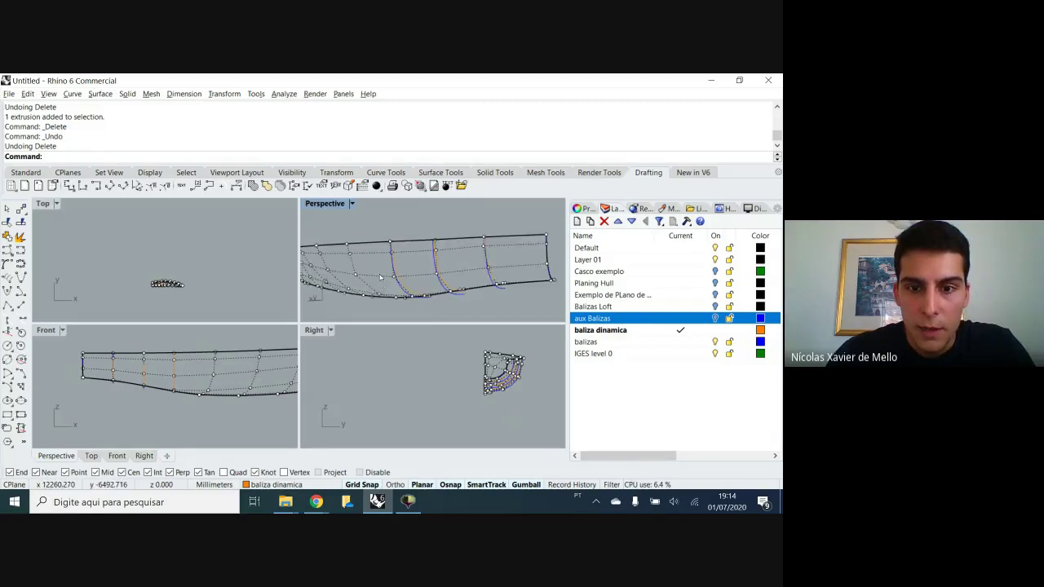
Hide the balizas and IGES level 0 layers and turn off the hull's control points
left_click(716, 342)
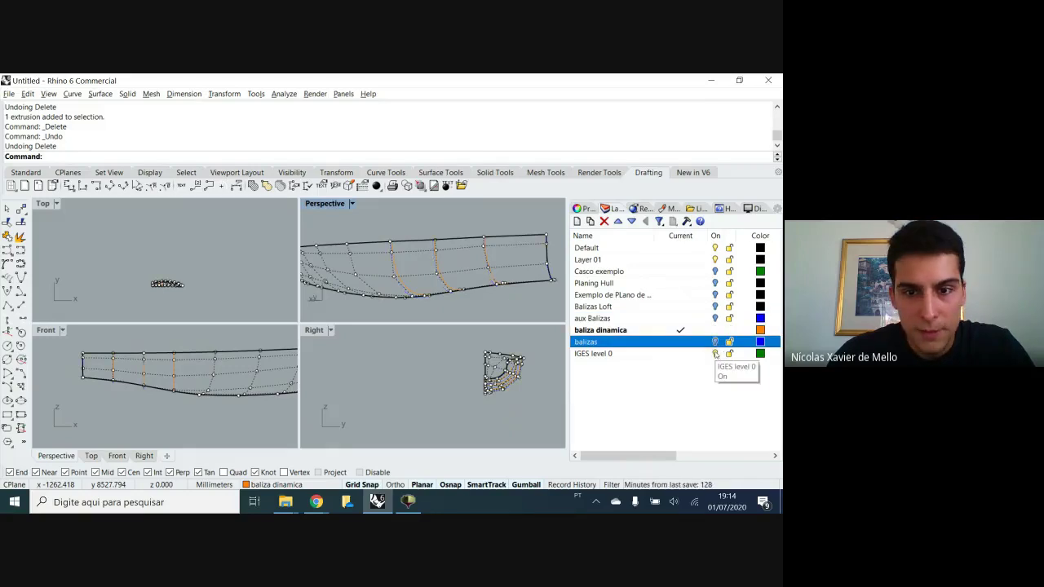
left_click(715, 354)
scroll(472, 293, "down", 5)
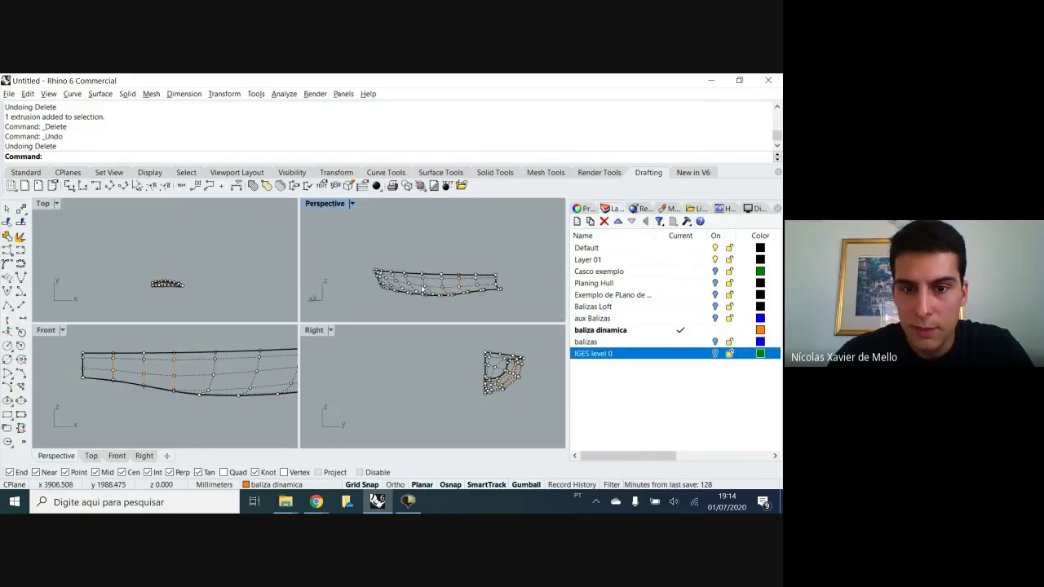
scroll(410, 266, "up", 5)
key("Escape")
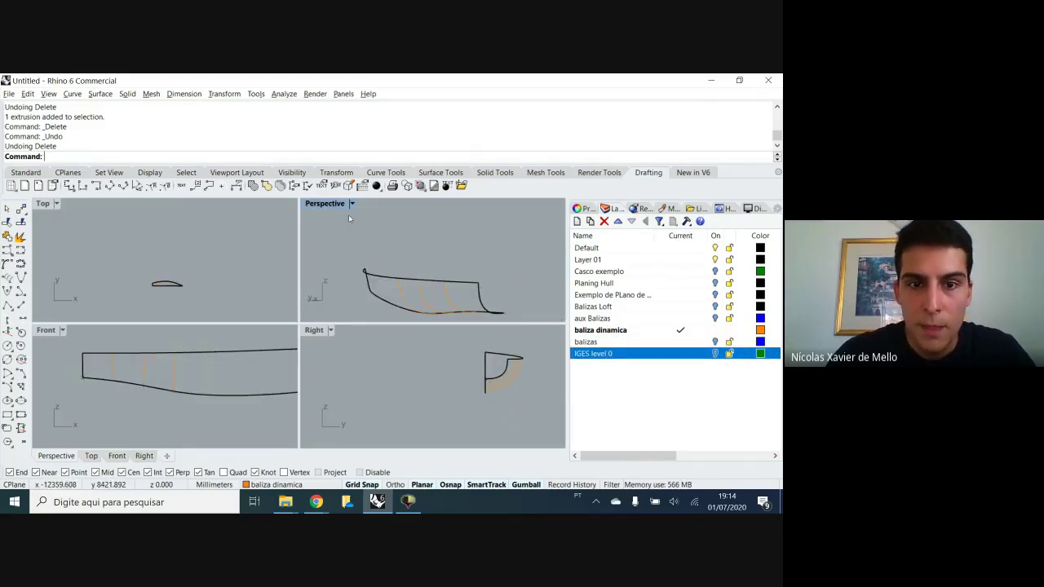
Set the Perspective viewport to Shaded display and inspect the hull surface
left_click(353, 205)
left_click(386, 164)
scroll(482, 277, "up", 4)
left_click(482, 277)
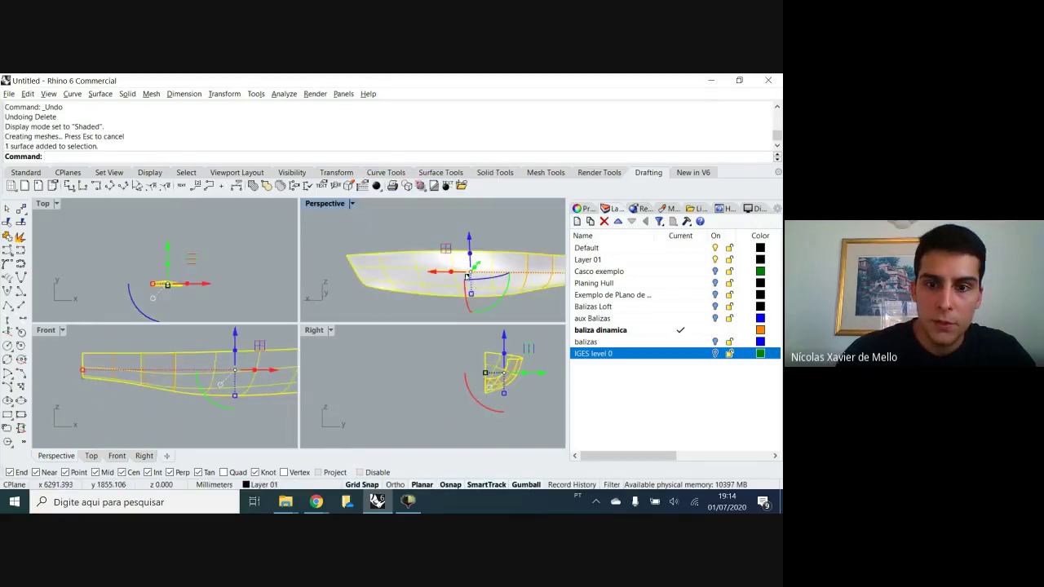
key("Escape")
right_click_drag(401, 275, 452, 275)
Run Curvature Analysis on the hull surface and place its settings window clear of the Perspective view
left_click(452, 275)
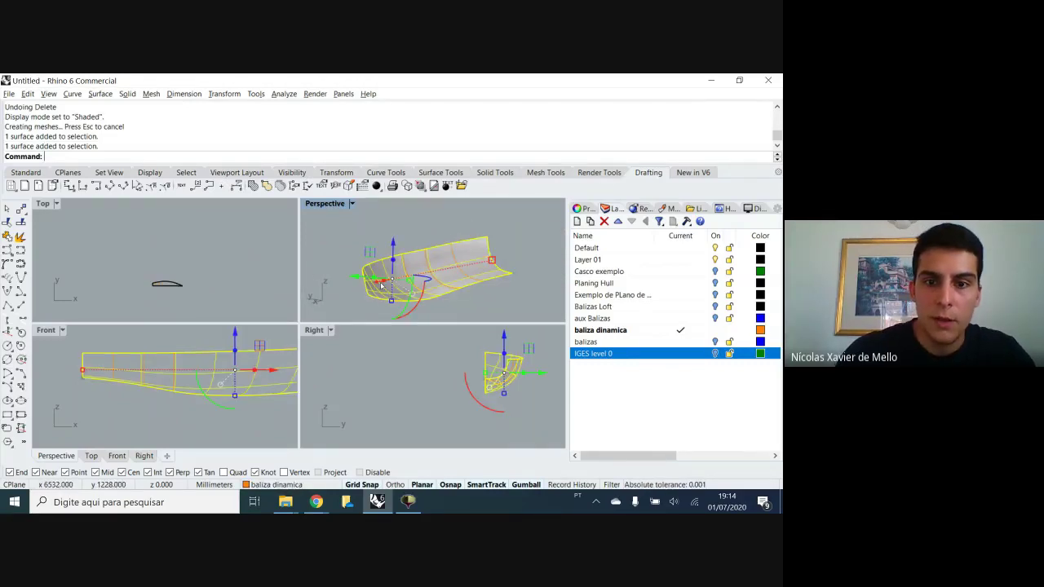
left_click(284, 94)
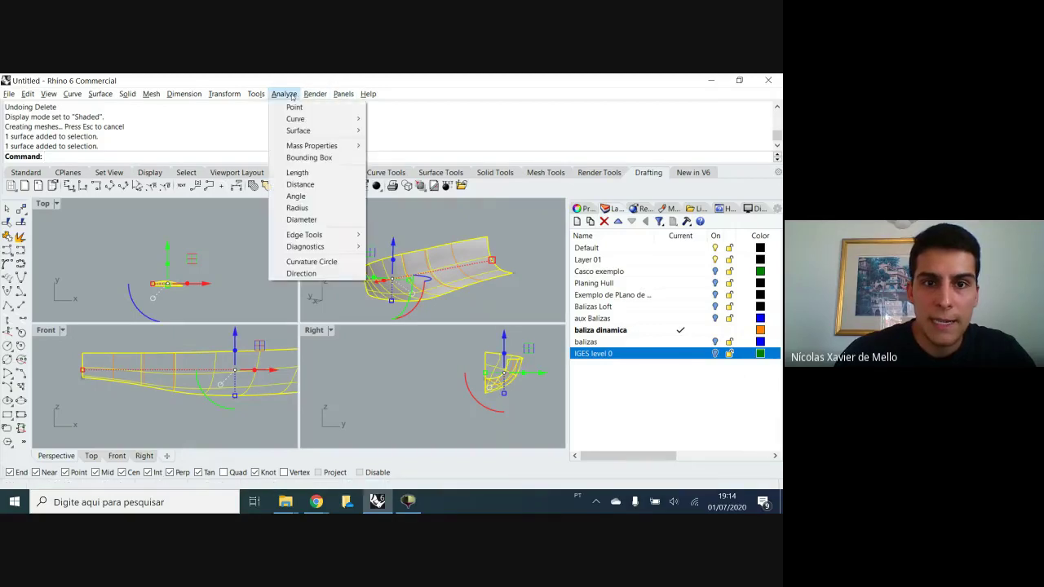
mouse_move(291, 123)
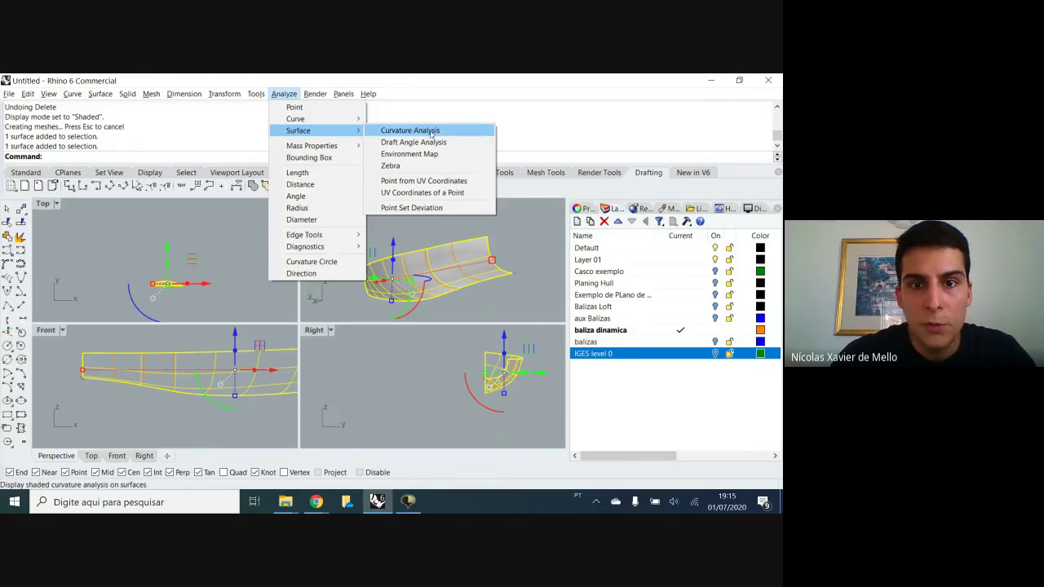
left_click(432, 132)
left_click_drag(78, 123, 190, 127)
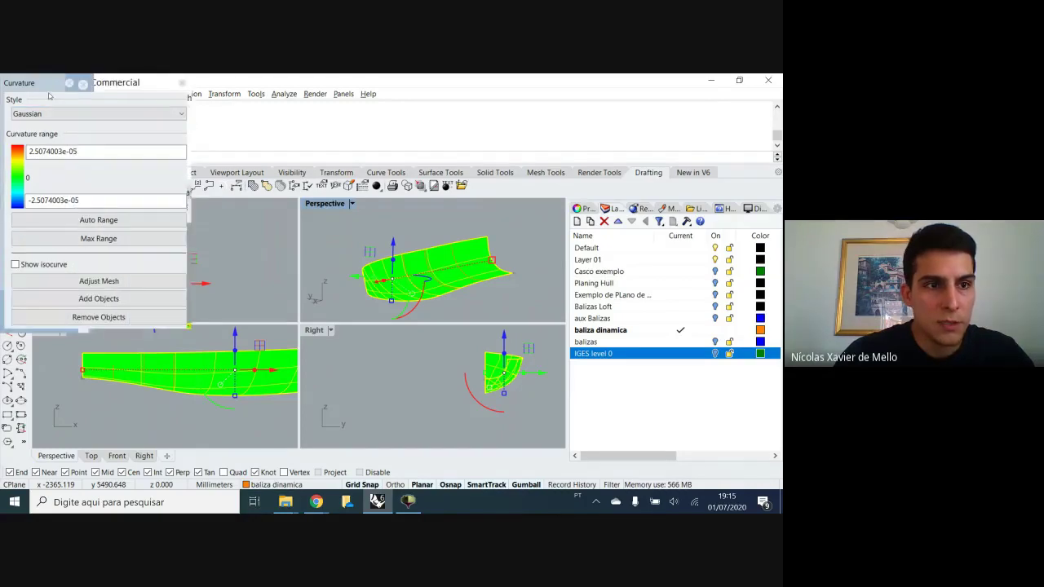
left_click_drag(35, 84, 107, 160)
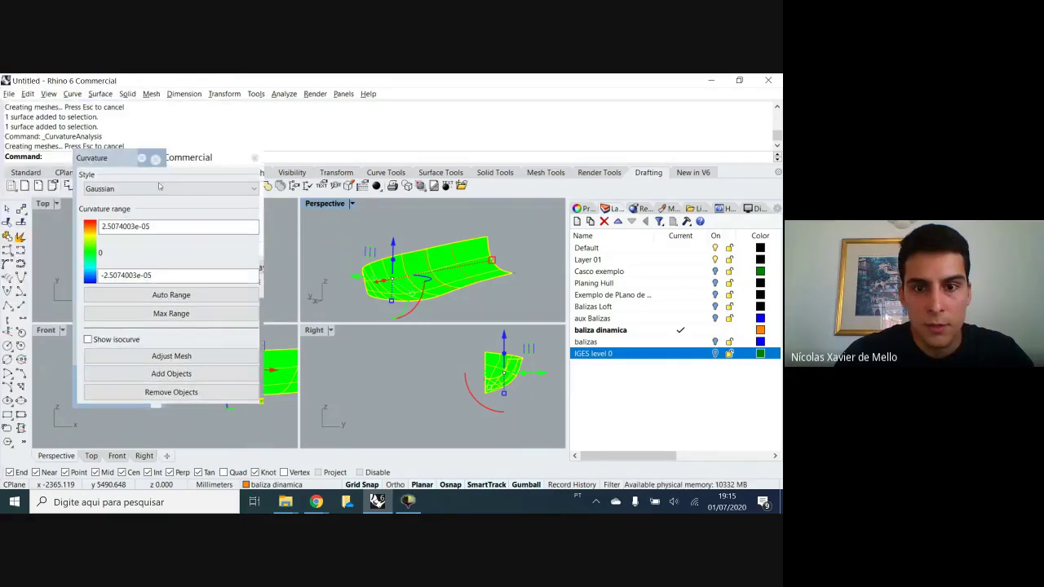
Examine the hull's Gaussian curvature with the automatic range and with the maximum range
left_click(490, 295)
right_click_drag(506, 285, 457, 266)
left_click(445, 274)
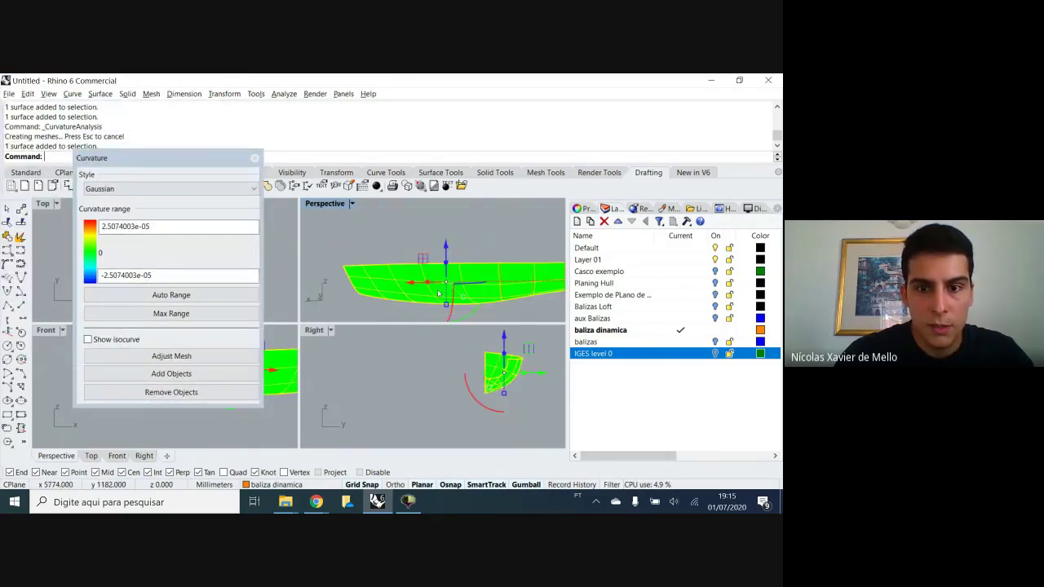
left_click(196, 296)
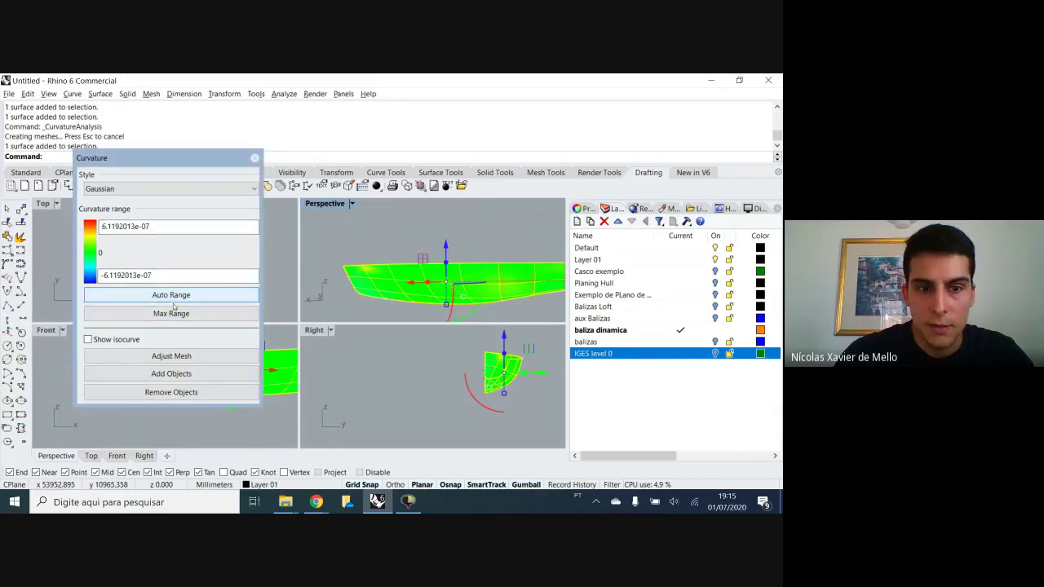
left_click(172, 315)
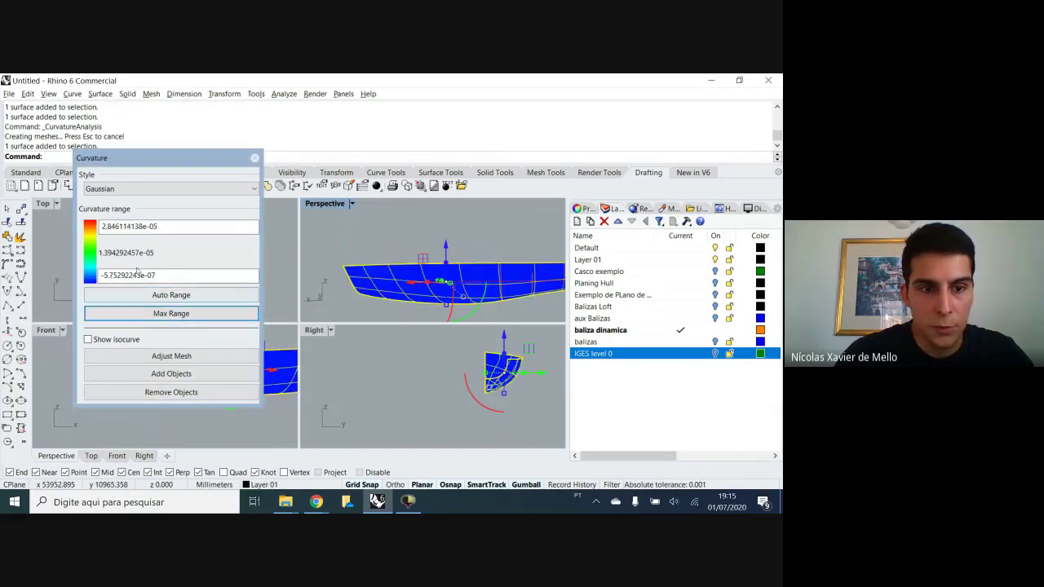
left_click_drag(185, 278, 117, 276)
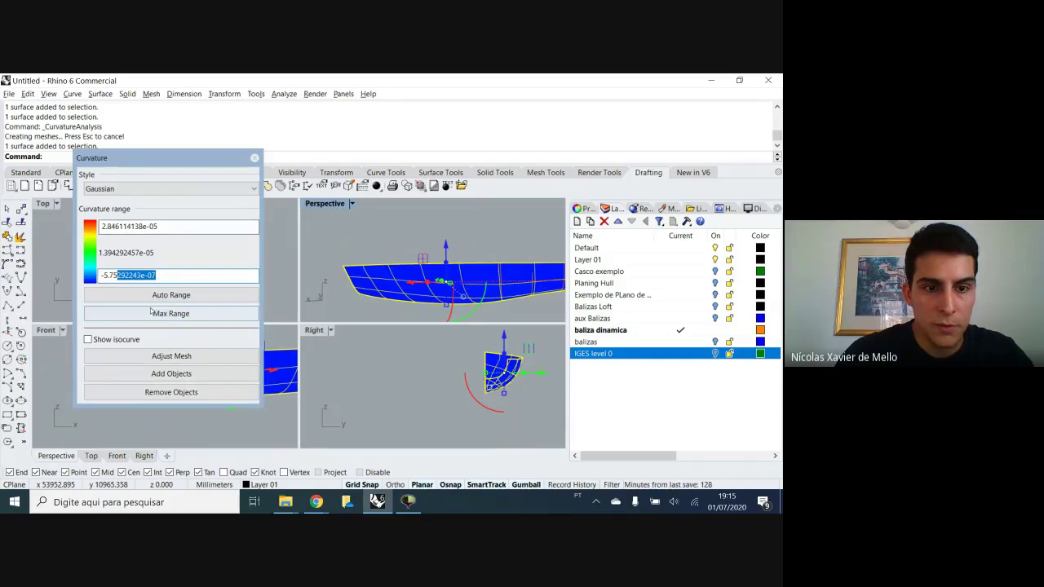
Switch the curvature style to Max radius with an automatic range and view the hull's color map
left_click(106, 191)
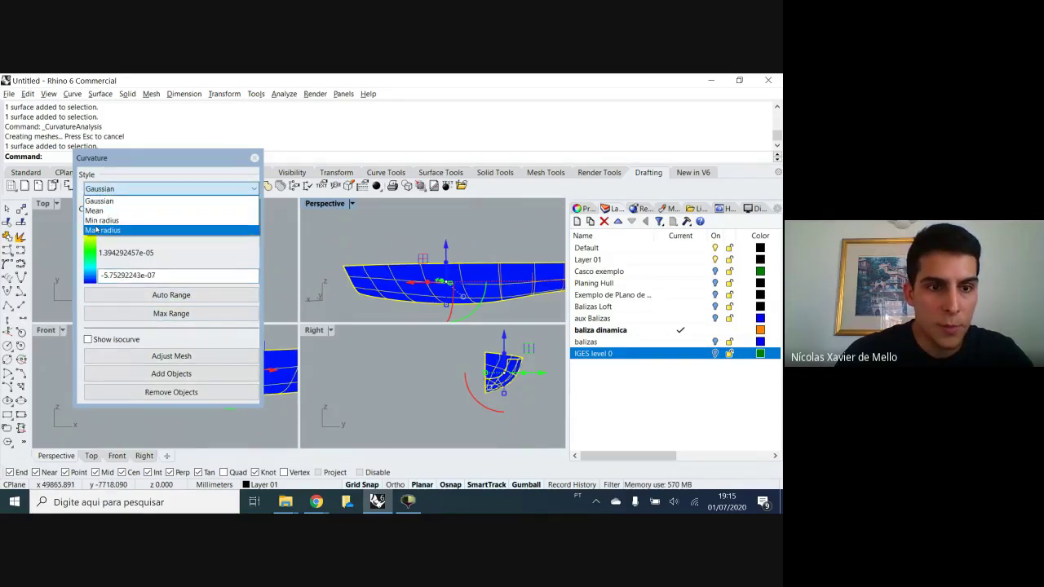
left_click(98, 231)
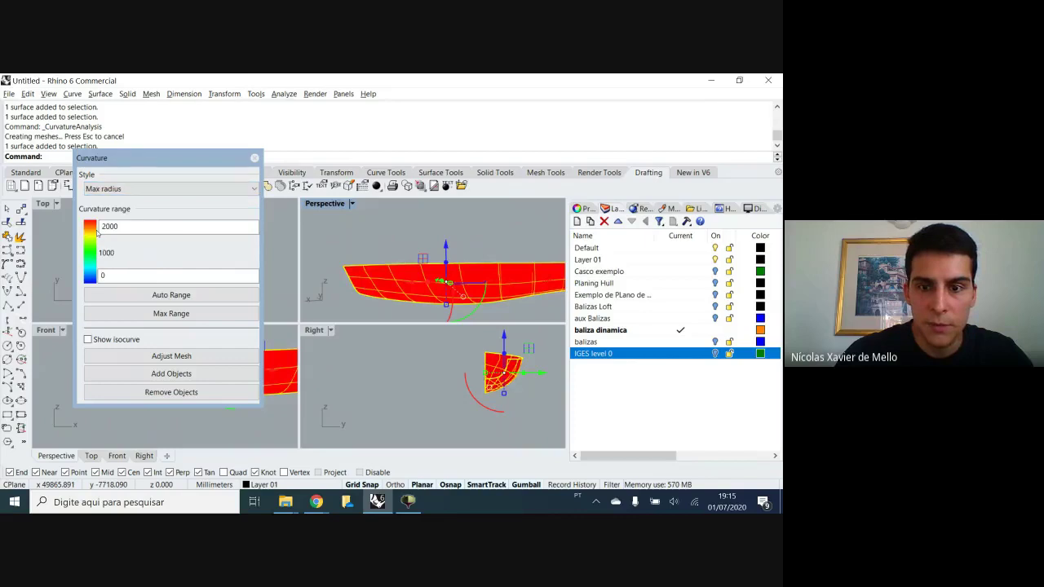
left_click(172, 294)
right_click_drag(493, 242, 530, 234)
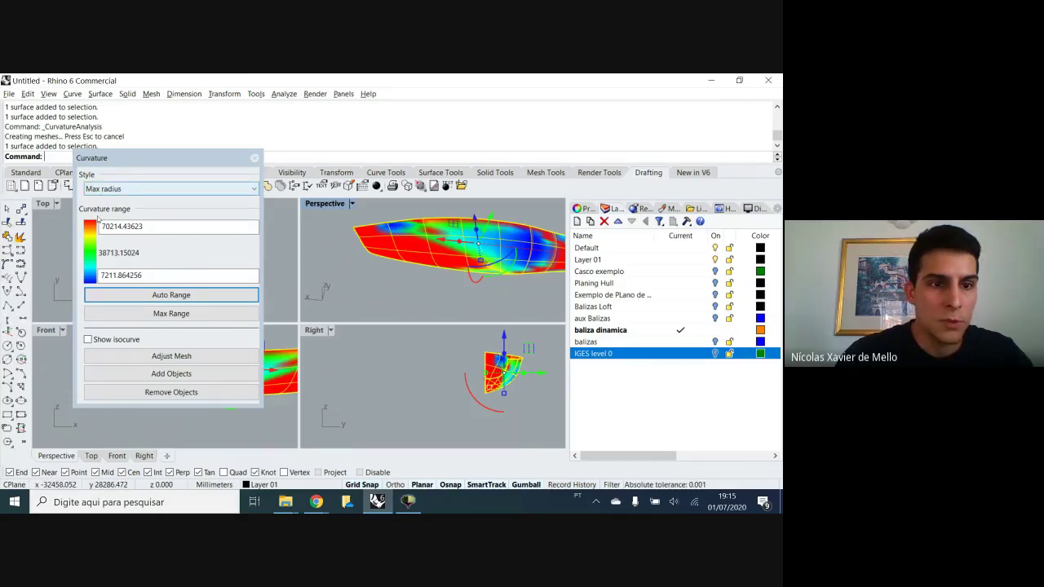
Switch the curvature style to Mean and compare the automatic and maximum ranges on the hull
left_click(202, 191)
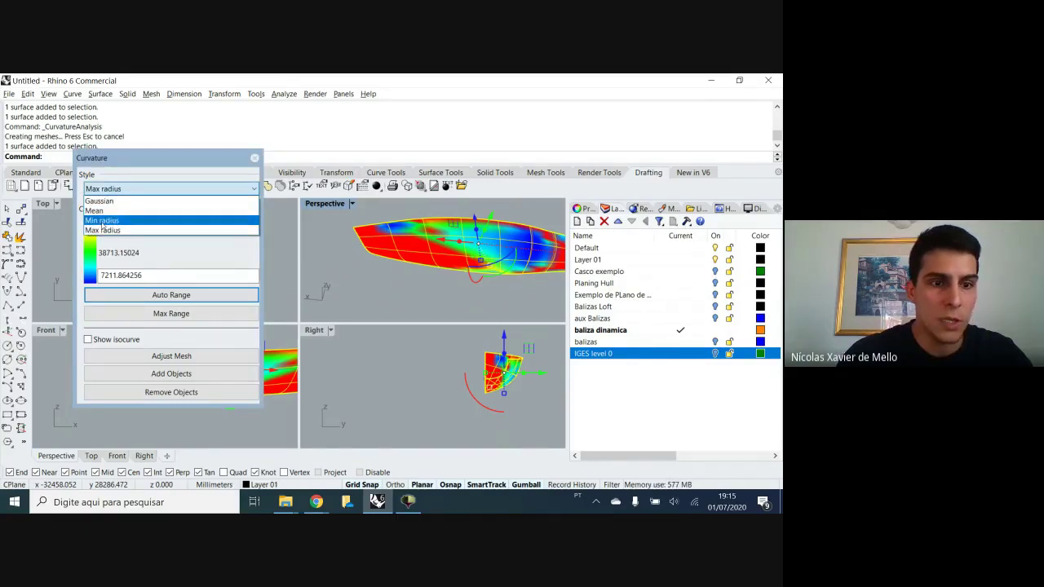
left_click(107, 212)
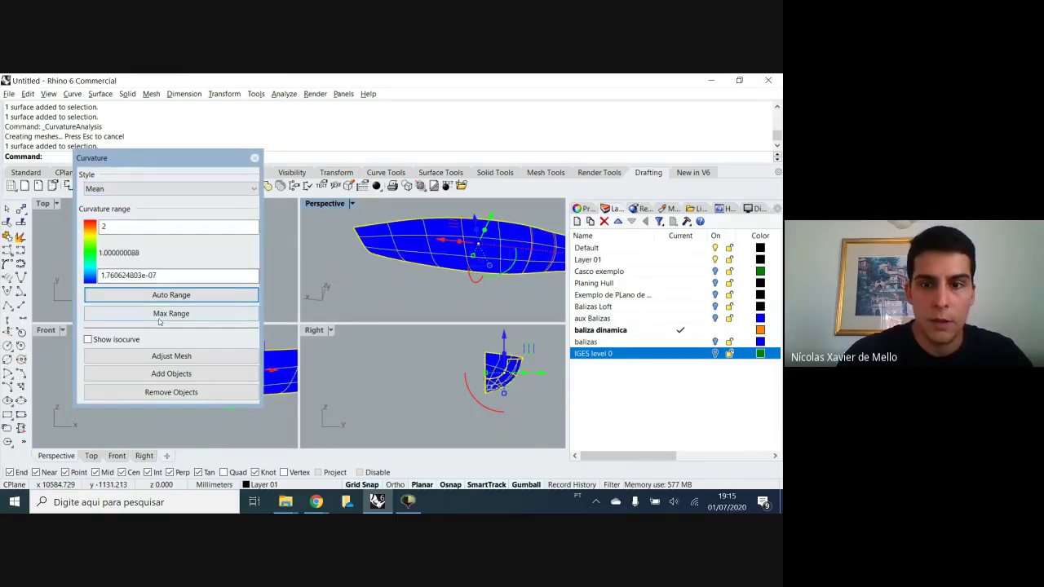
left_click(168, 296)
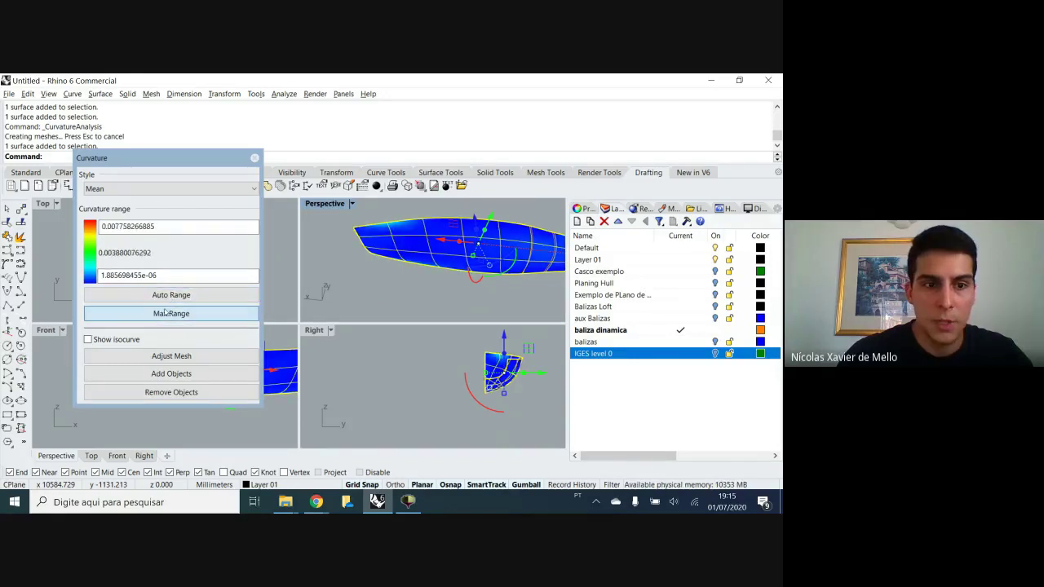
left_click(170, 313)
right_click_drag(343, 274, 403, 299)
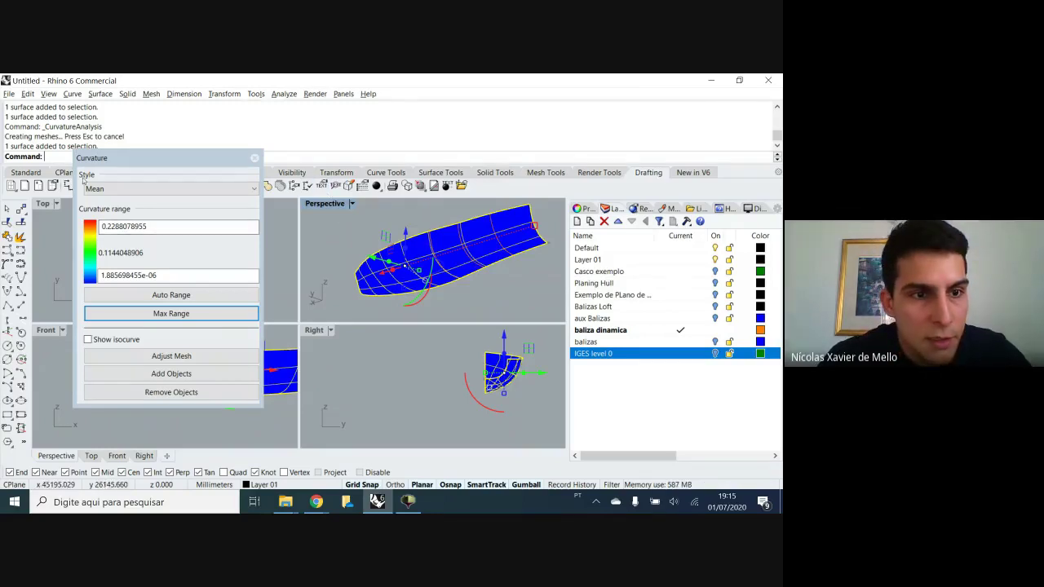
Switch the curvature style to Min radius and apply the automatic range to the hull's color map
left_click(122, 189)
left_click(112, 222)
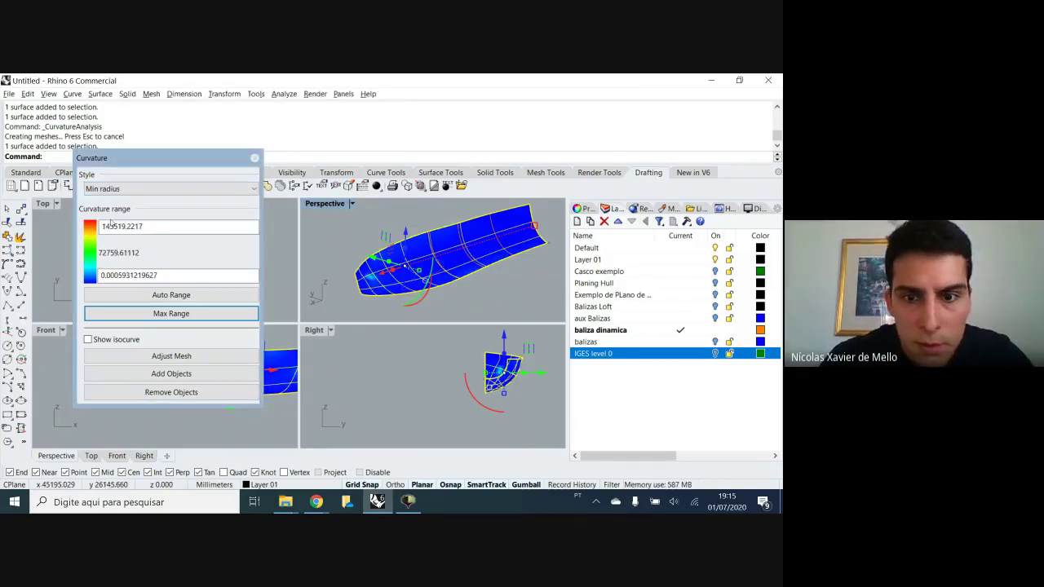
left_click(161, 299)
Switch the curvature style to Max radius and examine the hull's color map close to the bow
left_click(163, 188)
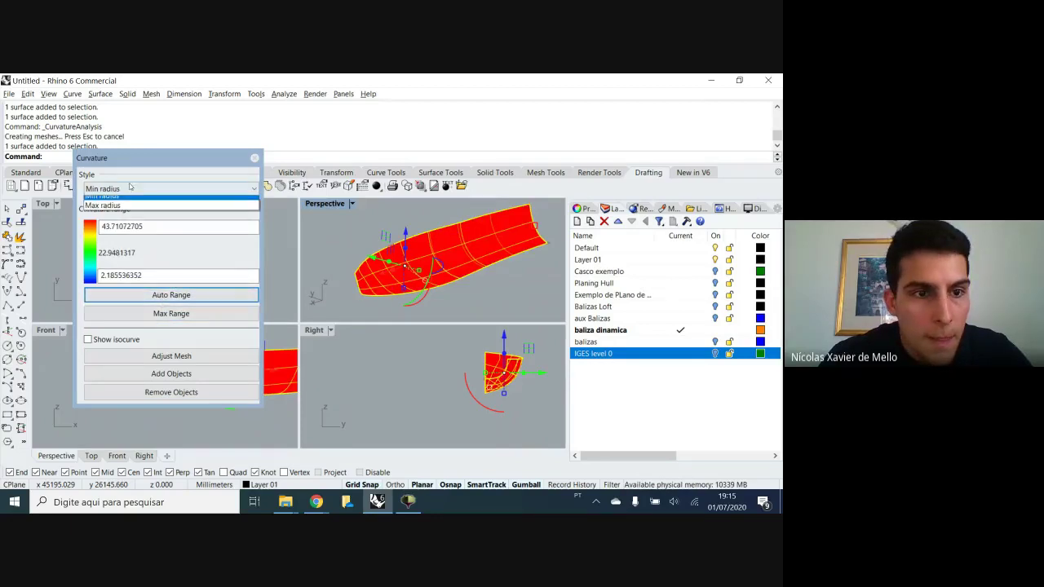
left_click(137, 232)
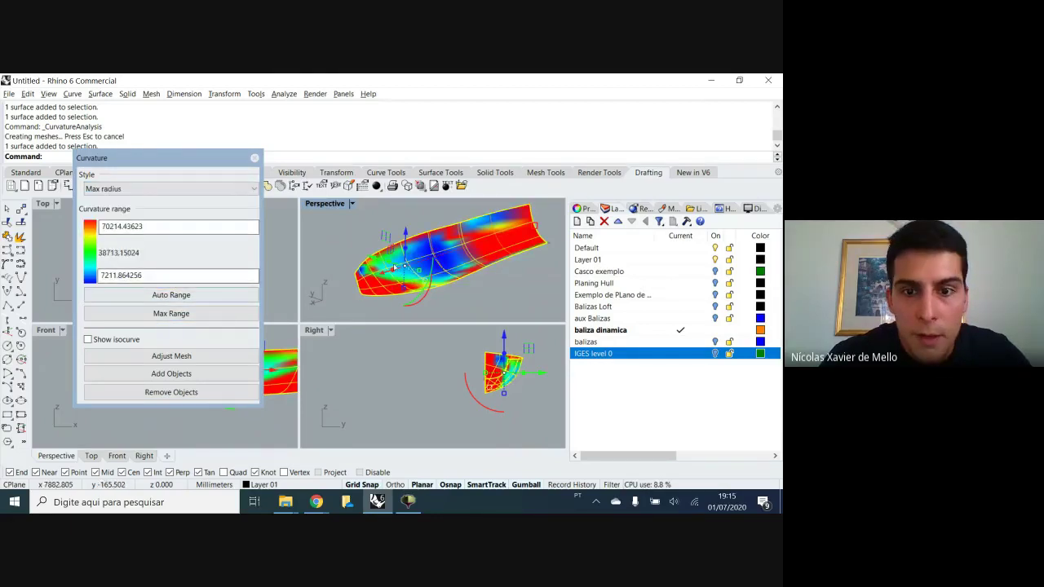
right_click_drag(434, 263, 420, 282)
scroll(420, 283, "up", 5)
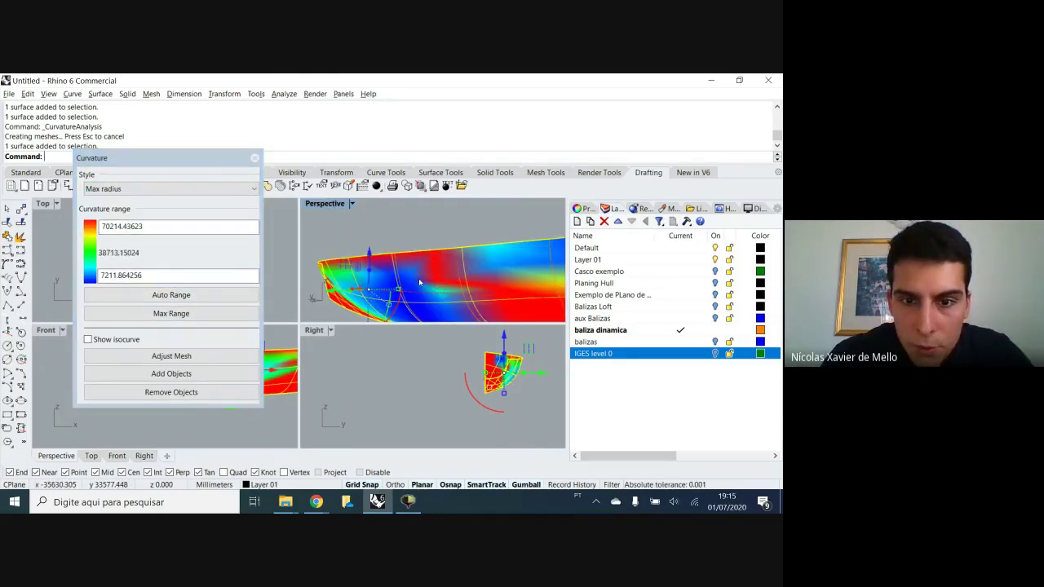
Turn on the hull's control points and try moving one lower hull point slightly while the curvature display is active
left_click_drag(204, 158, 115, 234)
key("F10")
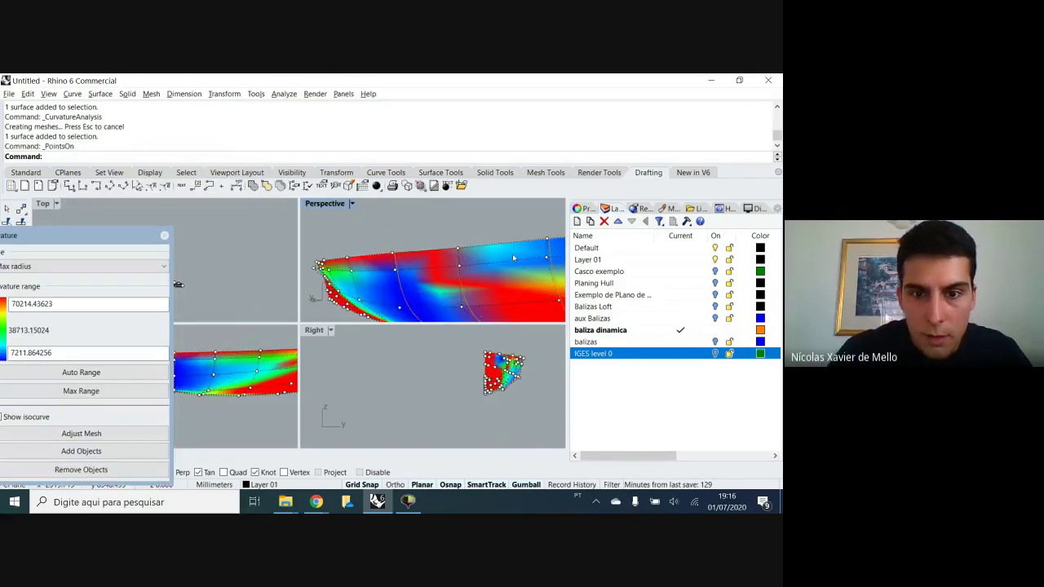
left_click(400, 310)
scroll(395, 311, "down", 4)
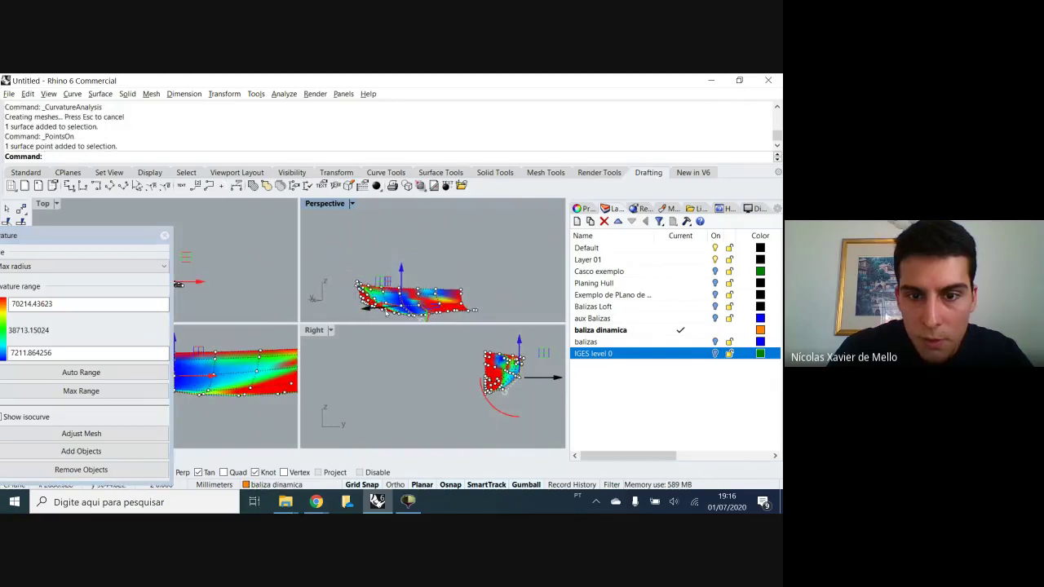
mouse_move(395, 311)
left_mouse_down()
mouse_move(371, 310)
mouse_move(395, 311)
mouse_move(385, 310)
left_mouse_up()
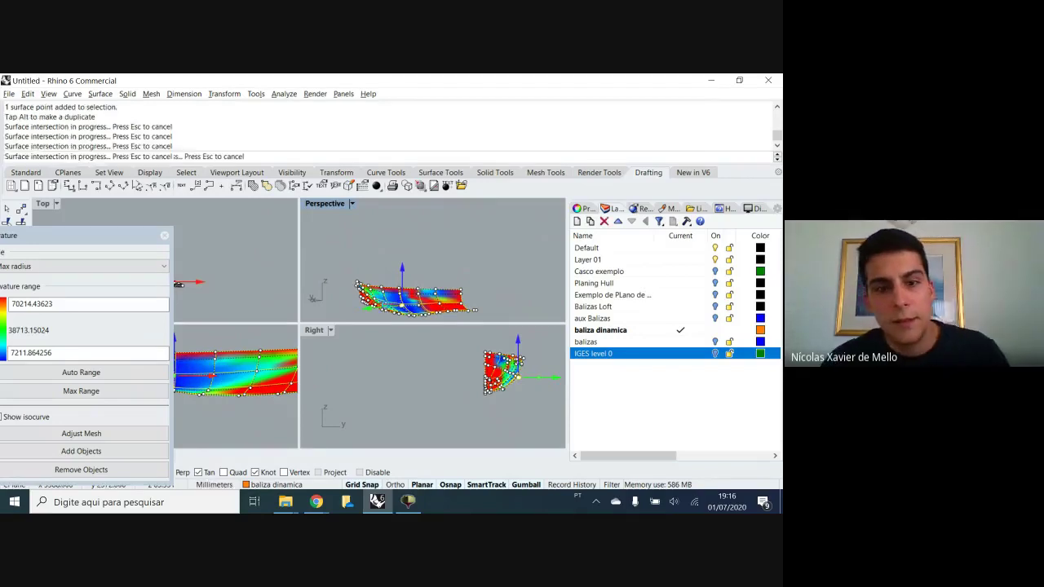
Undo the control point move and close the curvature analysis of the hull
left_click(166, 235)
key("ctrl+z")
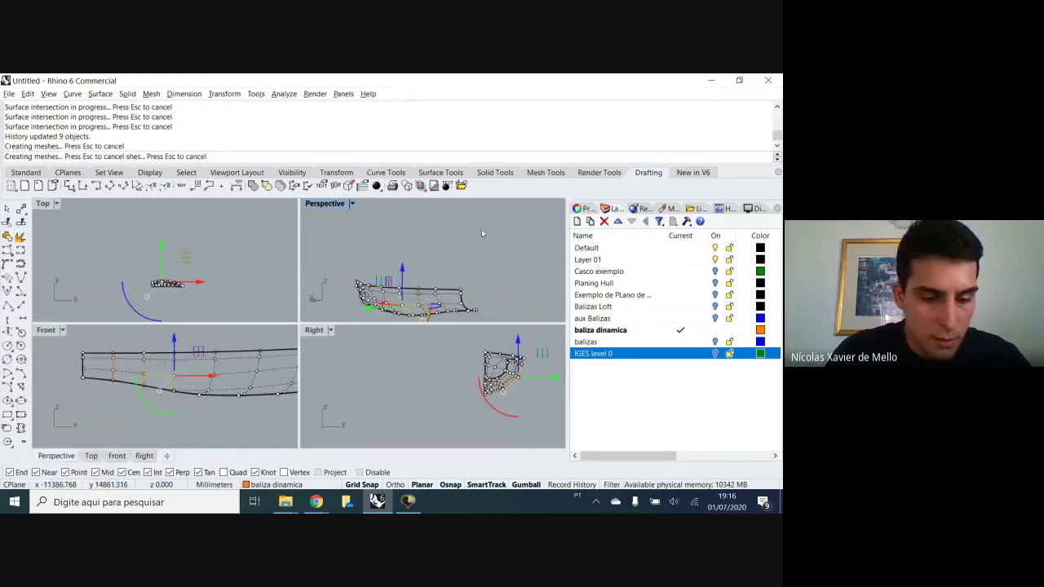
left_click(183, 236)
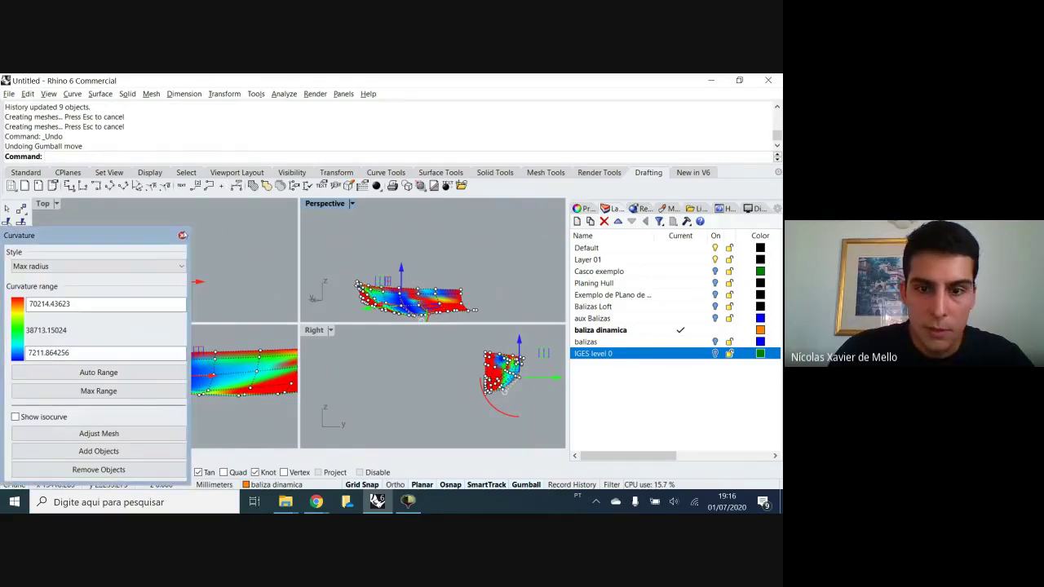
key("Escape")
Hide the hull surface
right_click_drag(387, 258, 484, 244)
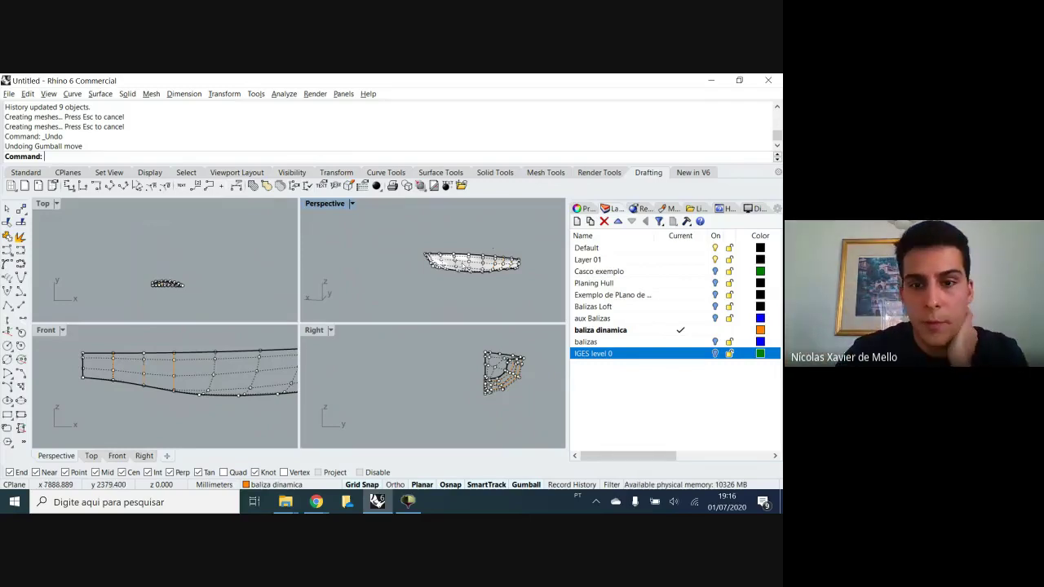
scroll(462, 264, "up", 3)
left_click(485, 268)
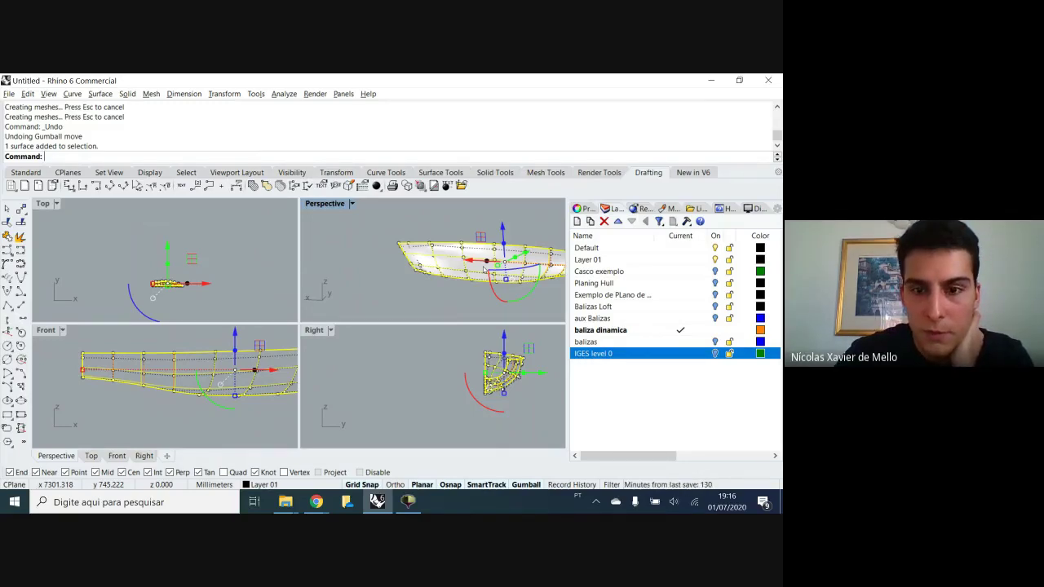
middle_click(386, 275)
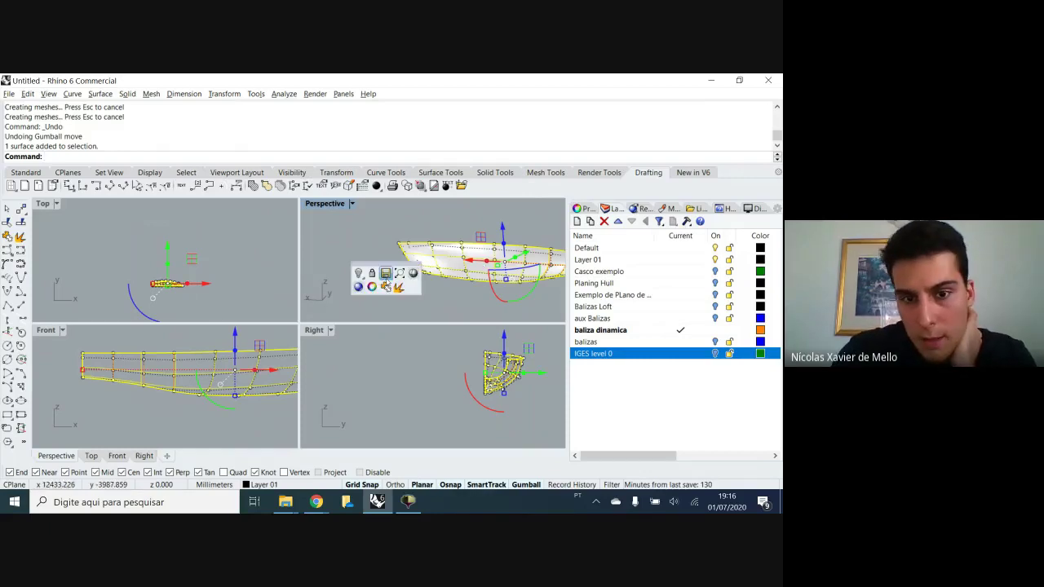
left_click(358, 273)
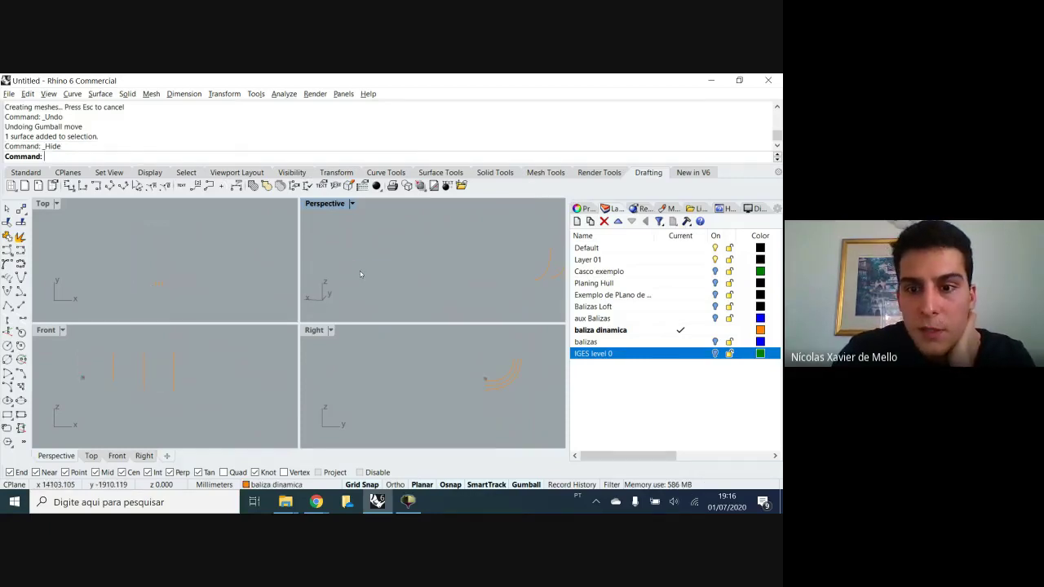
Show all hidden objects so the hull surface and all its station curves are displayed
middle_click(468, 285)
left_click(454, 277)
middle_click(444, 284)
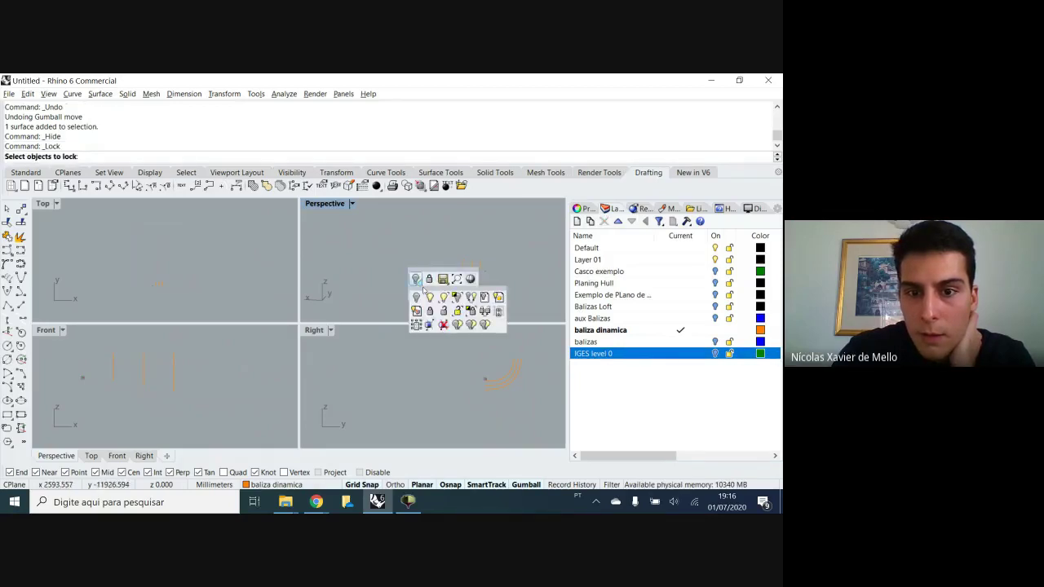
right_click(416, 280)
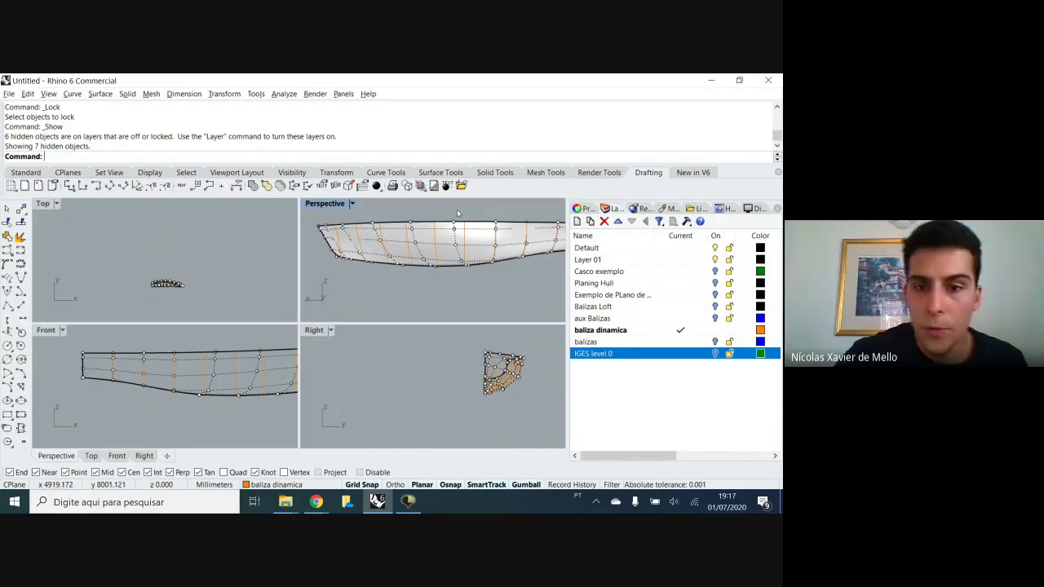
Turn off the control points of the hull surface
scroll(451, 227, "up", 2)
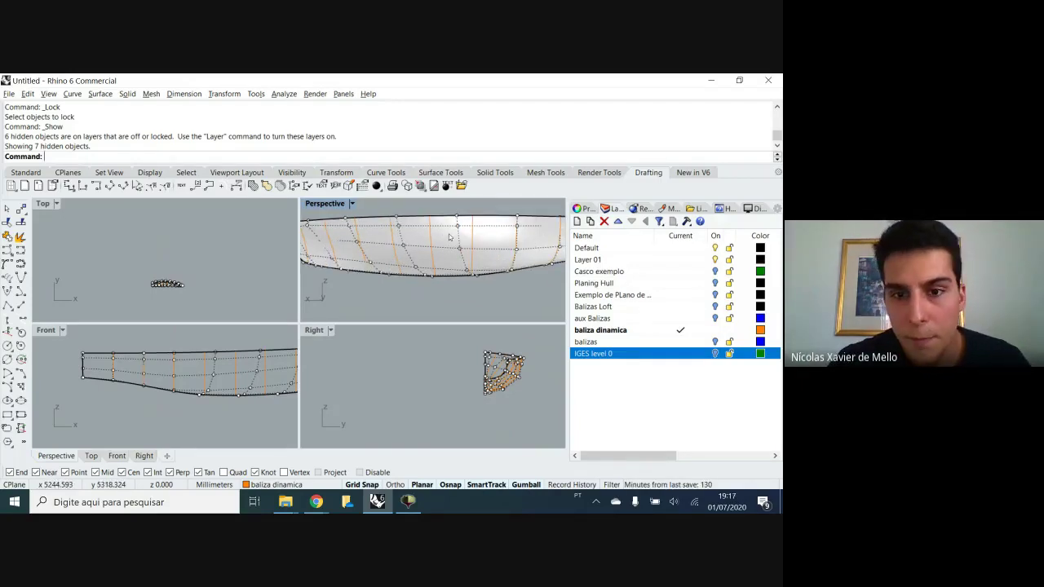
left_click(445, 246)
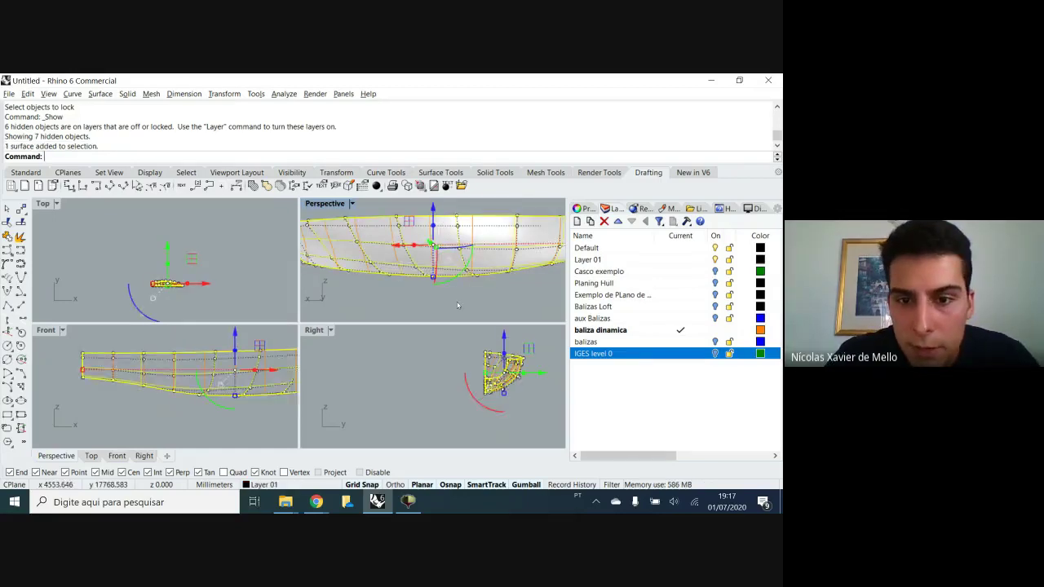
key("Escape")
scroll(425, 257, "down", 3)
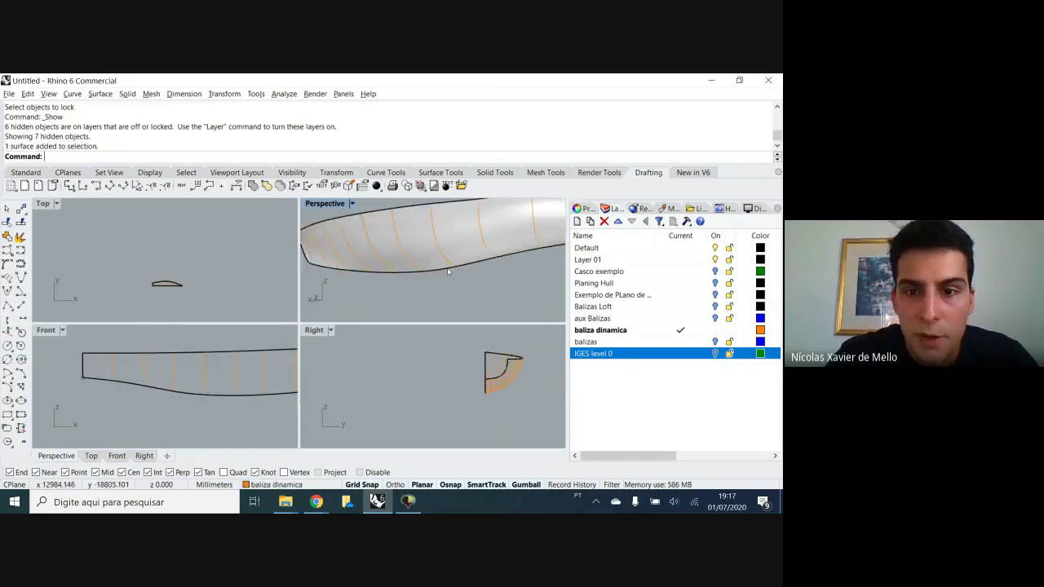
Examine the hull's side profile and station curves in an enlarged Perspective view and the four-view layout
double_click(333, 204)
right_click_drag(359, 237, 433, 322)
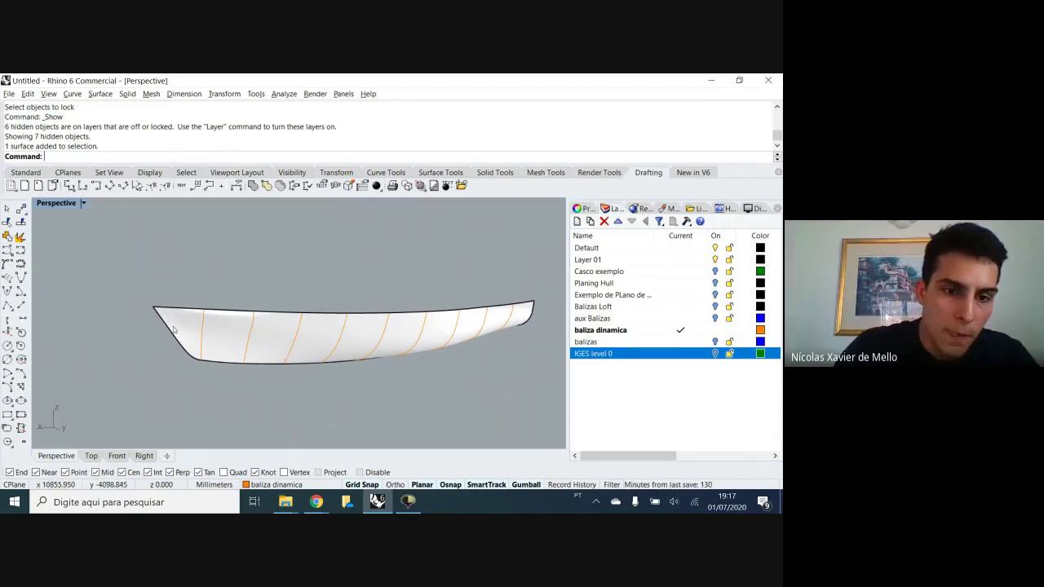
scroll(197, 371, "up", 3)
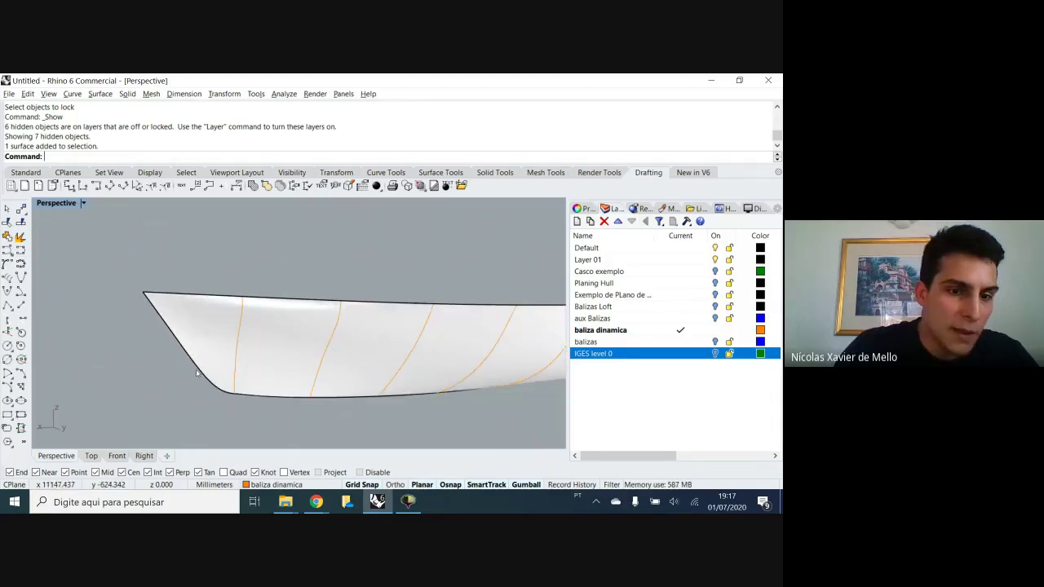
double_click(56, 203)
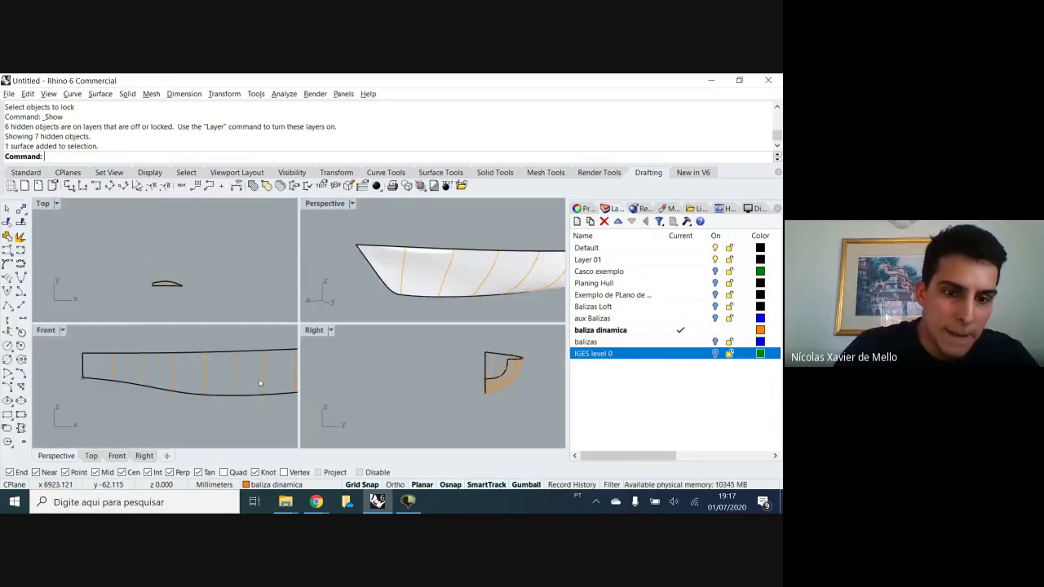
scroll(171, 380, "up", 3)
scroll(390, 270, "down", 3)
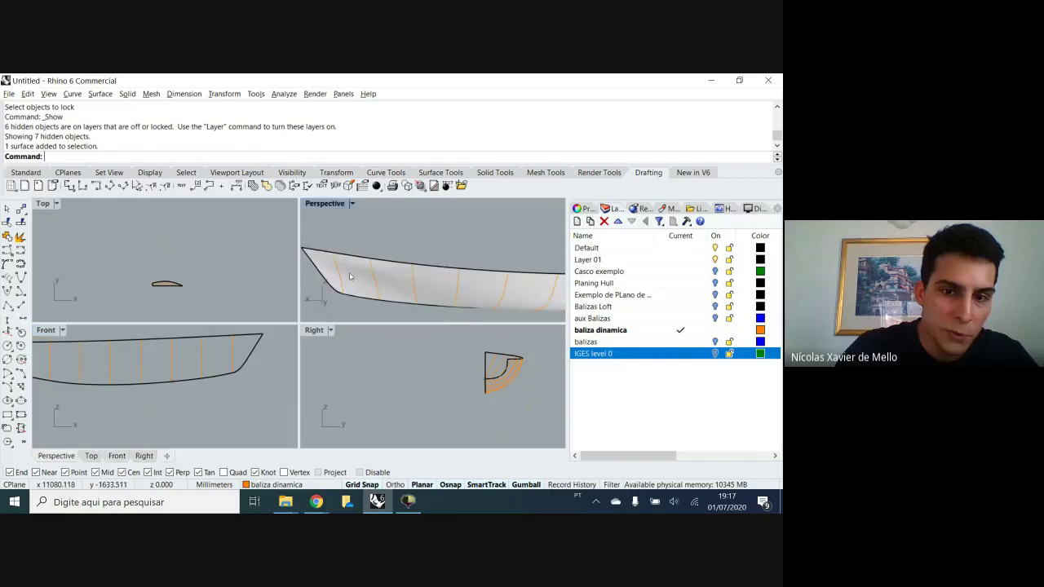
Select the hull surface in an enlarged Perspective view and inspect its isocurves around the lower bow
left_click(351, 277)
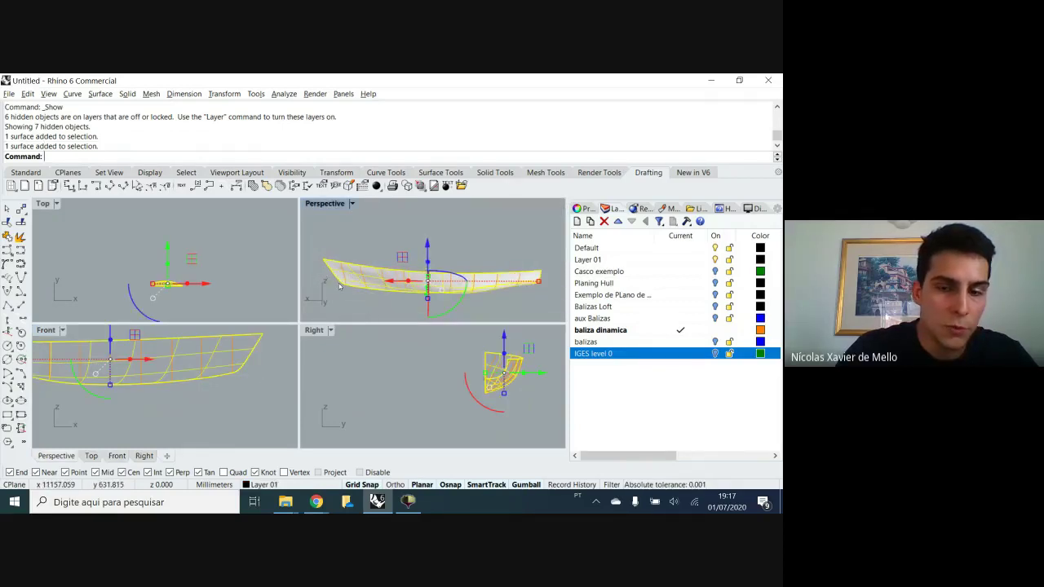
scroll(325, 279, "up", 3)
key("Escape")
double_click(340, 203)
scroll(269, 293, "down", 3)
left_click(237, 303)
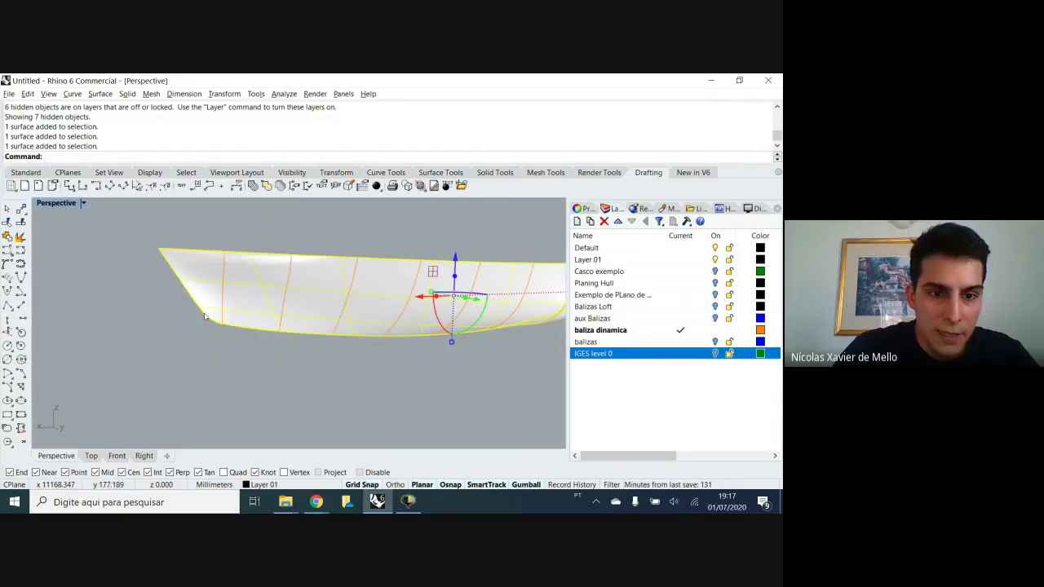
scroll(228, 315, "up", 3)
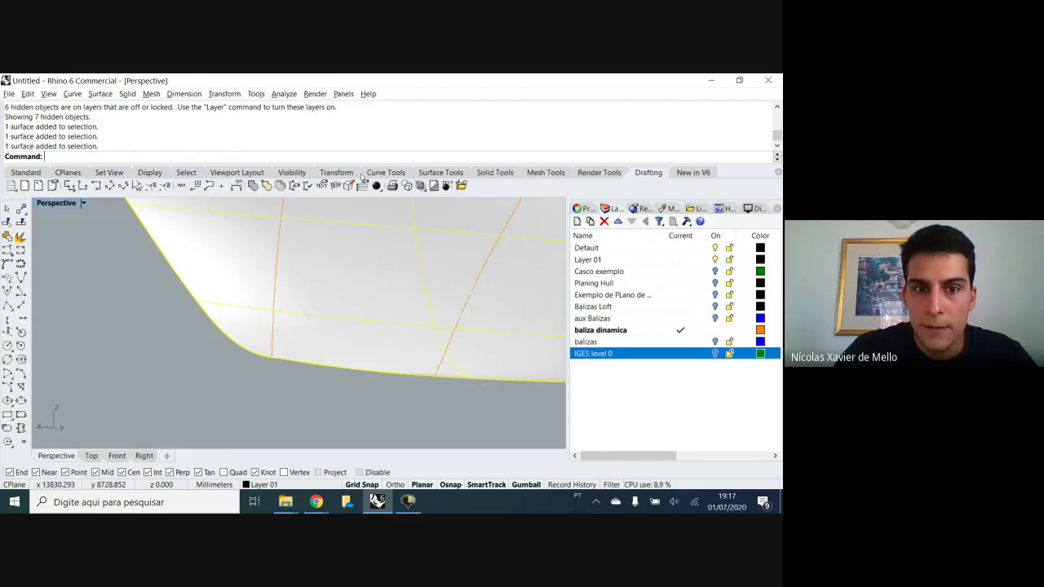
key("Escape")
scroll(362, 324, "down", 3)
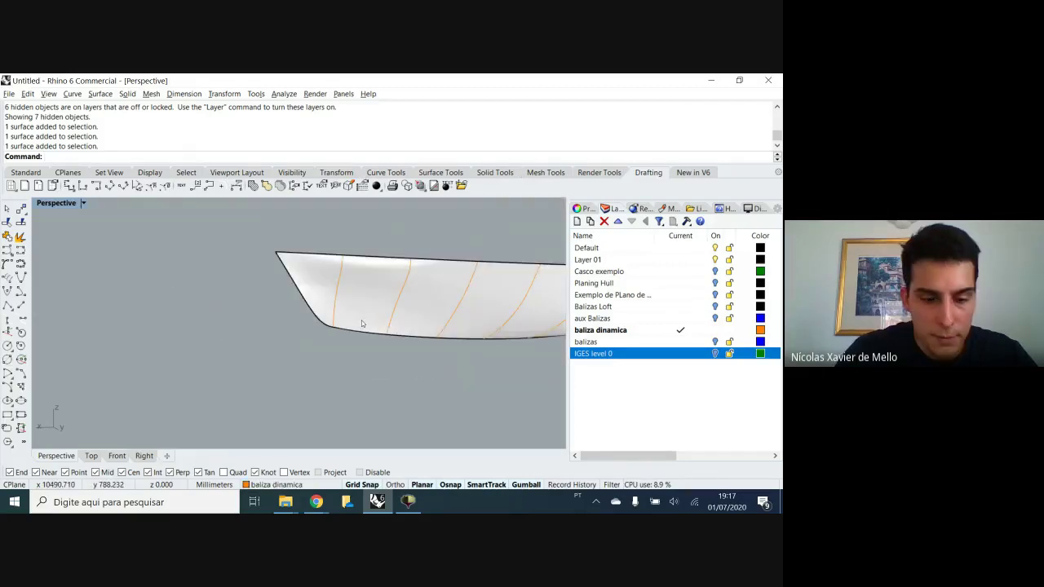
Select all the station curves with SelCrv and hide them
type("SelCrv")
key("Return")
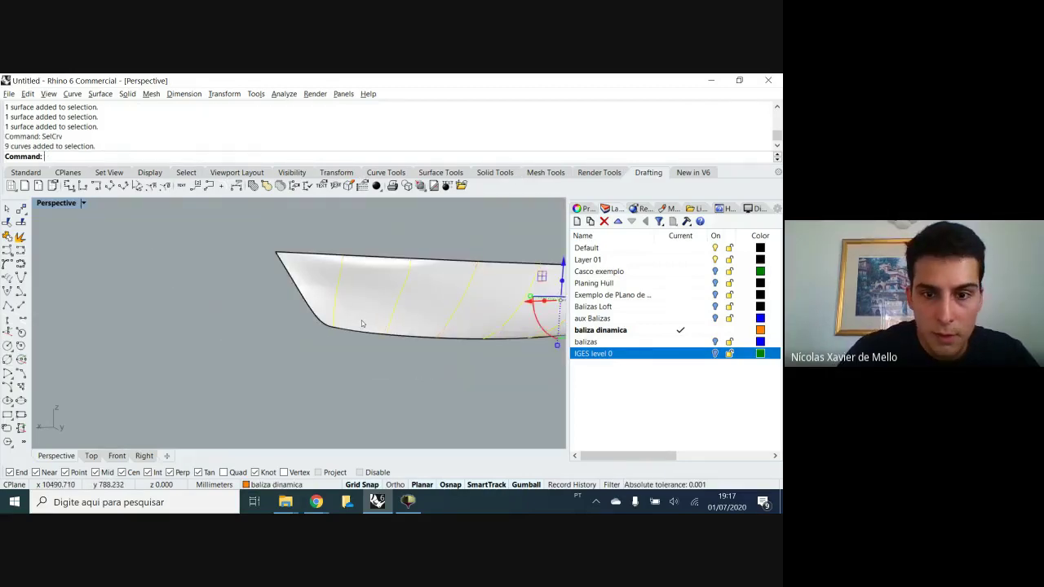
middle_click(362, 324)
left_click(389, 317)
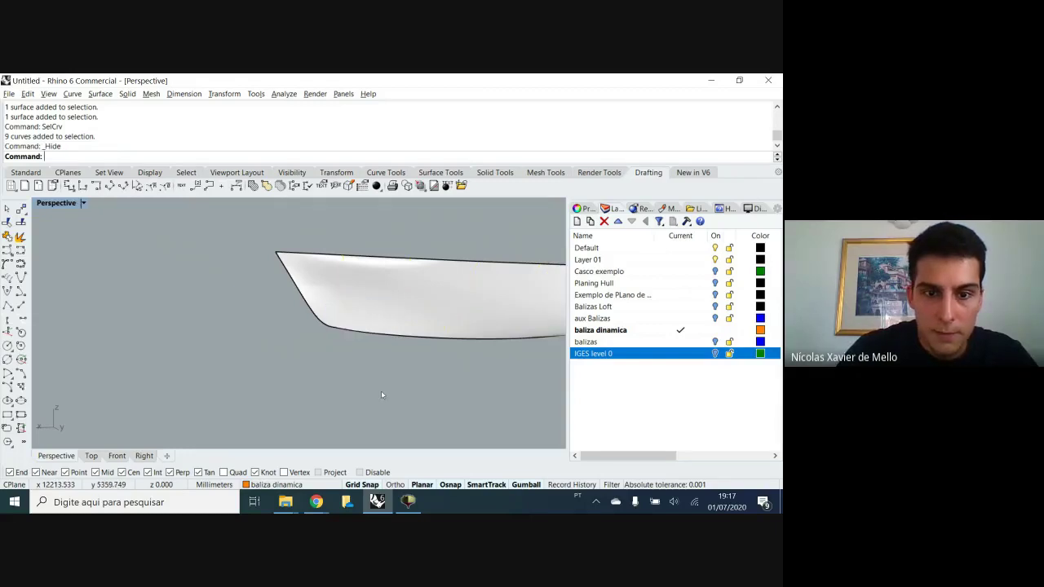
Turn on the hull surface's control points and inspect their distribution near the bow
left_click(368, 304)
key("F10")
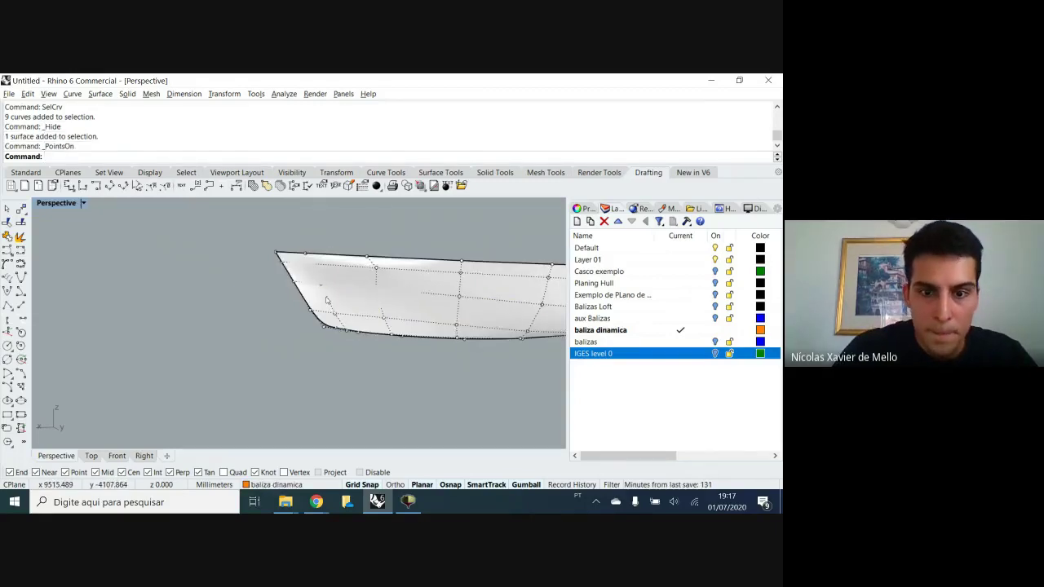
scroll(332, 308, "up", 5)
scroll(332, 309, "down", 4)
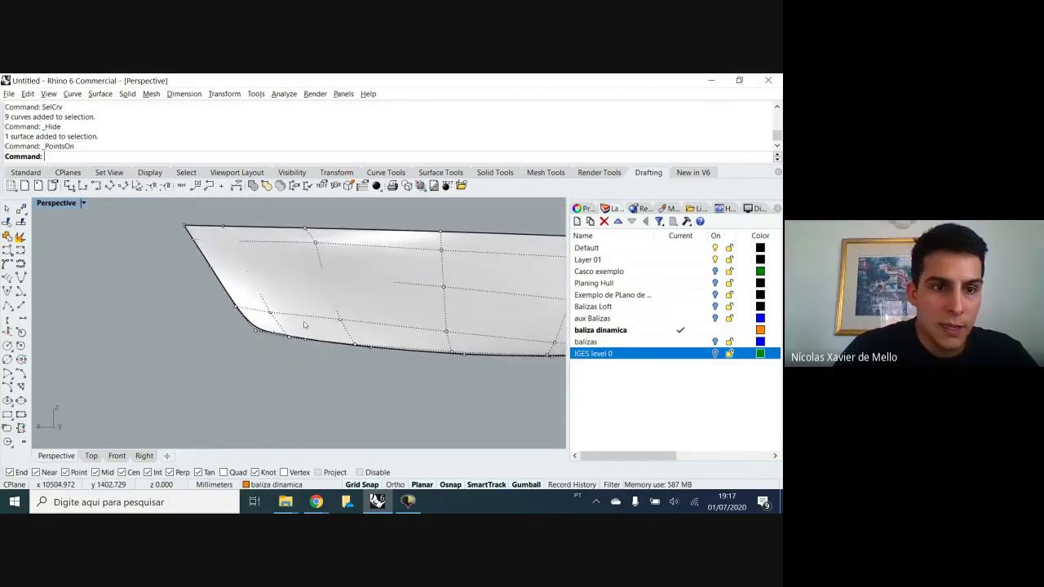
Insert several U-direction knots into the hull surface, stacked just above the keel at the lower bow
left_click(432, 172)
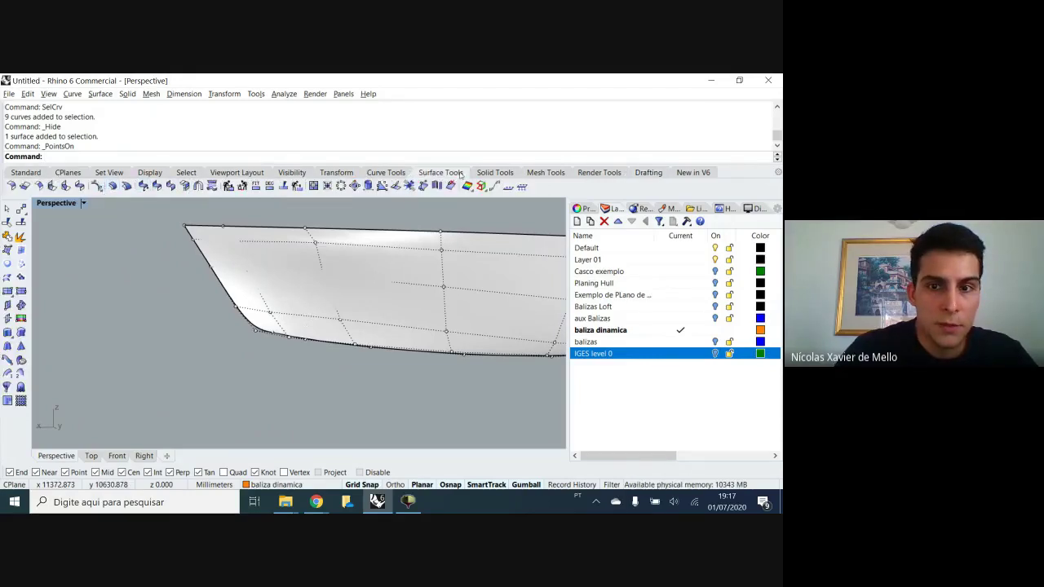
left_click(98, 188)
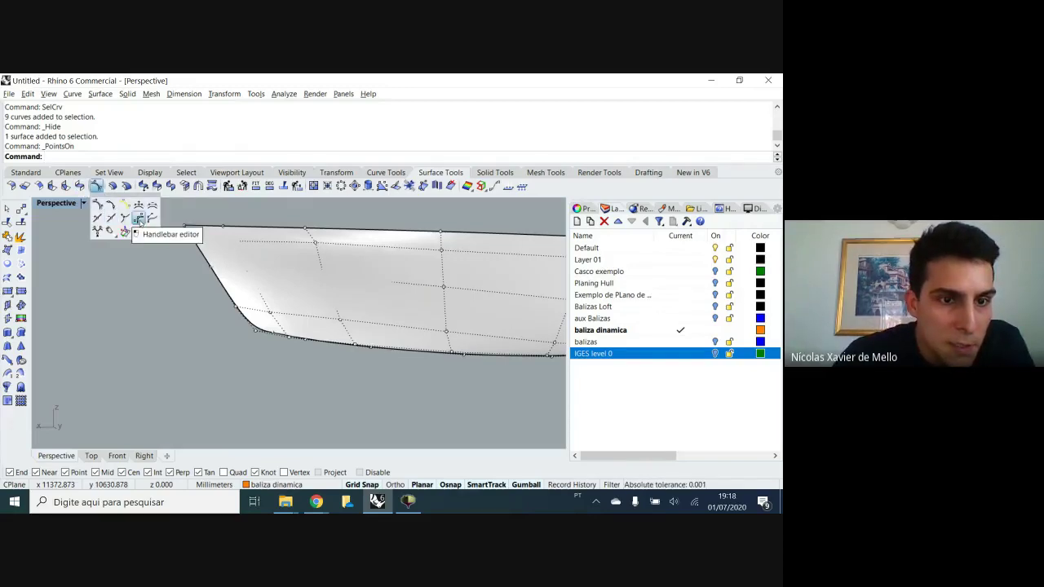
left_click(97, 218)
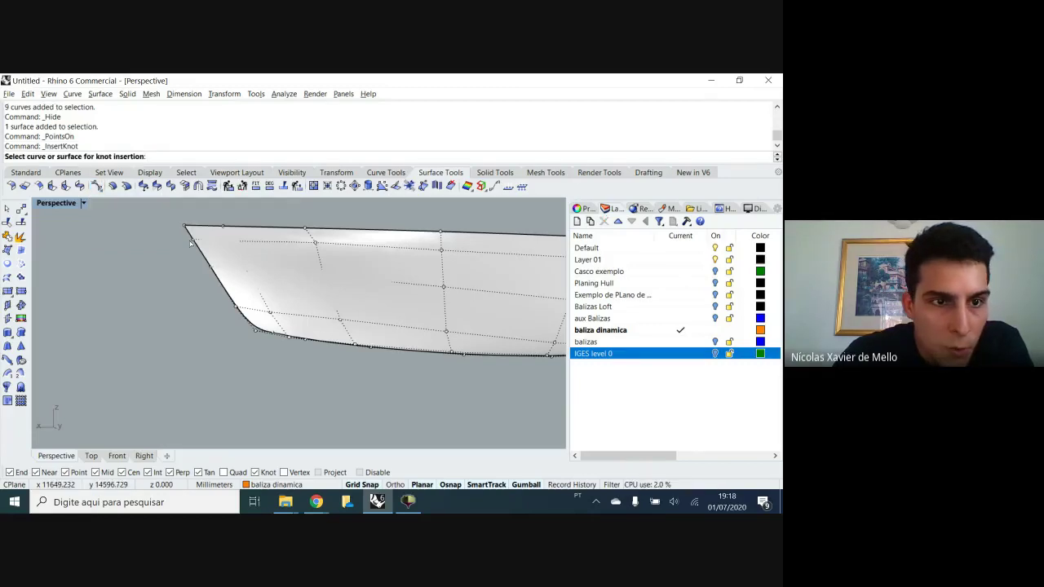
left_click(303, 325)
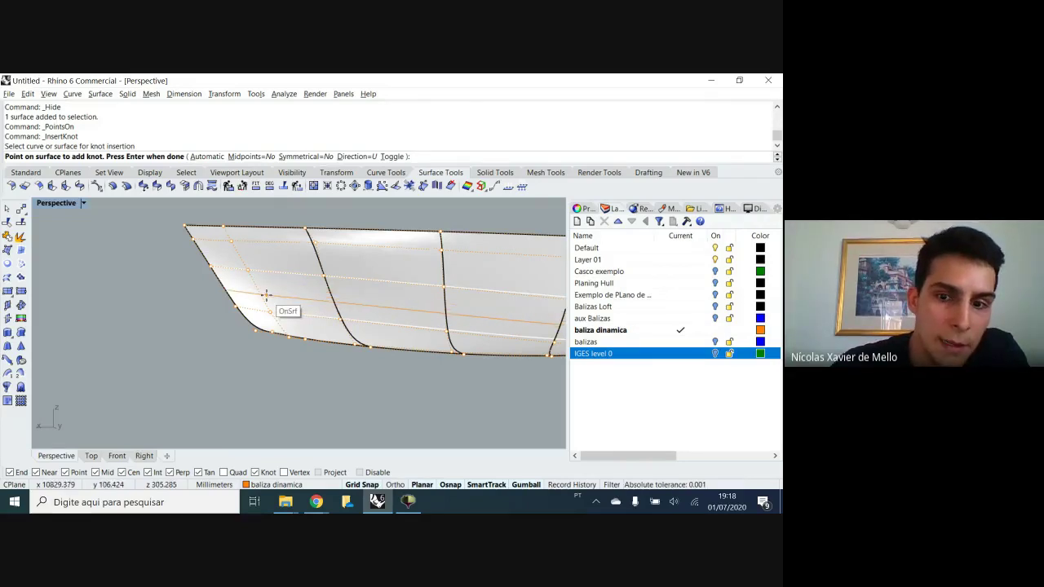
scroll(266, 295, "down", 5)
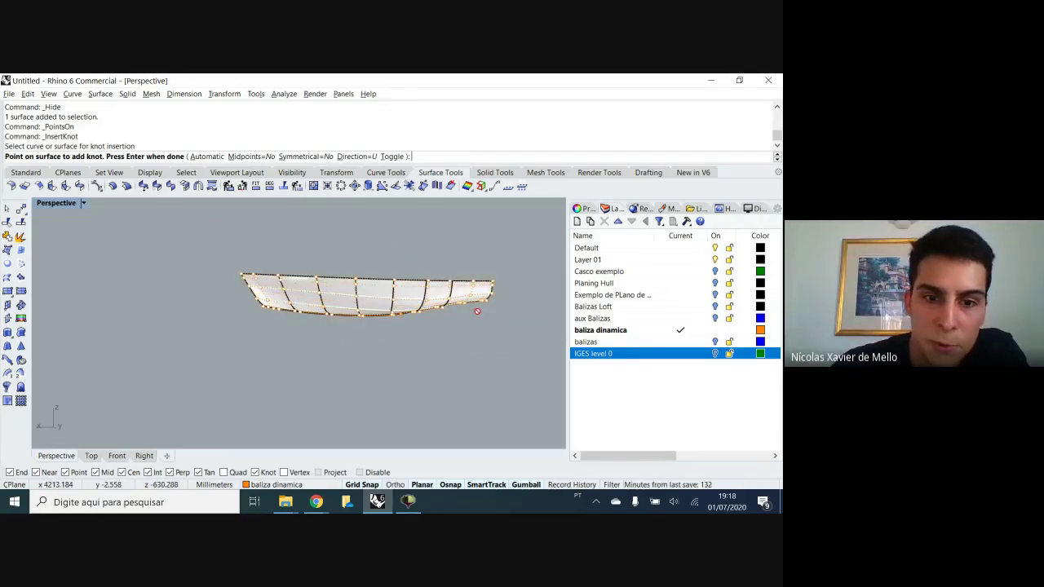
scroll(234, 319, "up", 6)
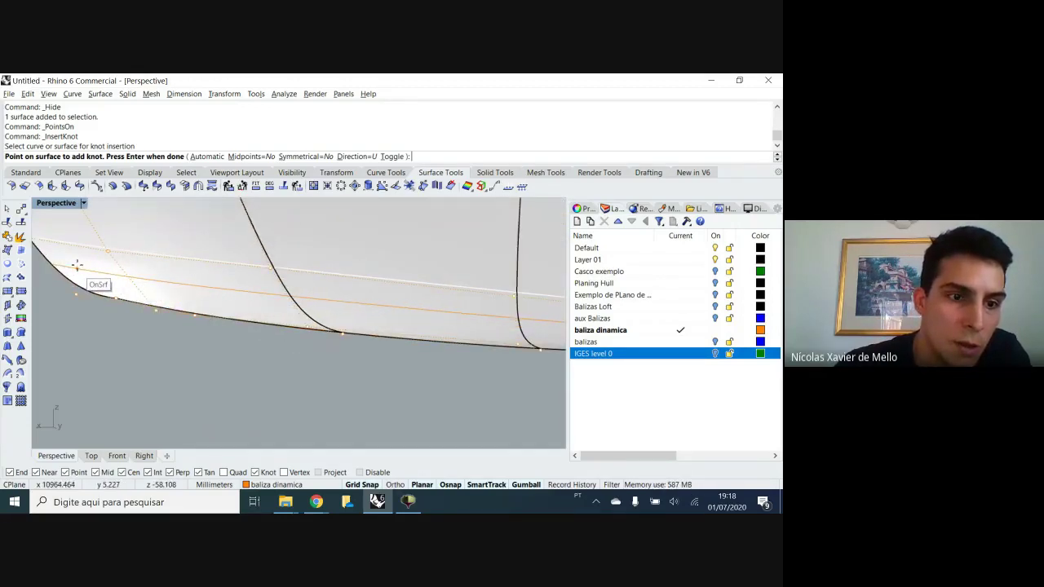
left_click(94, 274)
left_click(109, 280)
left_click(104, 281)
left_click(104, 283)
key("Return")
Examine the control-point rows along the hull's bottom from the bow to the stern
right_click_drag(105, 284, 287, 213)
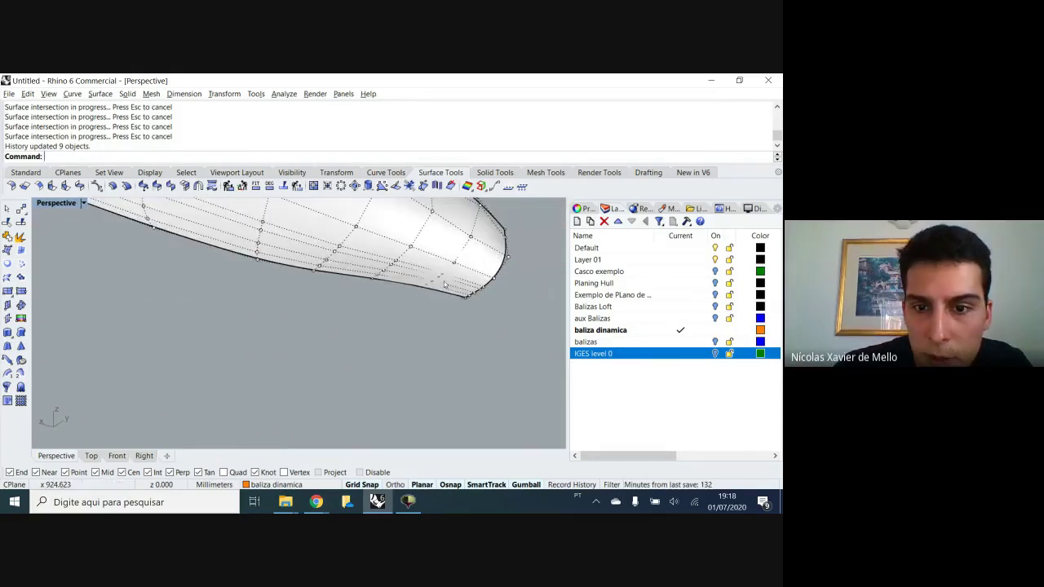
scroll(335, 298, "up", 5)
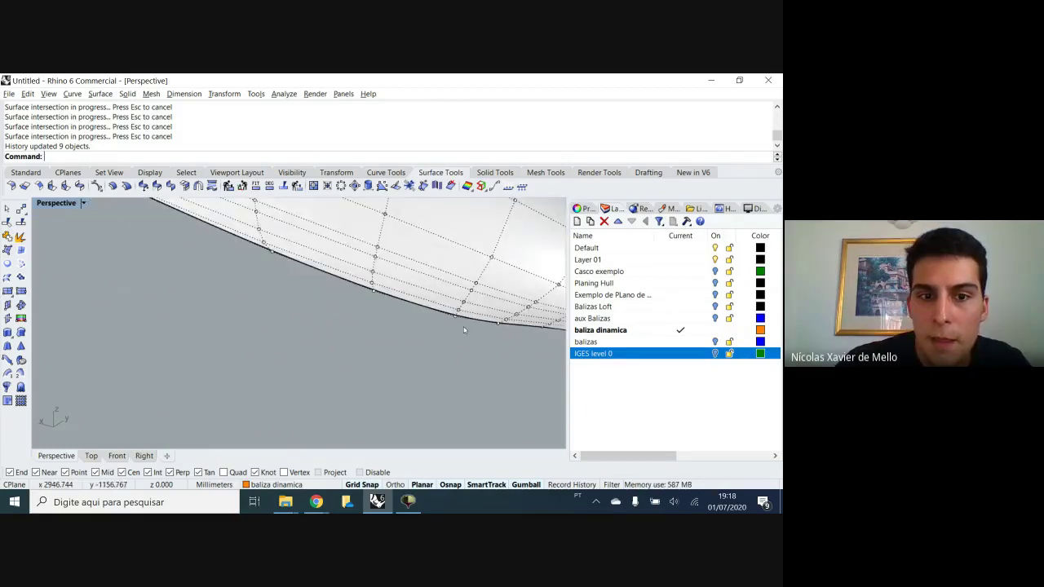
scroll(279, 220, "down", 4)
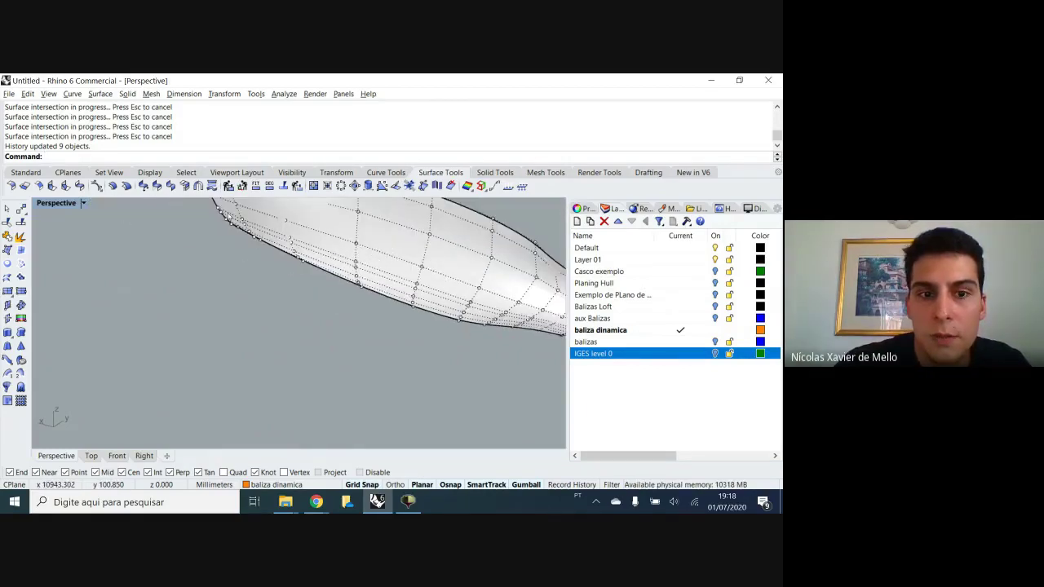
scroll(234, 216, "down", 2)
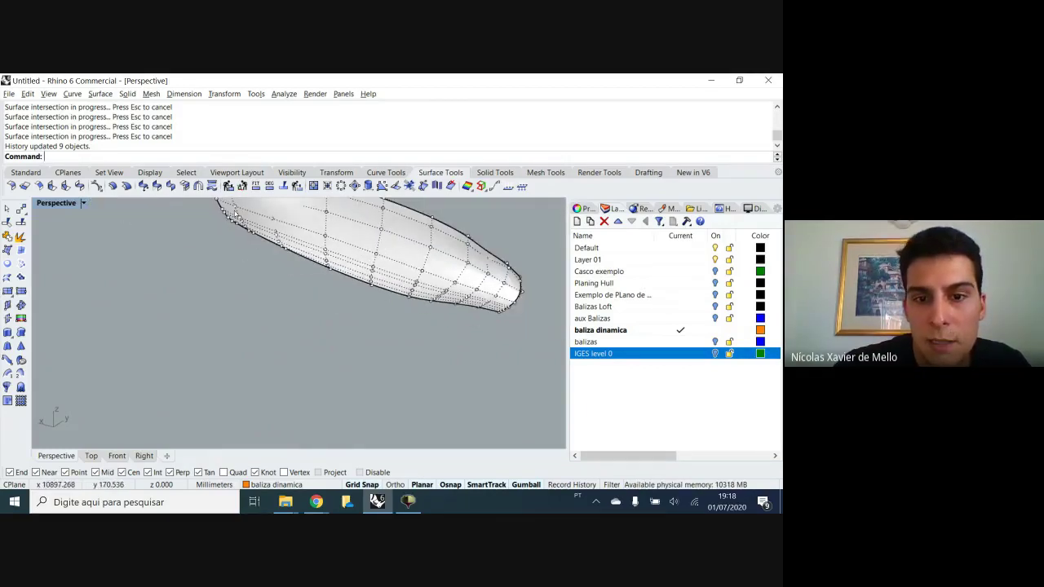
right_click_drag(329, 243, 320, 285, "shift")
scroll(500, 344, "up", 4)
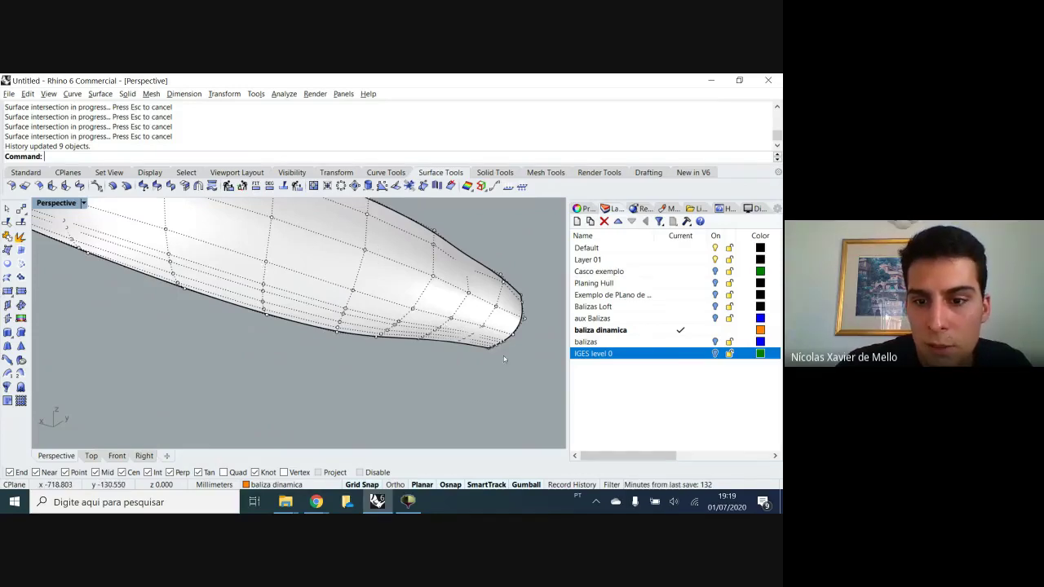
right_click_drag(371, 264, 303, 282)
scroll(365, 267, "up", 2)
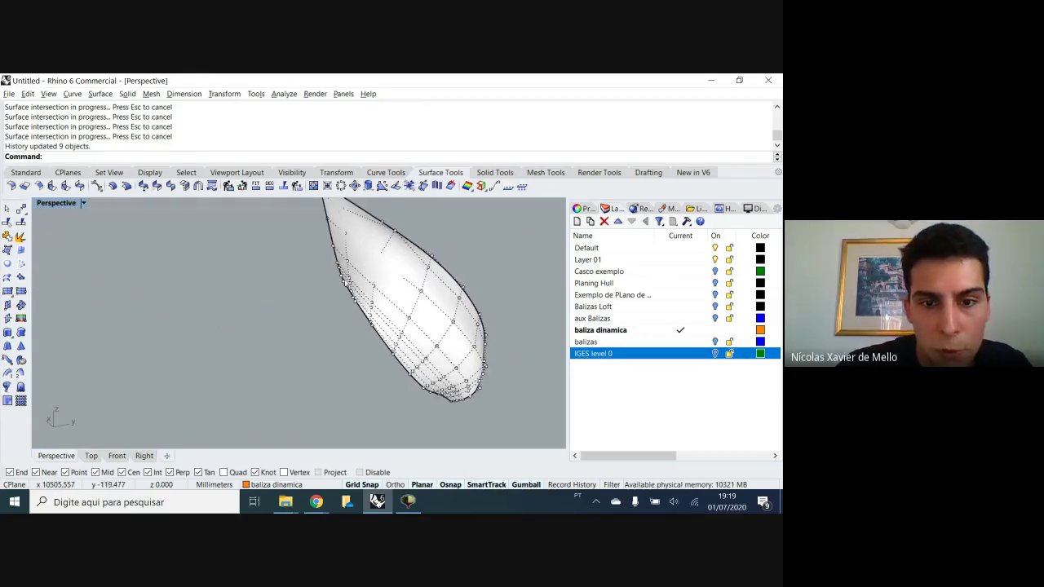
scroll(343, 278, "up", 2)
scroll(343, 265, "down", 1)
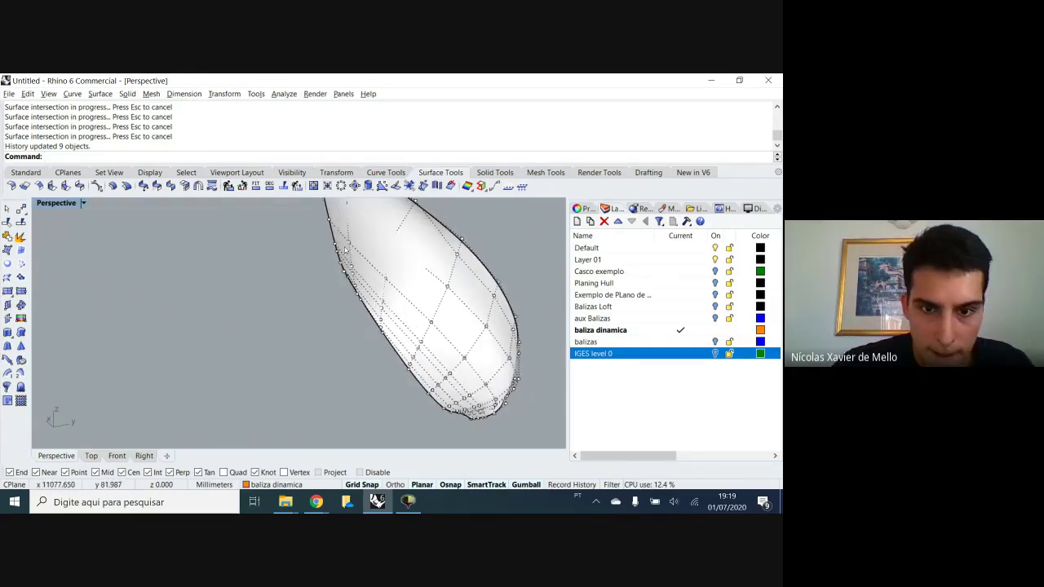
scroll(341, 249, "down", 1)
right_click_drag(342, 250, 278, 260)
Insert a knot in the hull surface with the direction set to Both, at a point on the forward side
right_click(169, 241)
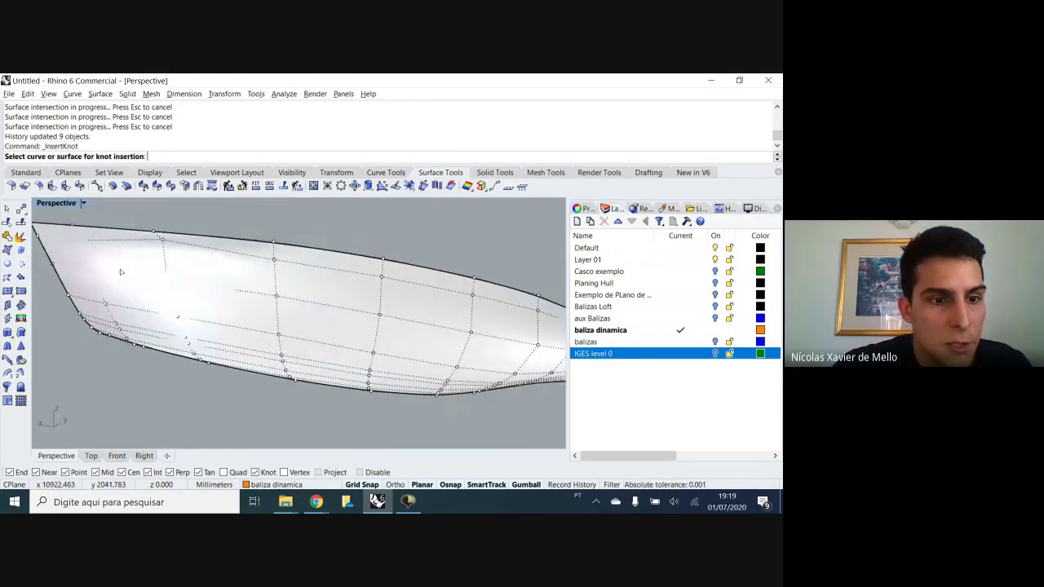
left_click(123, 271)
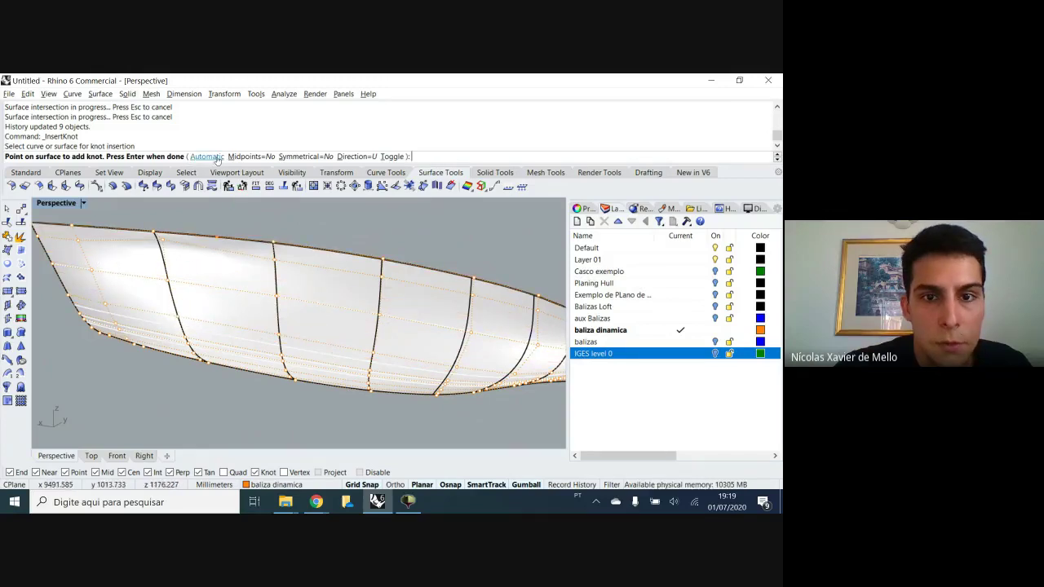
left_click(392, 156)
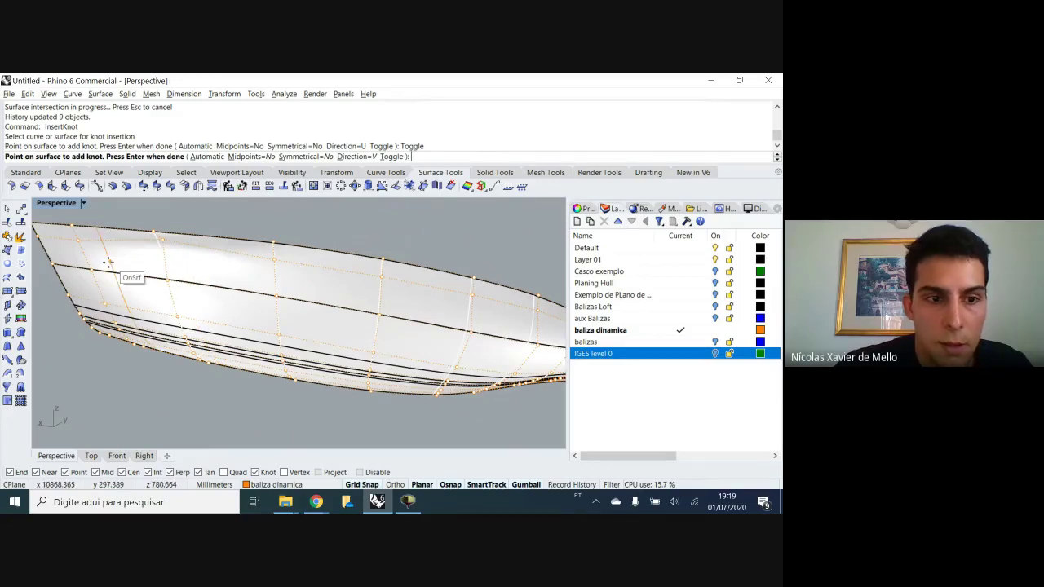
key("ctrl+z")
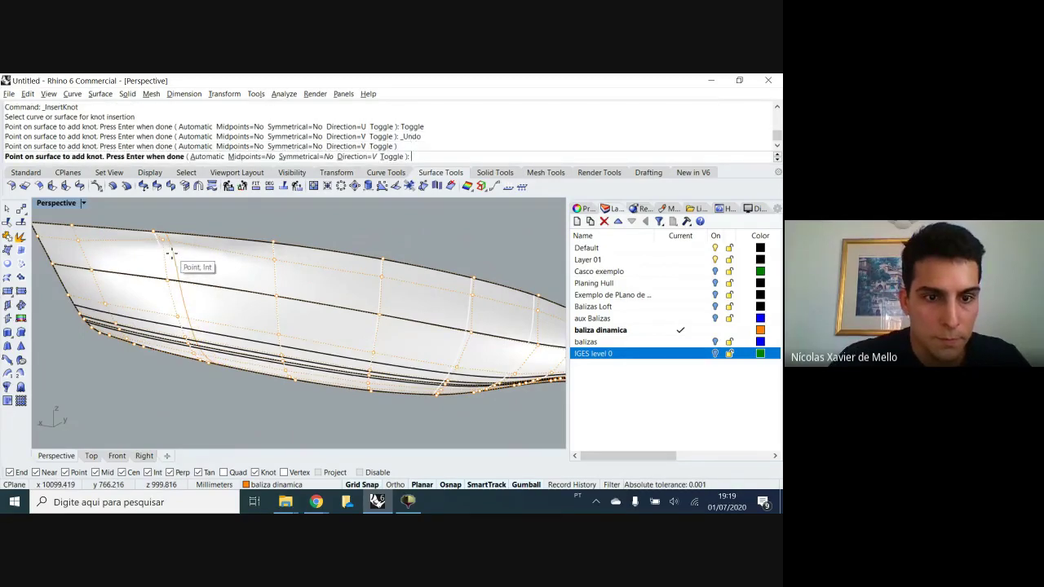
left_click(353, 157)
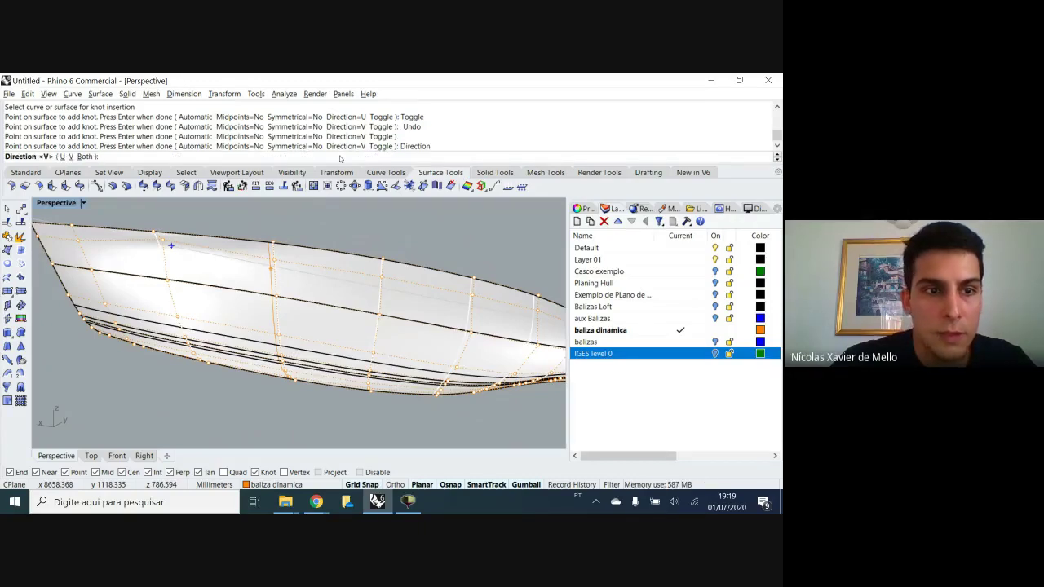
left_click(84, 157)
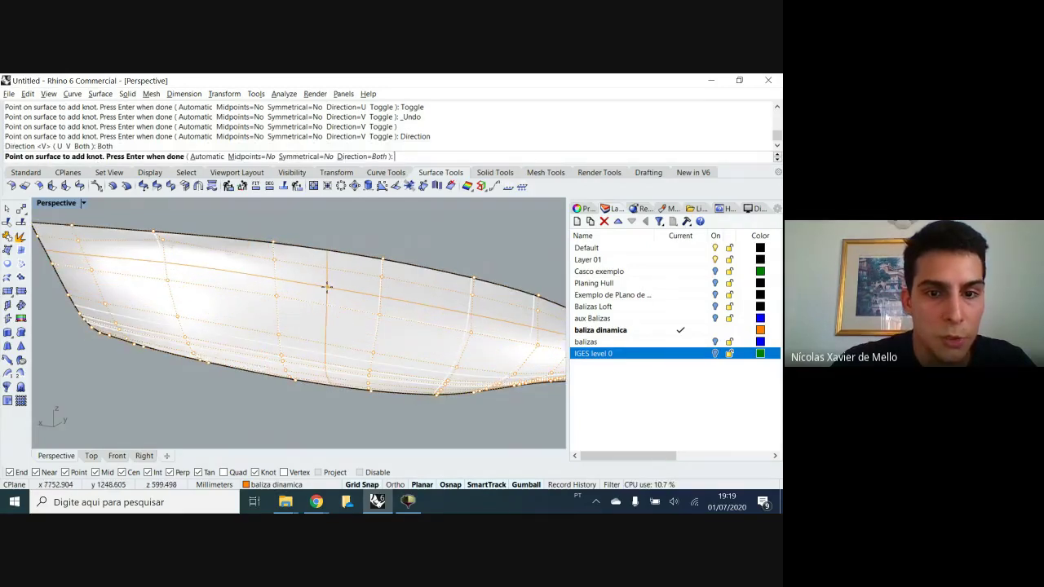
left_click(258, 315)
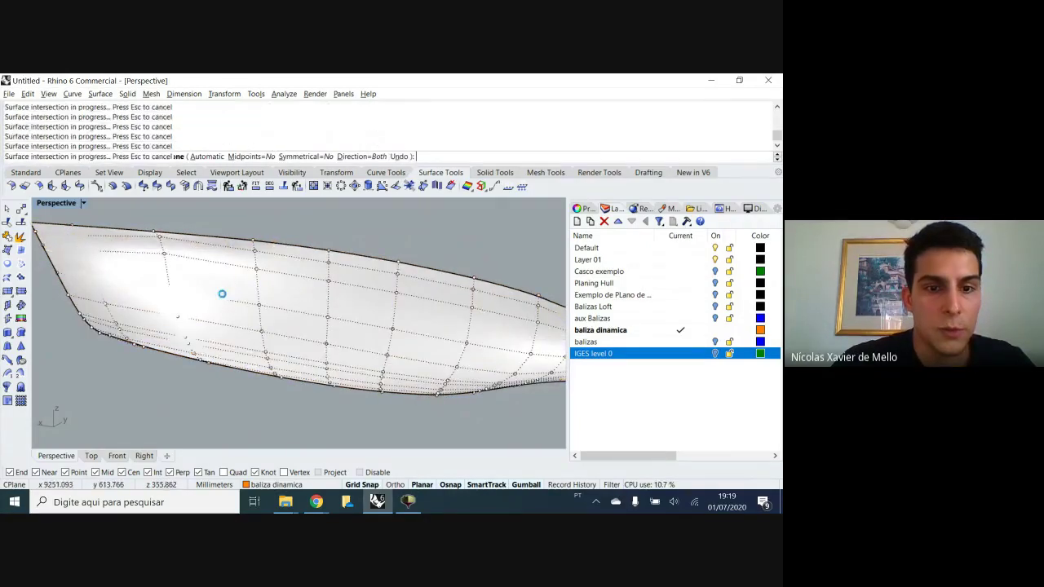
key("Return")
Inspect the hull's control-point grid after the knot insertions, from the side, the bow and the stern
right_click_drag(225, 296, 344, 297)
left_click(285, 292)
key("Escape")
scroll(300, 279, "down", 5)
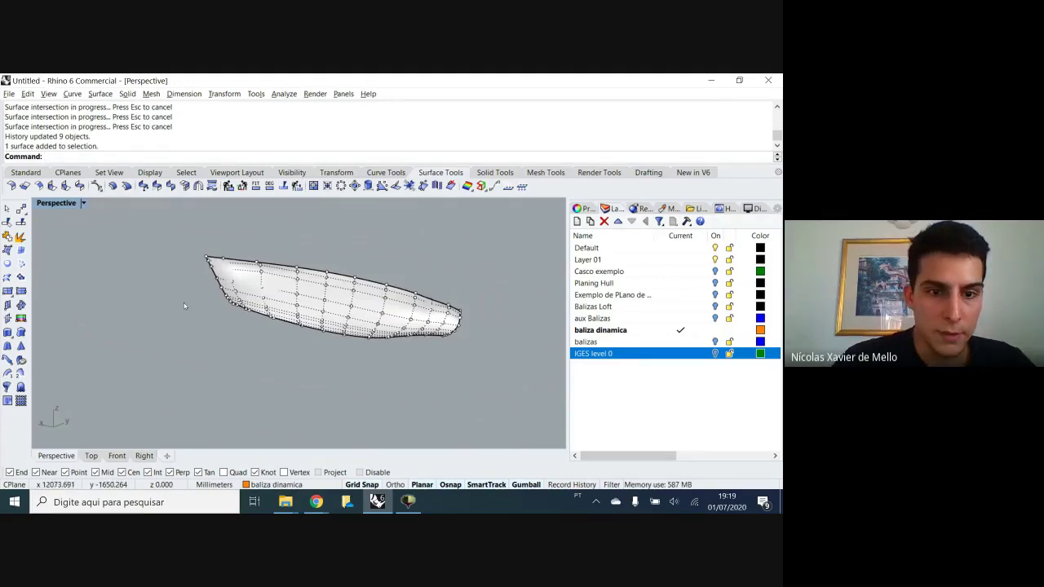
scroll(269, 303, "up", 4)
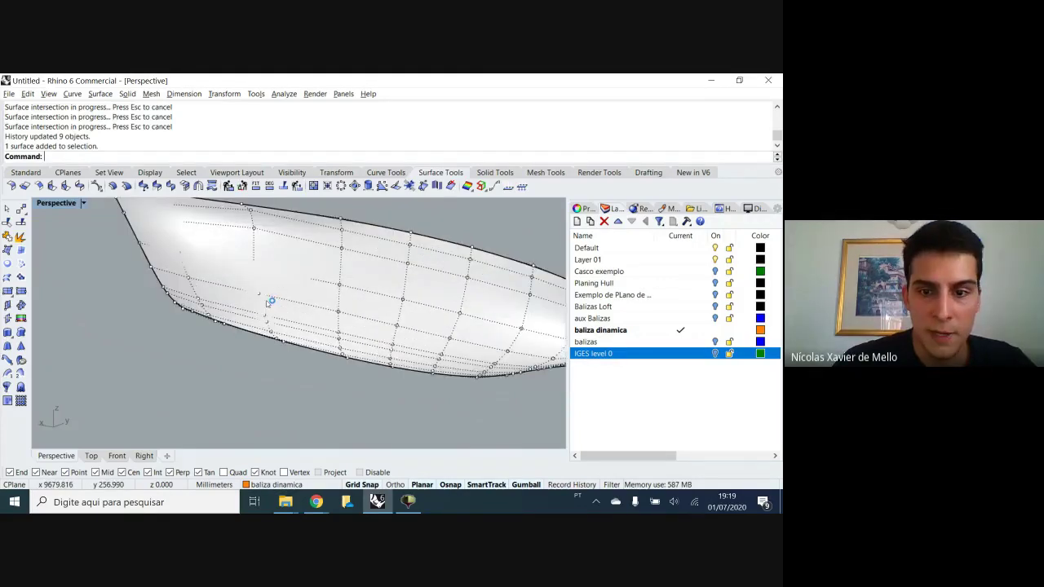
scroll(362, 318, "down", 5)
right_click_drag(362, 319, 224, 306)
scroll(364, 329, "up", 4)
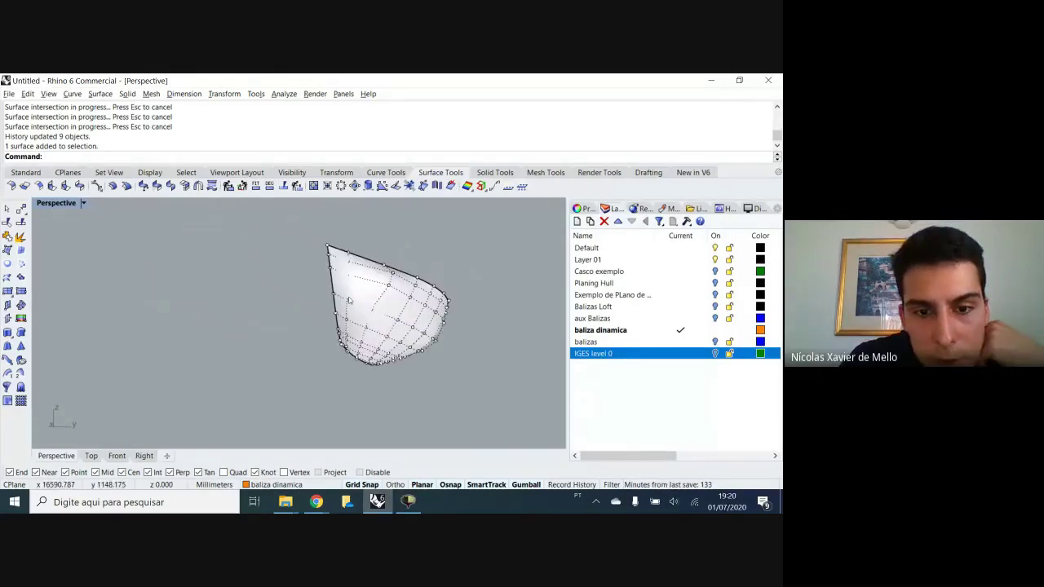
right_click_drag(359, 325, 326, 312)
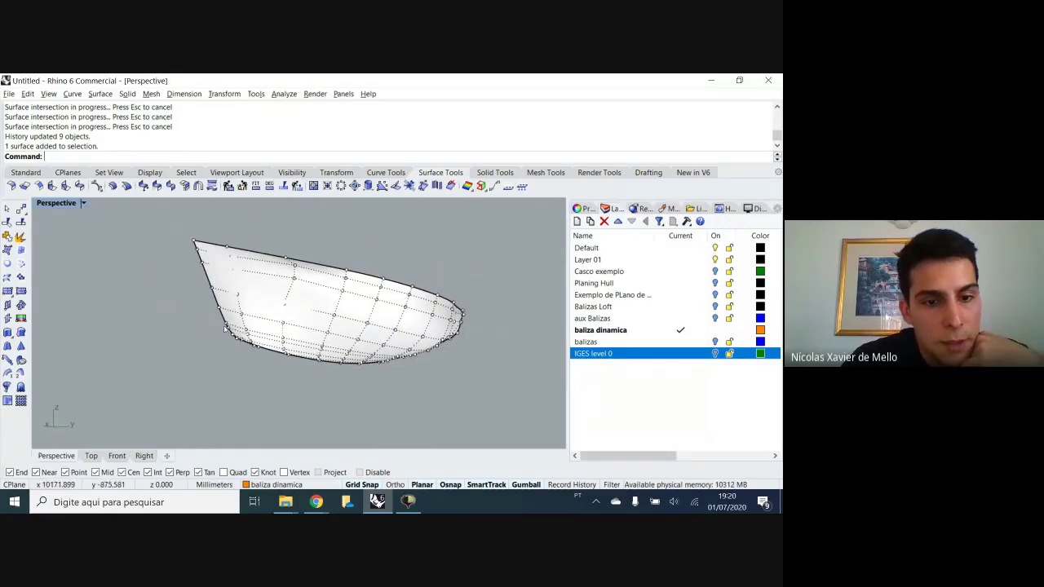
right_click_drag(232, 342, 199, 325)
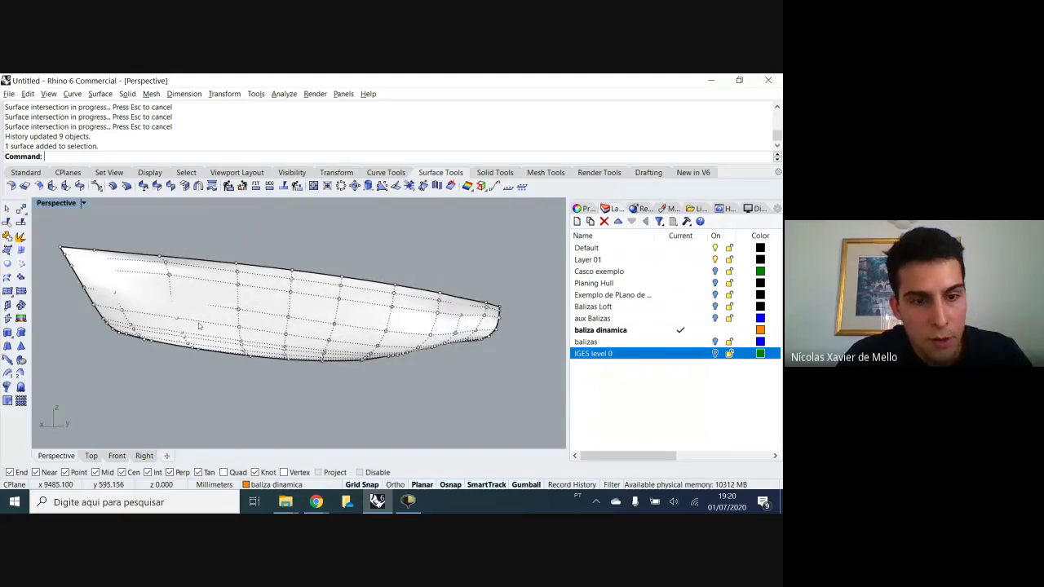
Undo the knot insertions on the hull surface while keeping its control points on
key("ctrl+z")
key("ctrl+z")
key("ctrl+z")
key("ctrl+y")
Select the control points at the lower bow and move them forward along the X axis
mouse_move(204, 325)
right_mouse_down()
mouse_move(165, 330)
mouse_move(205, 329)
right_mouse_up()
left_click(164, 323)
left_click(179, 339, "shift")
mouse_move(129, 330)
left_mouse_down()
mouse_move(114, 328)
mouse_move(136, 332)
left_mouse_up()
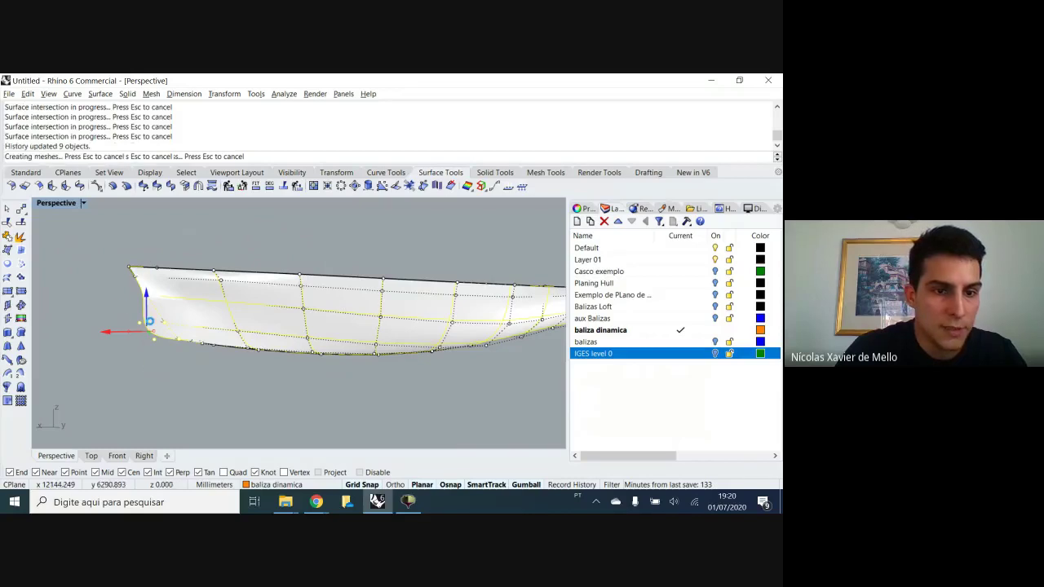
scroll(153, 334, "up", 5)
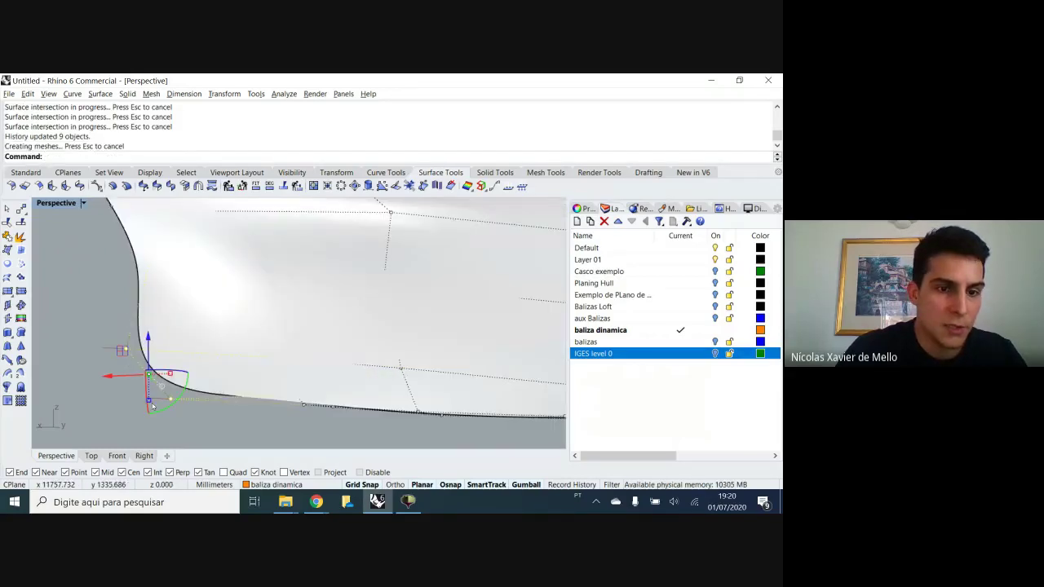
scroll(160, 384, "down", 3)
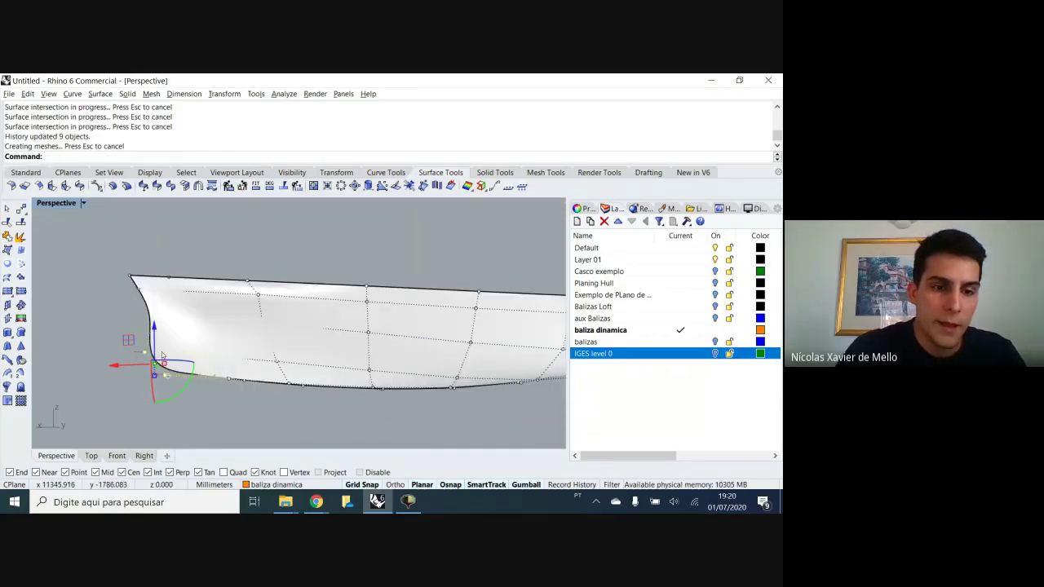
Select a single control point at the lower bow and move it outward along the Y axis
right_click_drag(162, 354, 415, 353)
left_click(411, 357)
left_click_drag(445, 359, 469, 360)
left_click(416, 300)
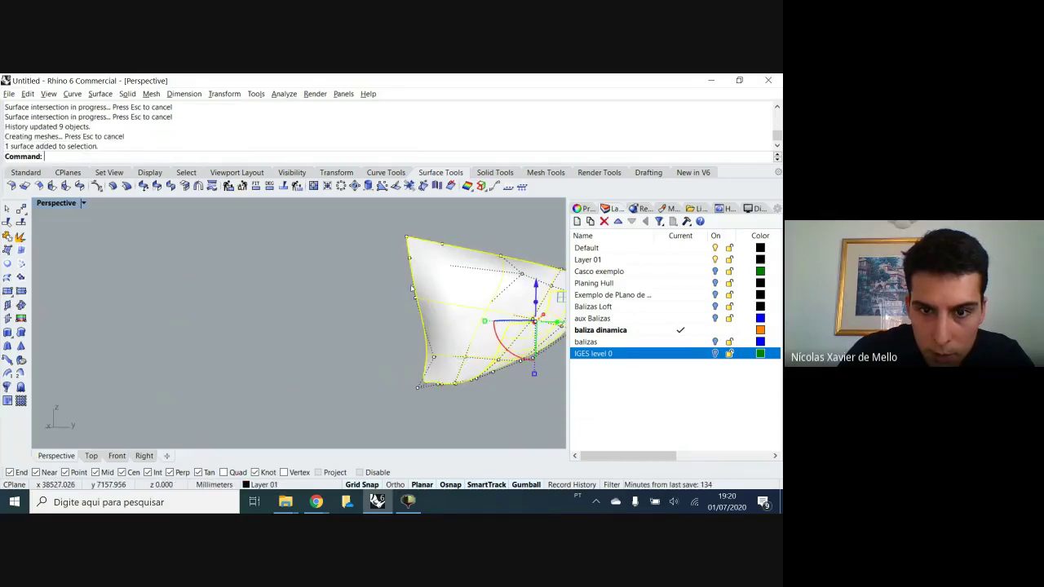
key("Escape")
left_click(415, 296)
key("Escape")
left_click(415, 296)
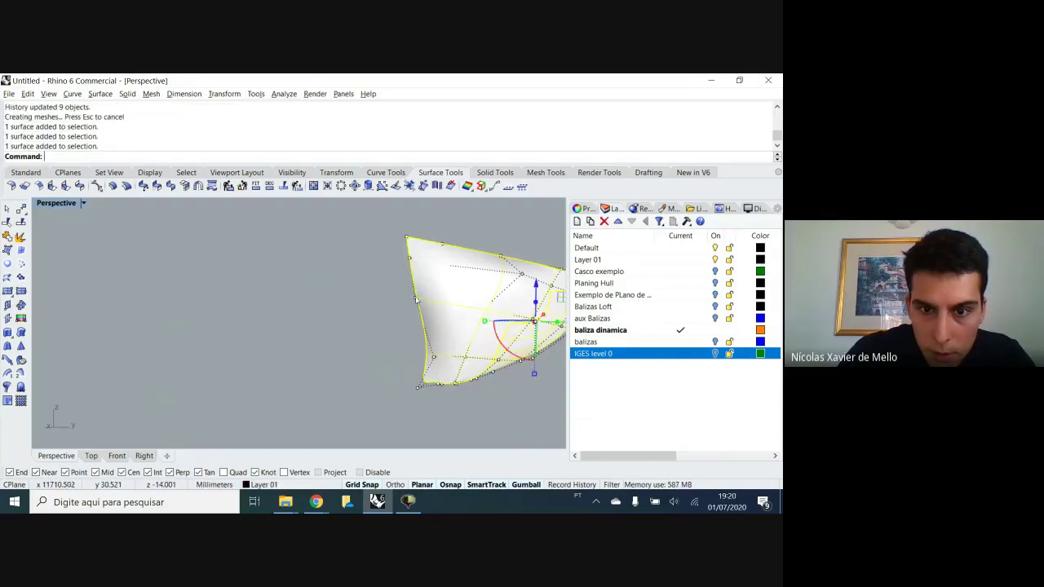
key("Escape")
left_click(416, 299)
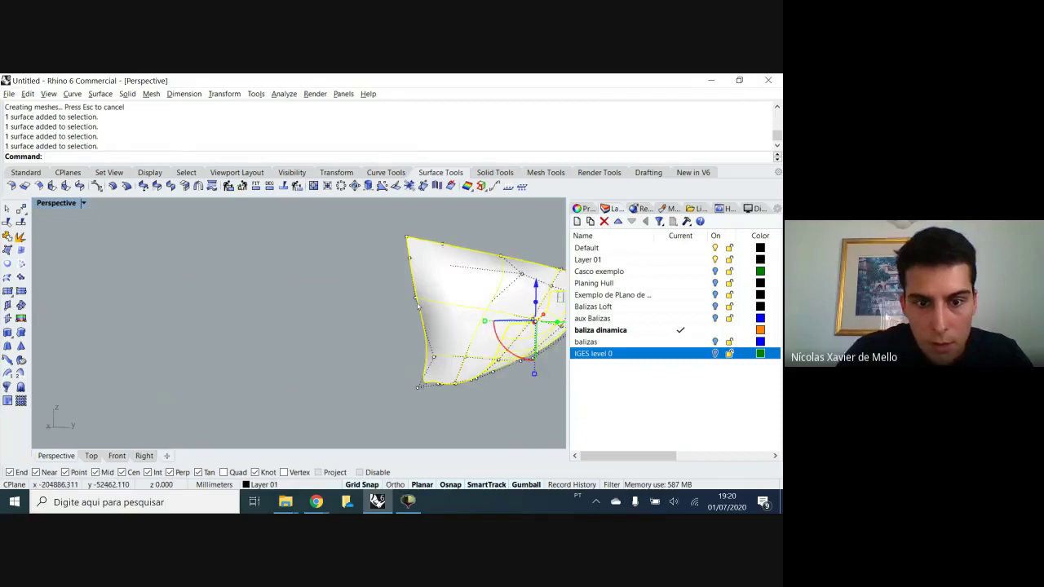
key("Escape")
right_click_drag(418, 304, 303, 342)
scroll(313, 361, "up", 5)
left_click(316, 359)
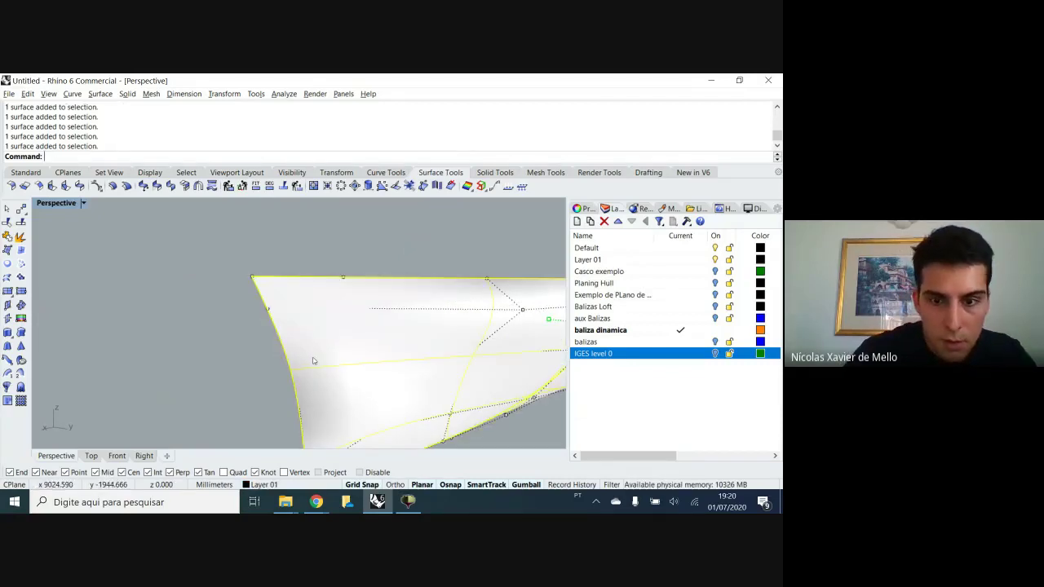
Select the mid-height control point on the stem edge and lower it along the Z axis
scroll(349, 358, "down", 5)
right_click_drag(393, 340, 349, 319)
left_click(359, 309)
left_click_drag(359, 272, 350, 335)
left_click_drag(349, 342, 349, 345)
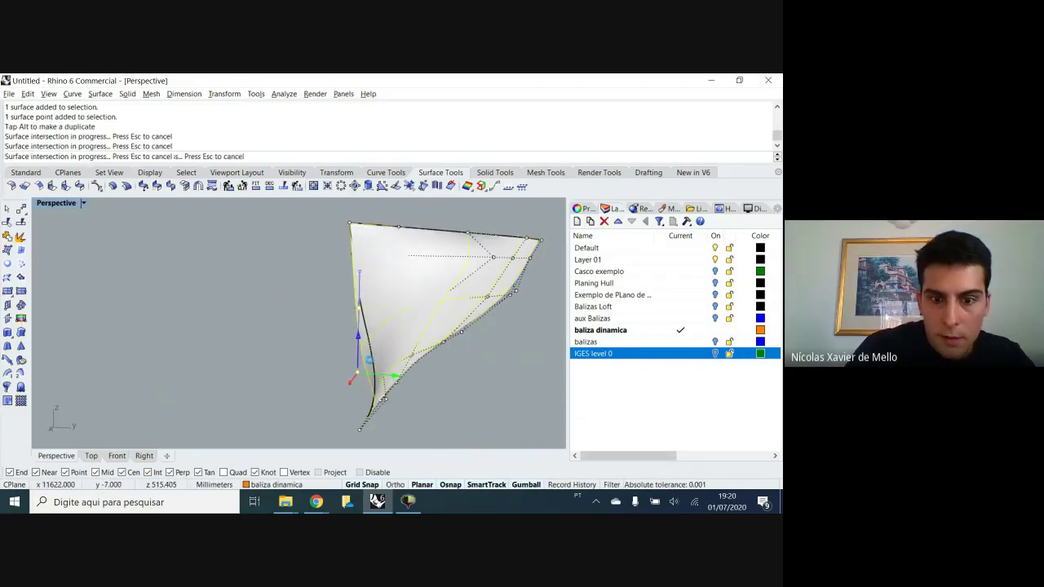
right_click_drag(416, 420, 294, 345)
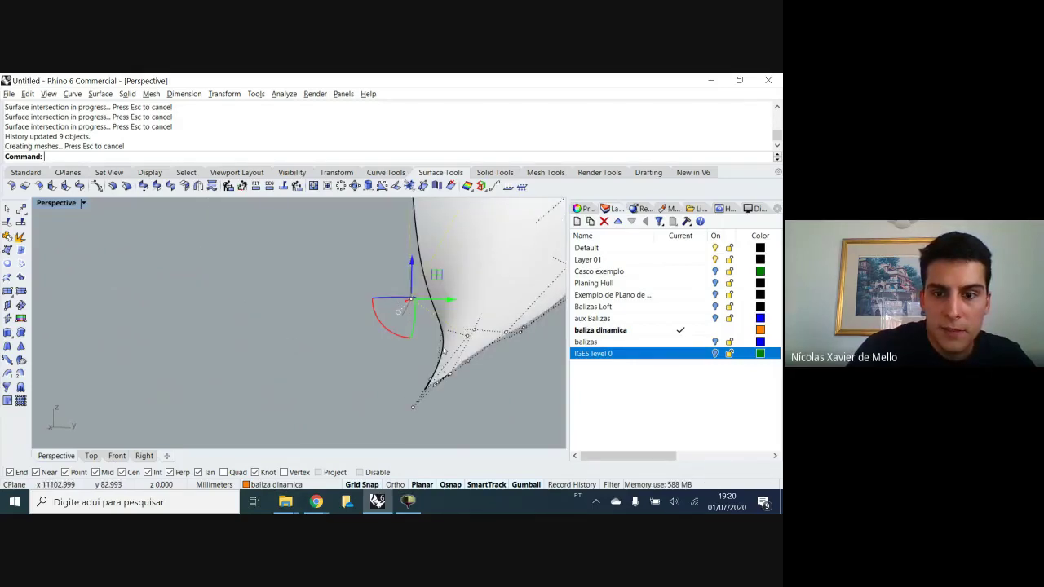
right_click_drag(406, 319, 316, 355)
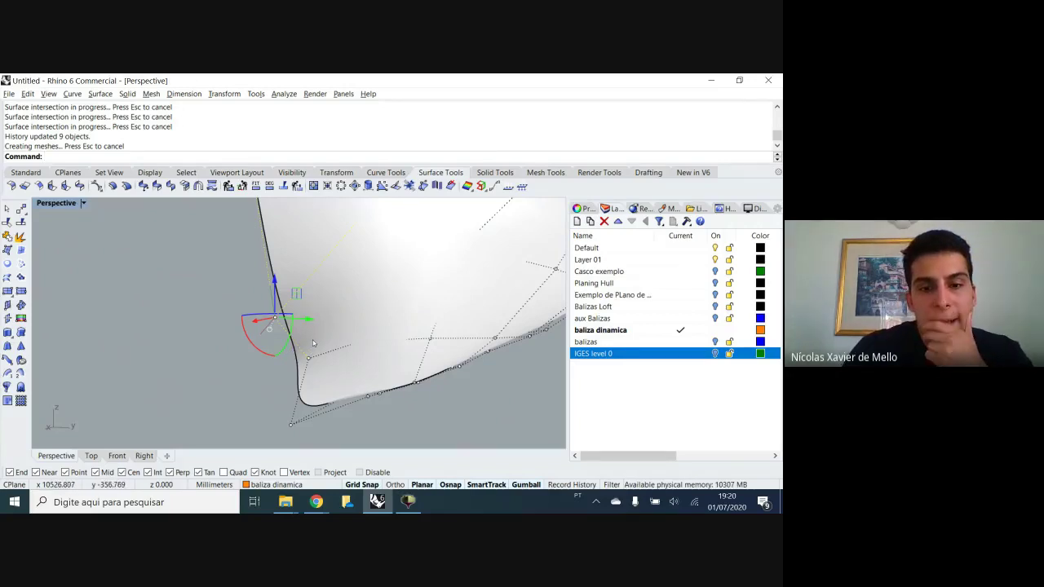
Inspect the reshaped bow from several angles and turn off the hull surface's control points
right_click_drag(380, 359, 345, 357)
scroll(344, 355, "down", 7)
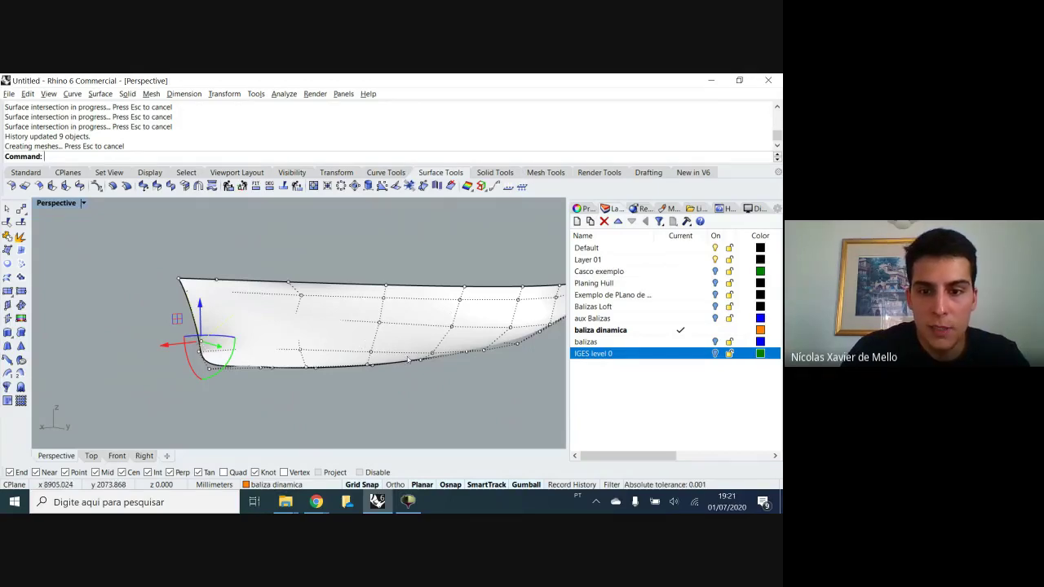
right_click_drag(397, 356, 434, 341)
scroll(289, 336, "up", 5)
scroll(285, 341, "down", 3)
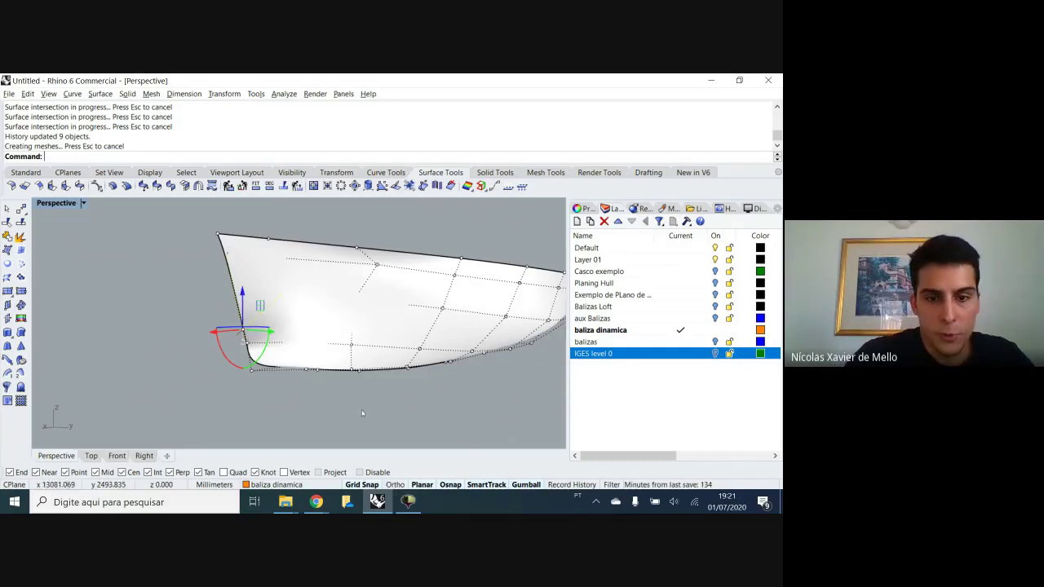
right_click_drag(362, 414, 299, 403)
key("Escape")
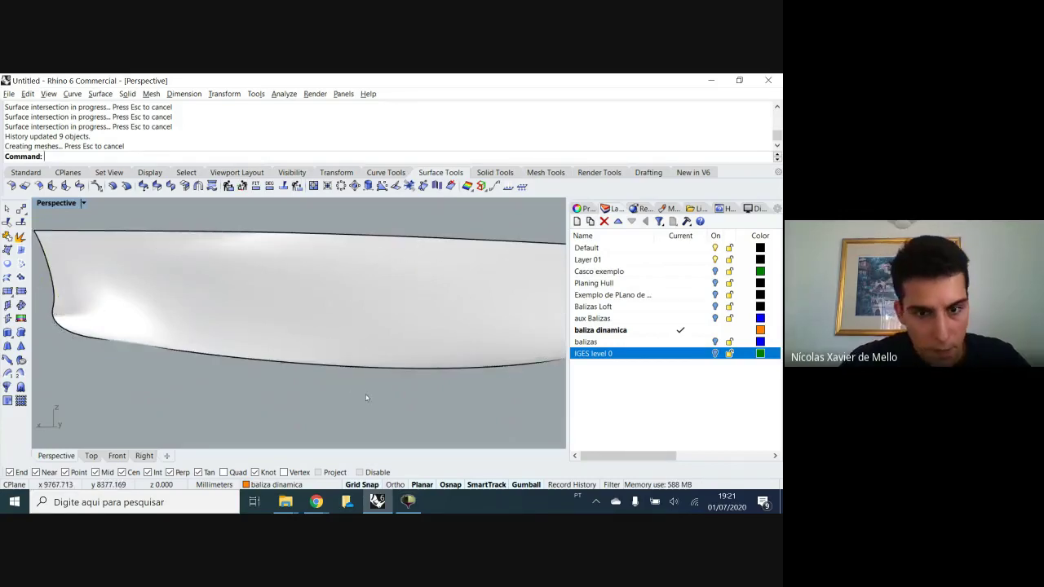
Turn the hull surface's control points back on and examine the control net from the transom end
left_click(358, 331)
key("F10")
right_click_drag(441, 373, 311, 360, "shift")
scroll(367, 400, "down", 6)
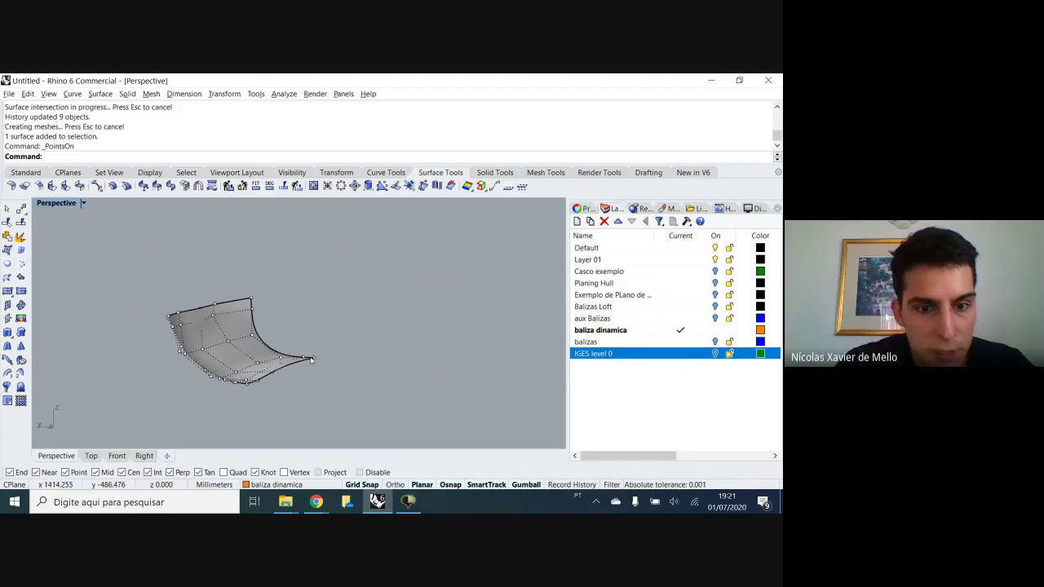
scroll(264, 333, "up", 3)
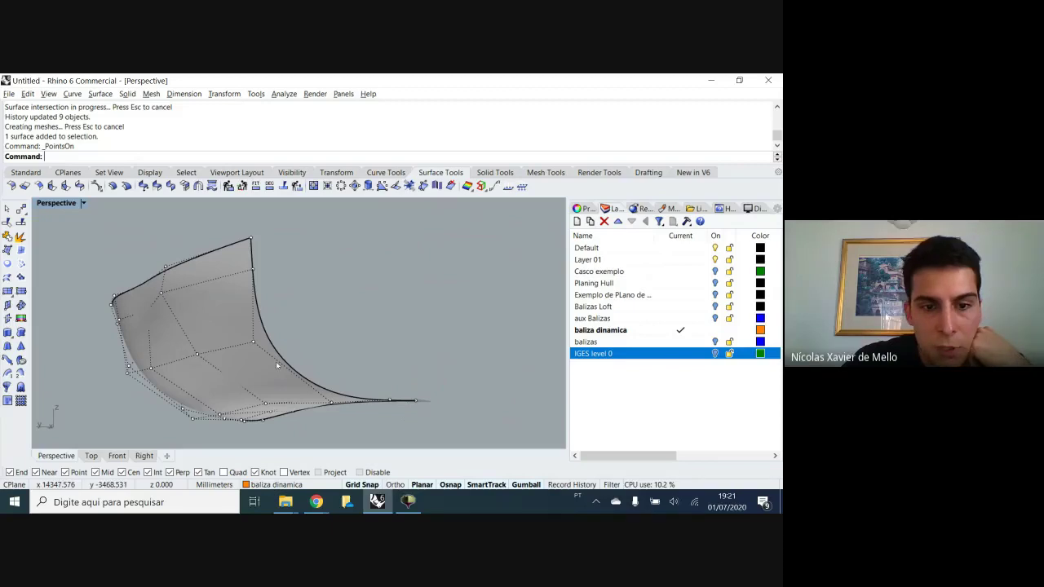
right_click_drag(279, 356, 431, 321)
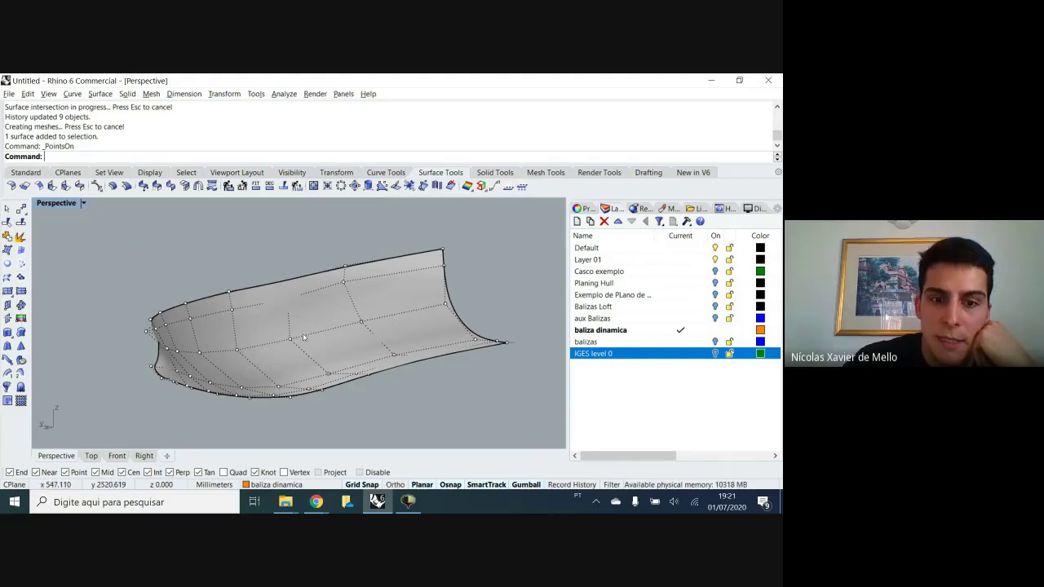
right_click_drag(256, 353, 371, 347)
scroll(473, 350, "down", 6)
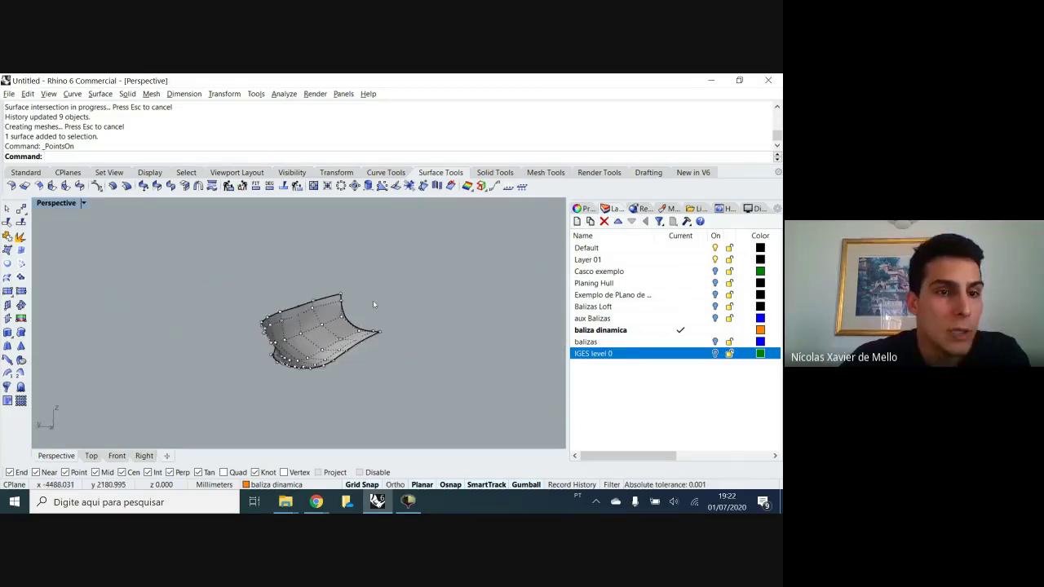
Insert two kinks in the U direction at about mid-height of the hull side
left_click(96, 186)
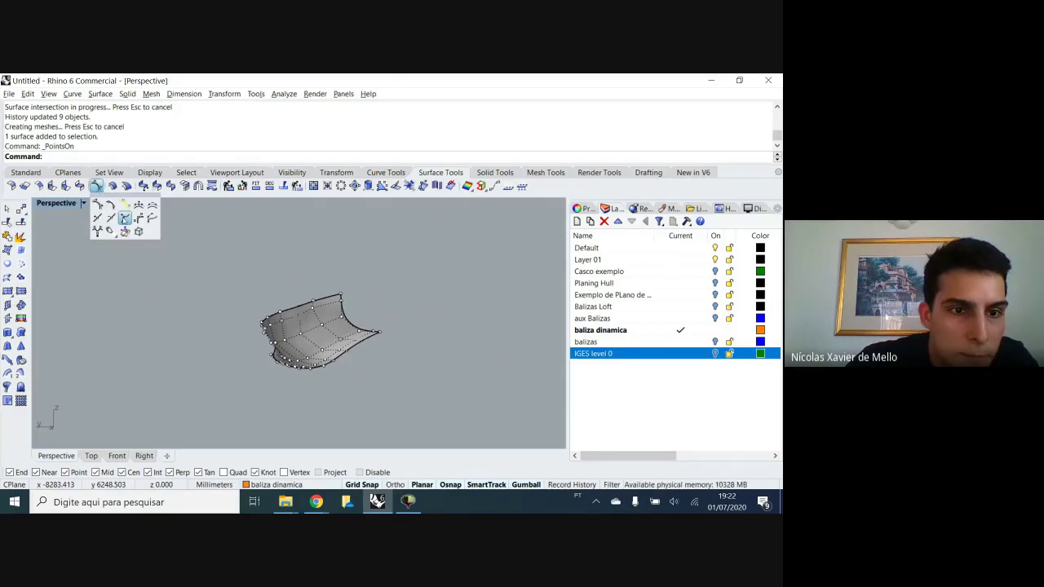
left_click(124, 217)
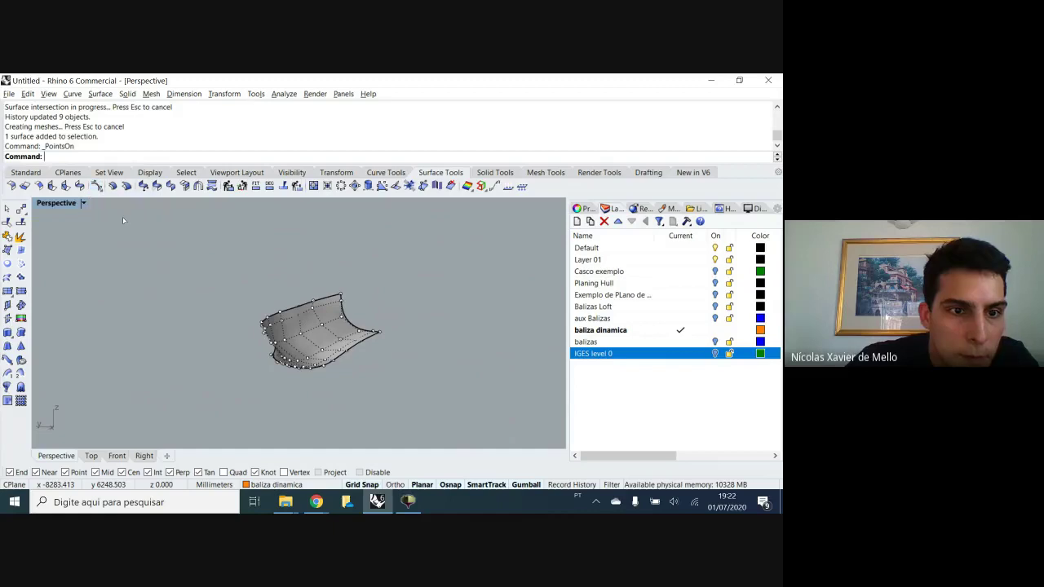
left_click(339, 327)
left_click(339, 325)
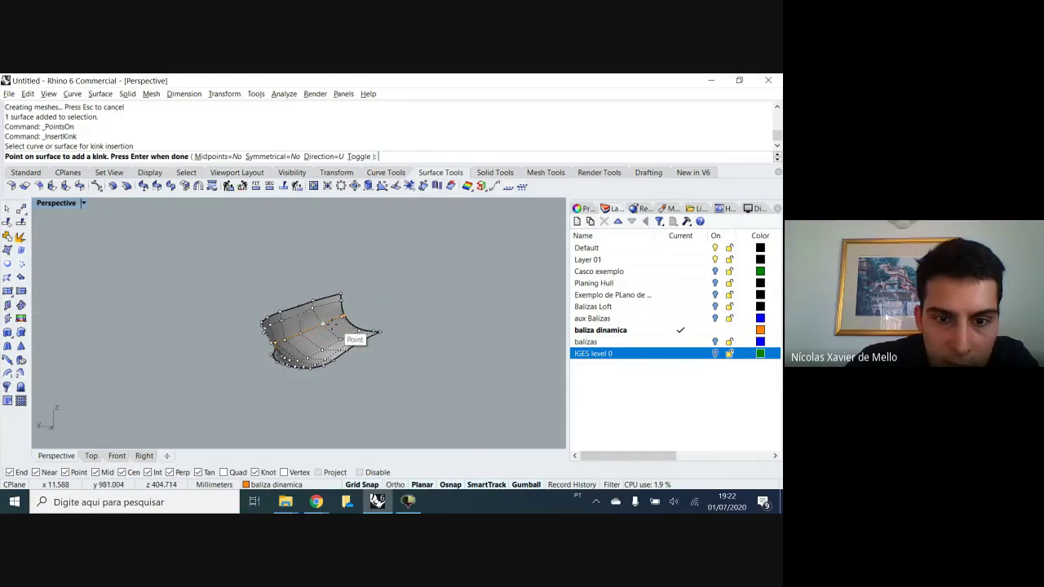
scroll(324, 326, "up", 5)
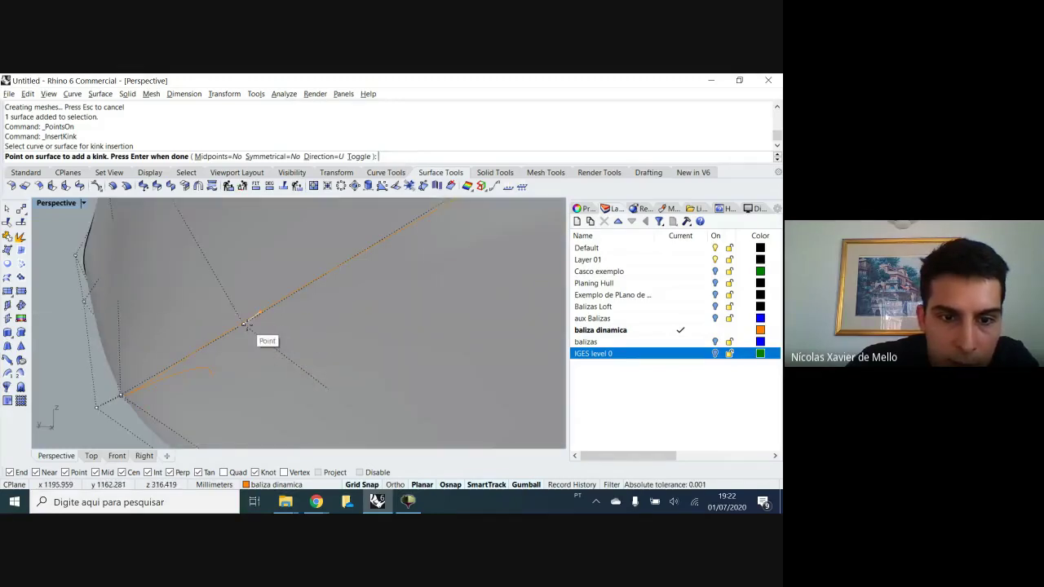
scroll(244, 324, "down", 5)
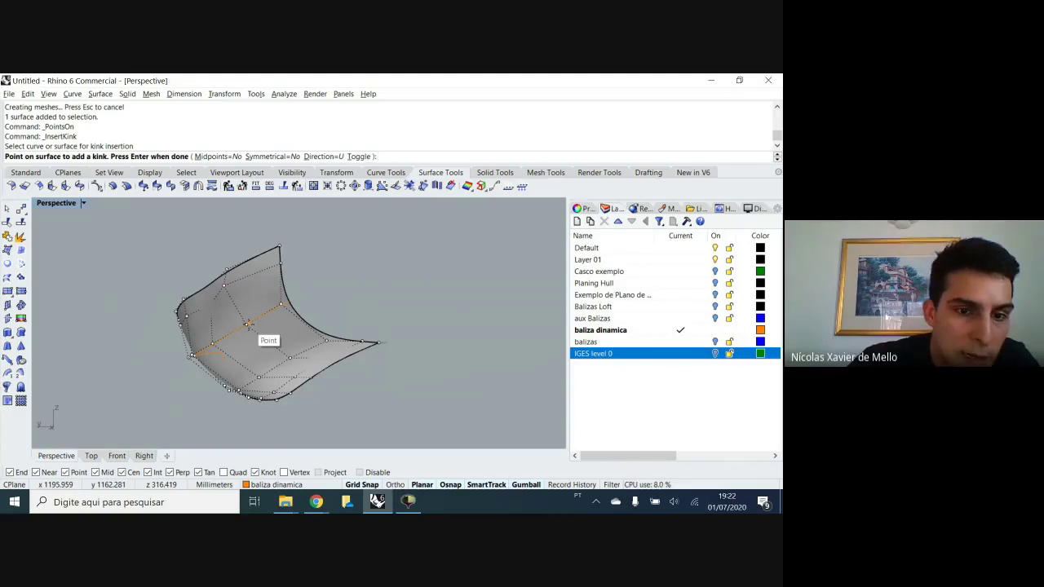
left_click(254, 329)
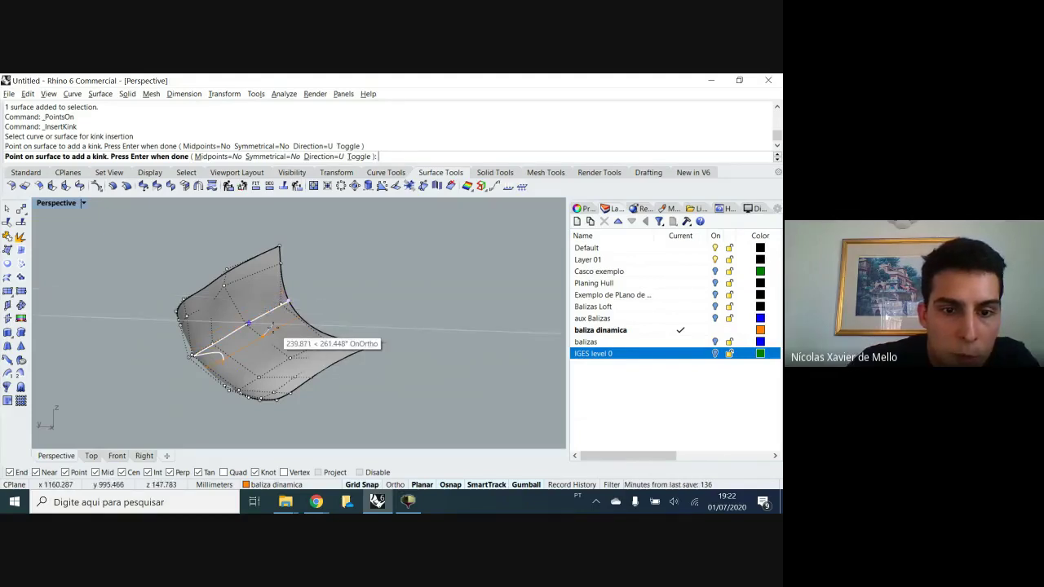
left_click(272, 327)
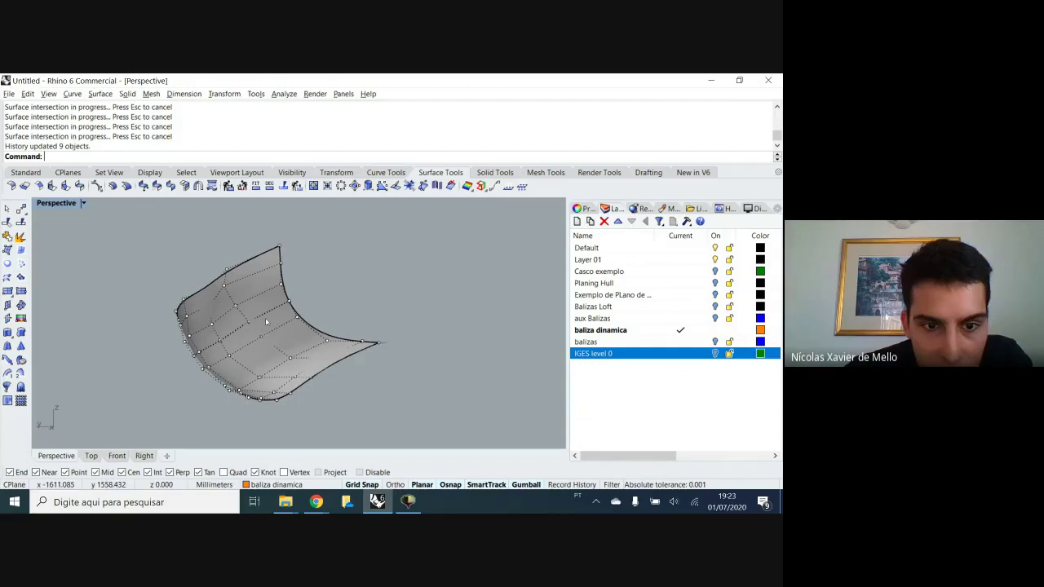
Check the new control point rows at the transom edge and undo the kink insertion
scroll(260, 328, "up", 3)
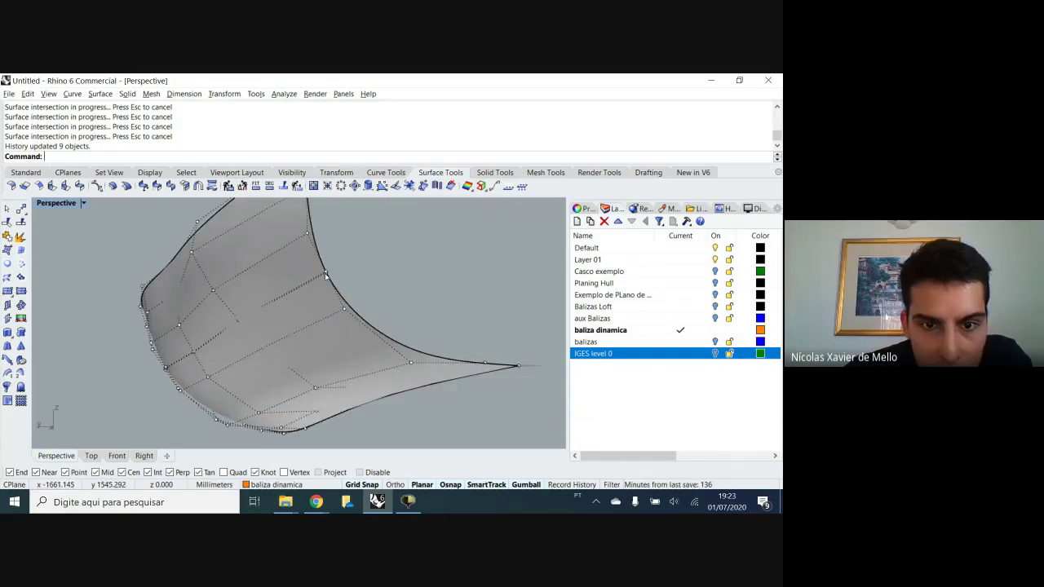
scroll(325, 274, "up", 5)
scroll(324, 281, "down", 5)
scroll(322, 281, "up", 5)
scroll(326, 278, "down", 5)
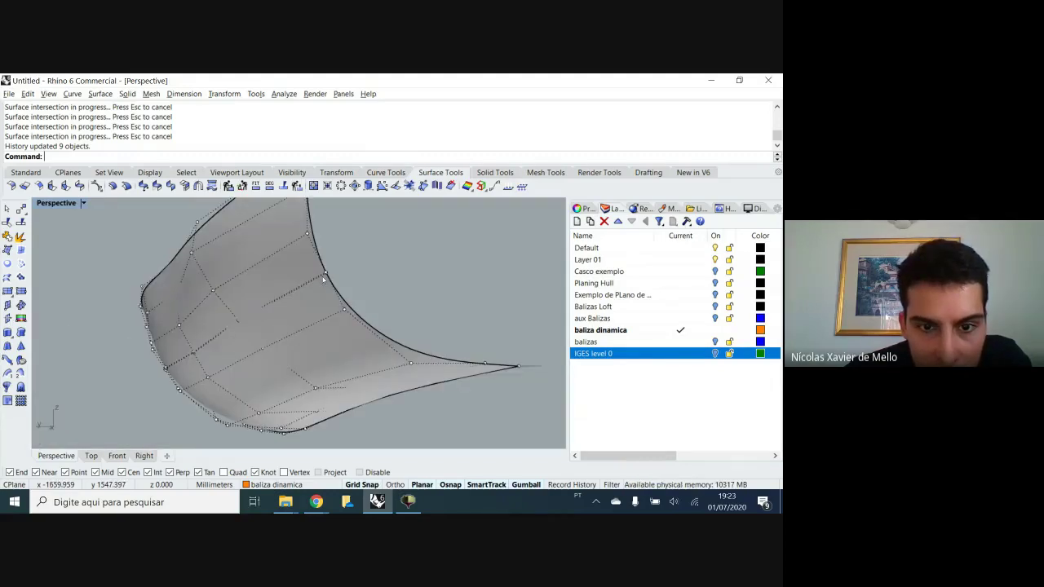
key("ctrl+z")
Insert a single U-direction kink along the hull, starting from the middle of the transom edge
right_click(317, 276)
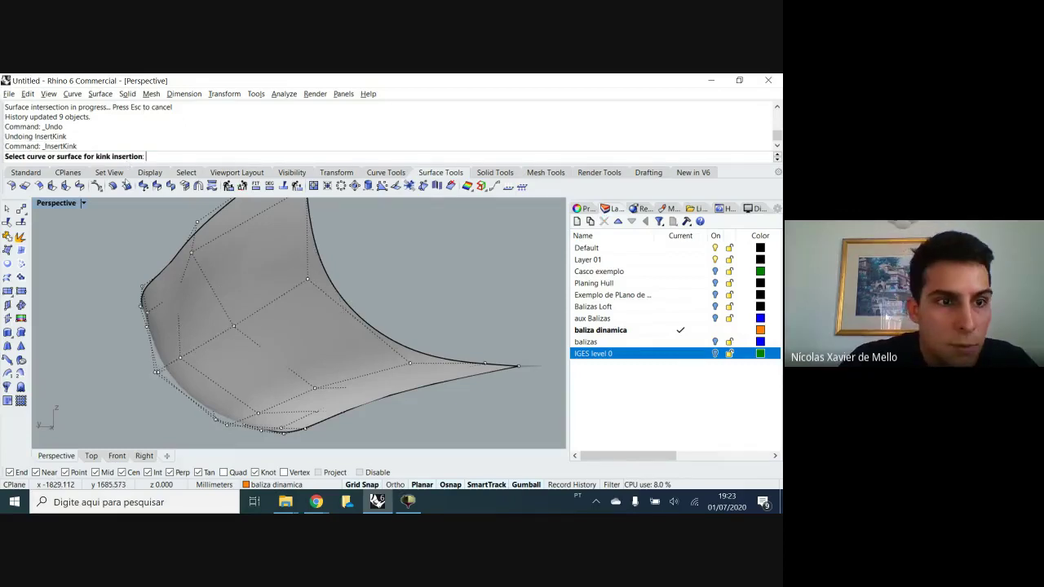
left_click(258, 247)
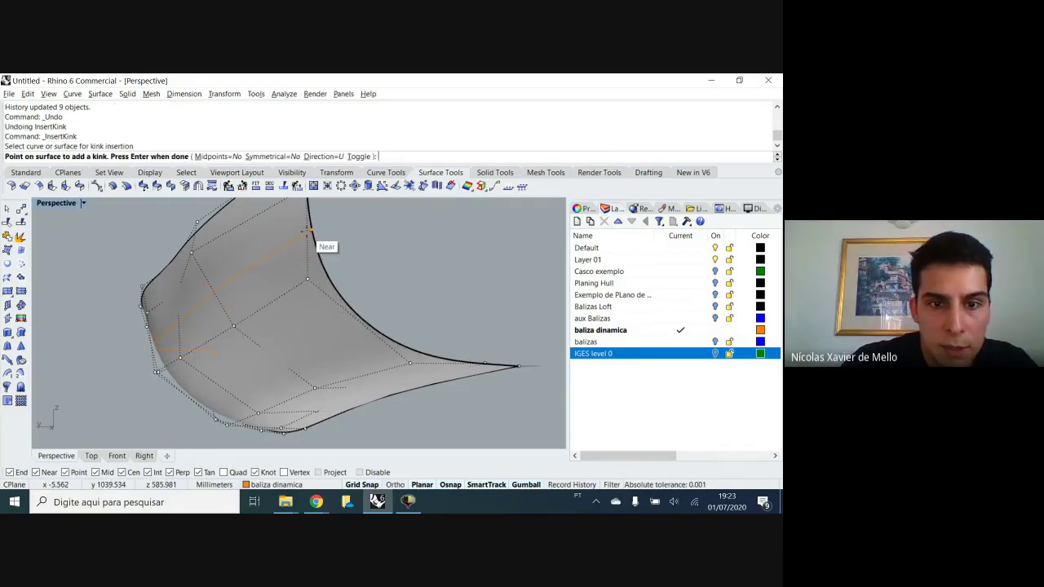
left_click(335, 309)
right_click_drag(335, 309, 336, 303)
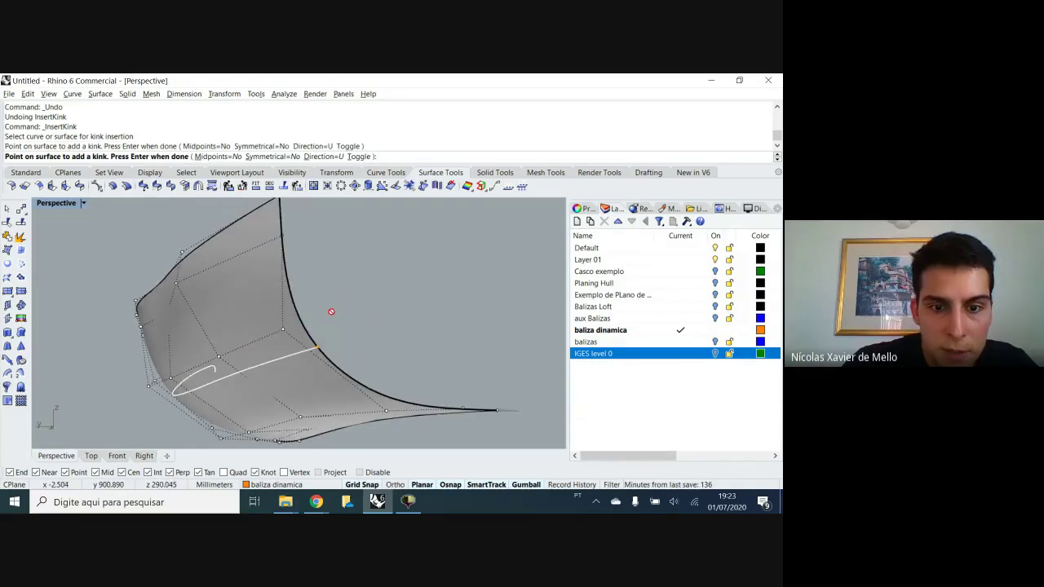
key("Return")
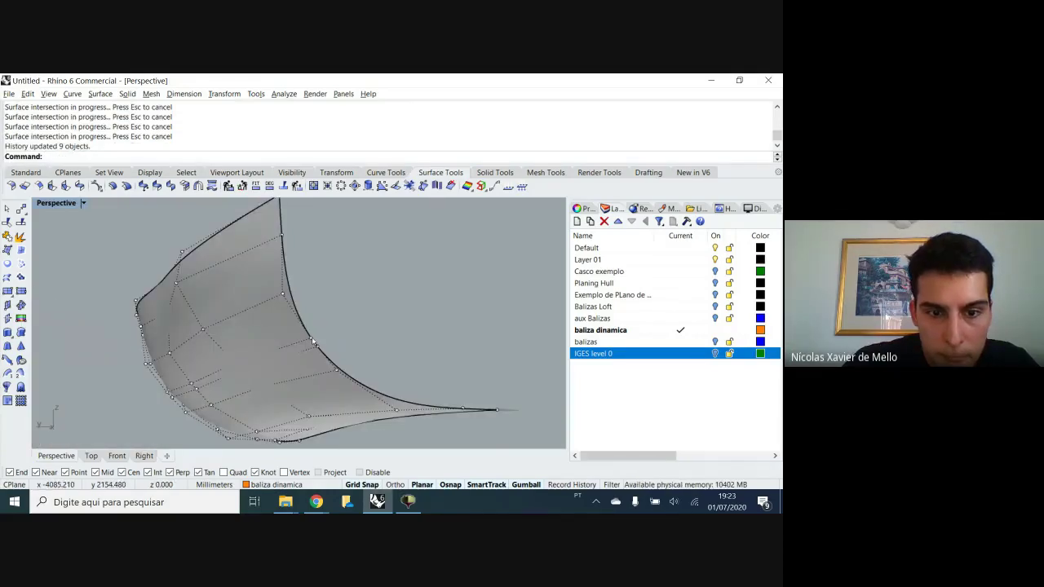
Move the kink's control point on the transom edge to form a sharp corner in the section
left_click(312, 338)
left_click_drag(310, 306, 319, 337)
key("ctrl+z")
mouse_move(363, 374)
right_mouse_down()
mouse_move(327, 384)
mouse_move(354, 366)
right_mouse_up()
left_click(238, 292)
right_click_drag(238, 293, 265, 304, "shift")
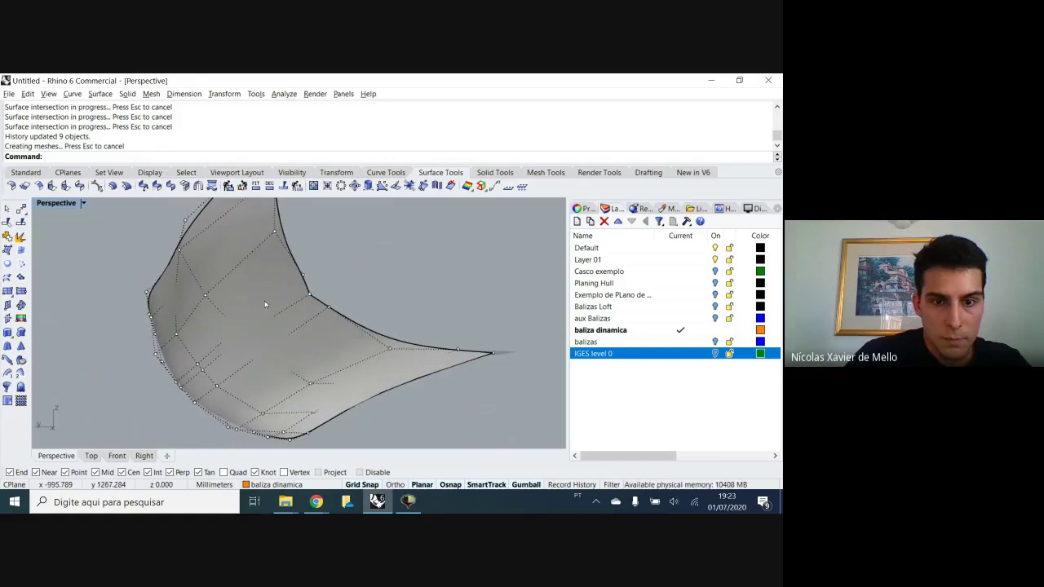
In Wireframe display, lower an interior control point of the kink row along the Z axis, and return to Shaded display
left_click(81, 203)
left_click(118, 149)
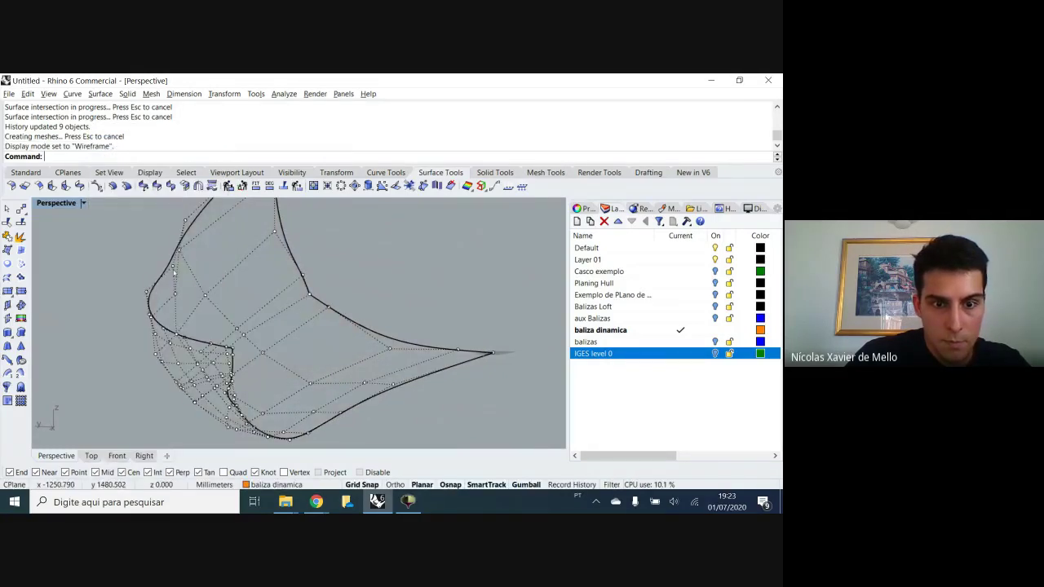
left_click(244, 335)
mouse_move(244, 306)
left_mouse_down()
mouse_move(243, 315)
mouse_move(243, 303)
left_mouse_up()
left_click(82, 203)
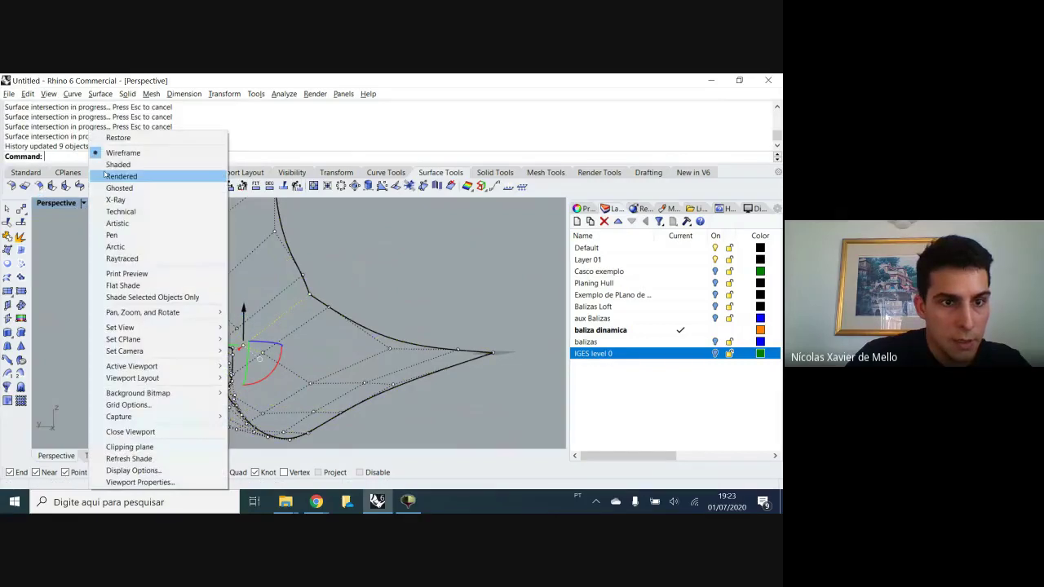
left_click(117, 164)
Lower further interior control points beside the kink row along the Z axis to carry the corner into the hull
right_click_drag(320, 312, 295, 323)
left_click(208, 364)
left_click(256, 391)
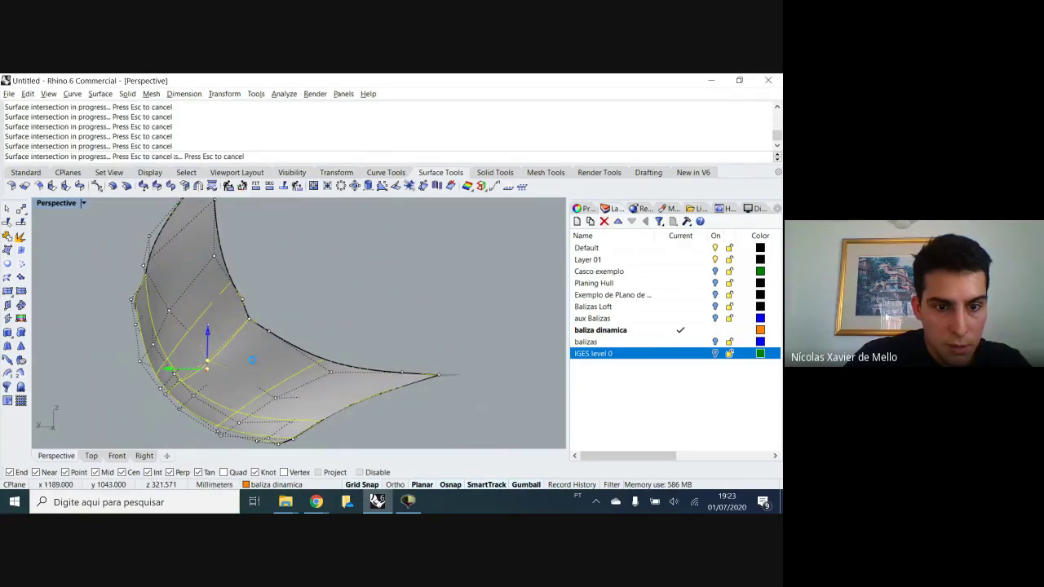
right_click_drag(248, 359, 173, 350)
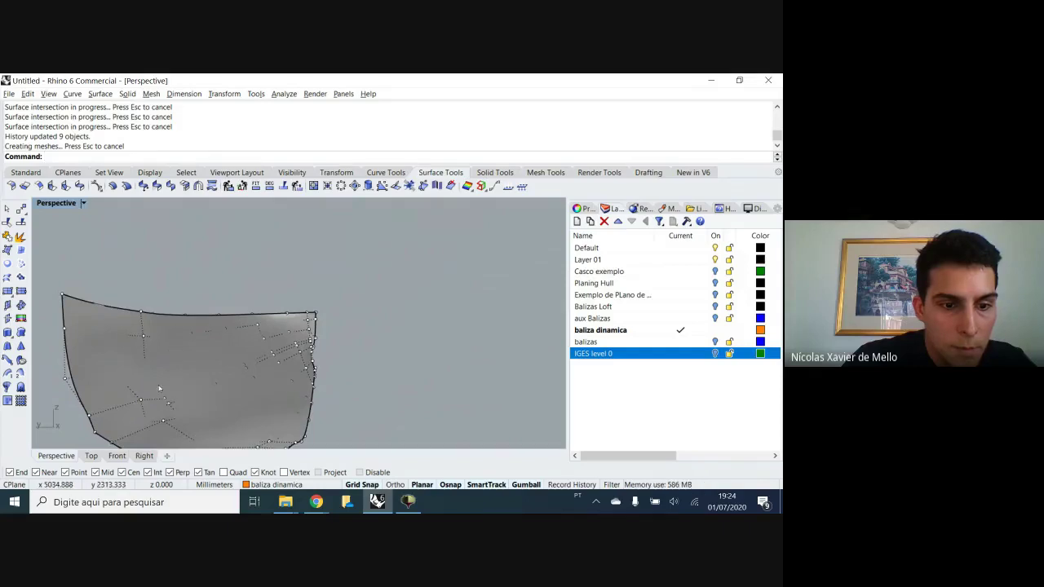
left_click(164, 422)
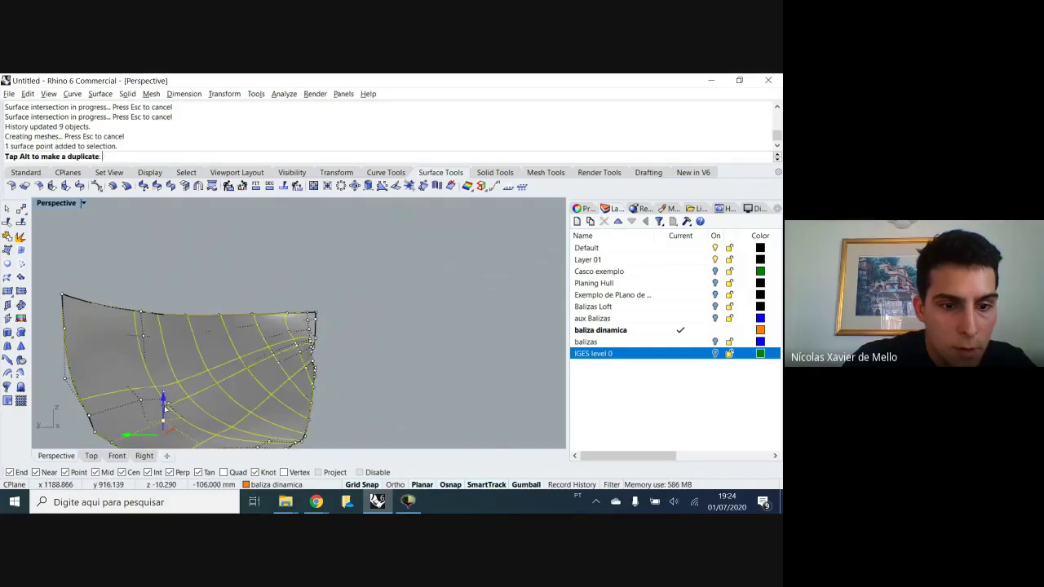
right_click_drag(139, 380, 169, 359)
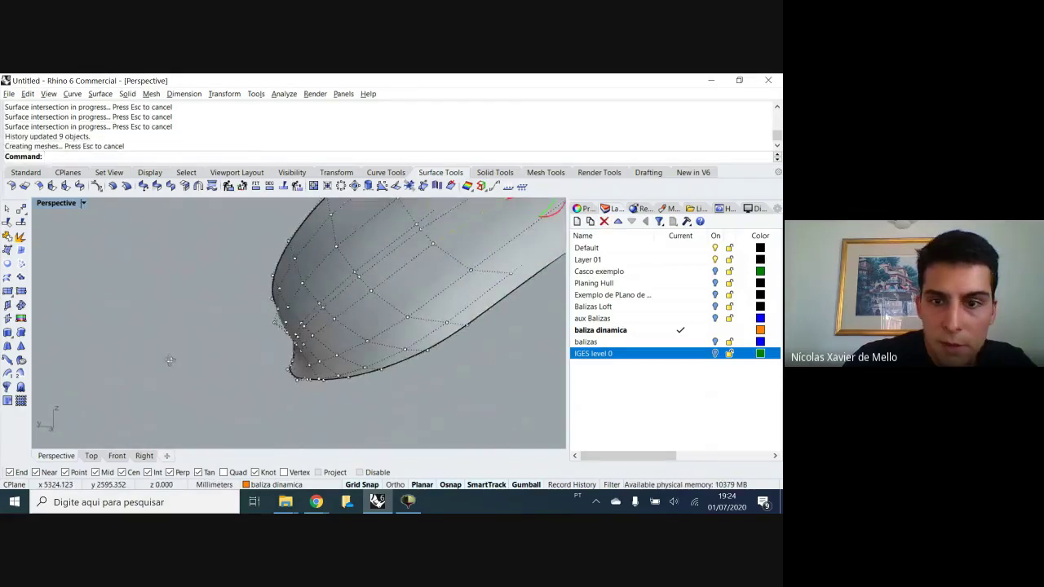
Try to insert two more U-direction kinks beside the existing kink row, near the corner on the transom edge
right_click_drag(302, 342, 238, 354)
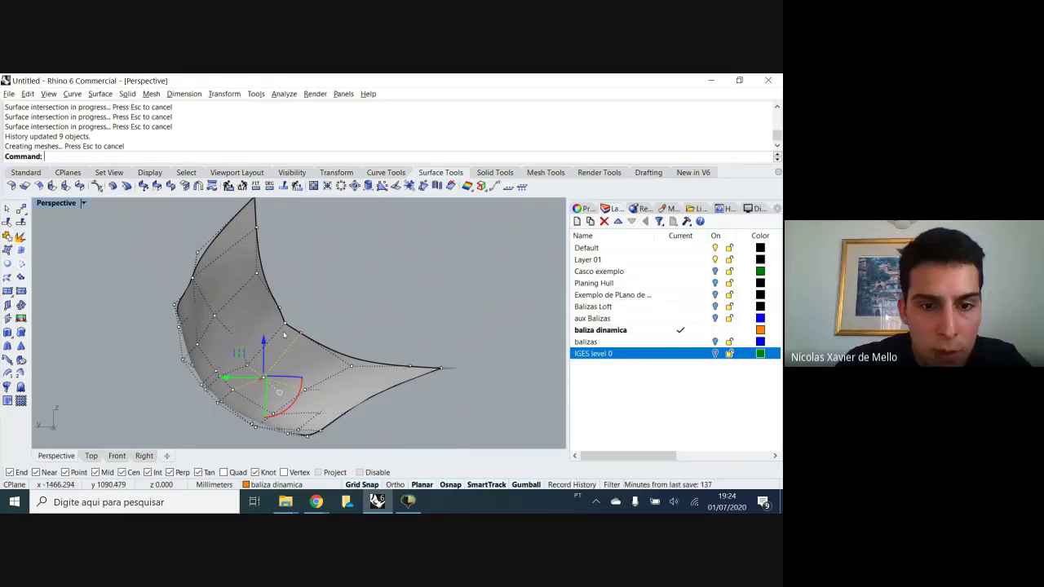
right_click_drag(308, 318, 307, 312)
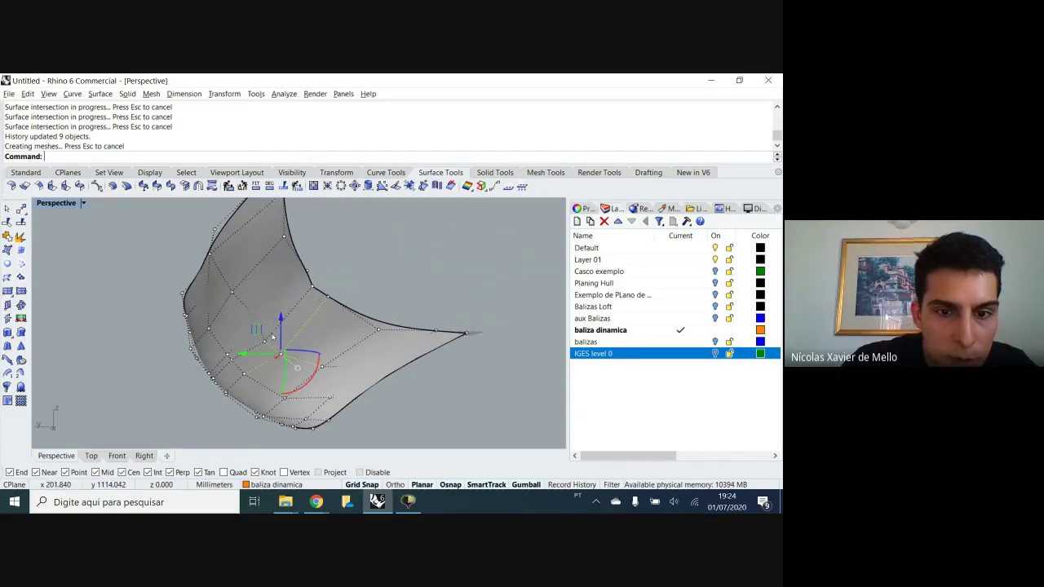
scroll(315, 290, "up", 3)
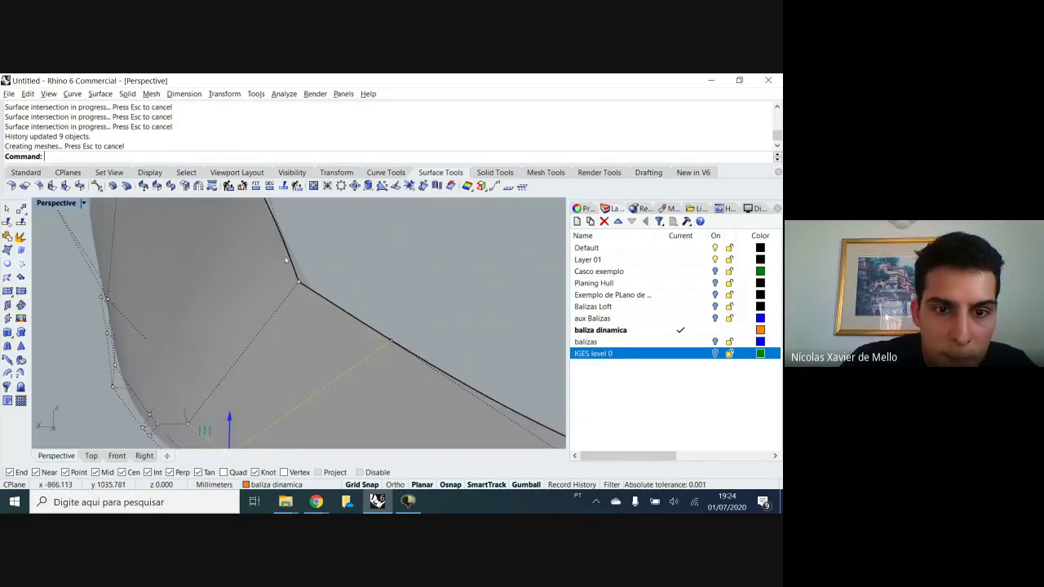
right_click_drag(316, 275, 315, 271)
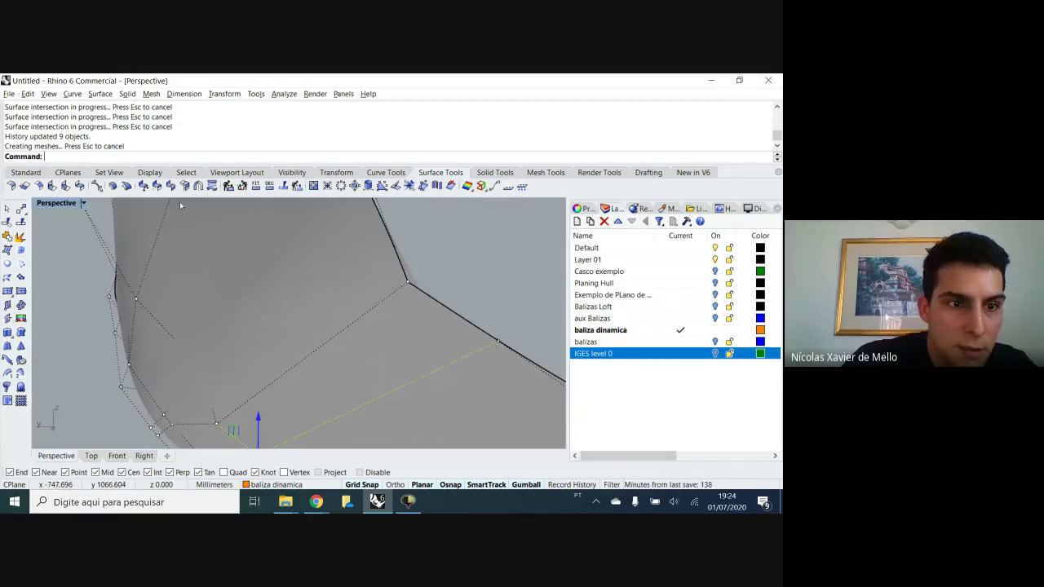
left_click(102, 193)
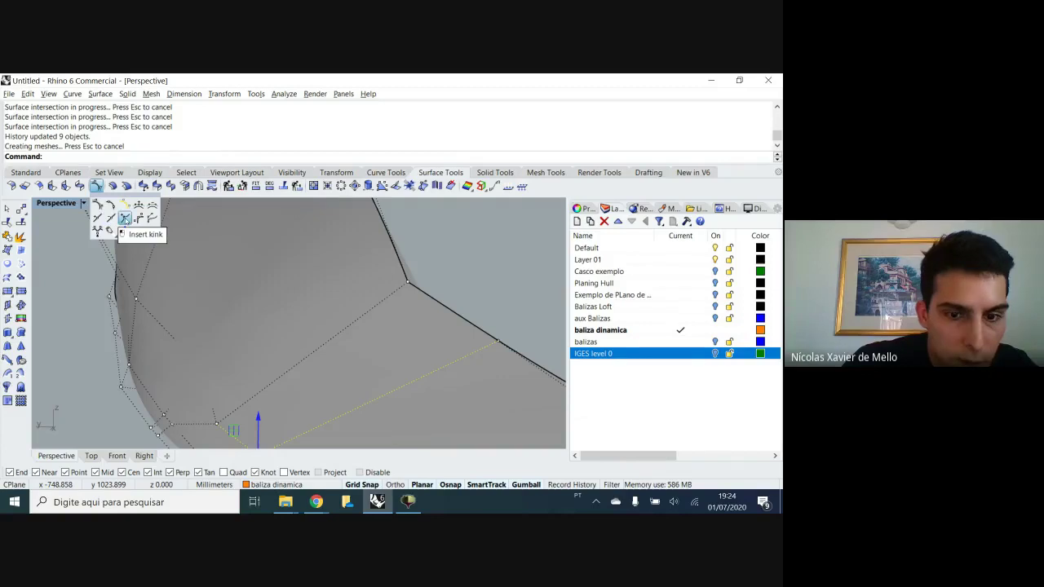
left_click(125, 218)
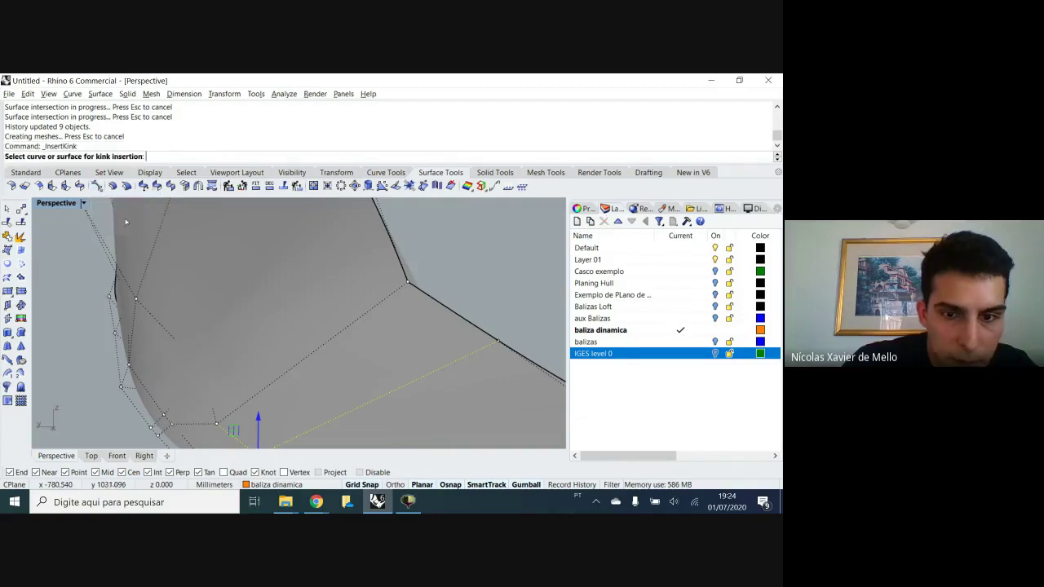
left_click(217, 425)
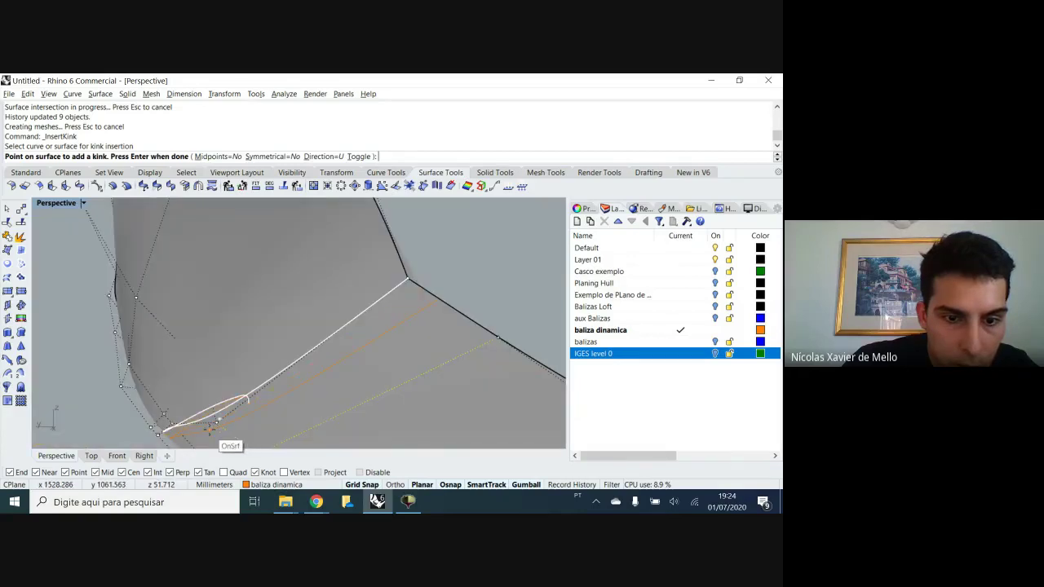
left_click(217, 422)
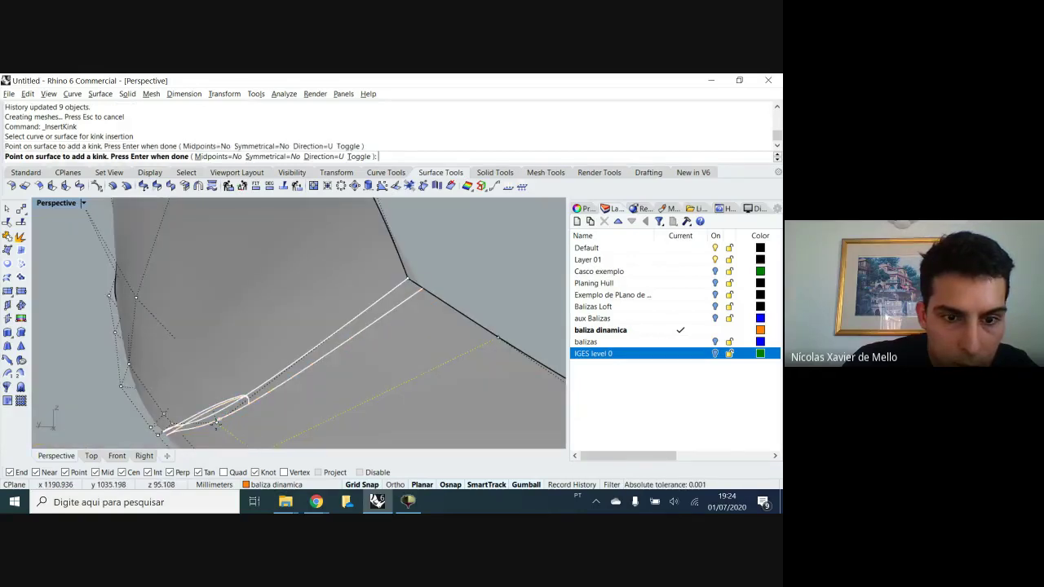
scroll(265, 377, "down", 10)
right_click_drag(267, 373, 271, 354)
scroll(272, 354, "up", 5)
scroll(274, 337, "down", 3)
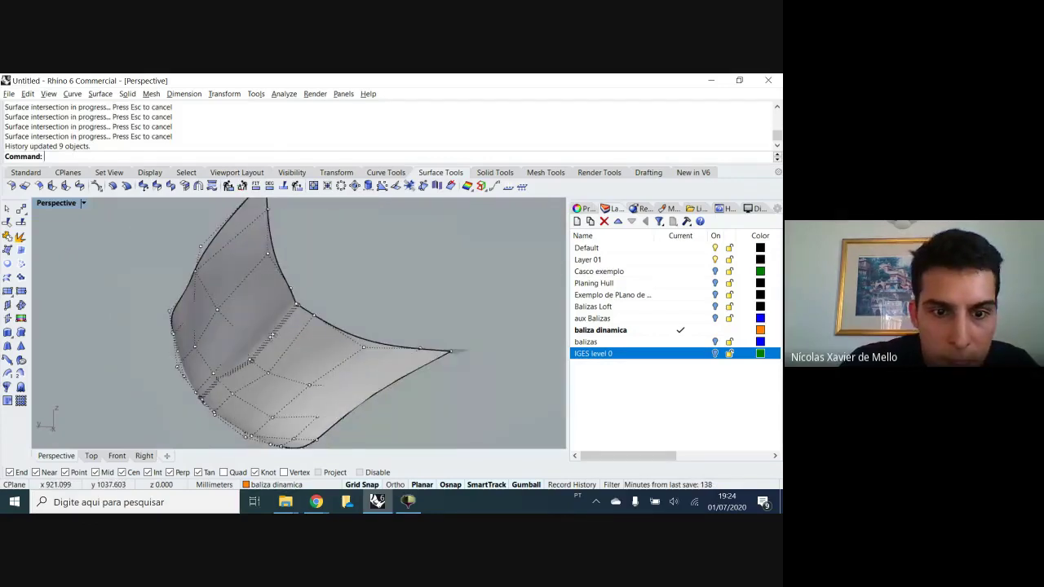
scroll(279, 326, "up", 5)
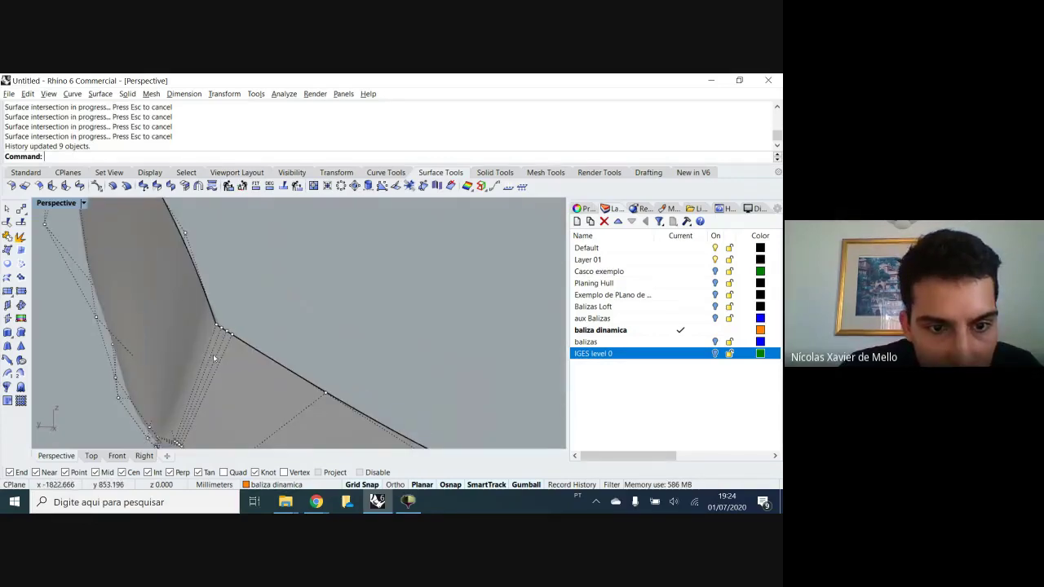
Undo the added kinks and the preceding gumball moves of the control points along the kink row
scroll(217, 349, "down", 5)
key("ctrl+z")
key("ctrl+z")
key("ctrl+z")
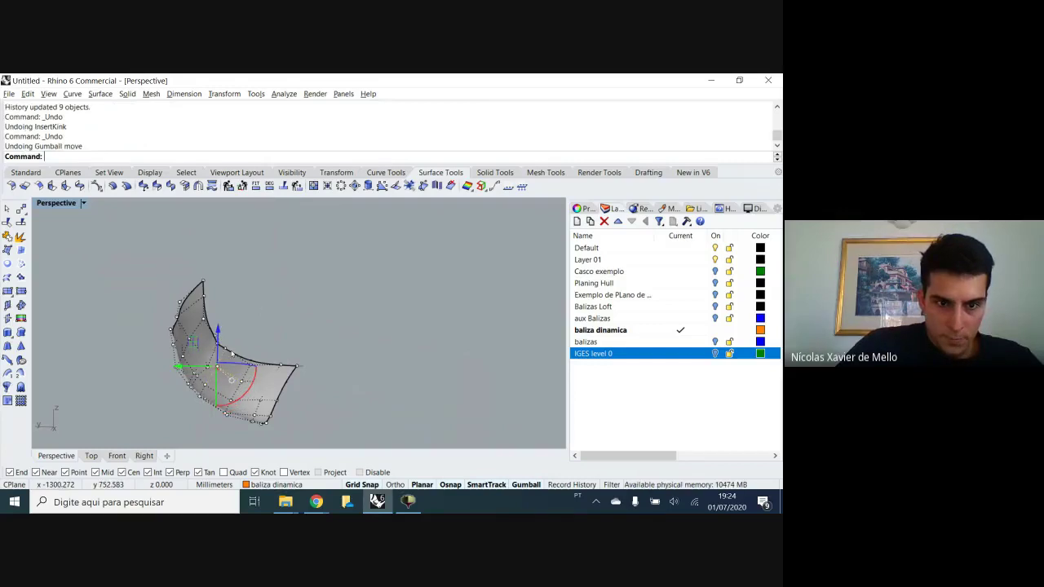
key("ctrl+z")
scroll(233, 353, "up", 5)
scroll(237, 310, "down", 4)
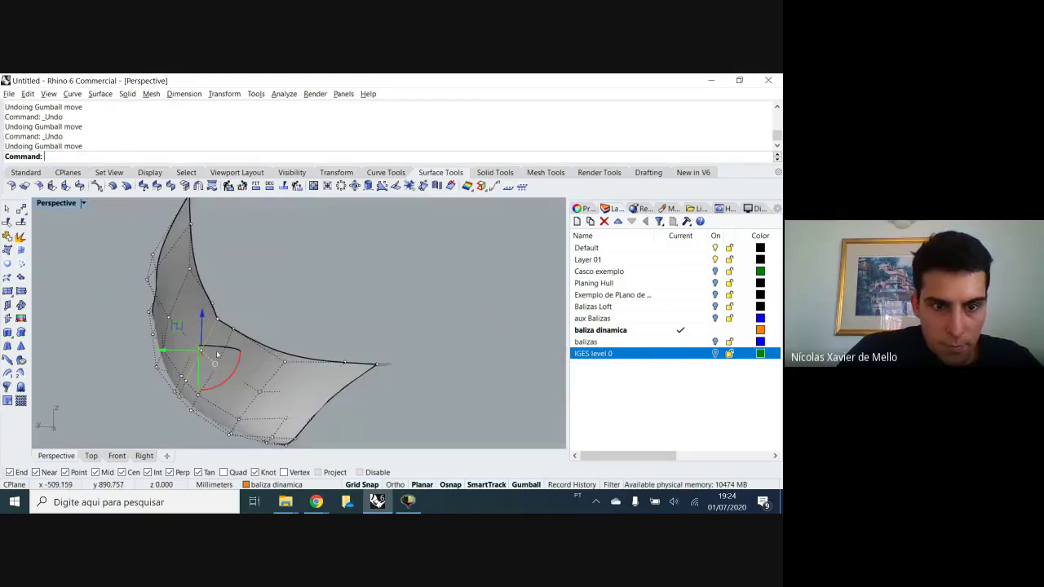
Undo the remaining control point moves on the transom edge and the original kink insertion
right_click_drag(218, 321, 194, 344)
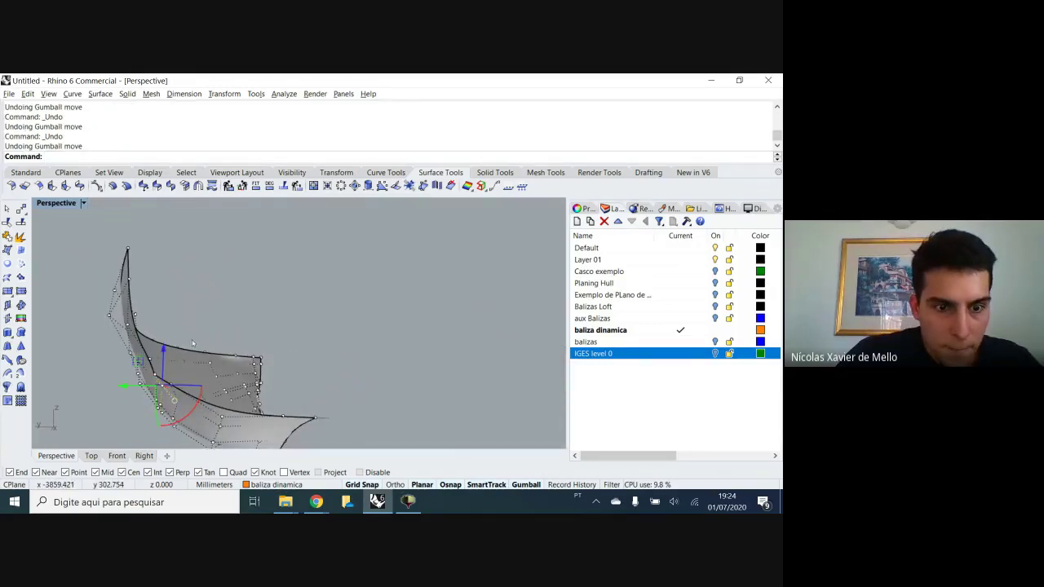
right_click_drag(172, 306, 310, 302)
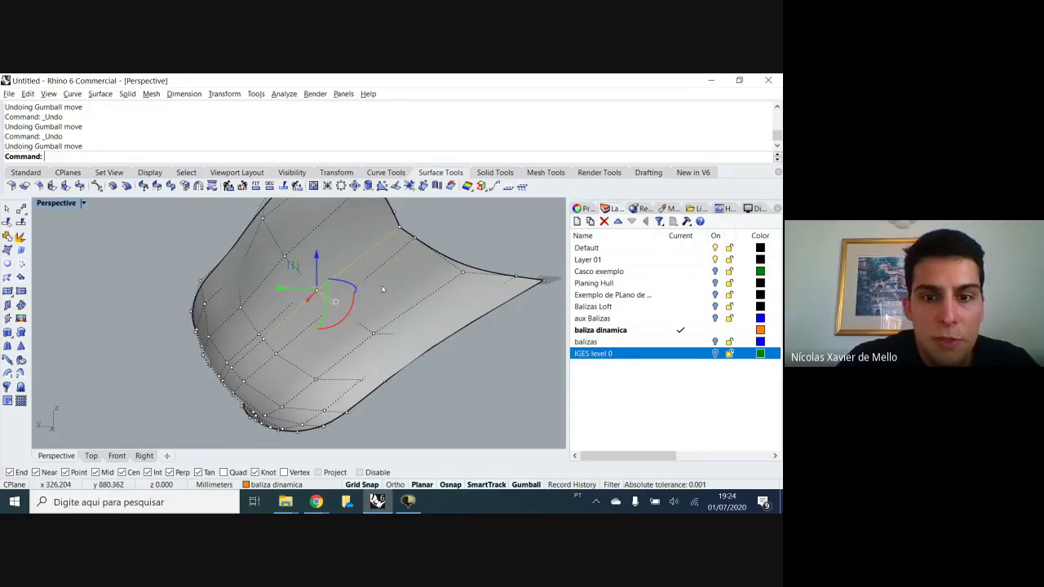
right_click_drag(381, 289, 97, 213)
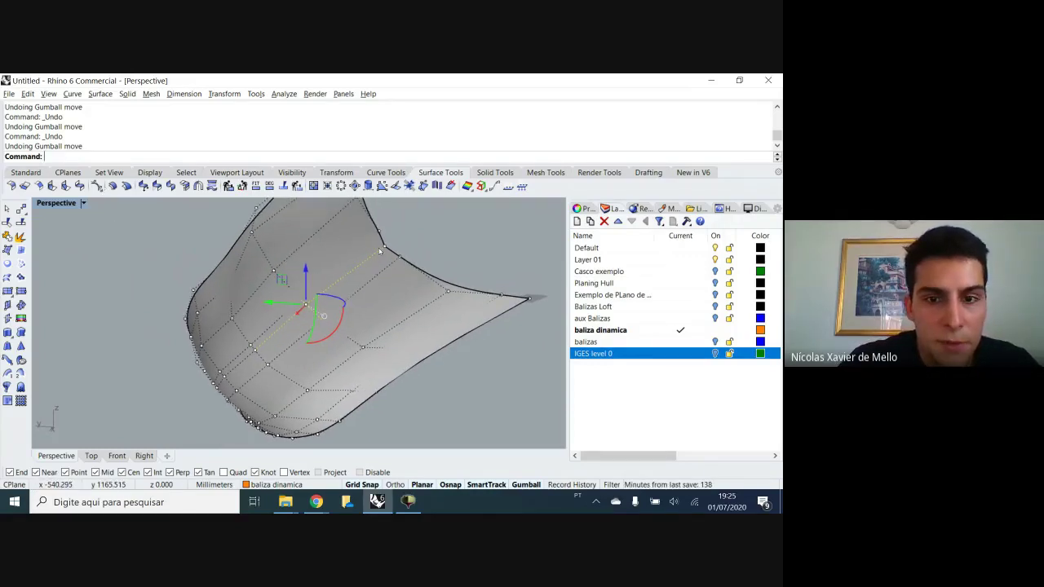
scroll(379, 251, "down", 3)
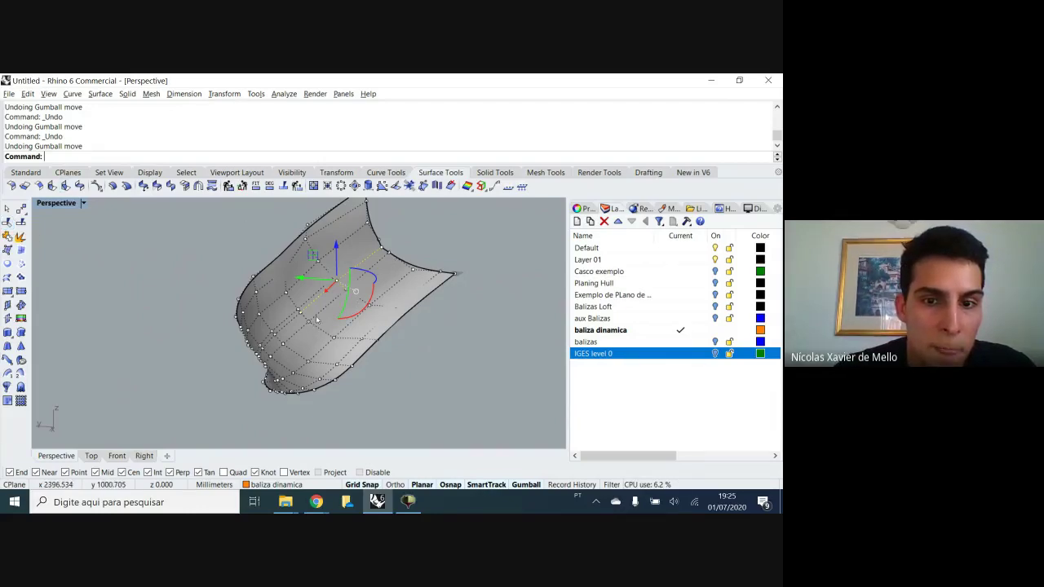
left_click(412, 238)
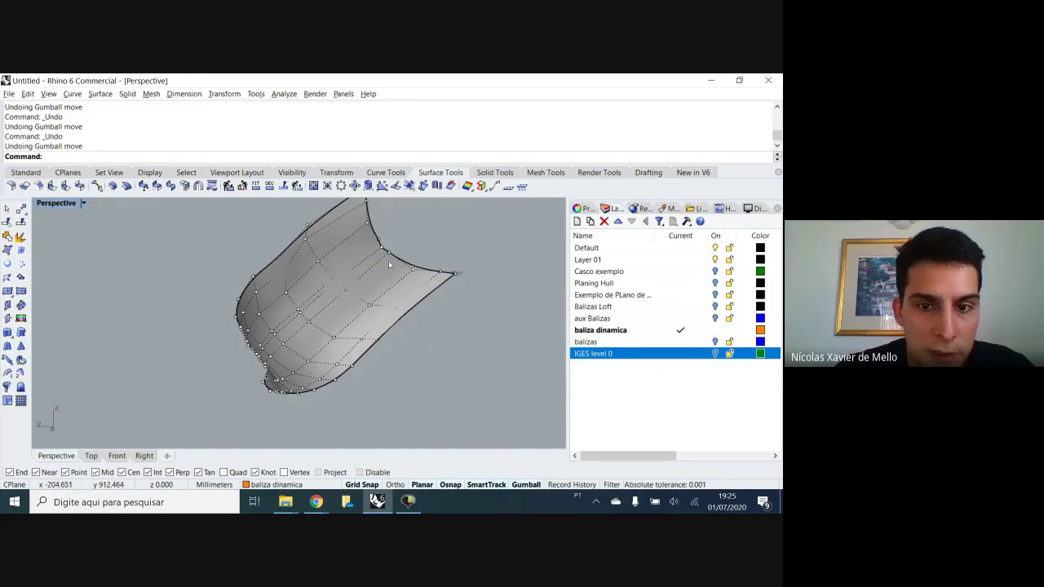
scroll(389, 263, "up", 5)
scroll(389, 263, "down", 3)
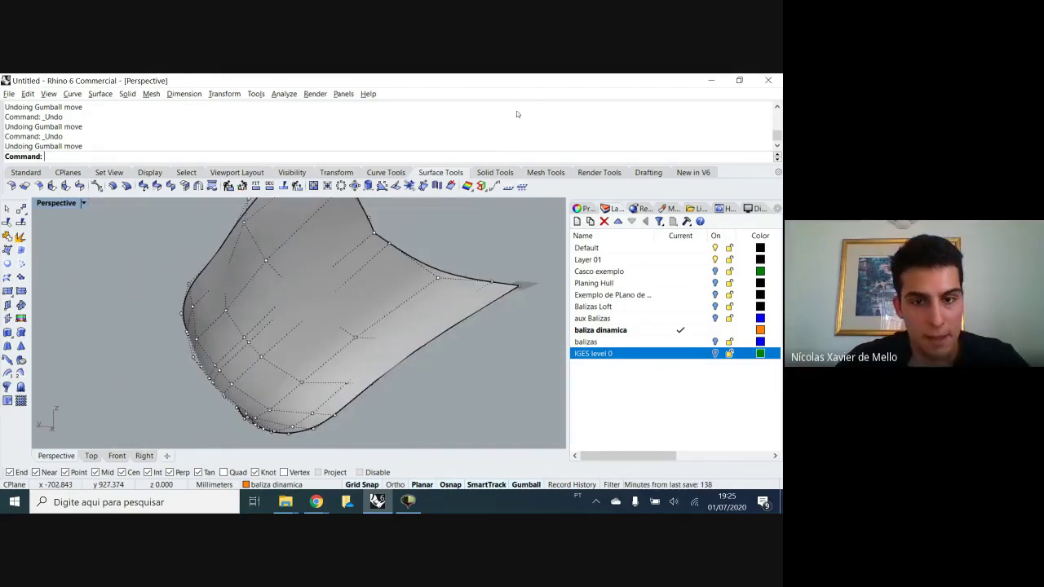
key("ctrl+z")
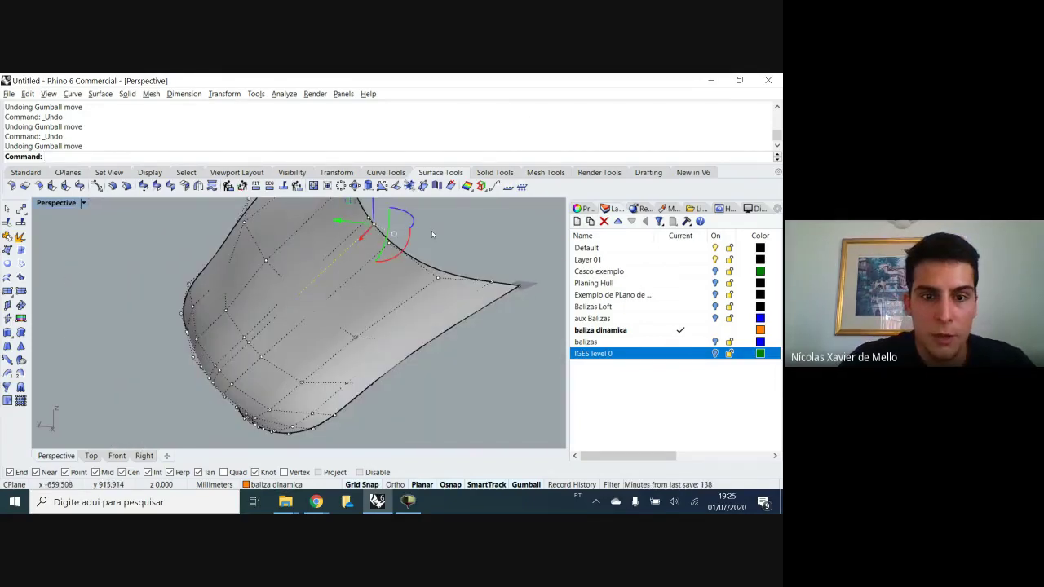
key("ctrl+z")
key("ctrl+z")
scroll(363, 254, "down", 4)
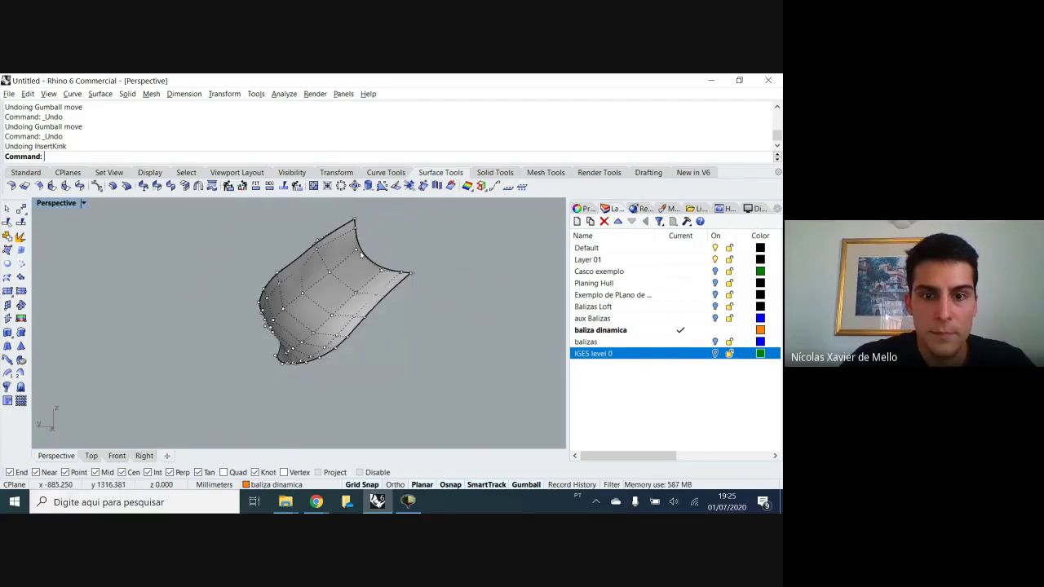
Set the weight of the transom row's middle control point to 2 and move the point outward and down
scroll(350, 271, "down", 2)
scroll(351, 271, "up", 5)
left_click(332, 275)
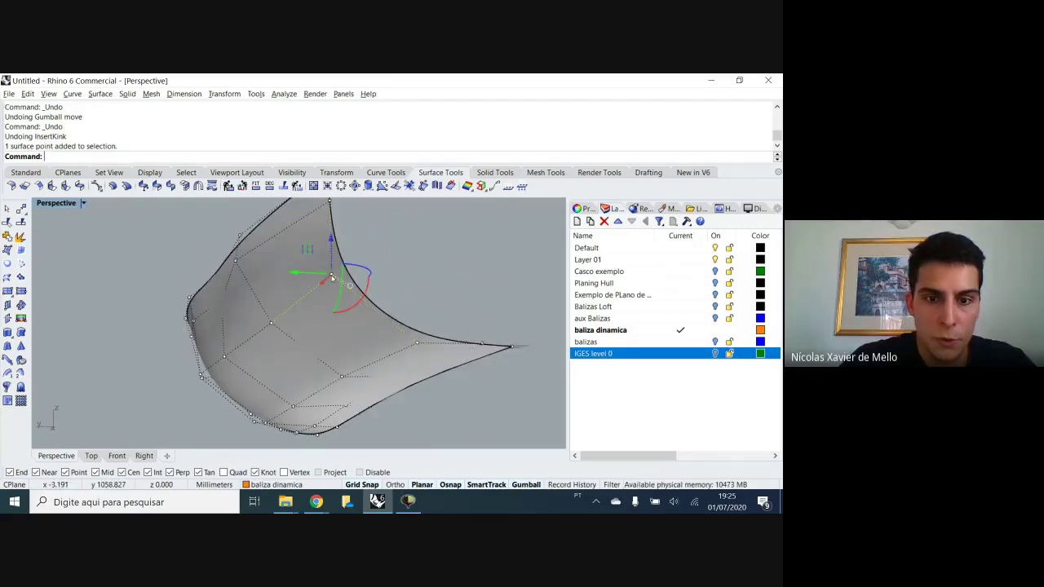
left_click(96, 186)
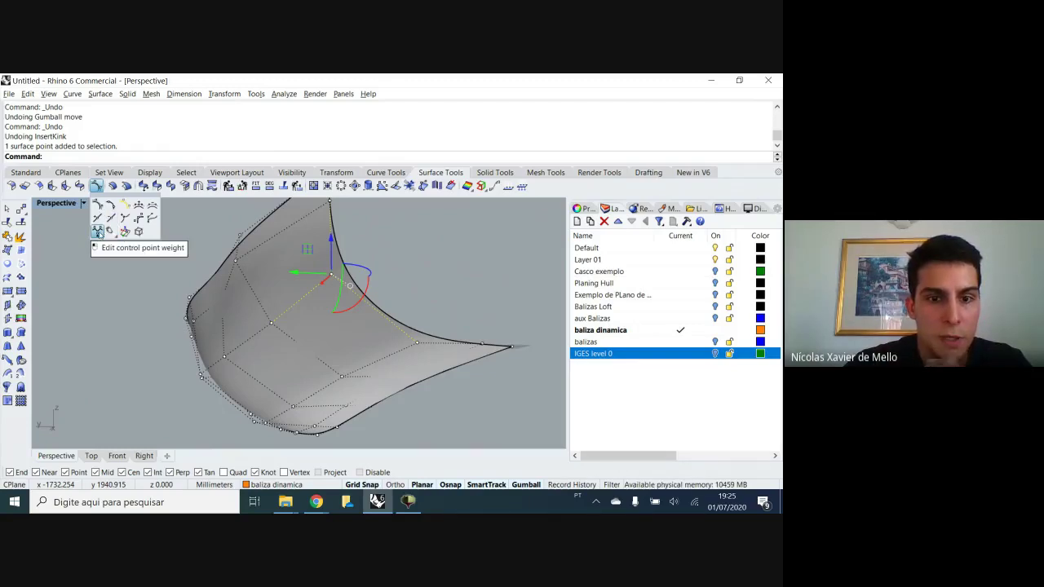
left_click(97, 233)
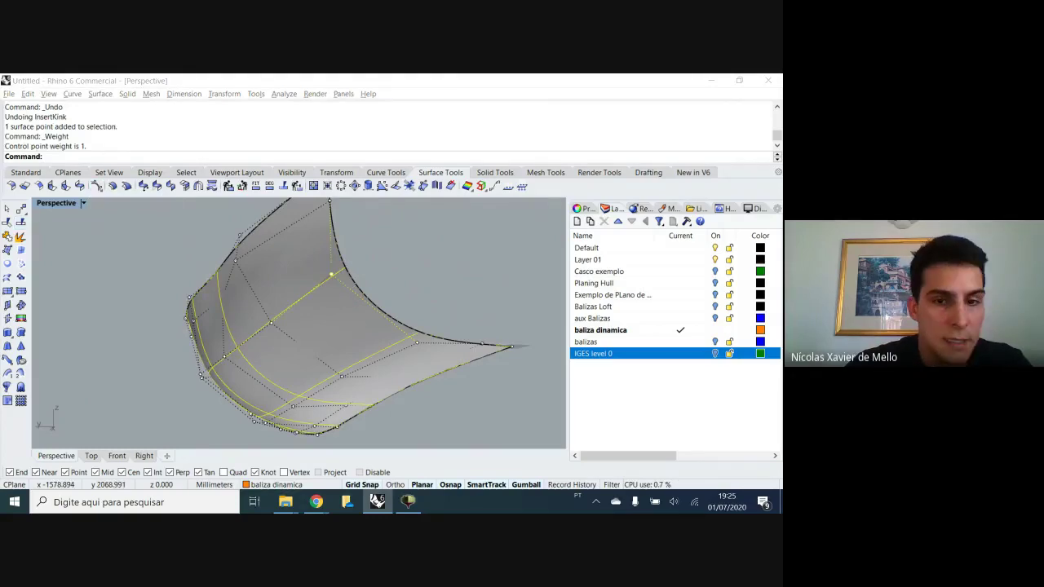
left_click_drag(138, 224, 430, 210)
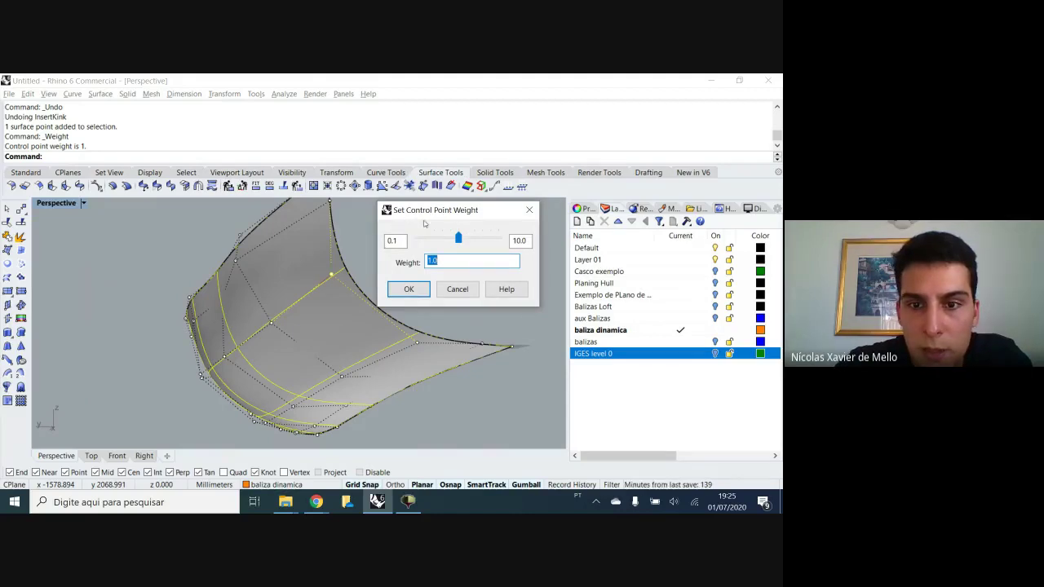
type("2")
key("Return")
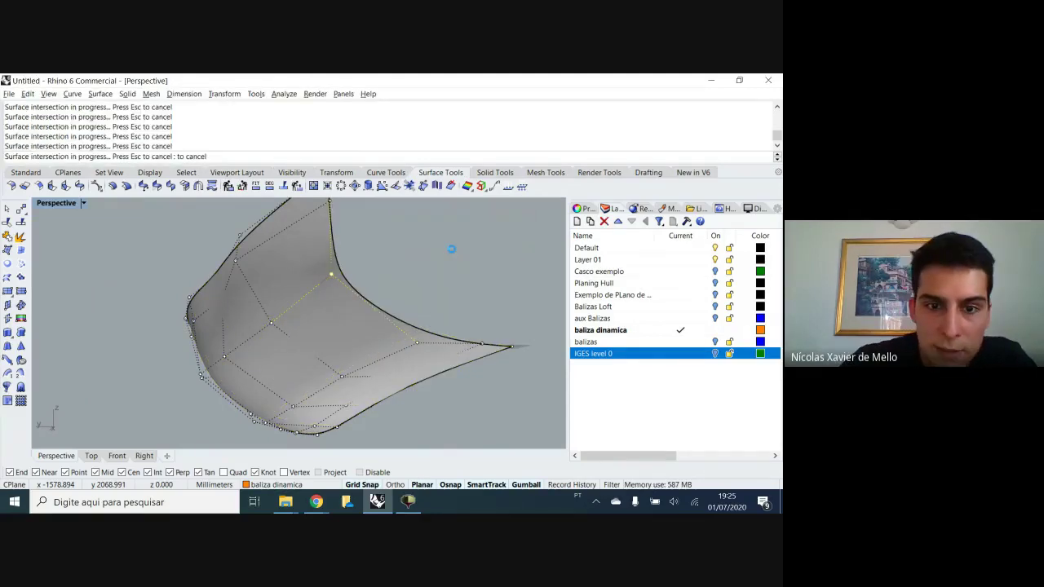
left_click(331, 274)
left_click_drag(332, 274, 298, 285)
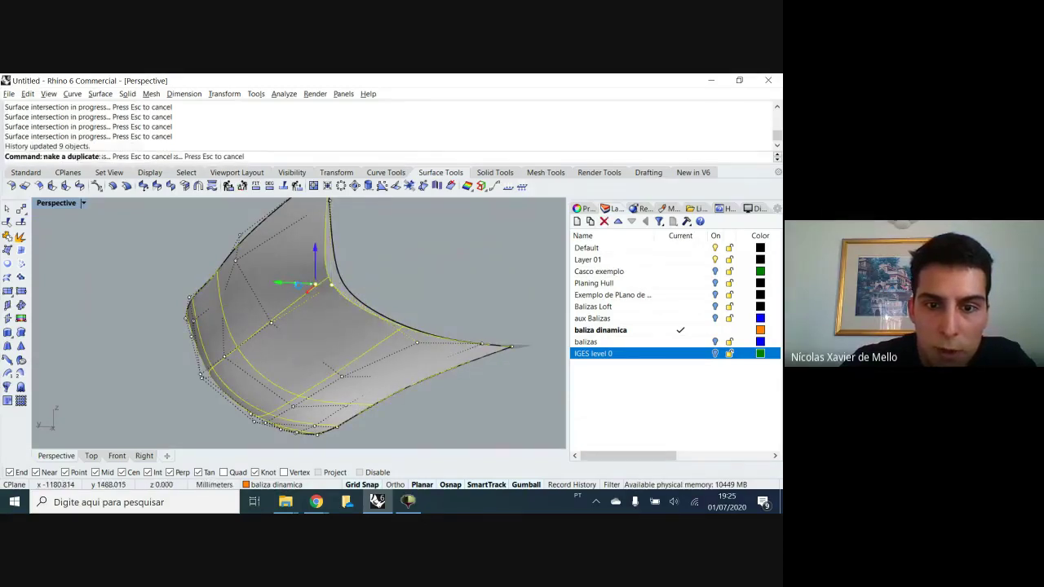
Raise the same control point's weight to 10 and on to 100 to pull the transom edge into a corner
right_click(317, 286)
left_click_drag(468, 239, 511, 241)
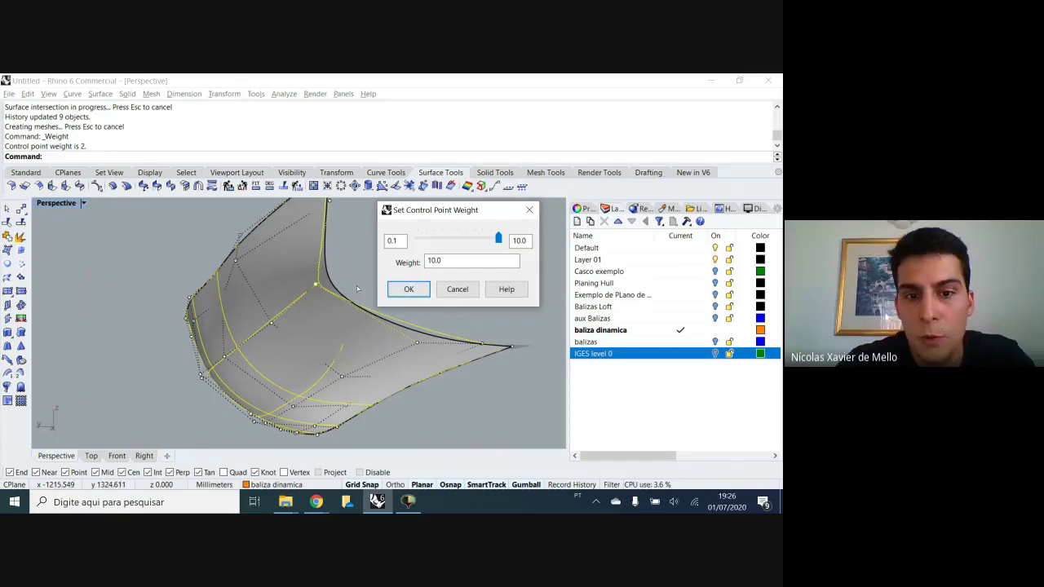
left_click_drag(453, 259, 427, 260)
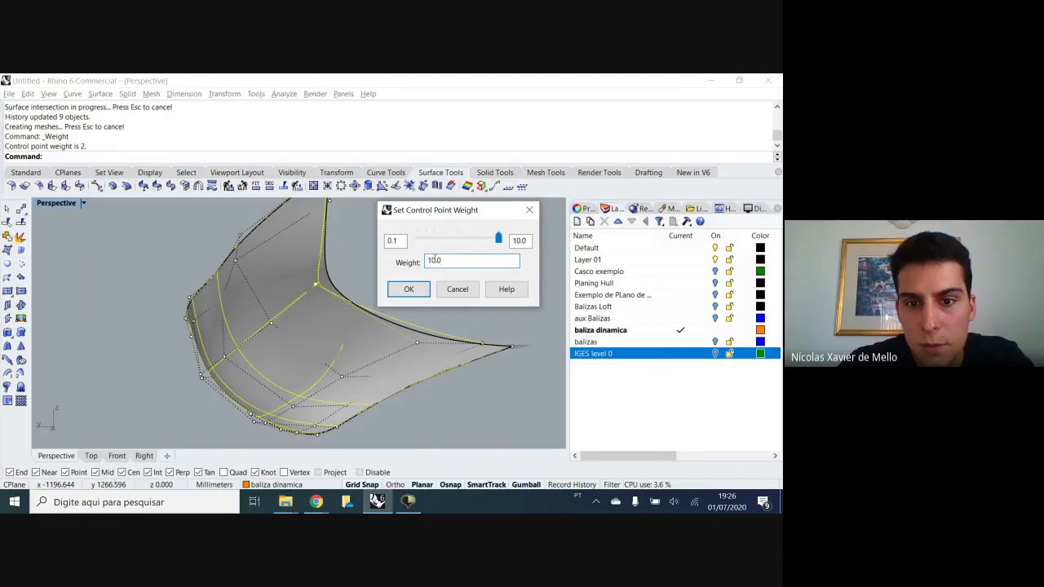
type("0")
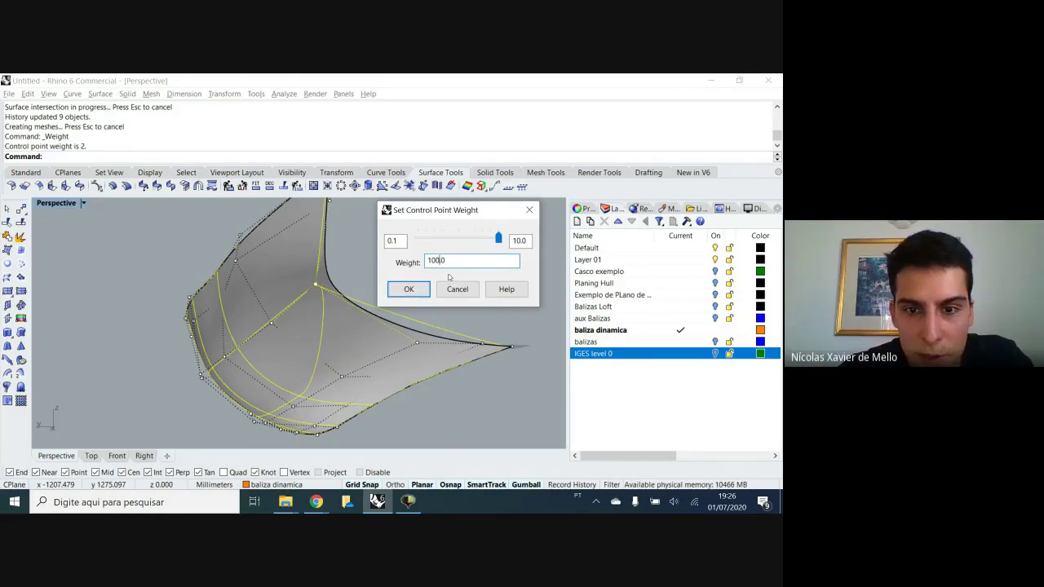
left_click(408, 290)
left_click(317, 287)
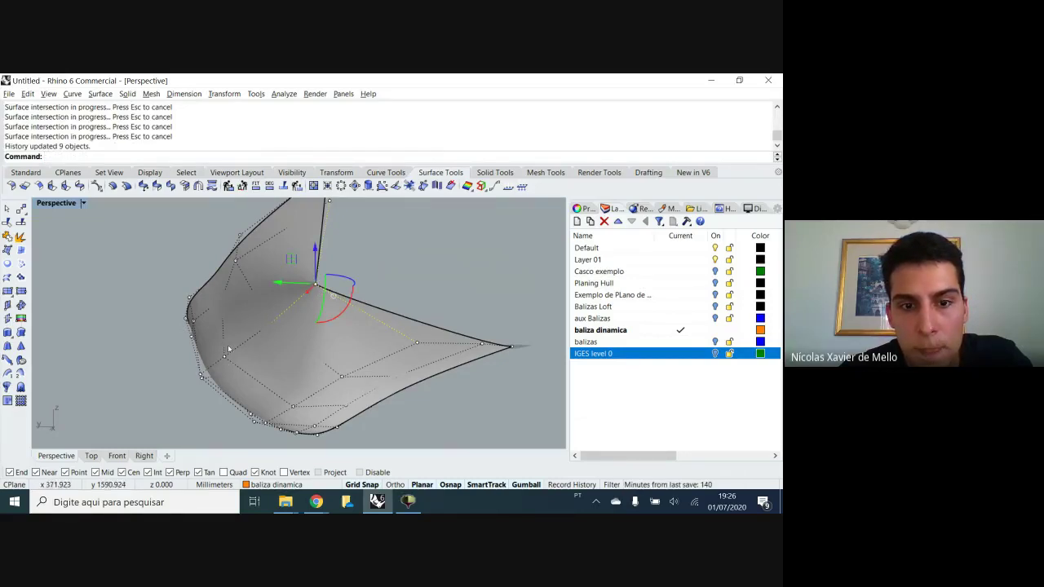
Inspect the hull around the sharpened transom, then reselect its control point and undo the last weight change
scroll(297, 305, "down", 3)
mouse_move(297, 304)
right_mouse_down()
mouse_move(272, 319)
mouse_move(301, 310)
right_mouse_up()
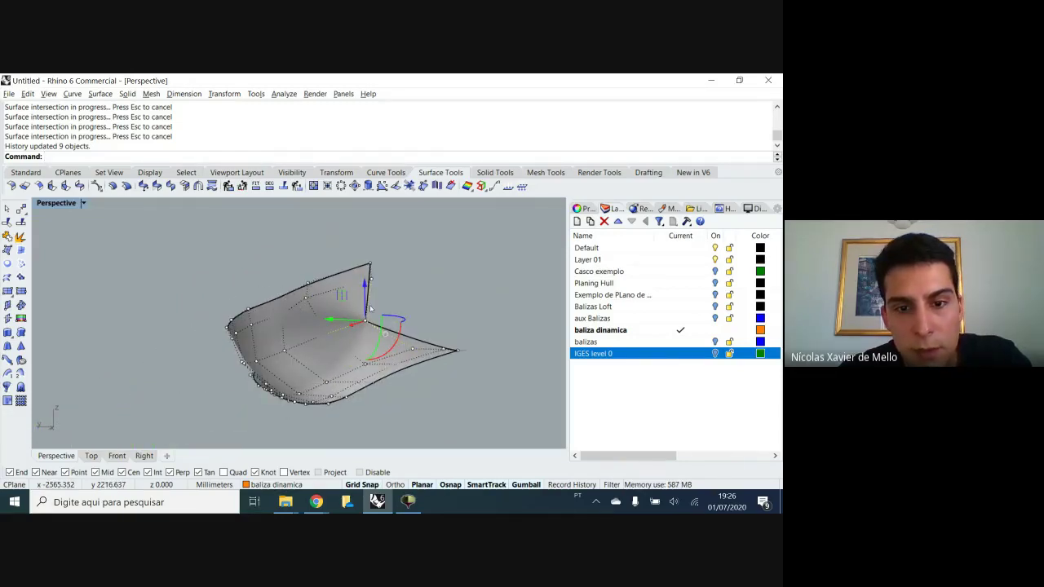
right_click_drag(370, 308, 359, 302)
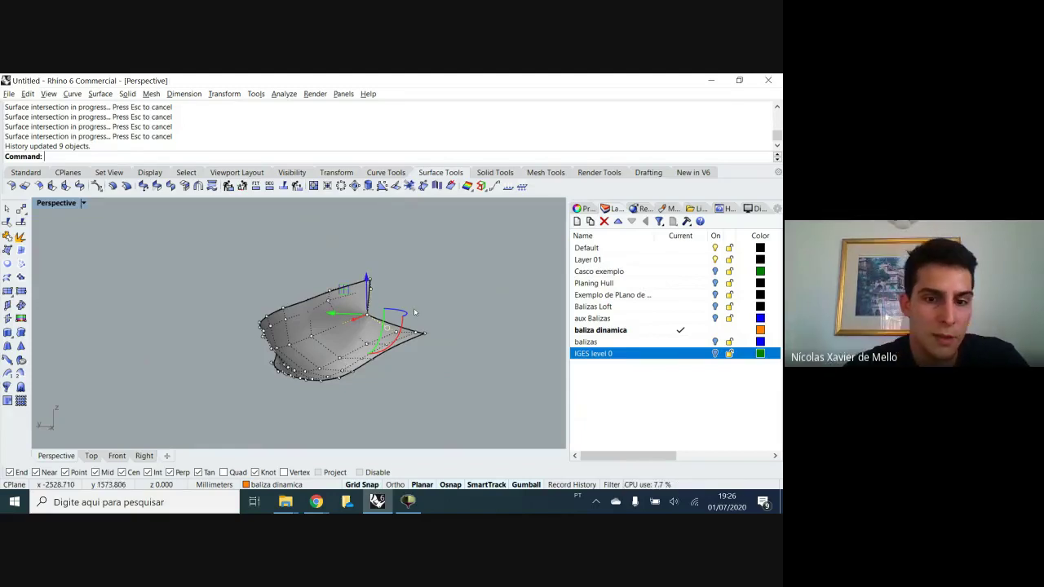
right_click_drag(416, 313, 487, 281)
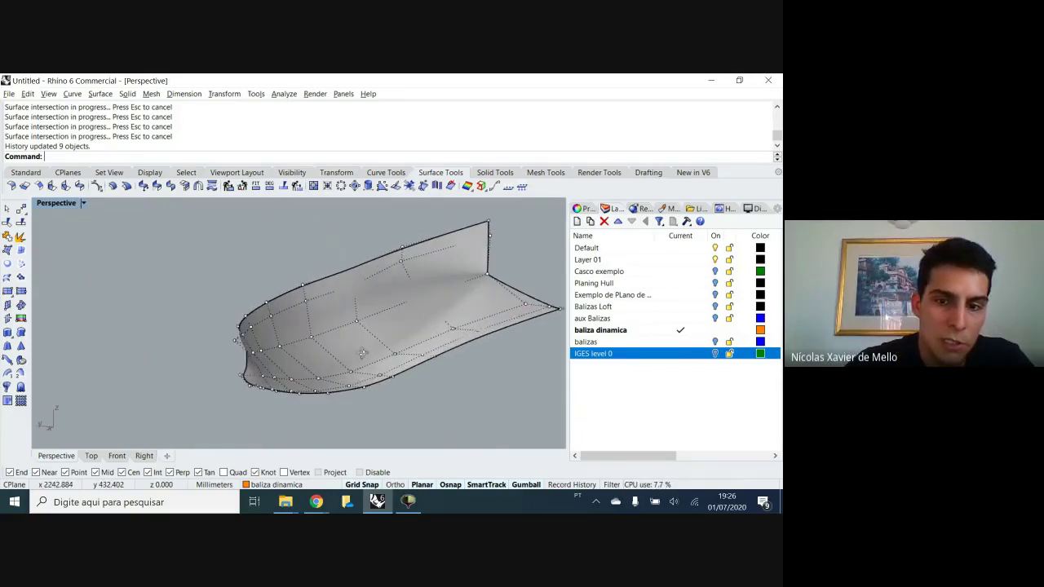
left_click(488, 277)
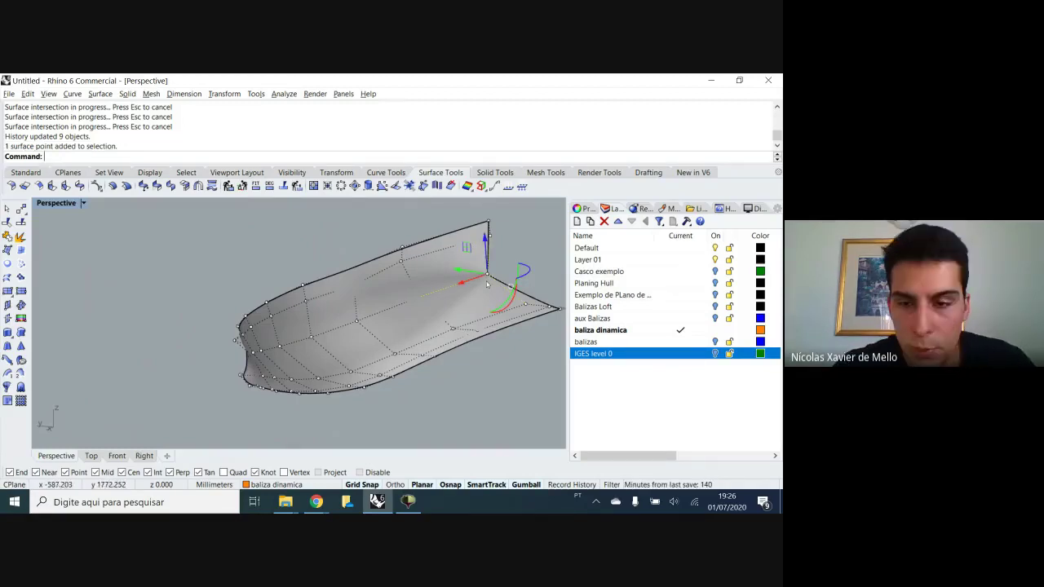
scroll(466, 248, "up", 2)
key("ctrl+z")
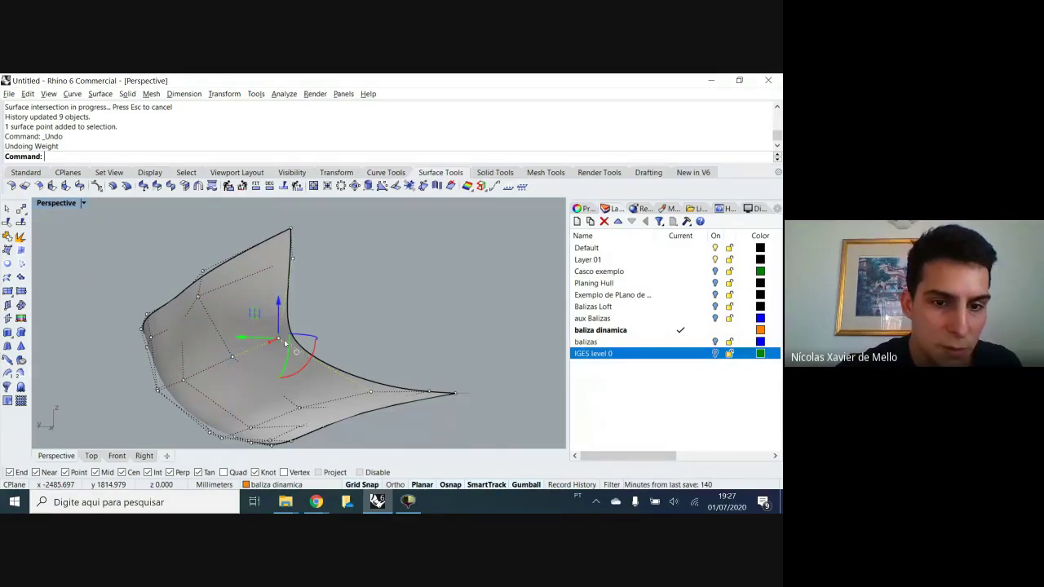
Examine the hull surface and its control point net from several angles around the bow and transom
left_click(347, 318)
scroll(347, 319, "down", 5)
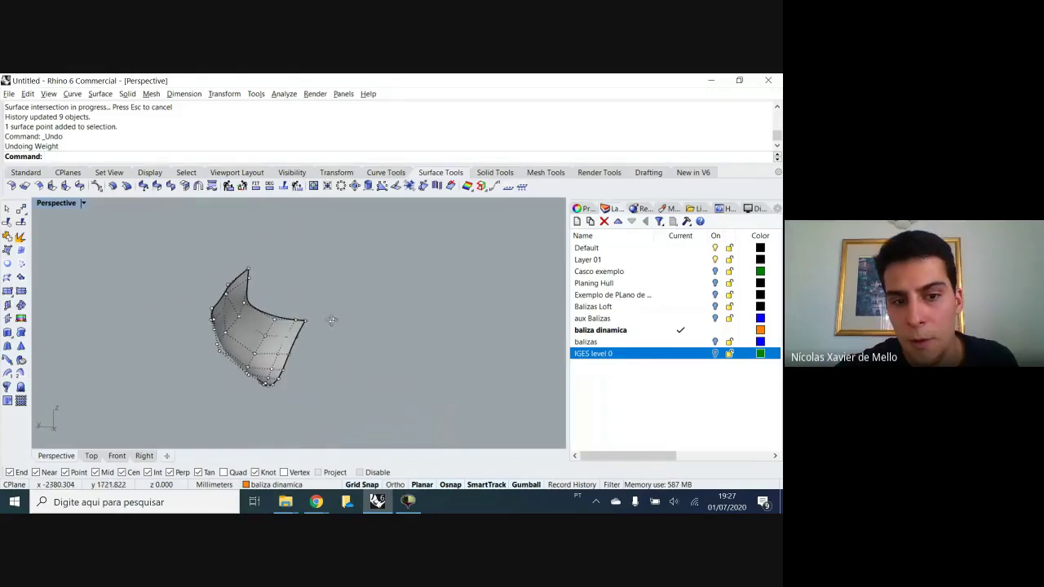
right_click_drag(331, 321, 343, 332)
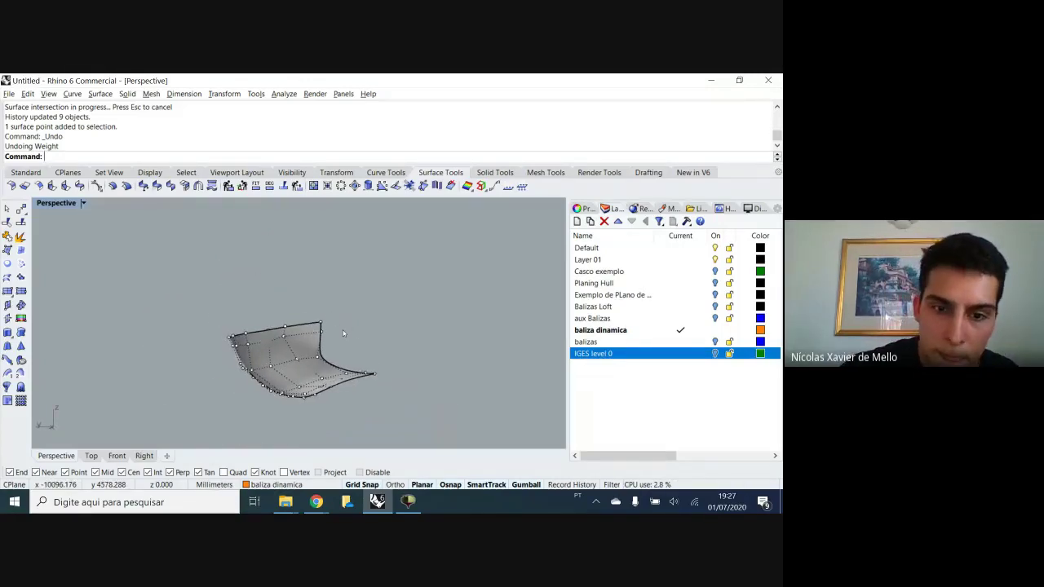
scroll(306, 360, "up", 2)
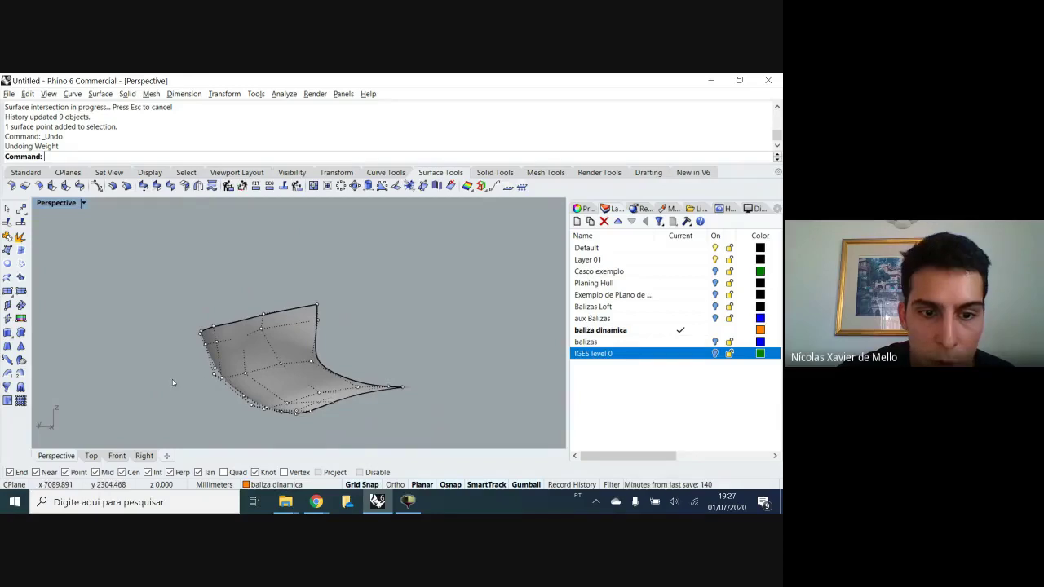
right_click_drag(175, 381, 314, 357)
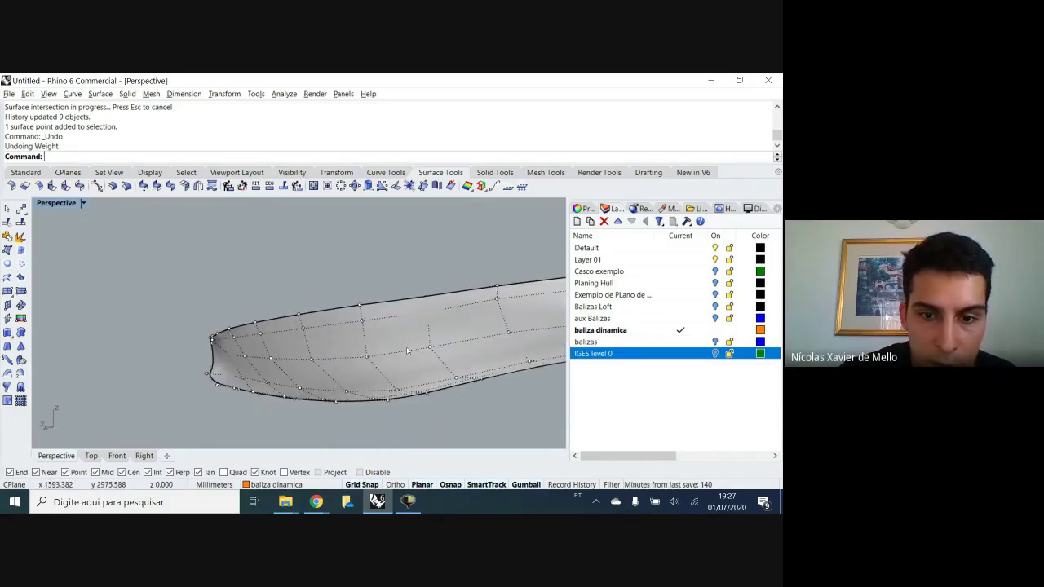
right_click_drag(450, 332, 413, 327)
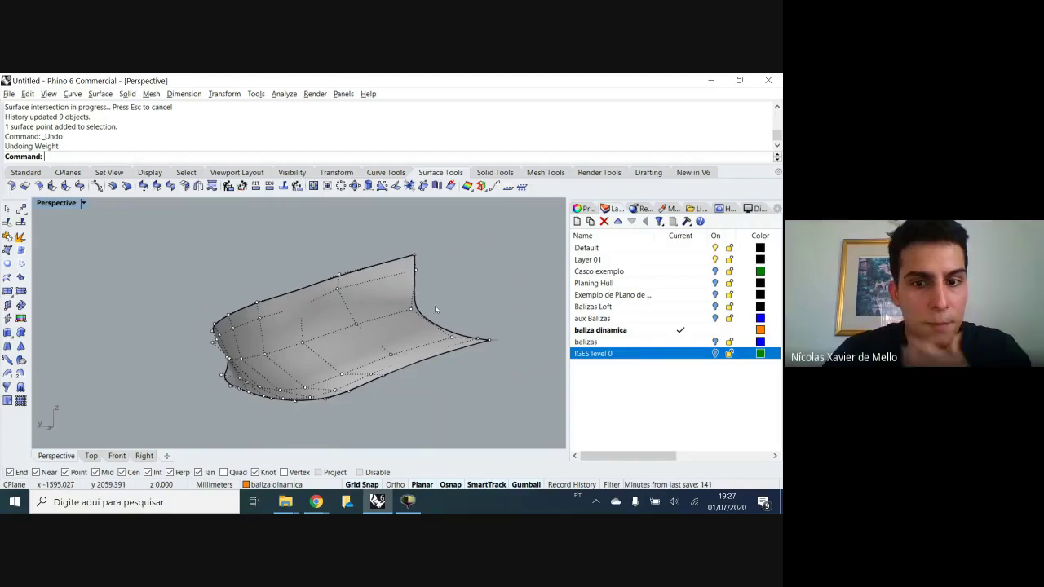
right_click_drag(437, 303, 453, 282)
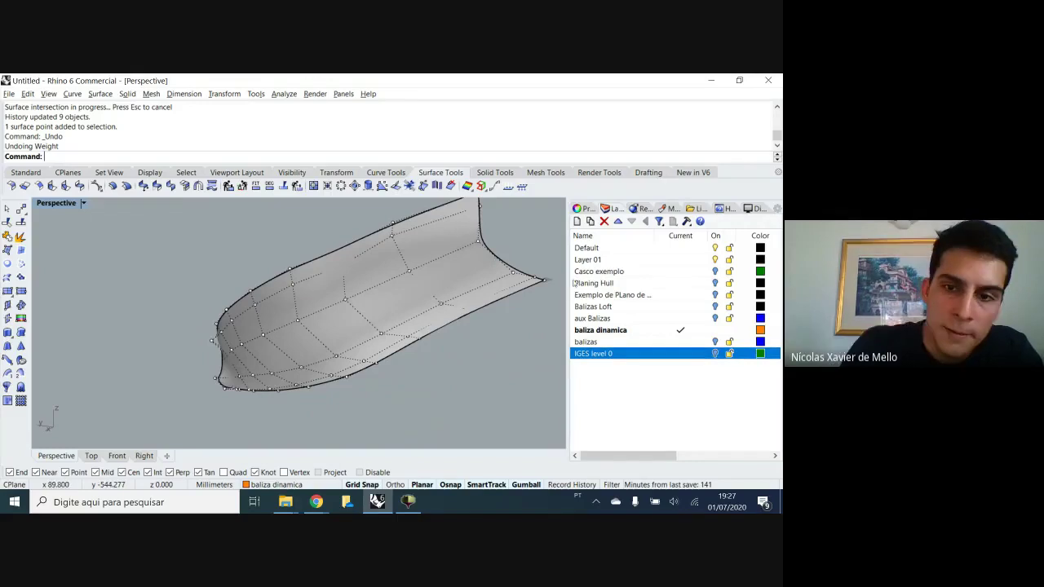
right_click_drag(558, 292, 436, 296)
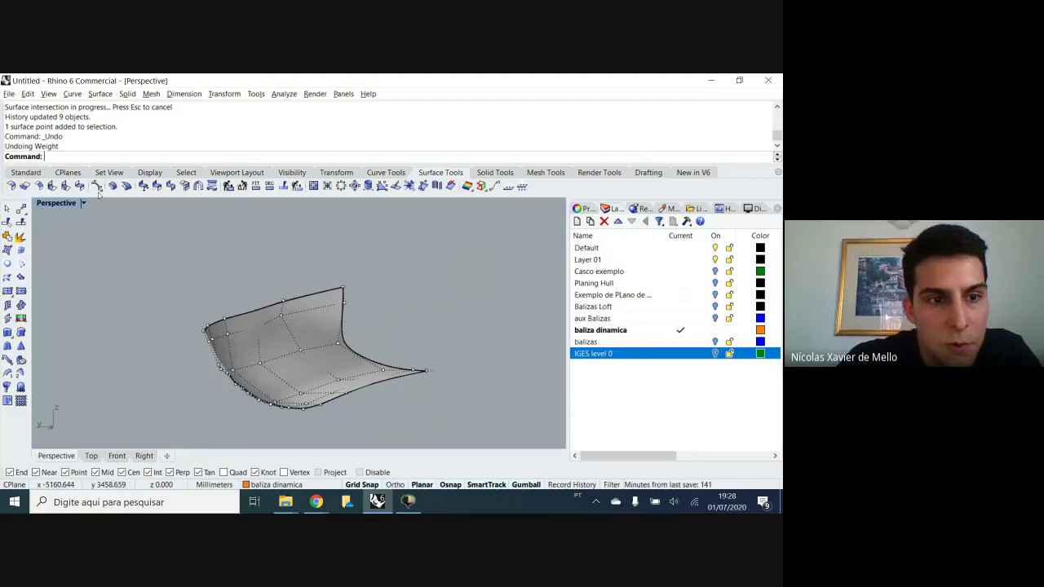
left_click(100, 189)
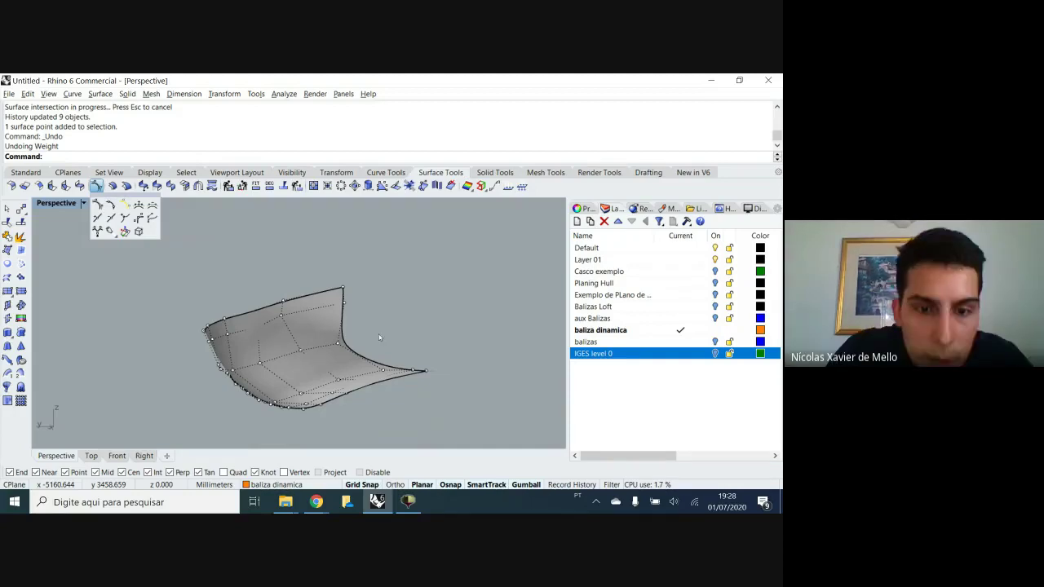
right_click_drag(380, 335, 431, 314)
right_click_drag(438, 356, 343, 385)
scroll(342, 381, "up", 3)
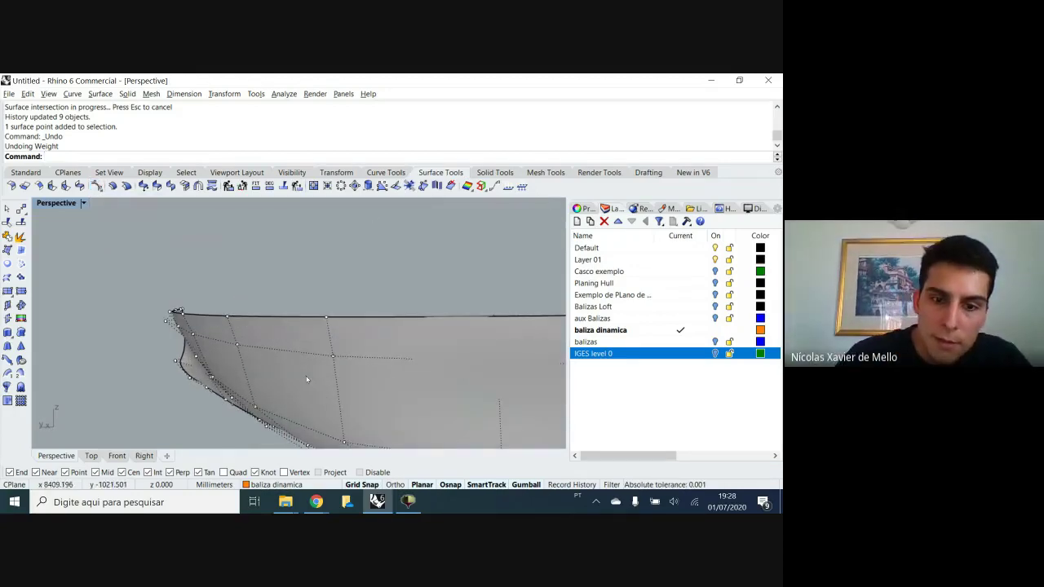
Try deleting the hull surface, undo the deletion and select the surface again
left_click(339, 376)
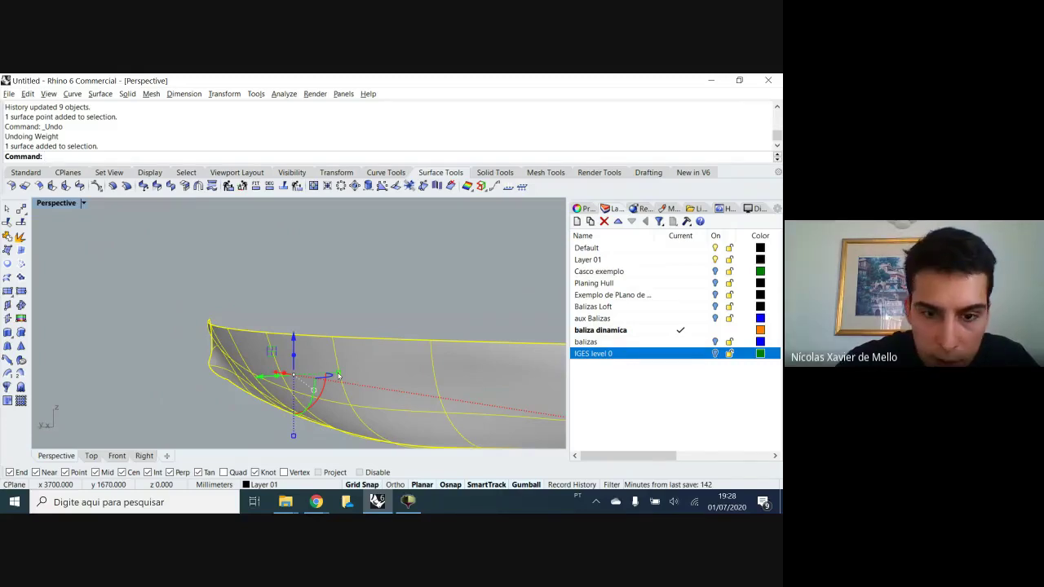
key("Delete")
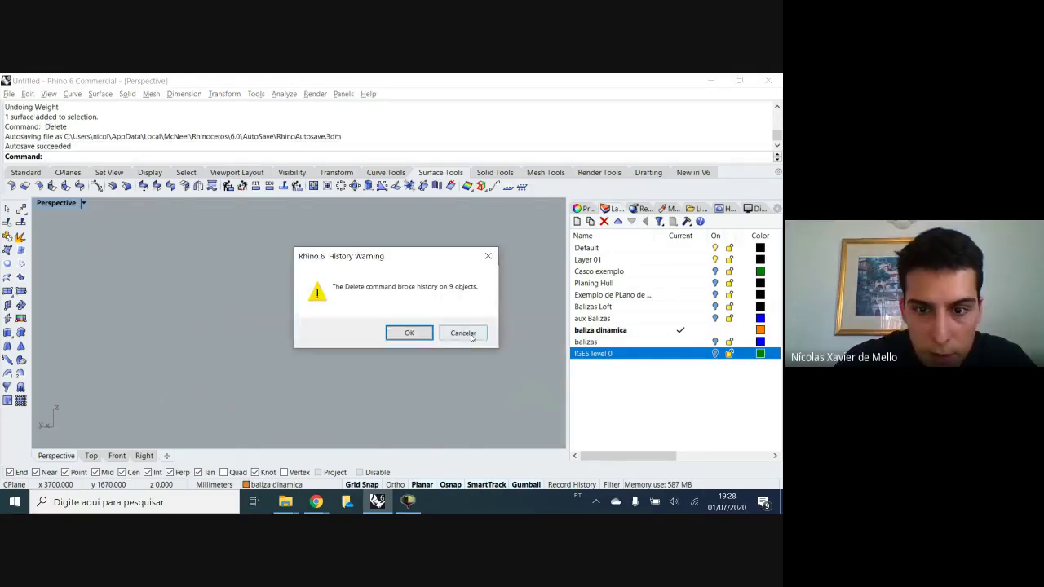
left_click(470, 335)
left_click(473, 338)
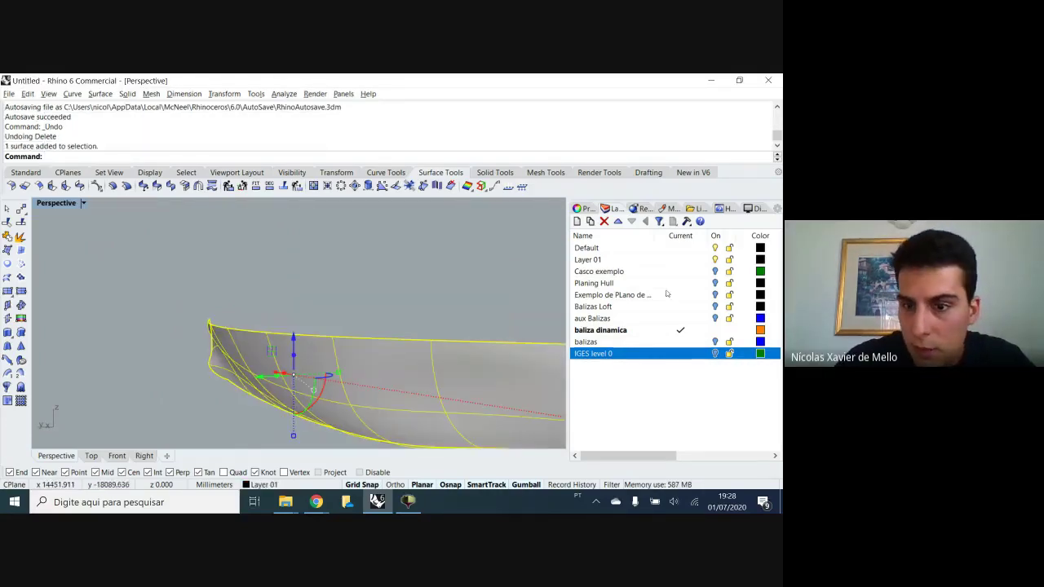
Move the selected hull surface to the aux Balizas layer and keep that layer turned off
right_click(598, 323)
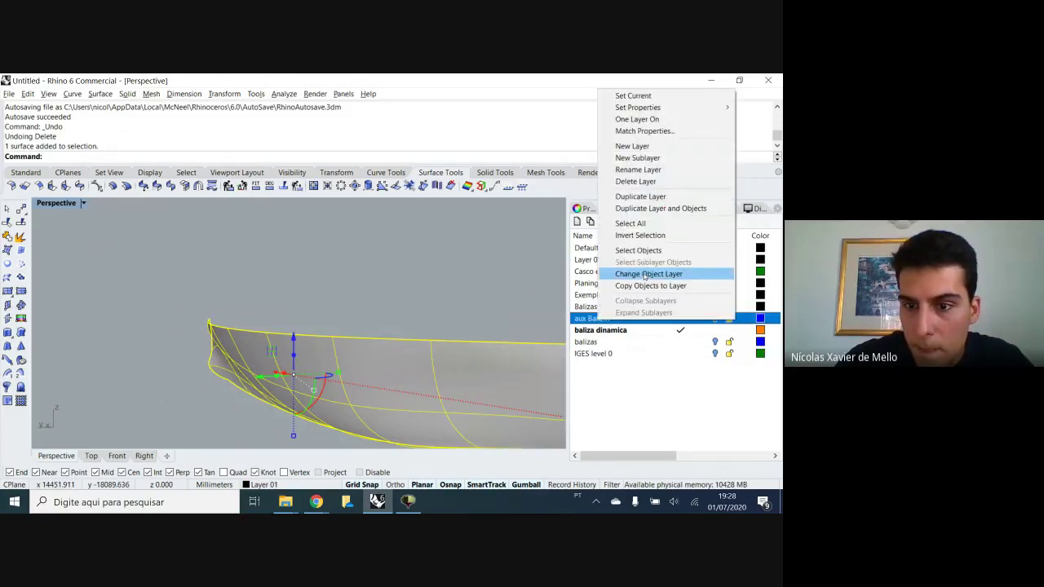
left_click(645, 276)
left_click(715, 318)
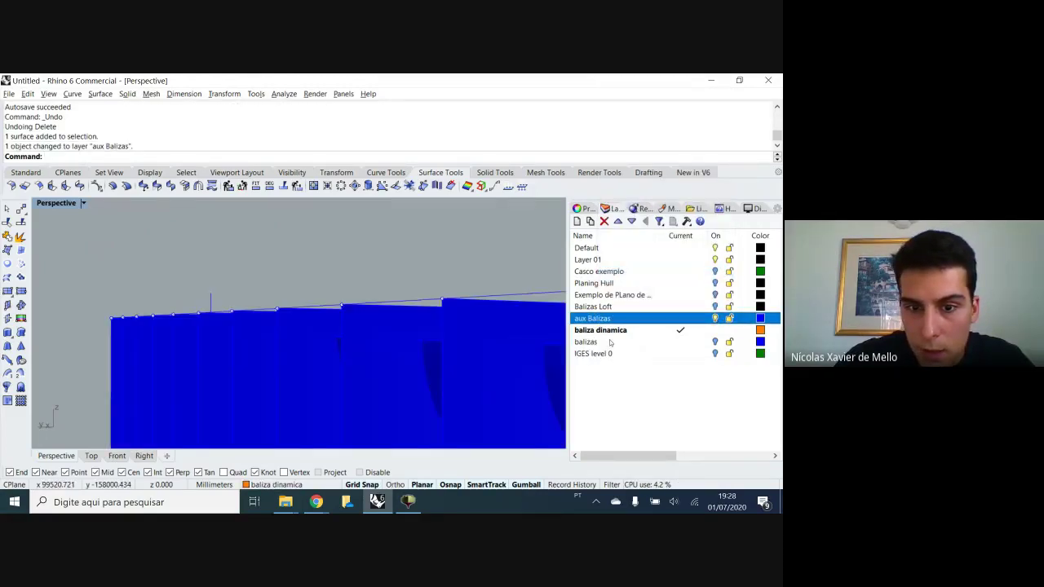
left_click(716, 318)
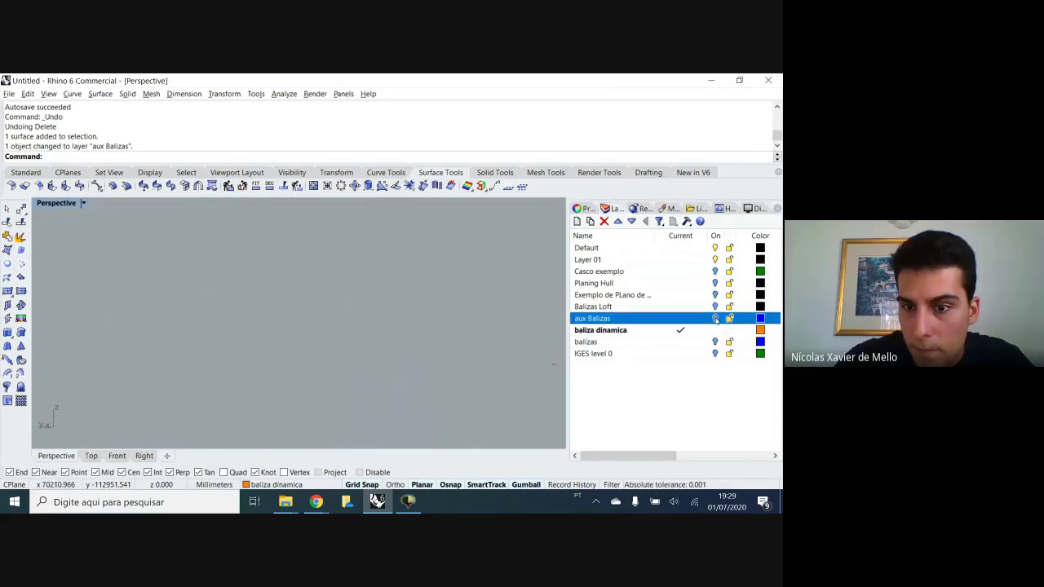
Turn on the balizas layer and show all hidden objects to bring back the station curves
left_click(715, 343)
scroll(432, 355, "down", 6)
right_click_drag(420, 357, 248, 417)
middle_click(248, 417)
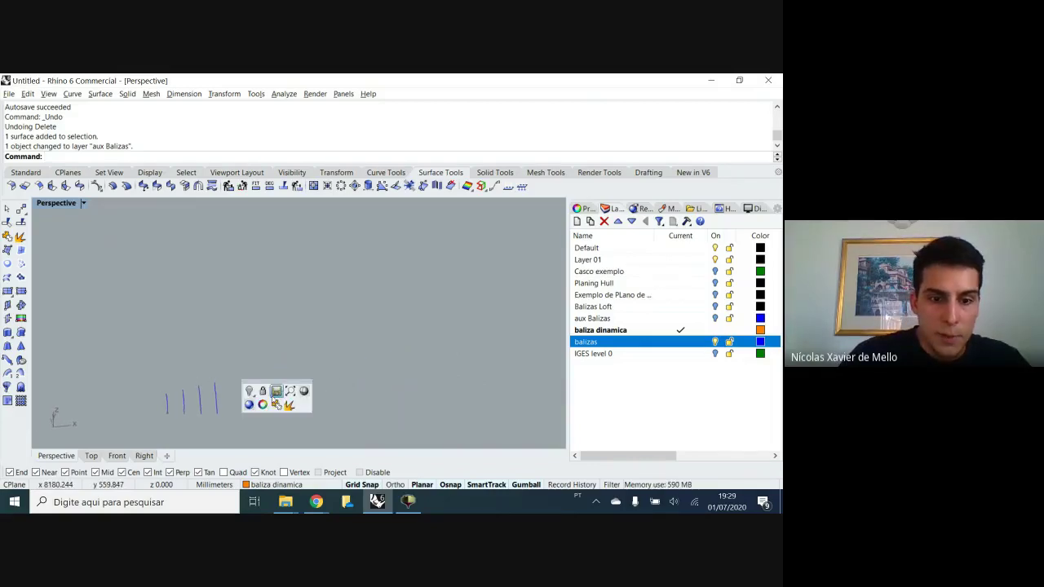
left_click(249, 391)
left_click(264, 409)
right_click_drag(267, 409, 371, 381)
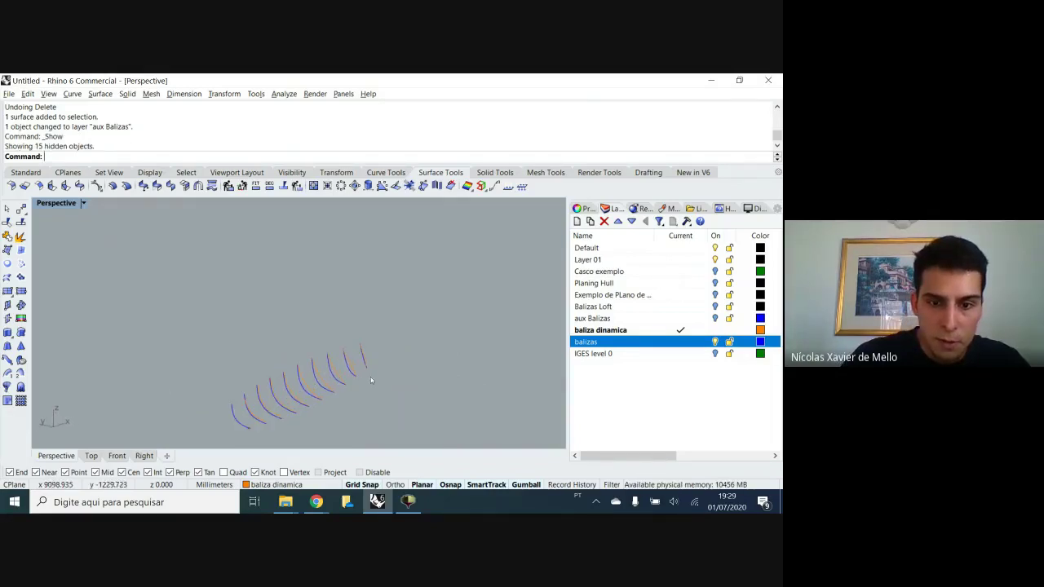
Make balizas the current layer and turn off the baliza dinamica layer
scroll(331, 379, "up", 3)
left_click(324, 378)
scroll(322, 378, "up", 5)
key("Escape")
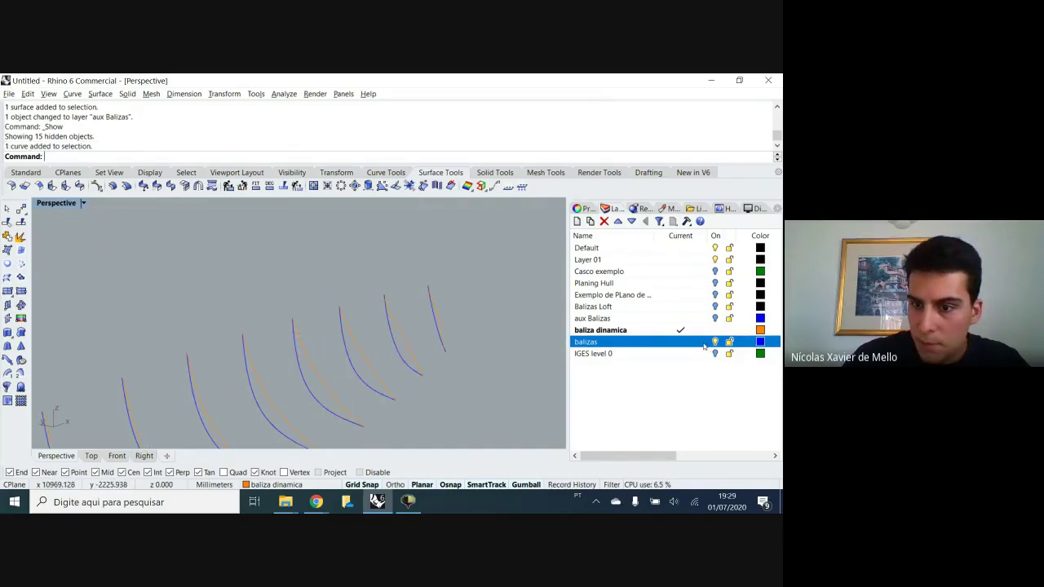
left_click(680, 341)
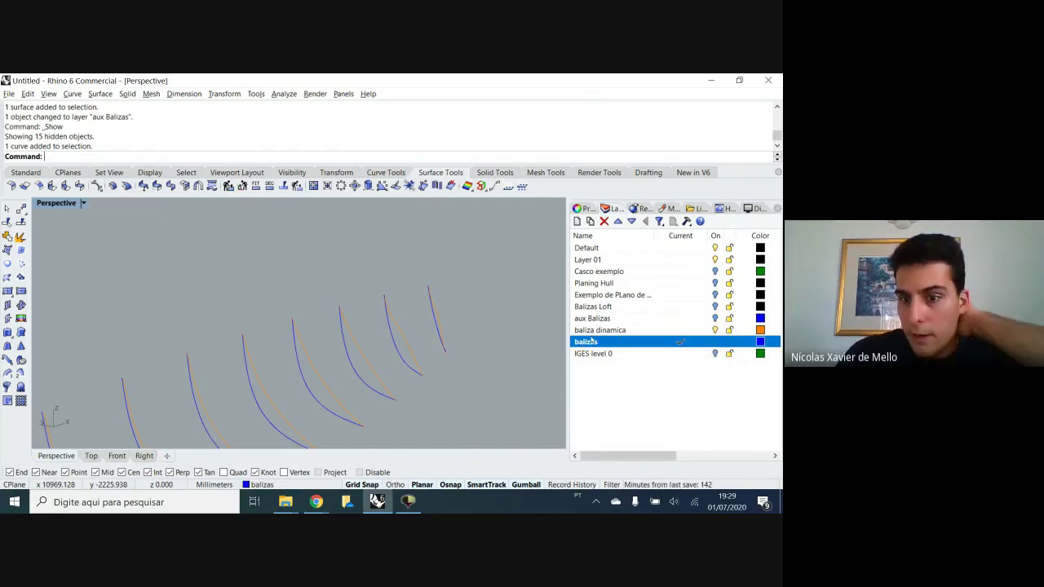
left_click(716, 331)
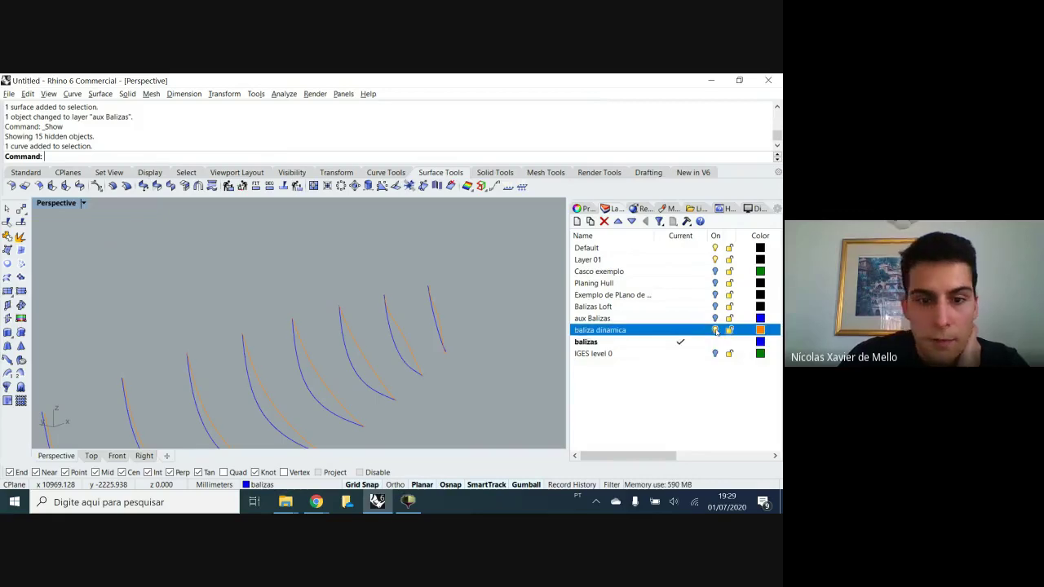
left_click(576, 343)
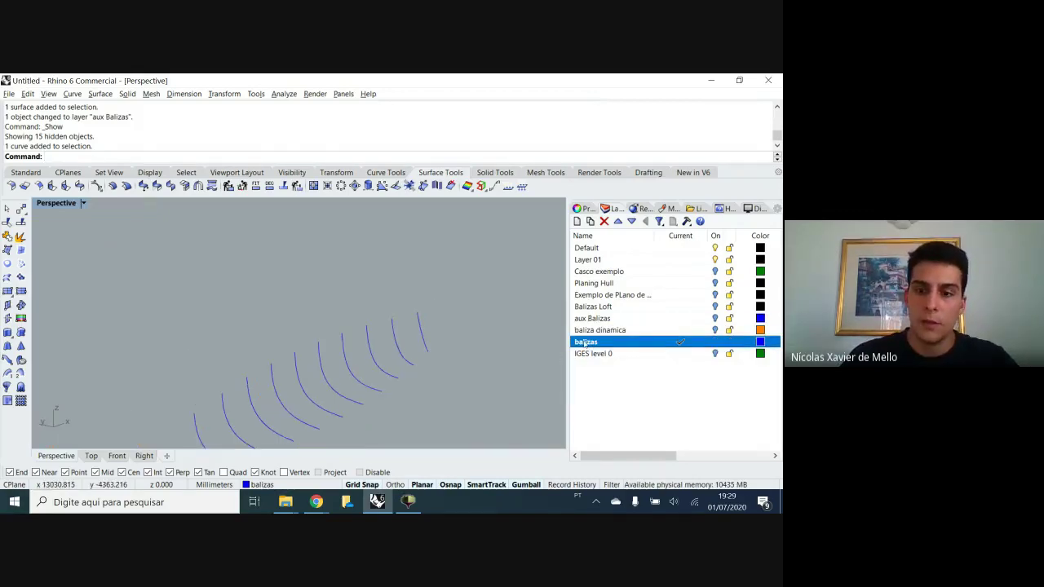
Loft all the blue station curves using the Straight sections style with the Do not simplify option
right_click_drag(326, 433, 381, 372, "shift")
right_click_drag(338, 311, 335, 337)
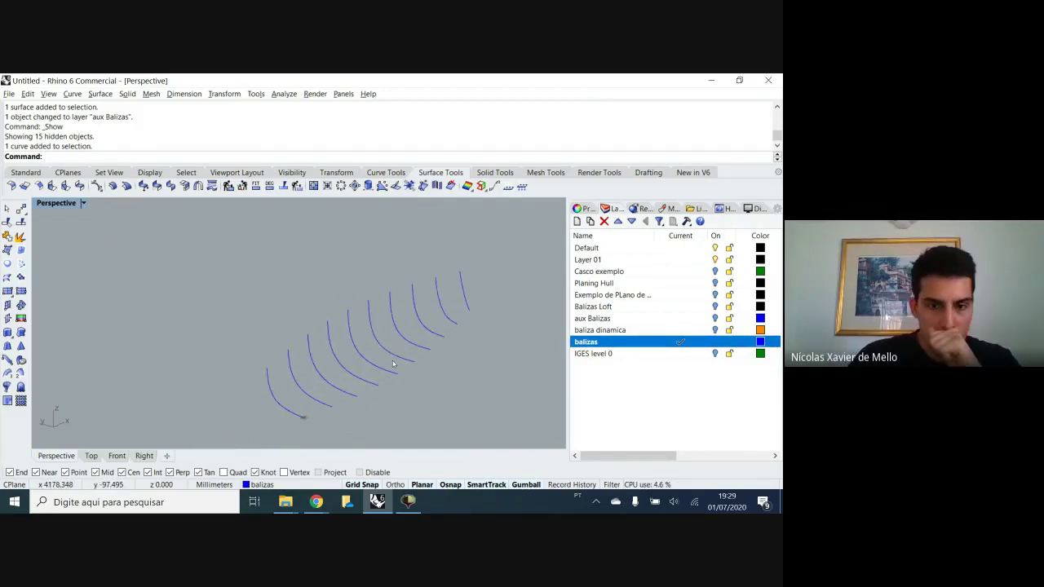
right_click_drag(279, 423, 342, 343)
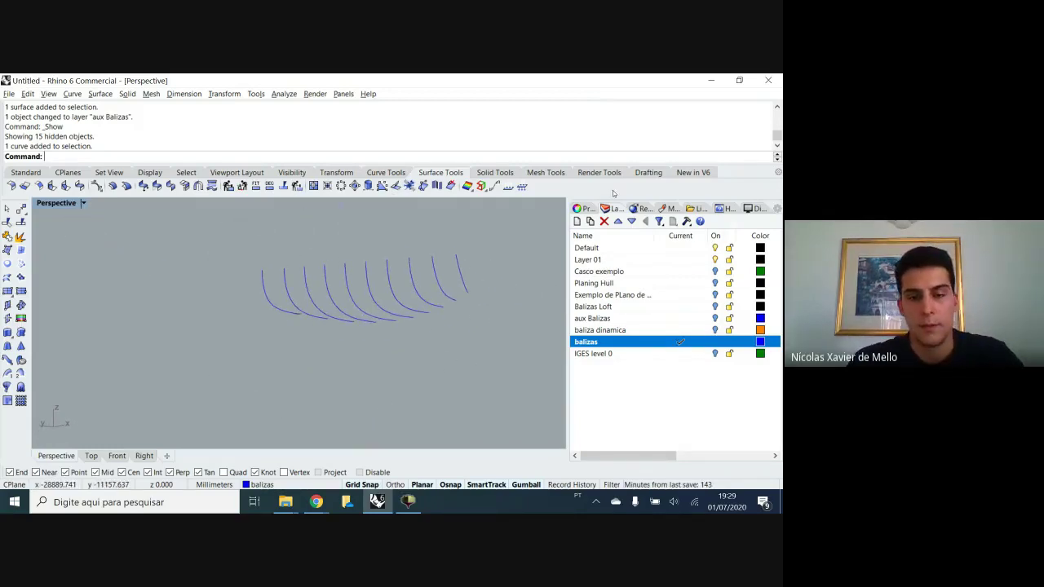
right_click_drag(489, 269, 475, 311)
type("Loft")
key("Return")
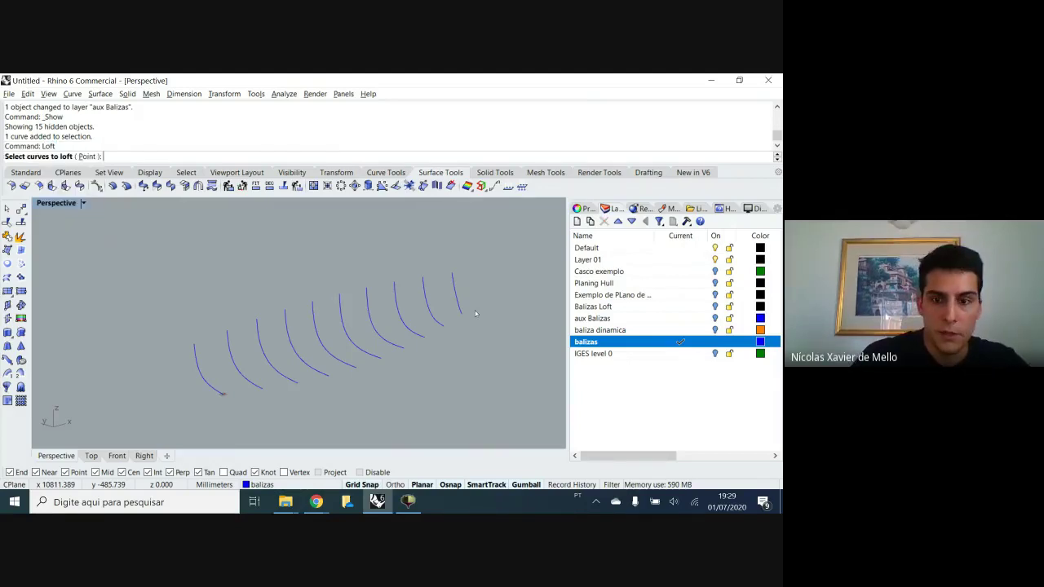
left_click_drag(519, 265, 122, 388)
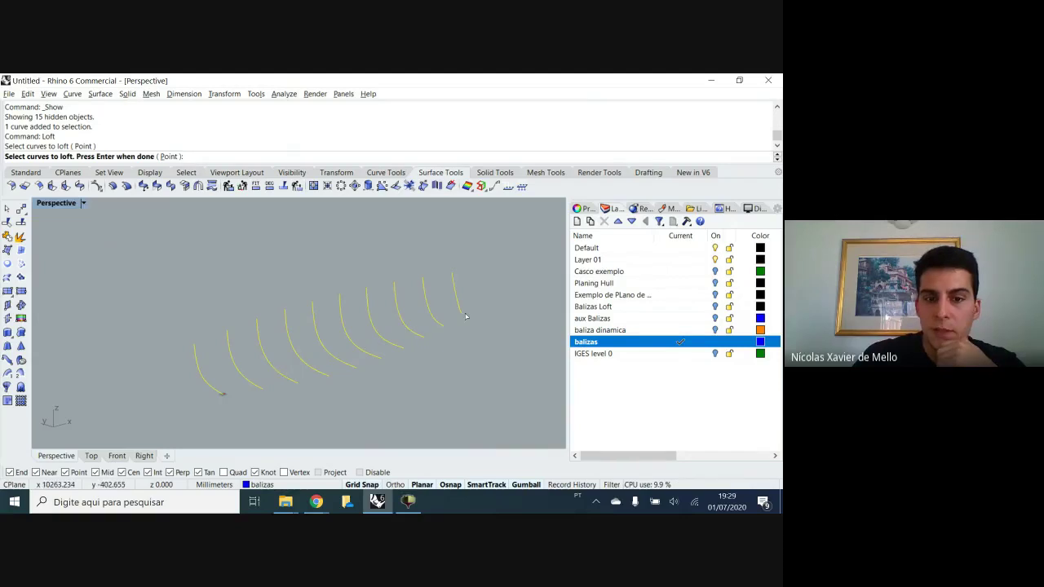
key("Return")
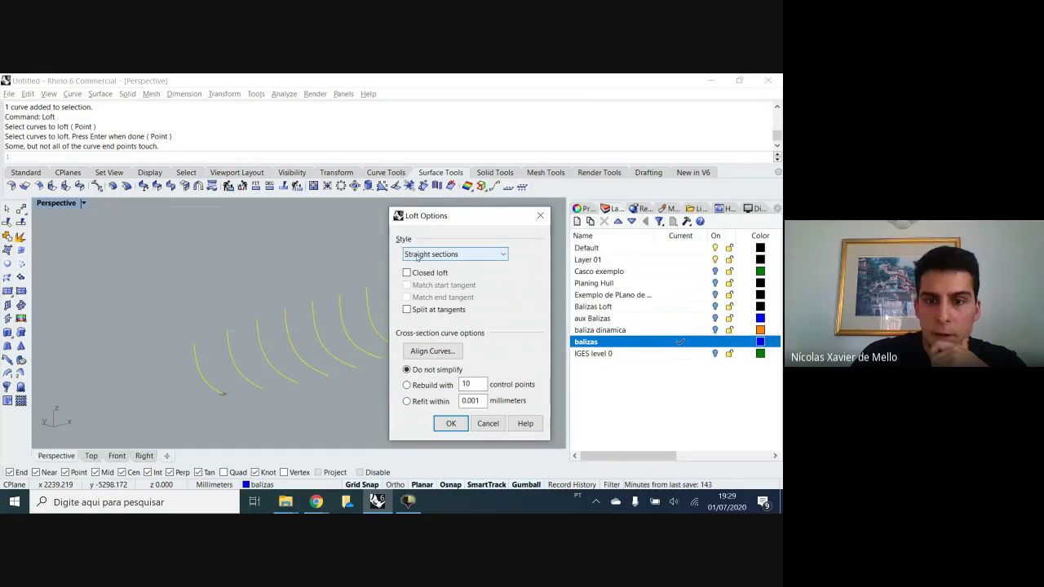
left_click(451, 423)
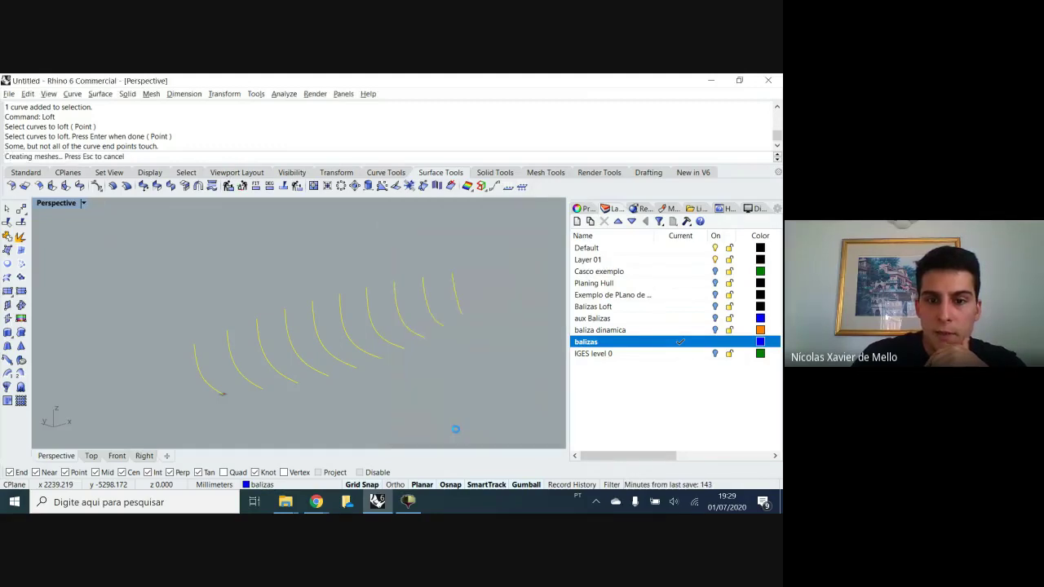
Explode the lofted polysurface to check its individual panels, and undo both the explode and the loft
left_click(215, 376)
left_click(331, 401)
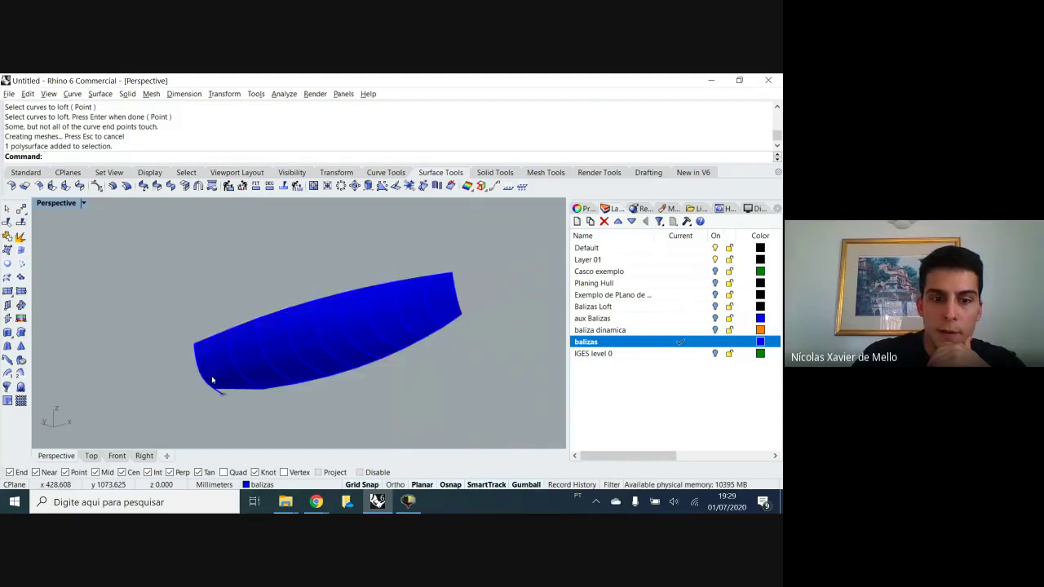
right_click_drag(226, 390, 277, 413)
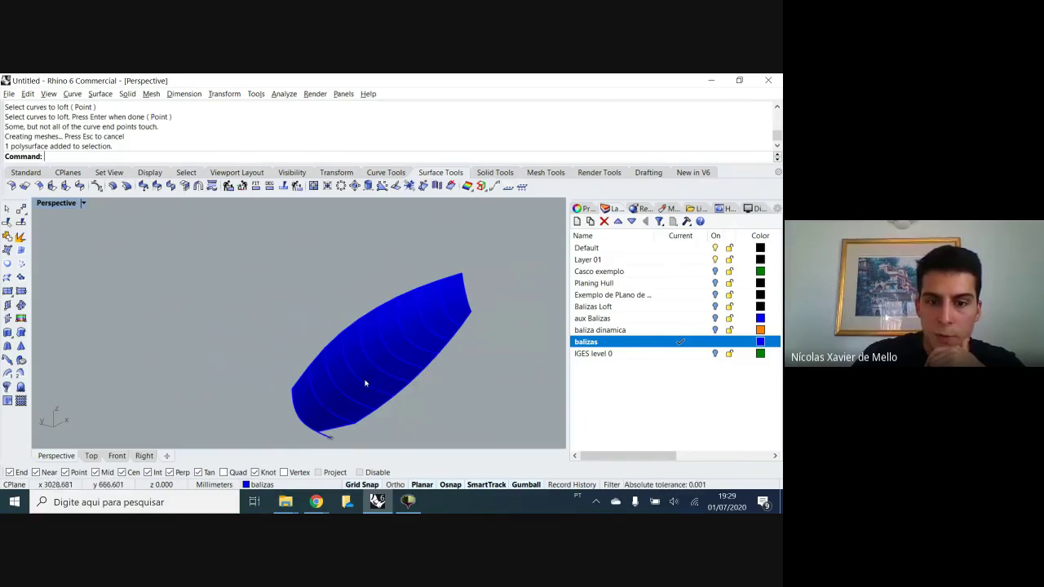
right_click_drag(443, 333, 306, 342)
left_click(325, 325)
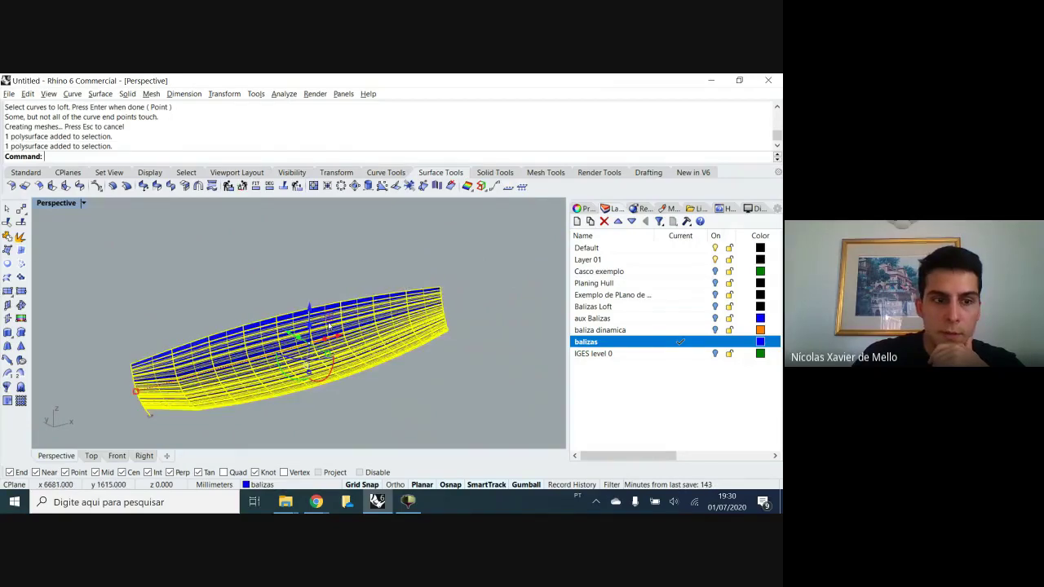
left_click(20, 236)
left_click(193, 265)
left_click(325, 331)
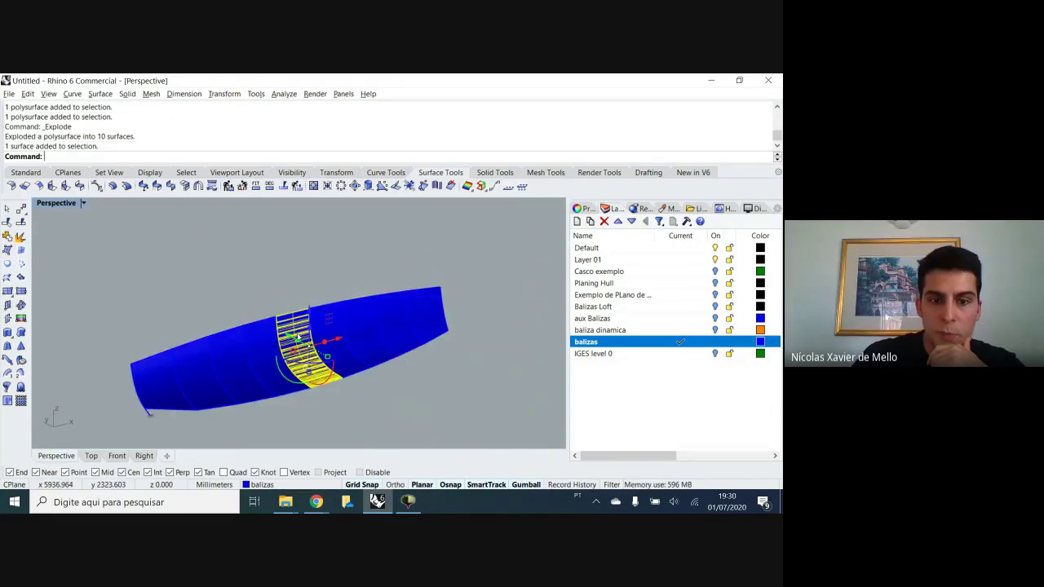
left_click(346, 342)
key("ctrl+z")
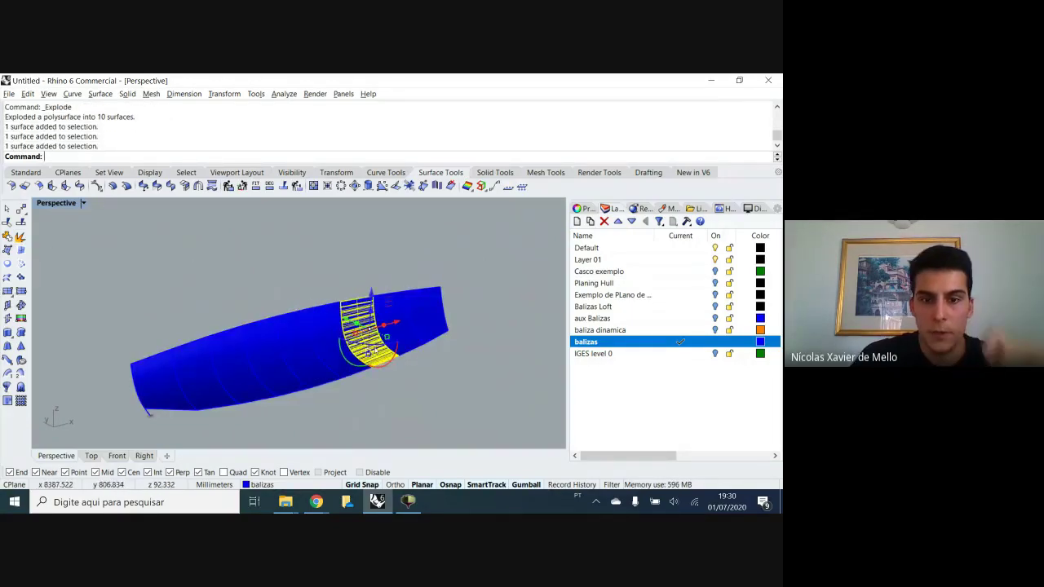
key("ctrl+z")
Try to explode all the station curves, undo the explode and clear the selection
left_click_drag(531, 269, 93, 420)
left_click(20, 237)
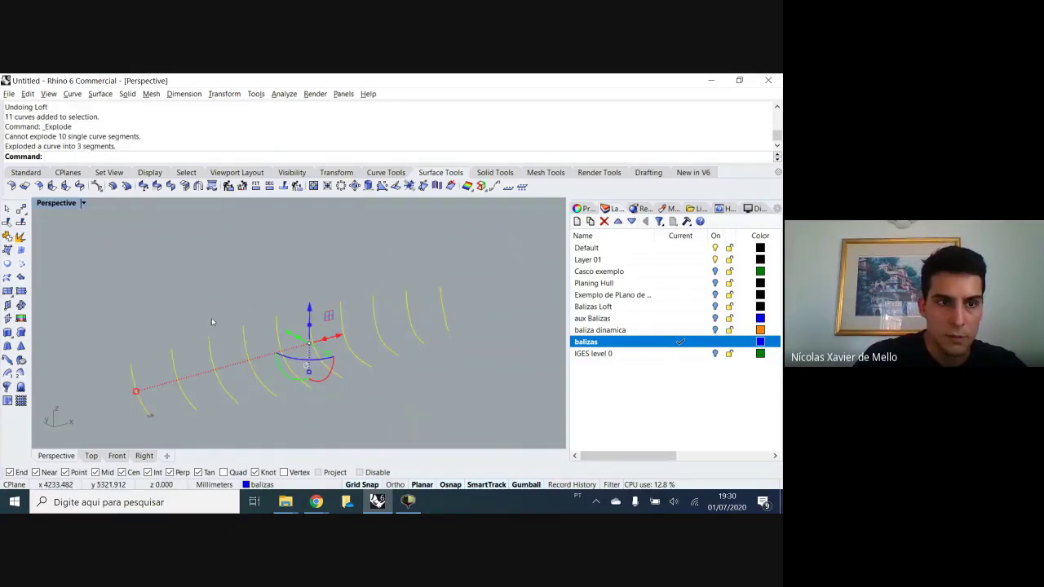
key("ctrl+z")
key("Escape")
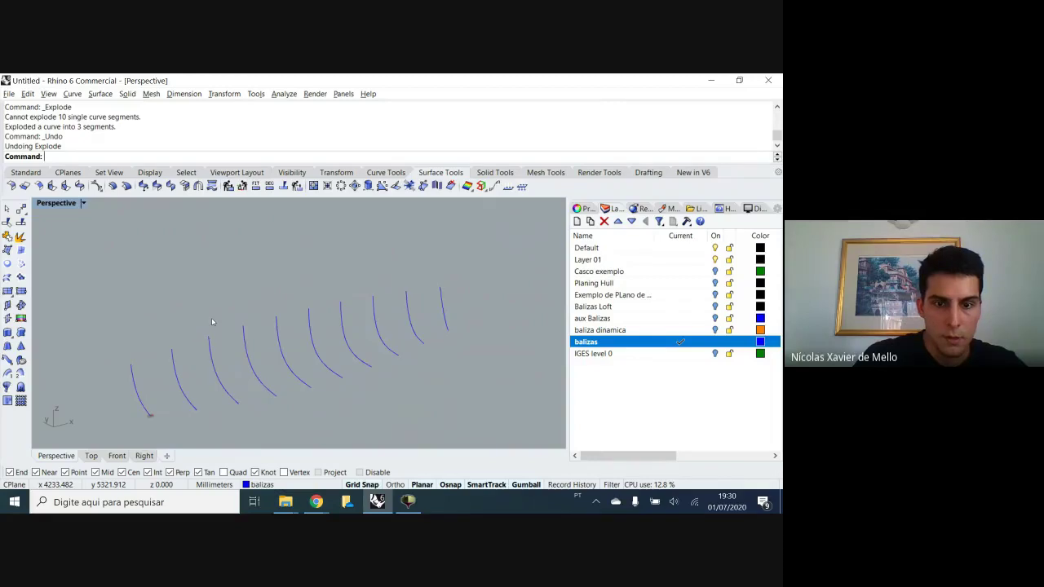
left_click(446, 325)
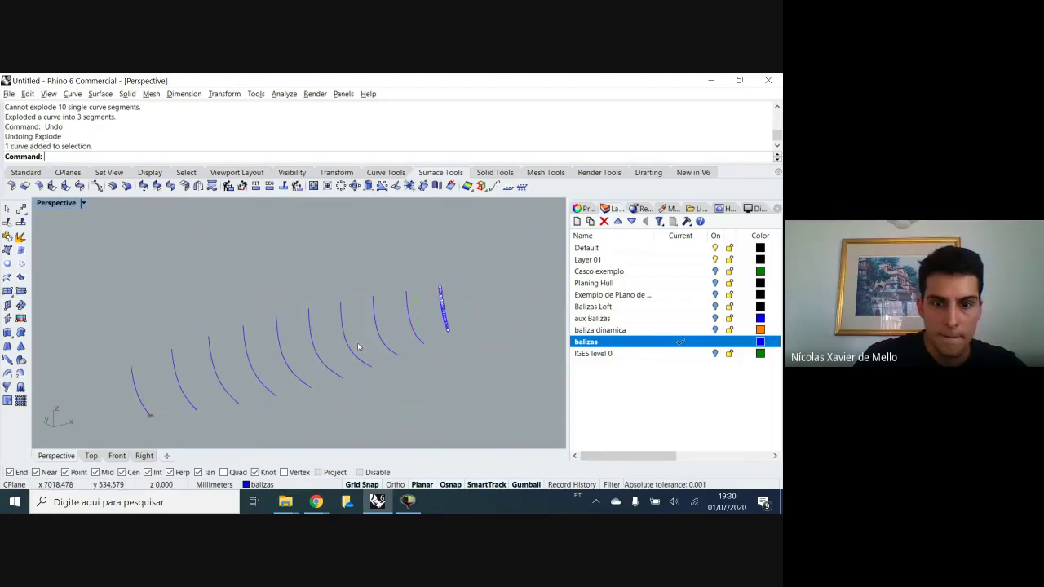
left_click_drag(499, 255, 114, 429)
type("Loft")
key("Return")
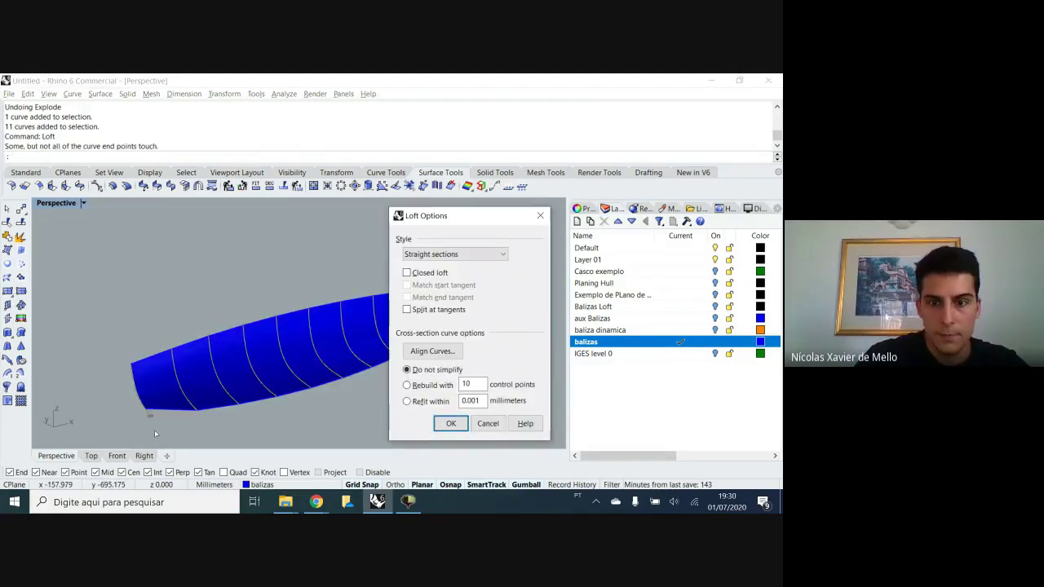
left_click(453, 255)
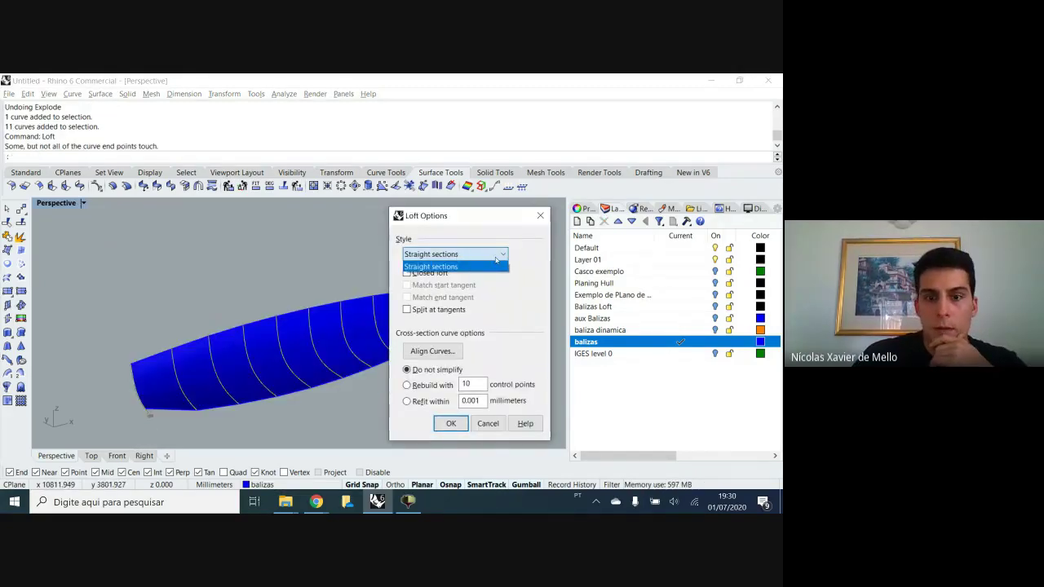
left_click(510, 302)
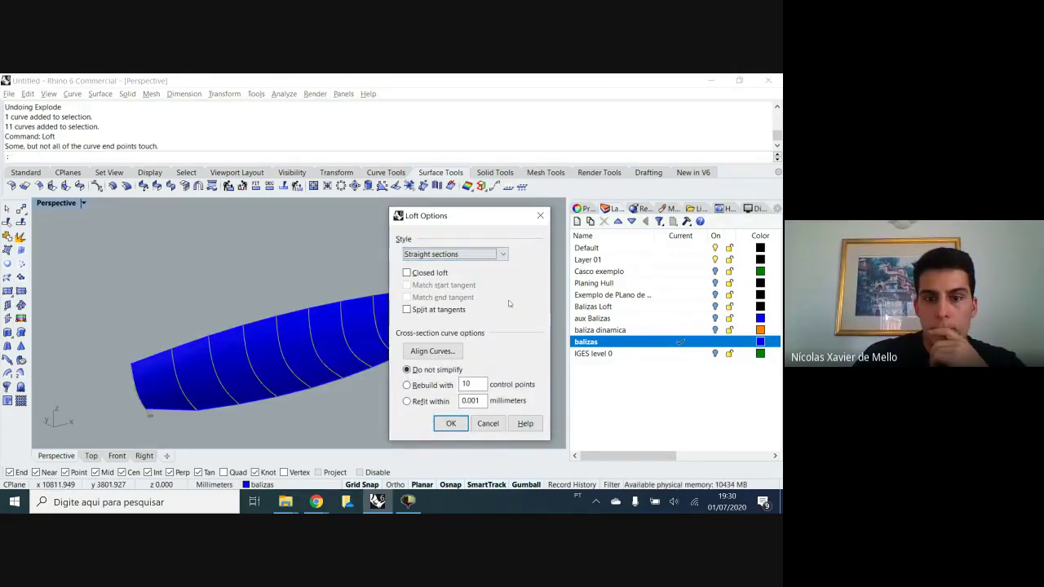
left_click(487, 423)
Examine the station curves one by one for duplicate or stray segments that keep them from lofting cleanly
right_click_drag(131, 376, 154, 354)
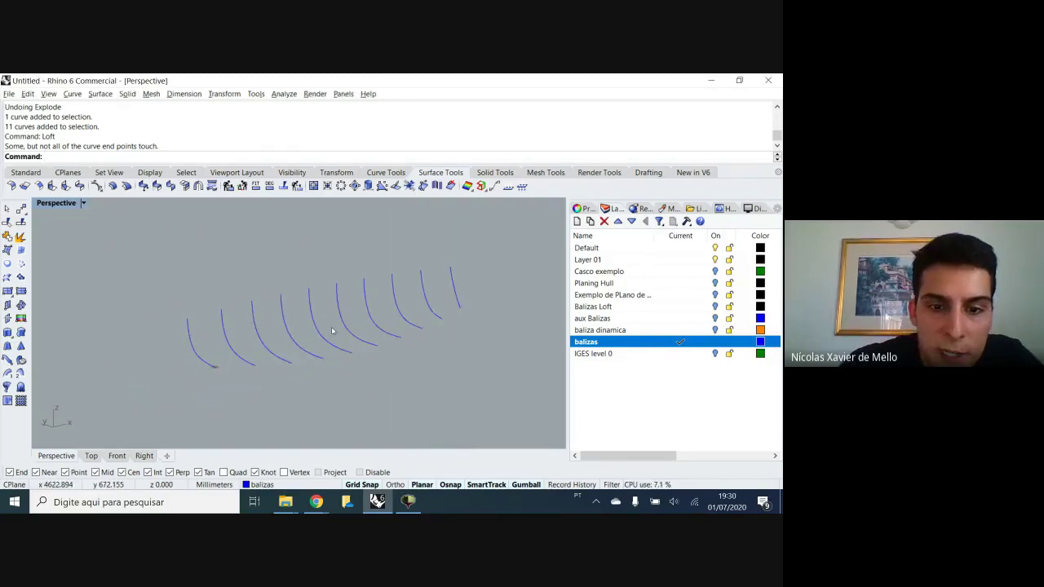
scroll(325, 335, "up", 3)
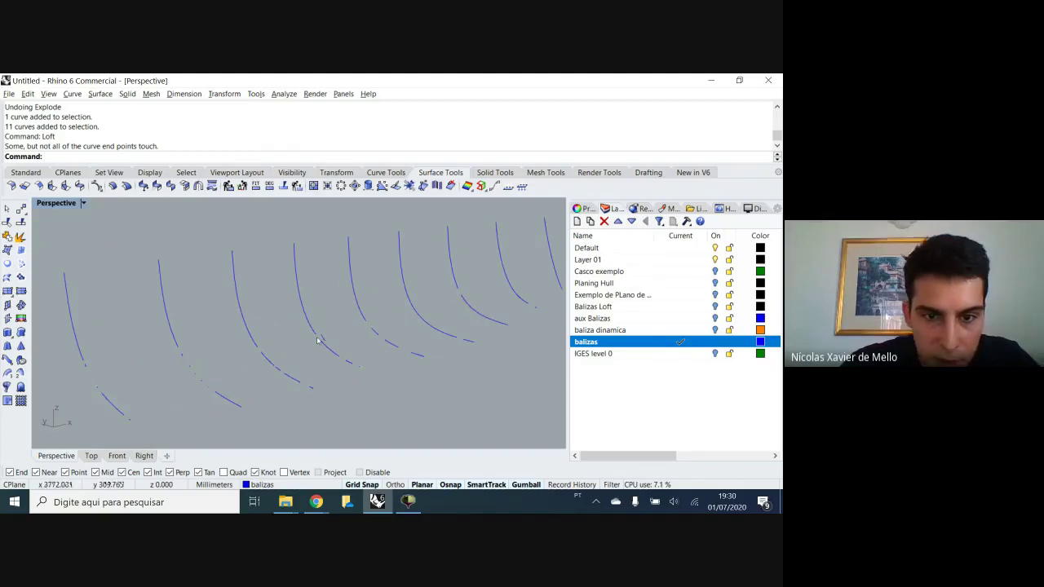
scroll(322, 341, "down", 3)
left_click(326, 342)
right_click_drag(350, 341, 381, 330)
scroll(381, 331, "up", 5)
scroll(344, 296, "down", 5)
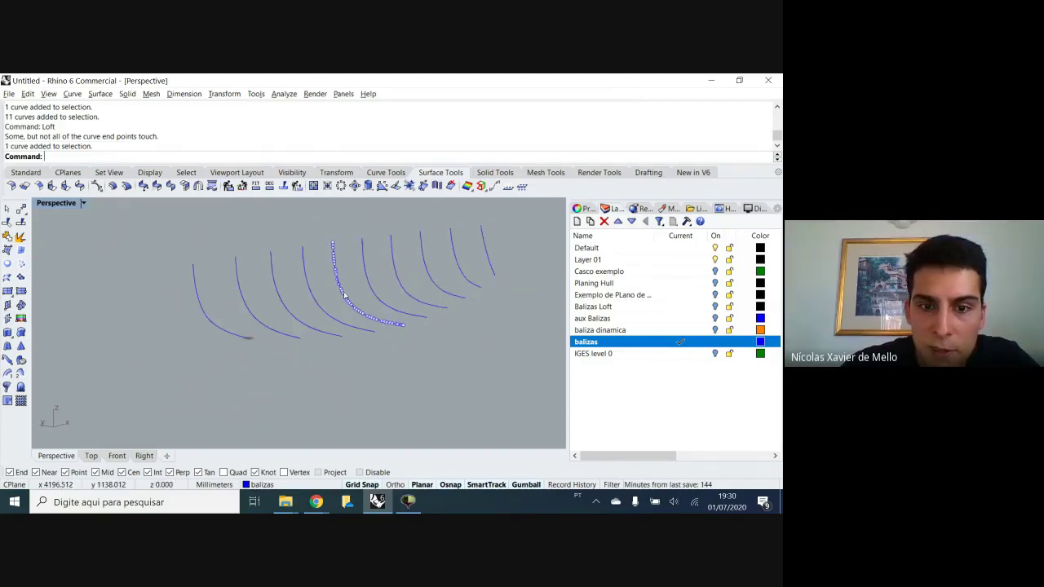
right_click_drag(348, 300, 309, 271)
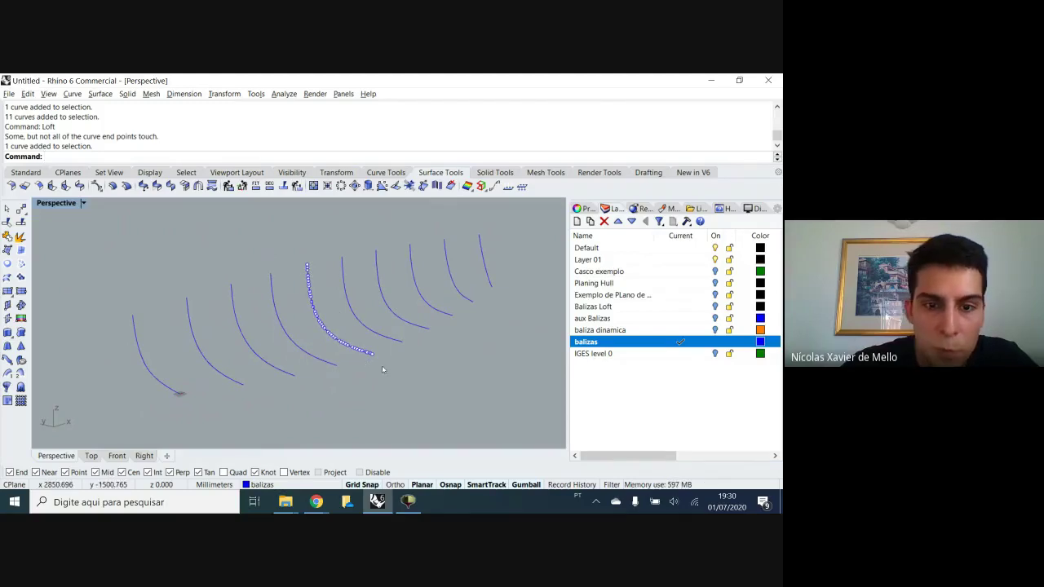
scroll(306, 290, "up", 4)
scroll(308, 269, "down", 5)
scroll(381, 355, "up", 3)
left_click(417, 322)
left_click(461, 296)
left_click(493, 268)
scroll(507, 289, "down", 3)
Delete the extra curve overlapping the endmost station near the origin, keeping the full station curve
left_click(282, 330)
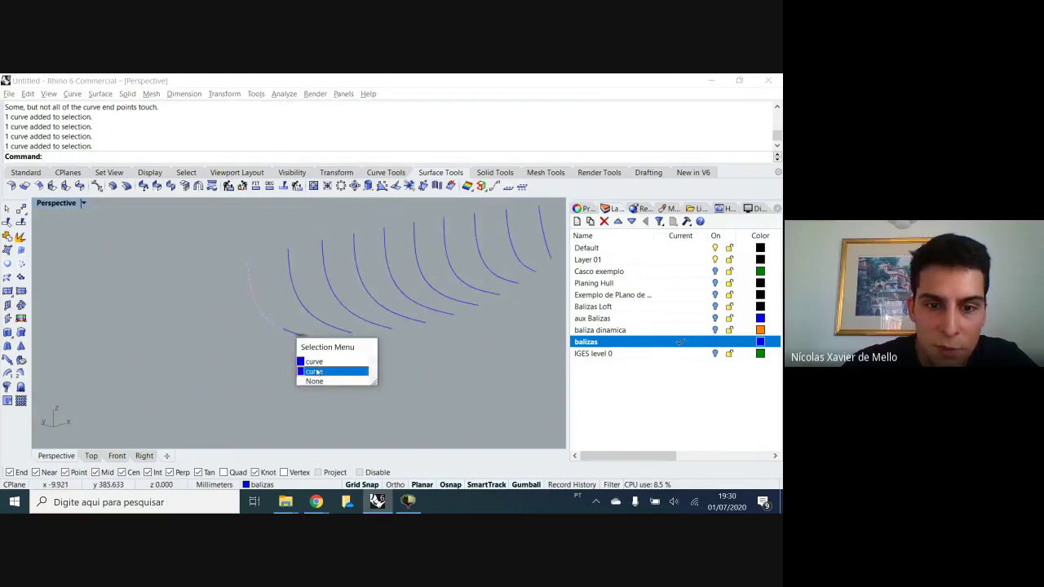
left_click(321, 365)
key("ctrl+z")
key("Escape")
left_click(257, 303)
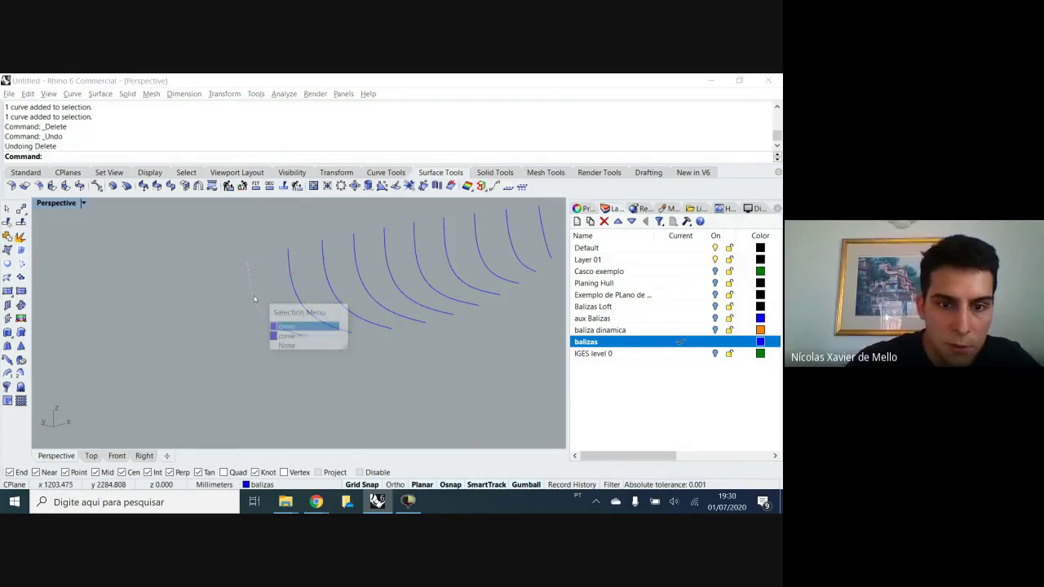
key("Delete")
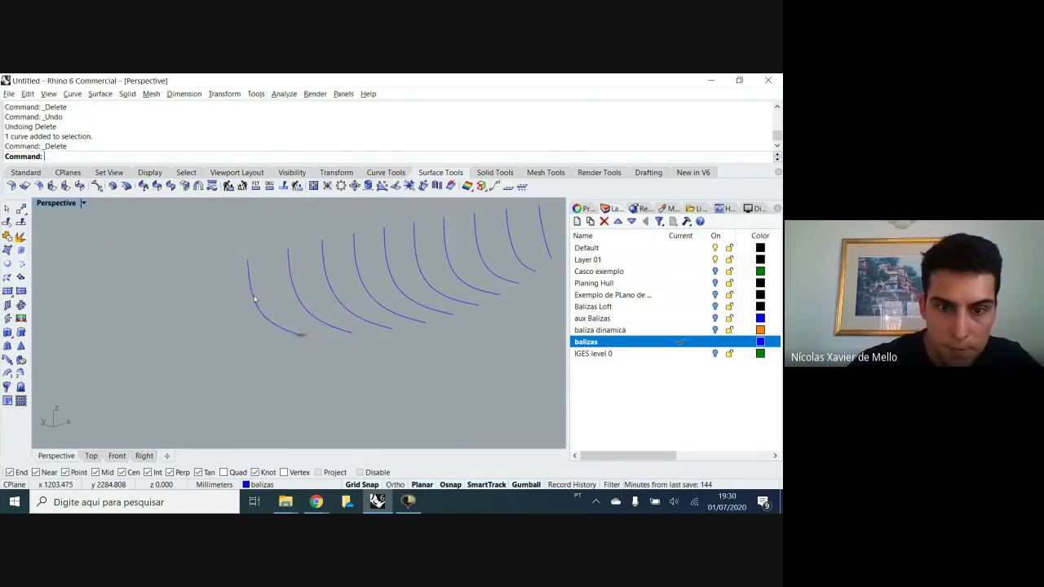
left_click(254, 300)
left_click(304, 305)
left_click(347, 309)
Loft all the station curves using the Normal style with the Do not simplify option
scroll(396, 330, "down", 3)
scroll(396, 330, "down", 5)
left_click_drag(481, 277, 304, 351)
type("Loft")
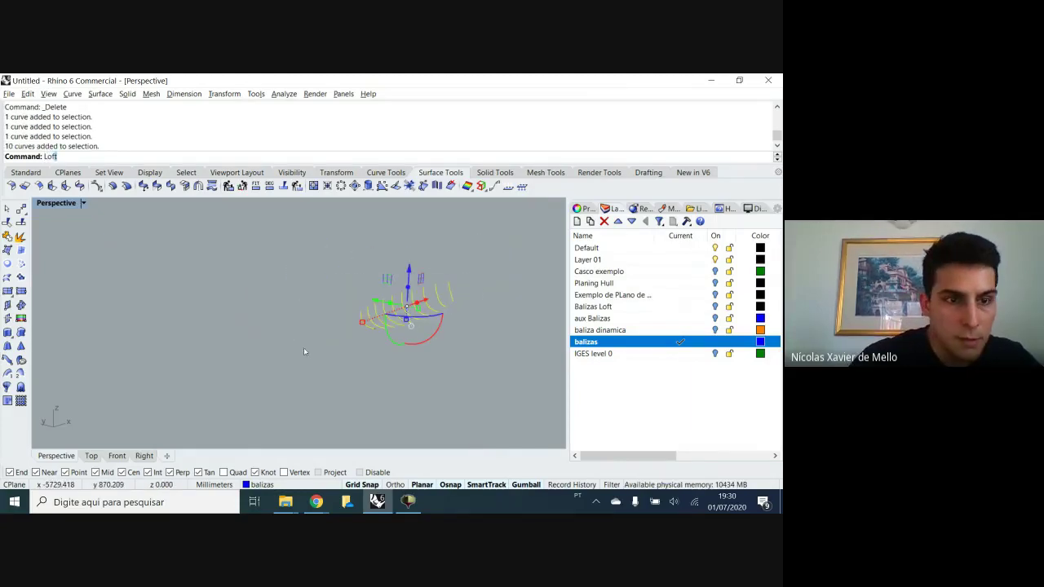
key("Return")
left_click(451, 254)
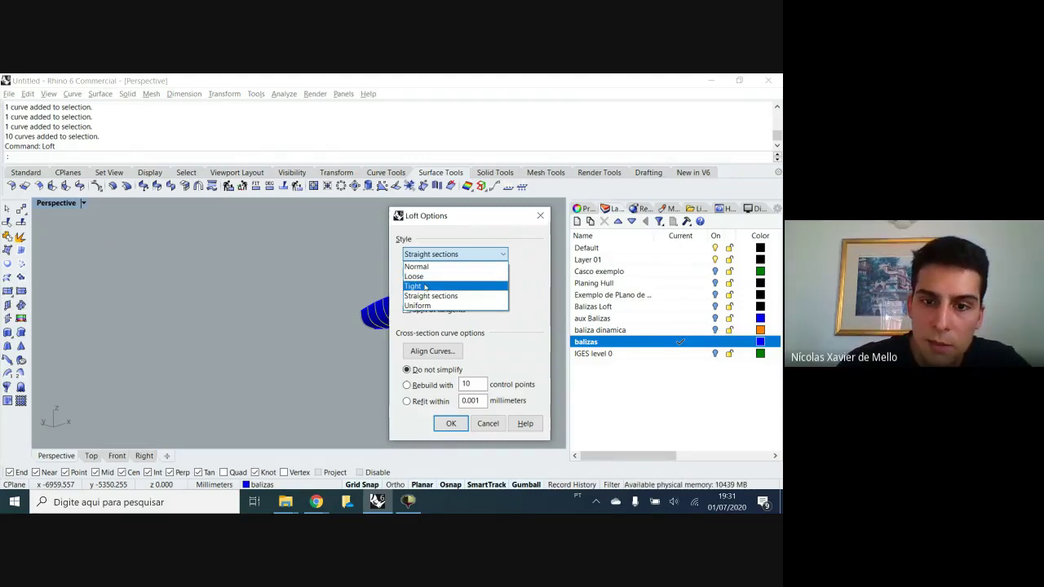
left_click(429, 267)
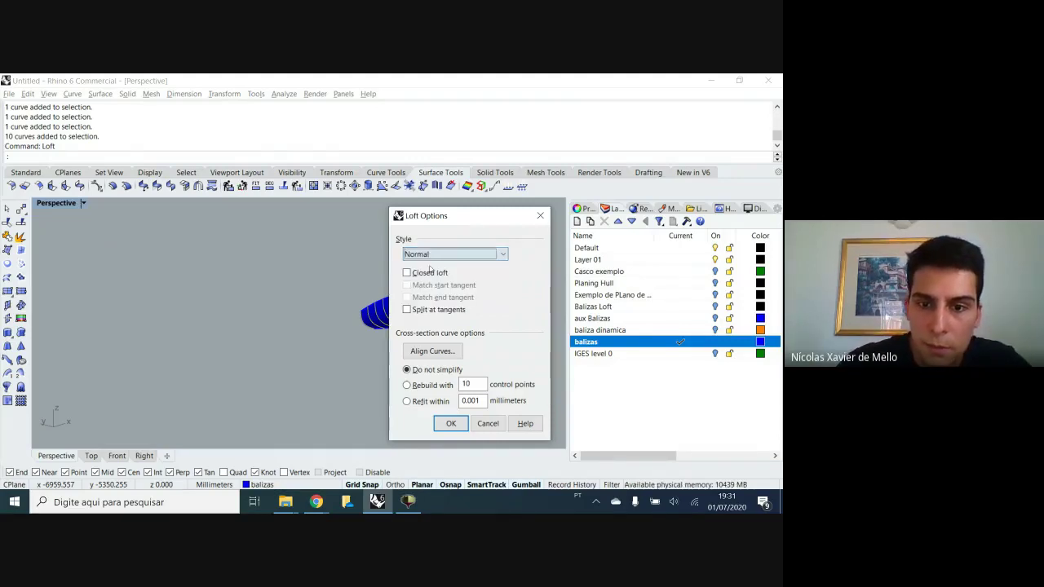
left_click(451, 423)
Inspect the lofted hull surface and select it to check that it is one continuous surface
right_click_drag(443, 400, 392, 380)
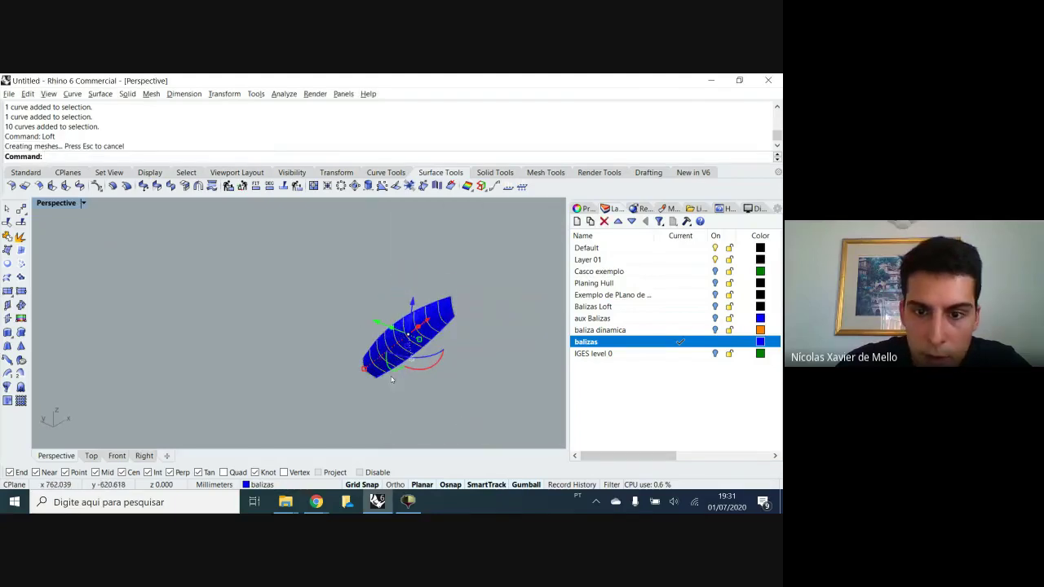
scroll(391, 379, "up", 5)
right_click_drag(429, 320, 425, 289)
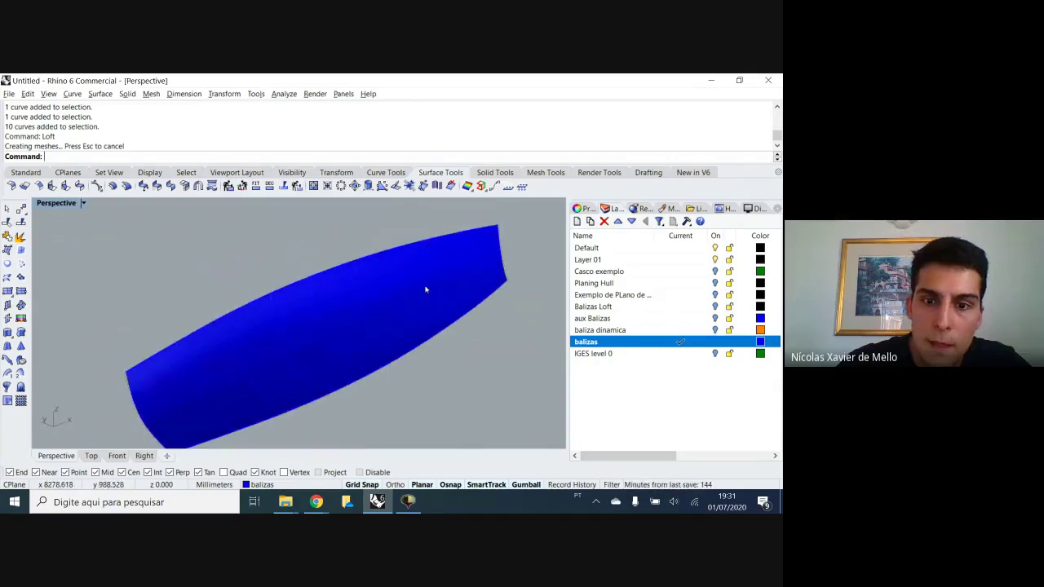
left_click(407, 291)
key("Escape")
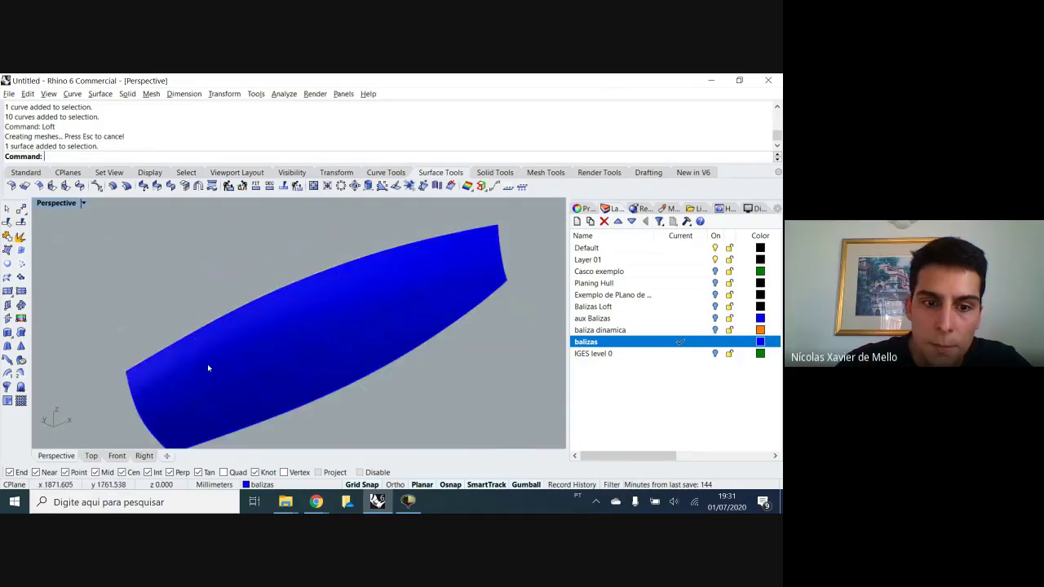
left_click(196, 382)
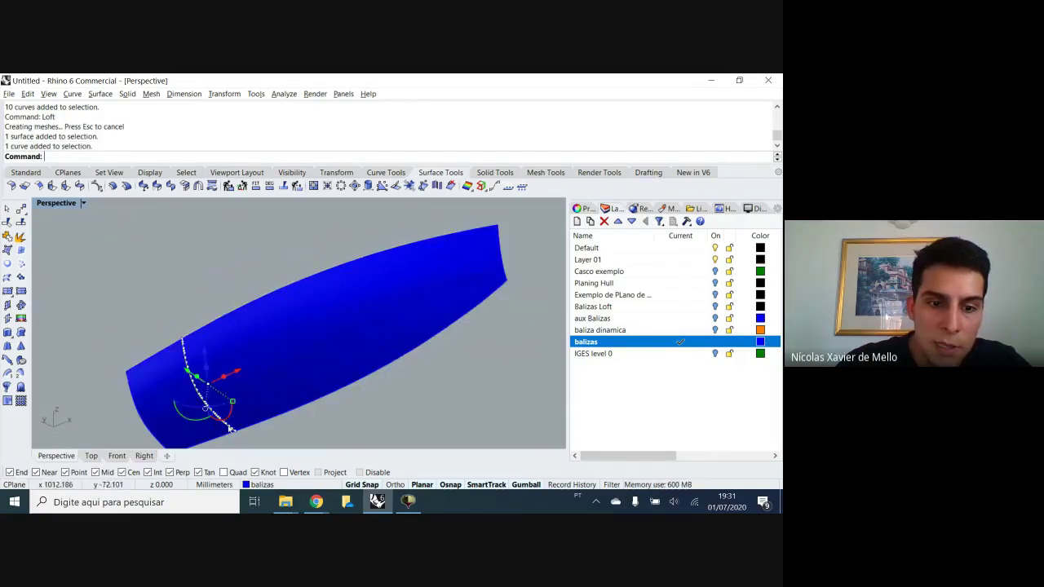
key("Escape")
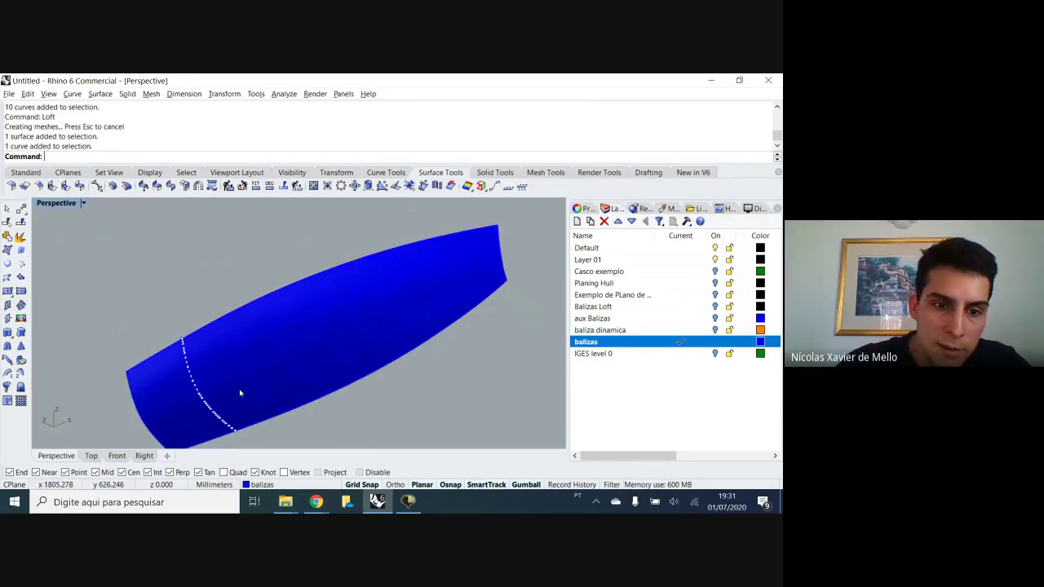
left_click(239, 393)
right_click_drag(239, 393, 185, 355)
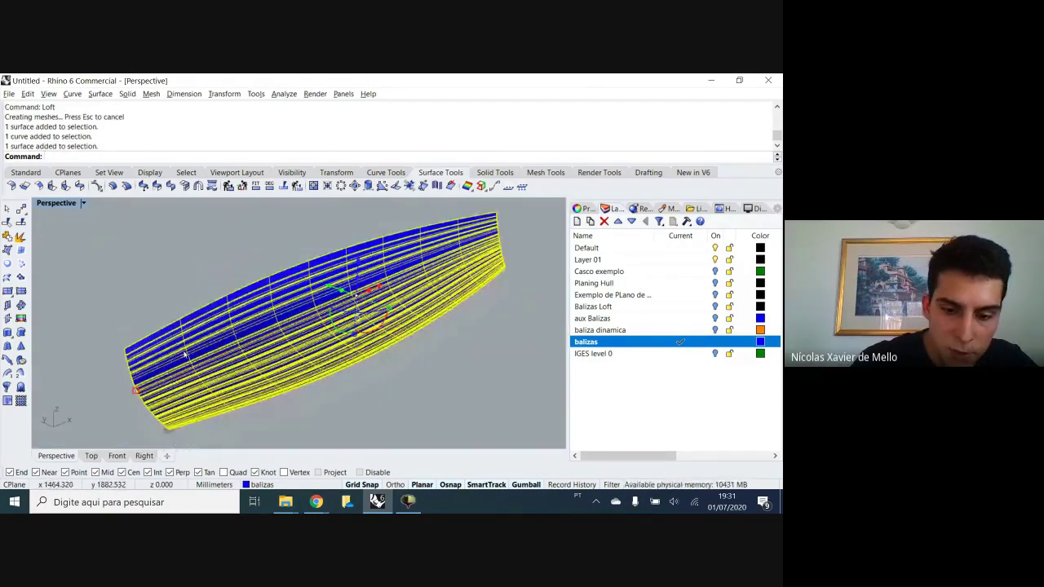
Turn on the lofted surface's control points to examine their density, and undo the loft
key("F10")
scroll(179, 368, "up", 5)
scroll(180, 367, "down", 6)
mouse_move(237, 334)
right_mouse_down()
mouse_move(264, 327)
mouse_move(241, 333)
right_mouse_up()
scroll(245, 331, "up", 3)
scroll(242, 333, "down", 4)
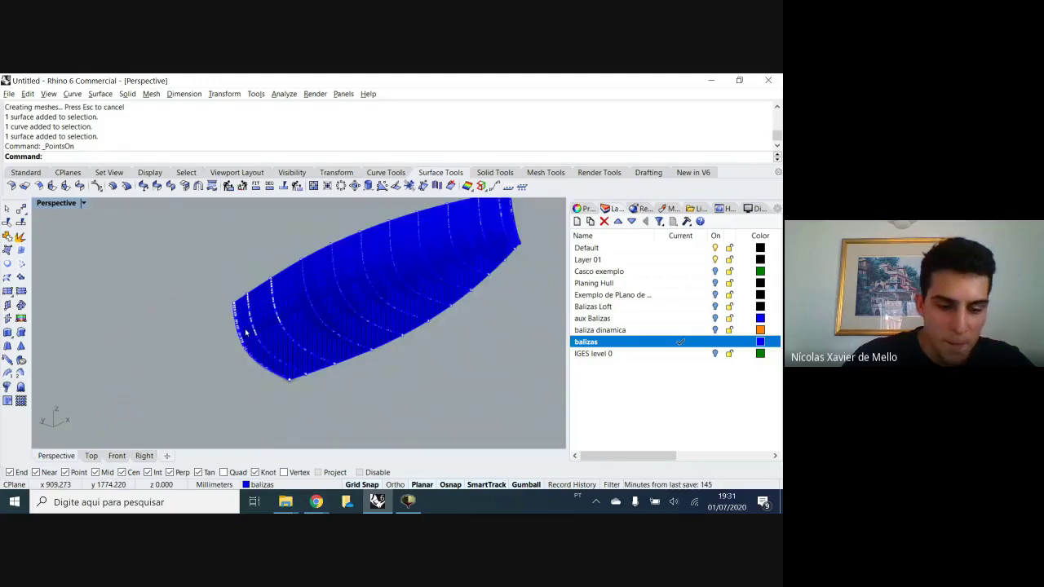
key("ctrl+z")
scroll(360, 330, "up", 4)
scroll(360, 330, "down", 4)
Rebuild all the station curves with a point count of 6 and degree 3, deleting the input
left_click_drag(475, 235, 155, 414)
left_click(378, 173)
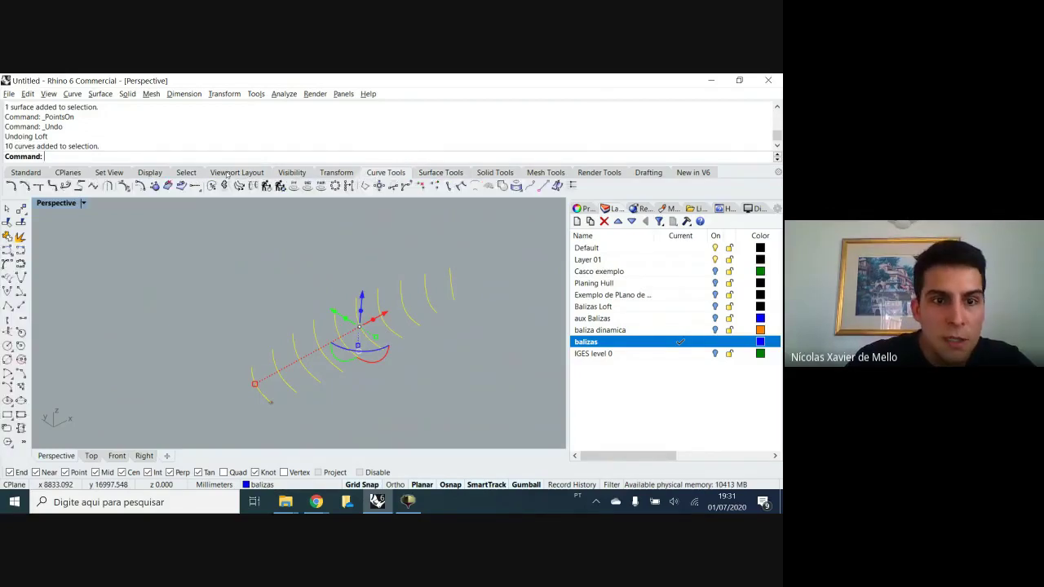
left_click(264, 188)
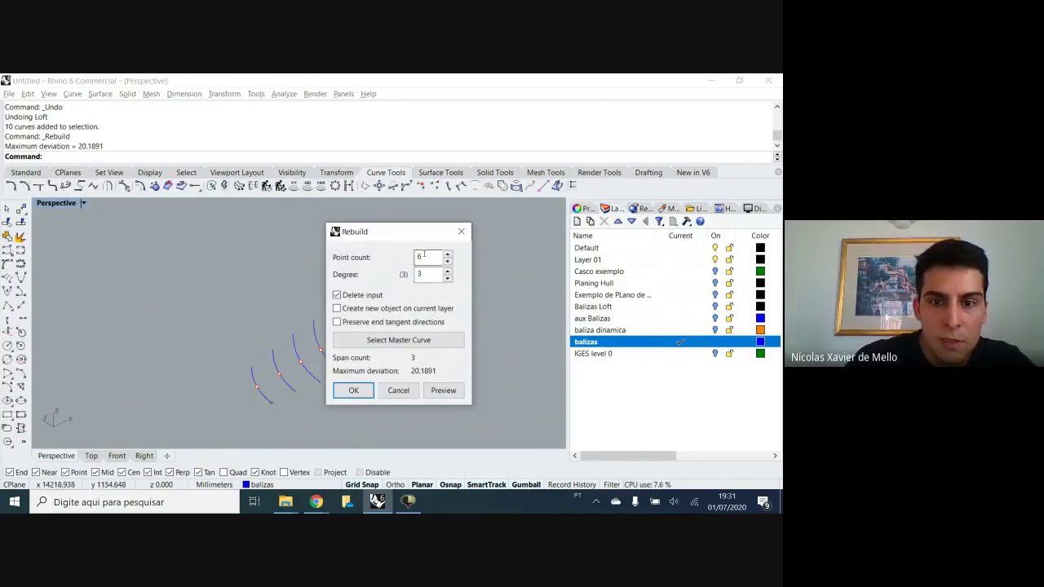
left_click(356, 392)
left_click(352, 393)
Check the control points of several rebuilt station curves, and undo the rebuild
left_click(313, 377)
scroll(314, 377, "up", 7)
left_click(243, 377)
left_click(195, 399)
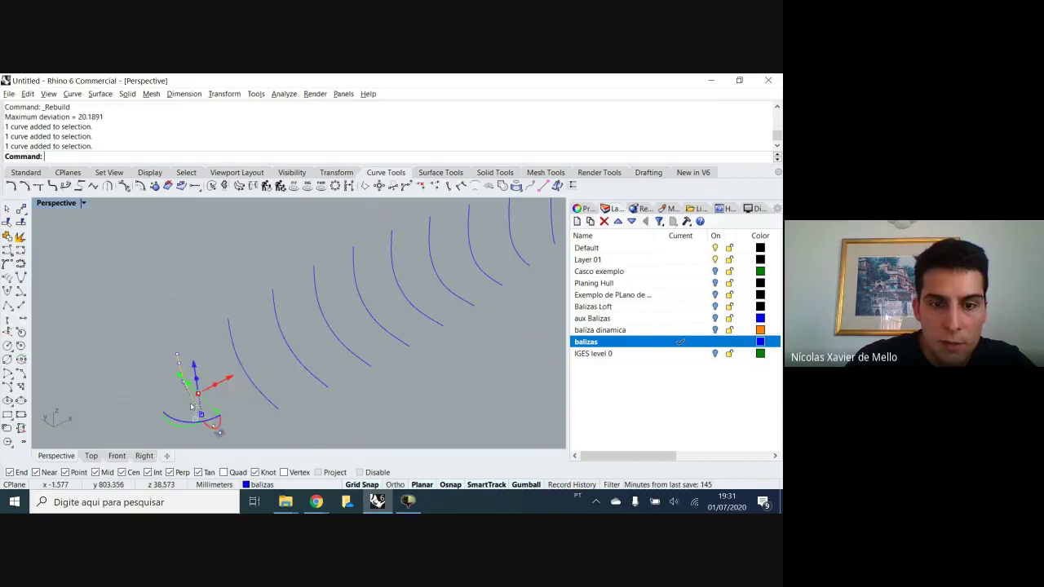
left_click(336, 341)
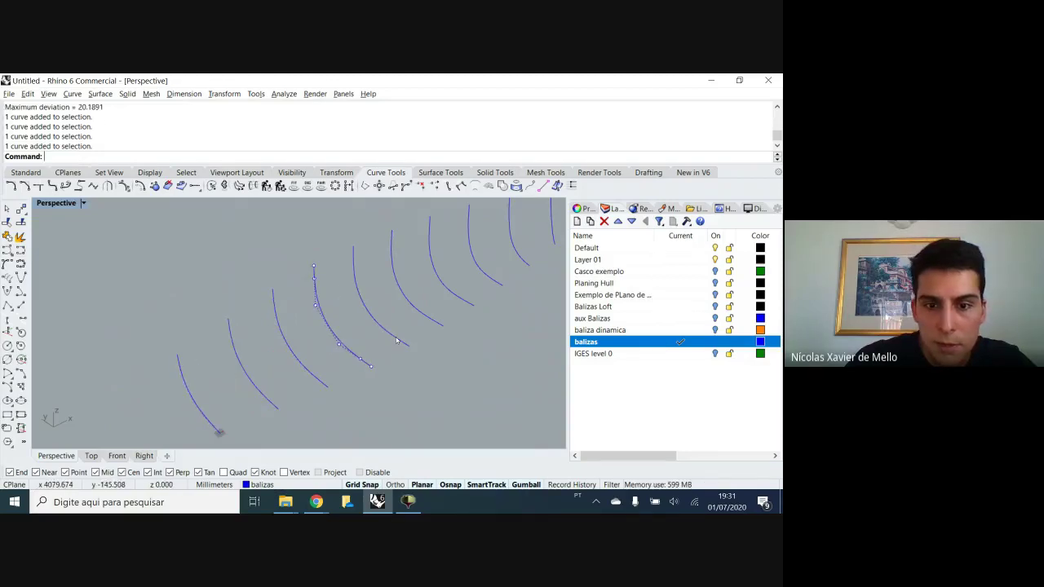
left_click(397, 341)
scroll(448, 342, "down", 3)
key("ctrl+z")
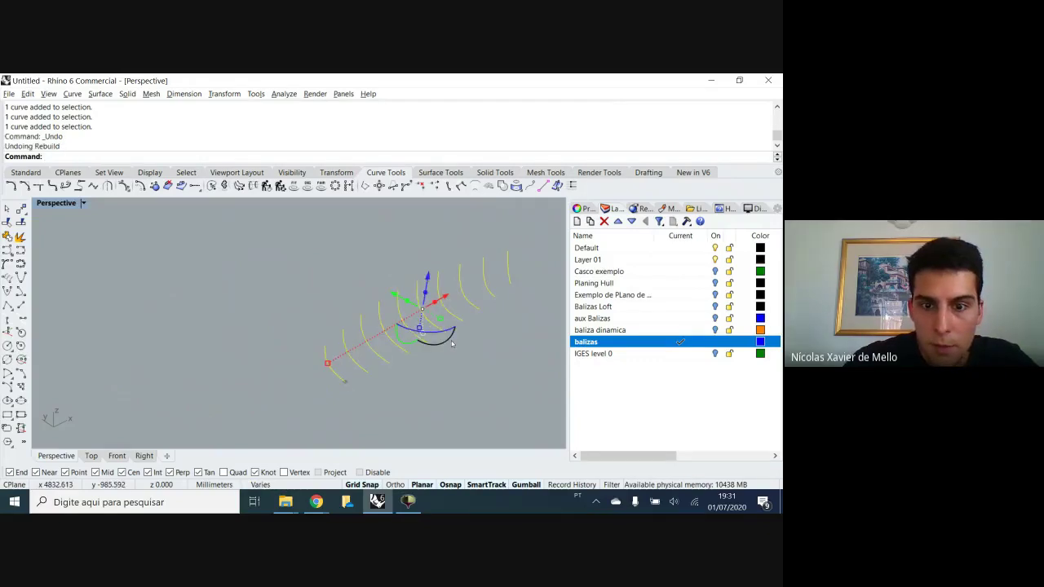
Undo and redo the deletion of the overlapping station curve, and clear the selection
scroll(424, 345, "up", 2)
key("ctrl+z")
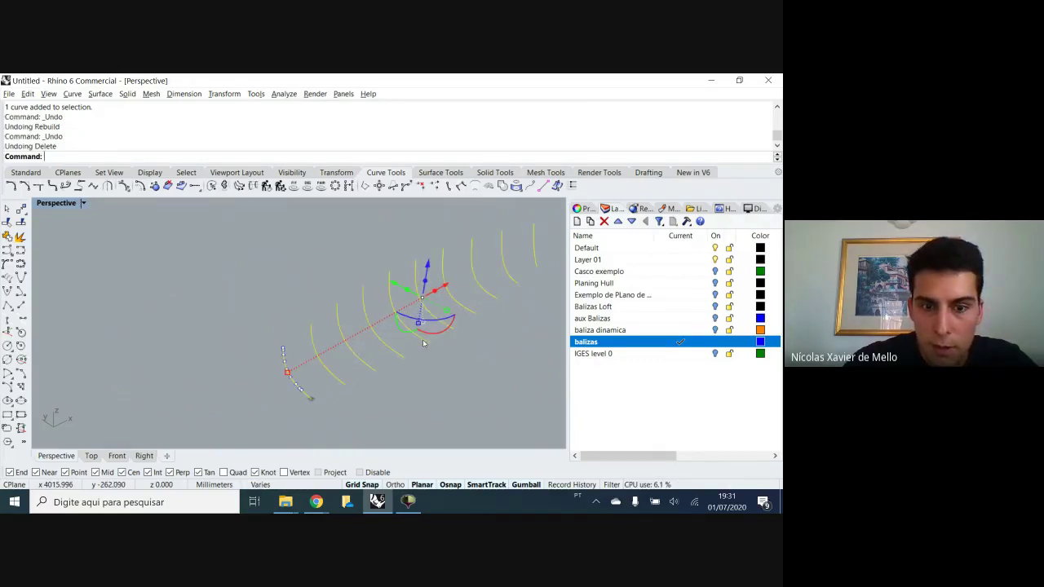
key("ctrl+y")
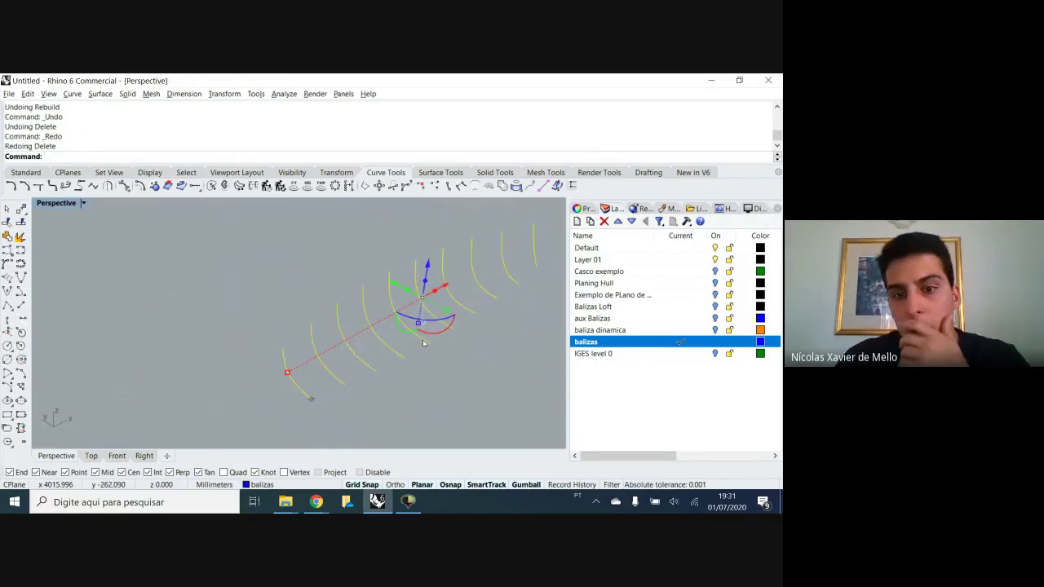
right_click_drag(344, 354, 380, 344)
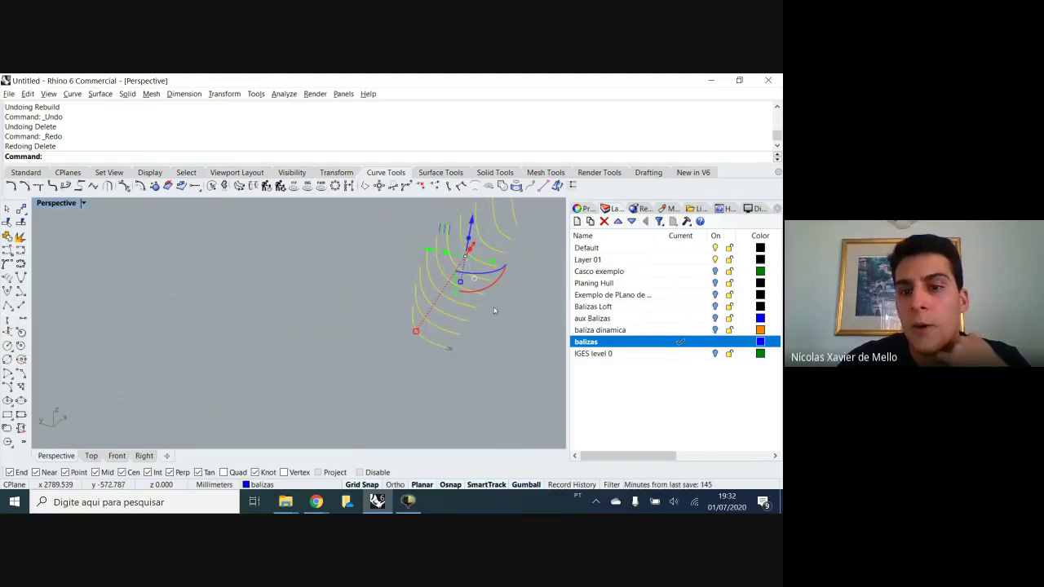
right_click_drag(490, 300, 339, 353)
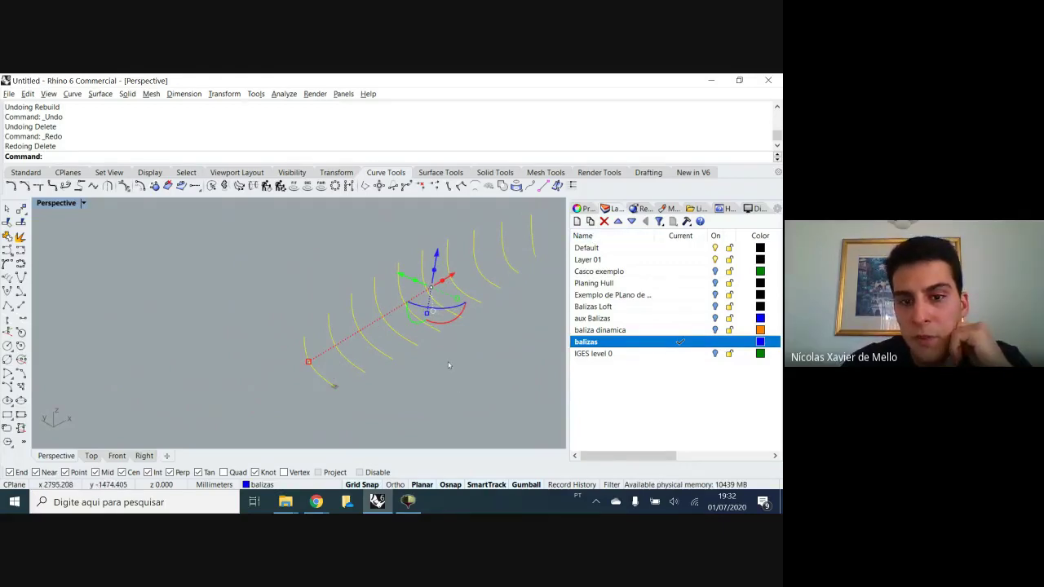
scroll(446, 352, "down", 2)
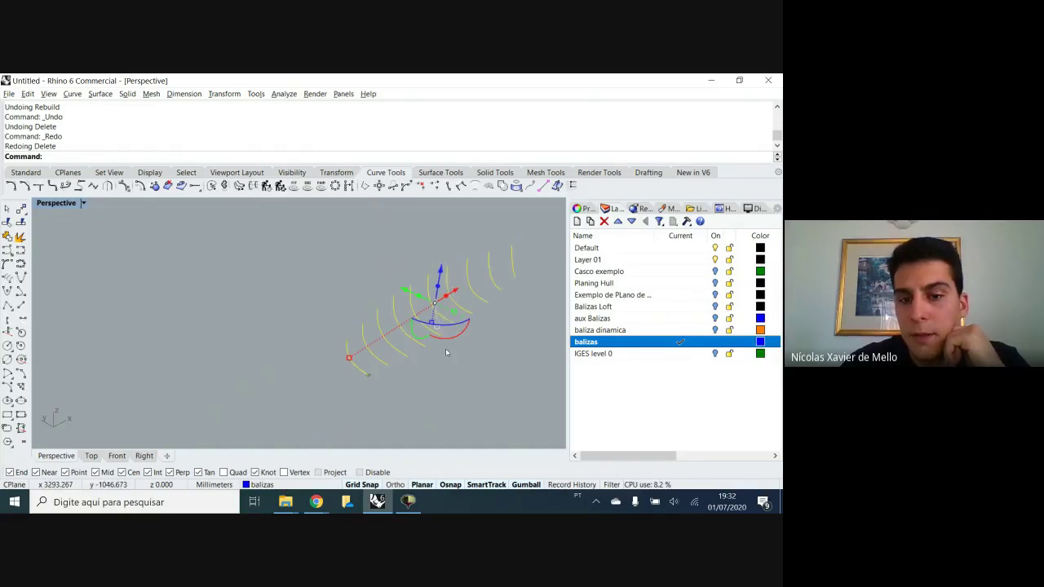
key("ctrl+z")
key("ctrl+y")
key("Escape")
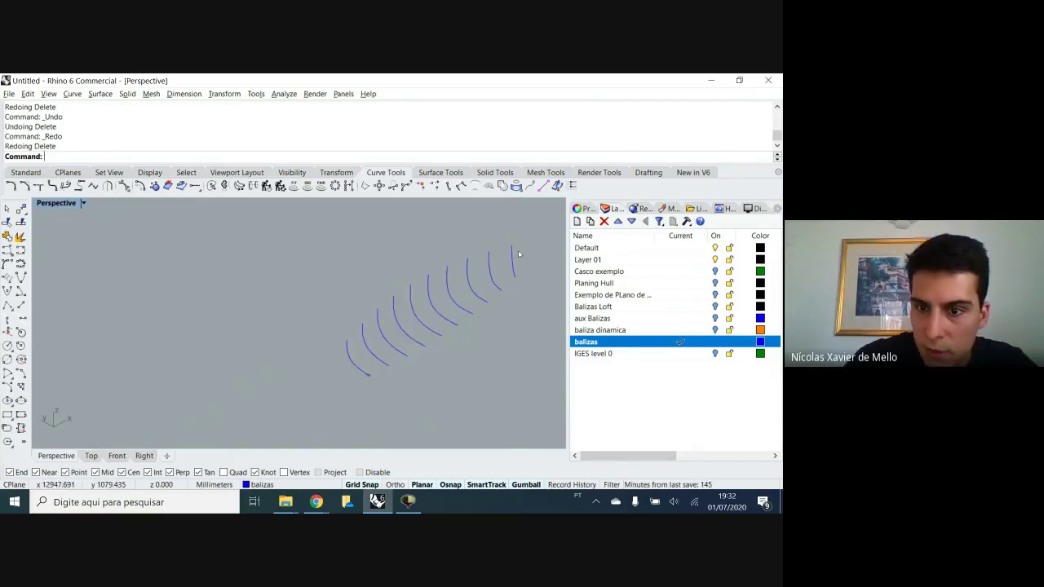
Copy all the station curves in place and move the pasted copies to the Default layer
left_click_drag(539, 247, 367, 345)
key("ctrl+c")
key("ctrl+v")
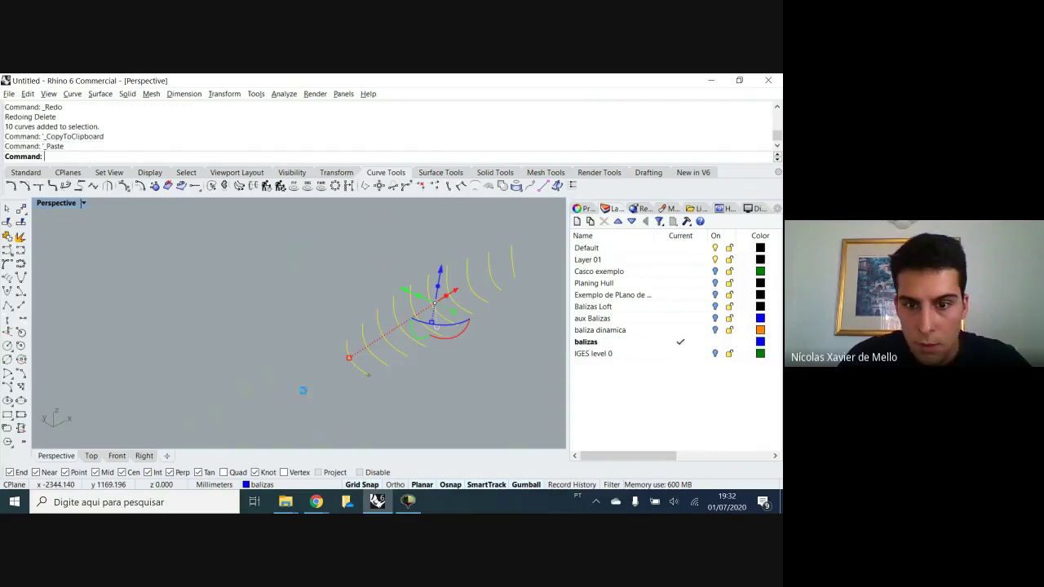
right_click(611, 250)
left_click(657, 432)
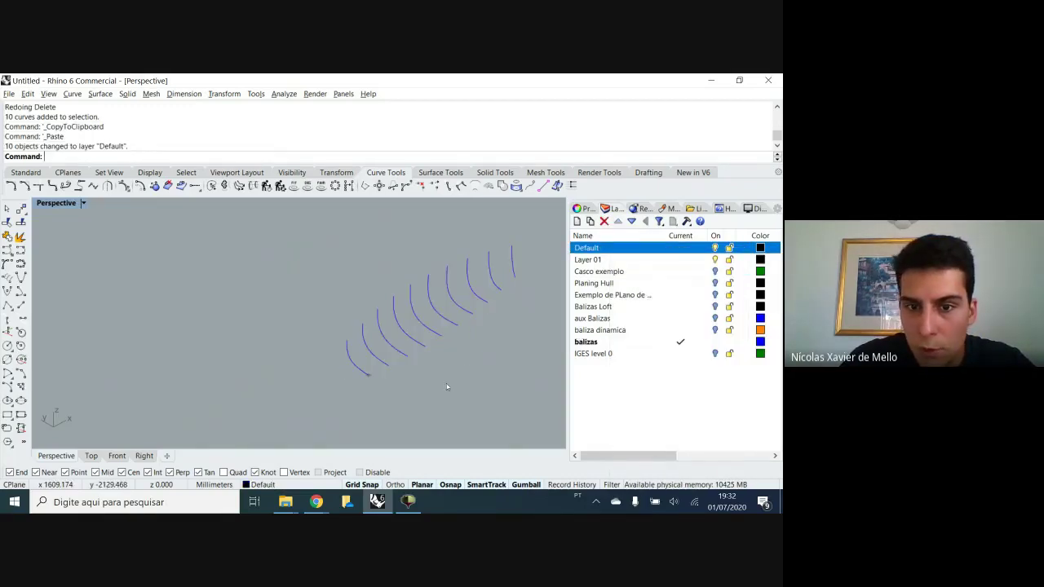
mouse_move(483, 338)
right_mouse_down()
mouse_move(513, 322)
mouse_move(494, 327)
right_mouse_up()
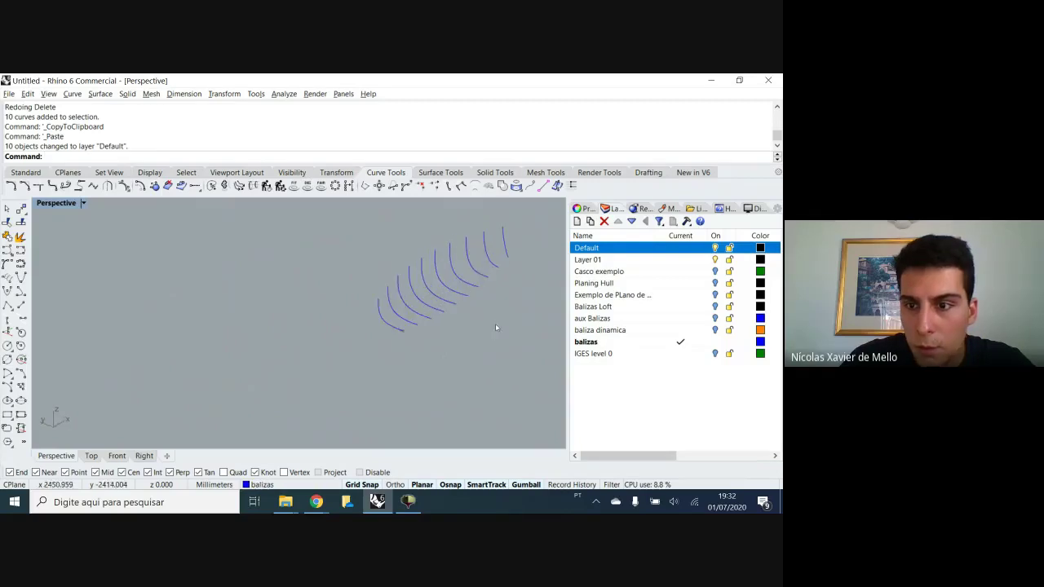
Rebuild the ten station curves on the Default layer with a point count of 6 and degree 3
right_click(609, 249)
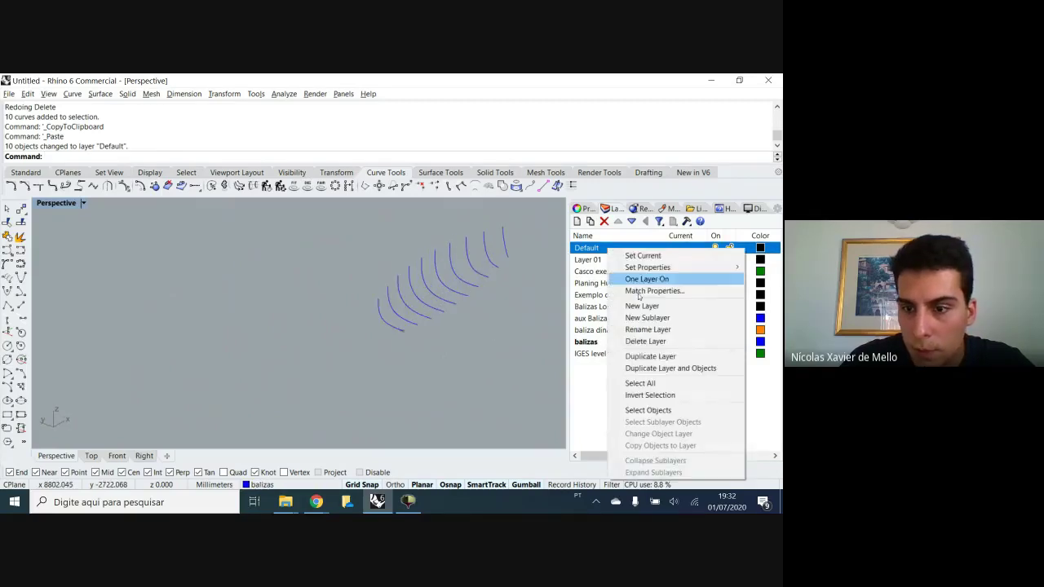
left_click(647, 411)
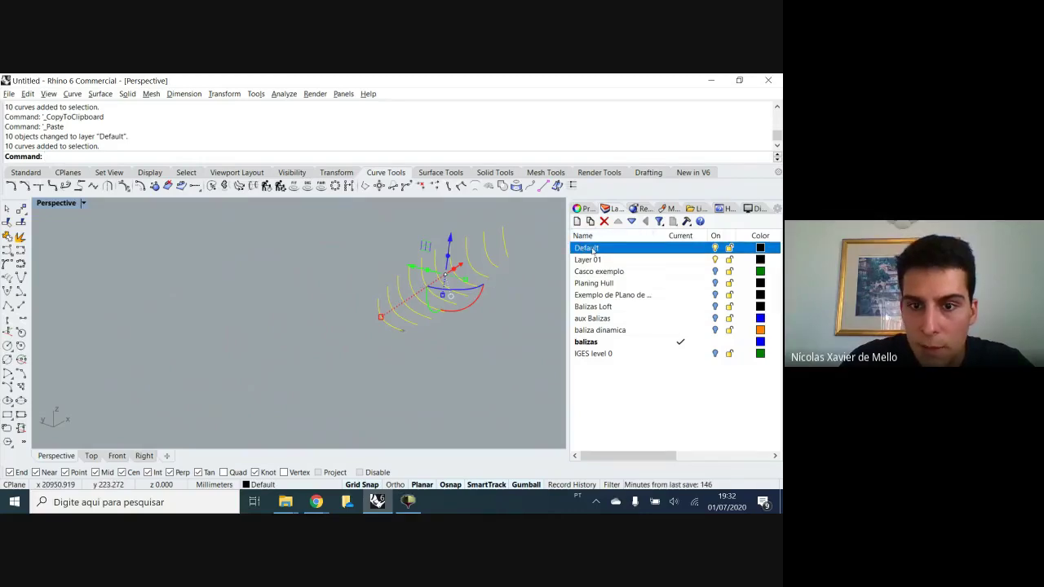
left_click(268, 186)
left_click(354, 390)
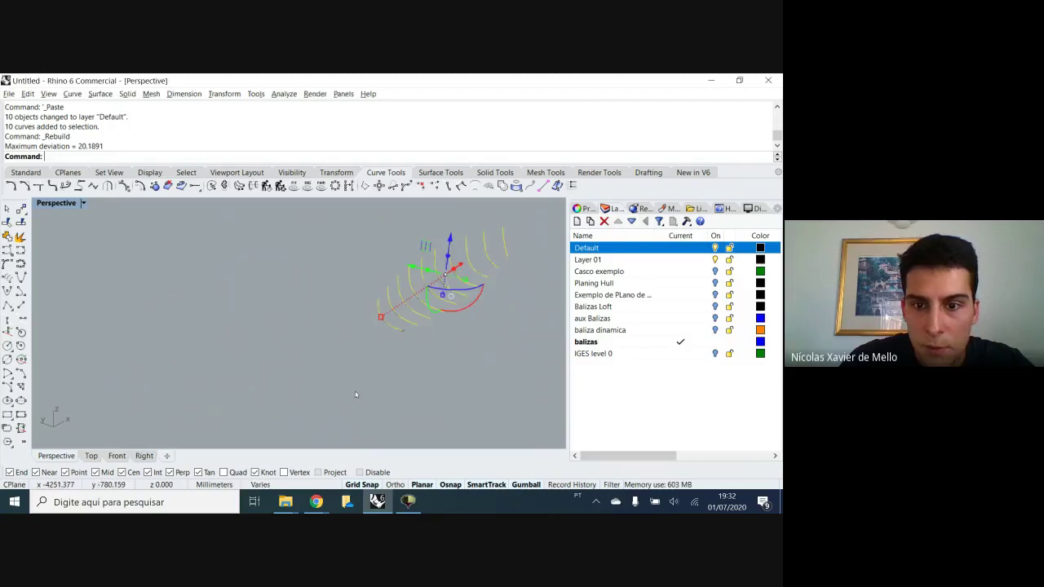
left_click(341, 355)
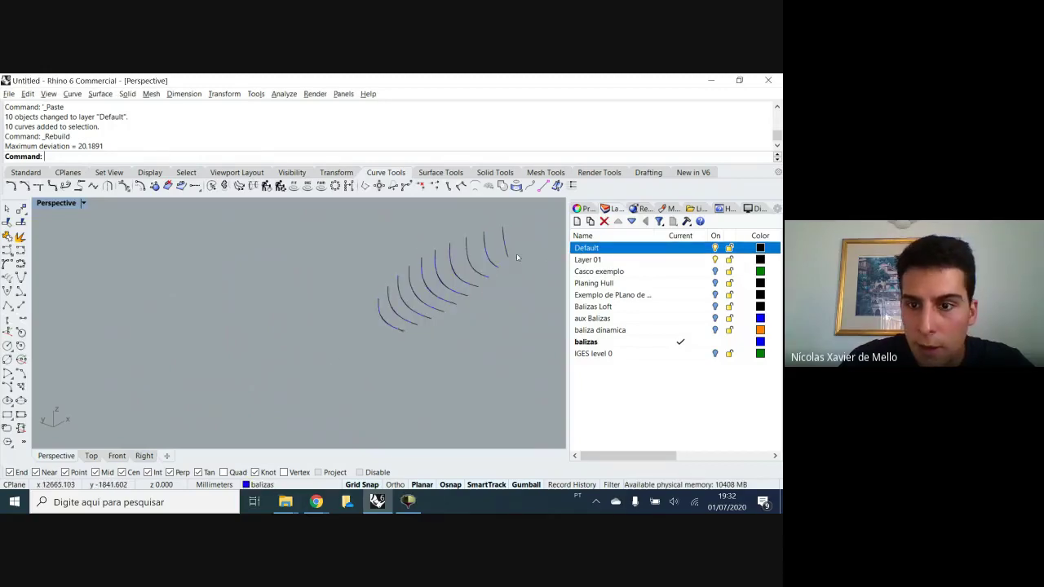
Compare the rebuilt station curves with the originals in the Perspective and Right views, checking the deviation along the bilge
scroll(384, 295, "up", 5)
scroll(388, 319, "up", 3)
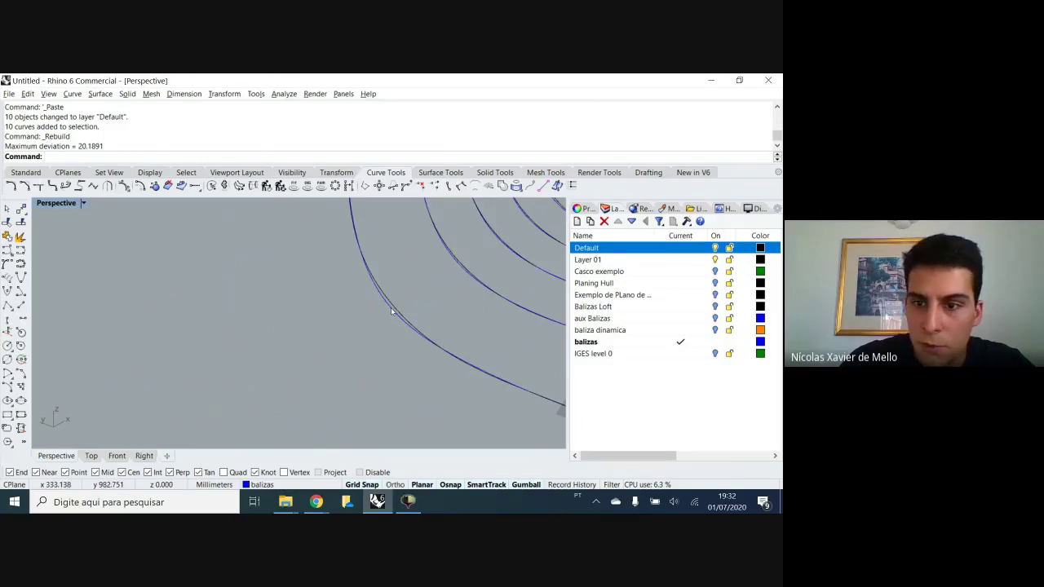
scroll(392, 311, "down", 2)
scroll(392, 315, "up", 2)
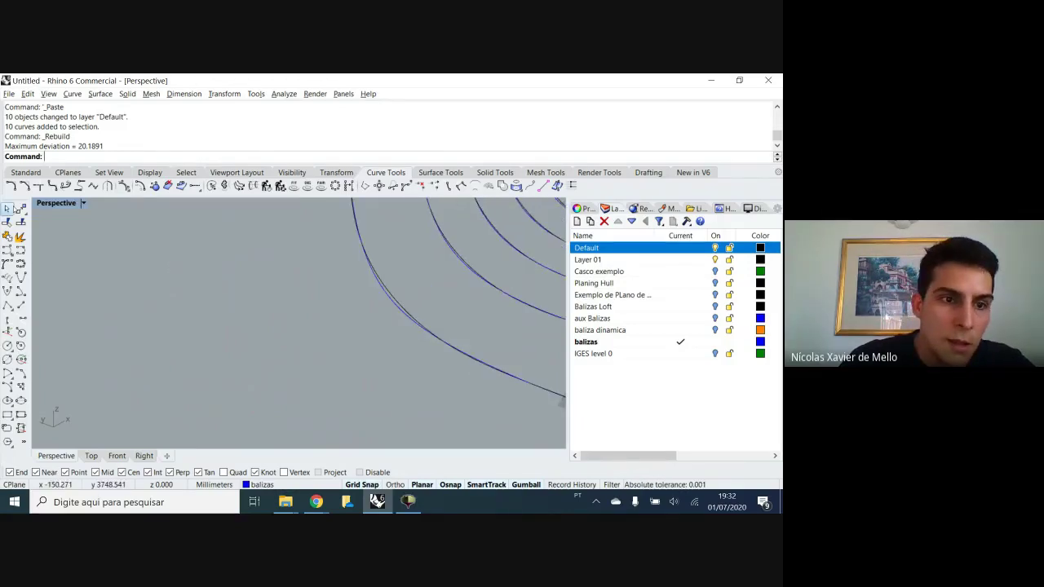
double_click(51, 205)
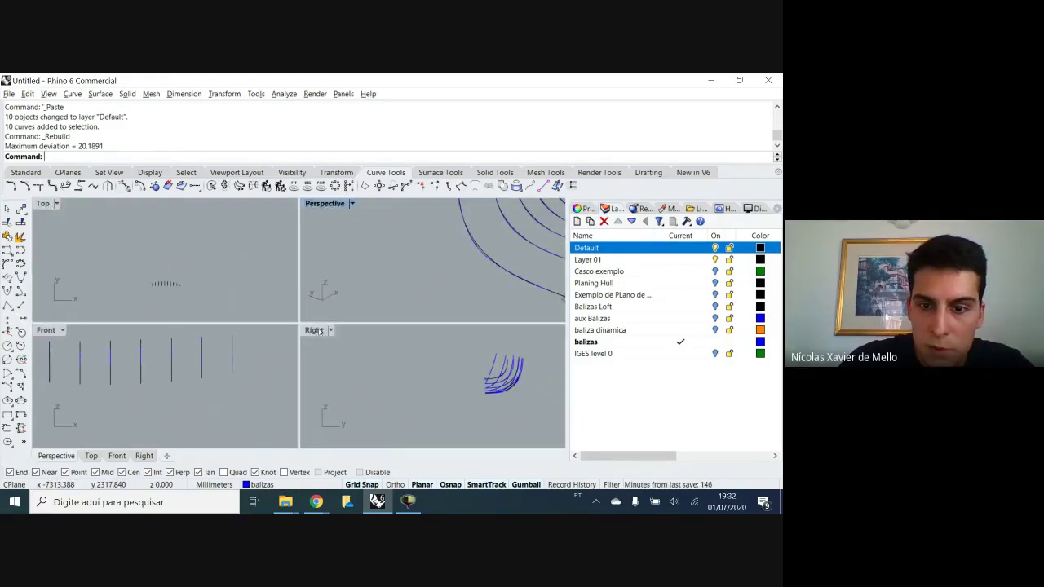
double_click(349, 331)
scroll(384, 333, "up", 3)
scroll(384, 333, "up", 6)
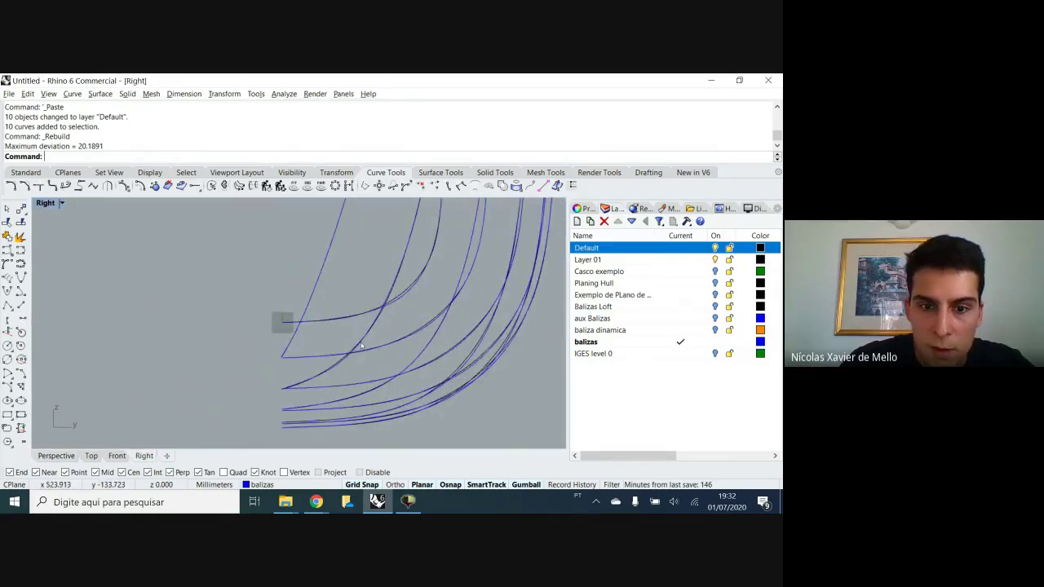
scroll(378, 280, "down", 6)
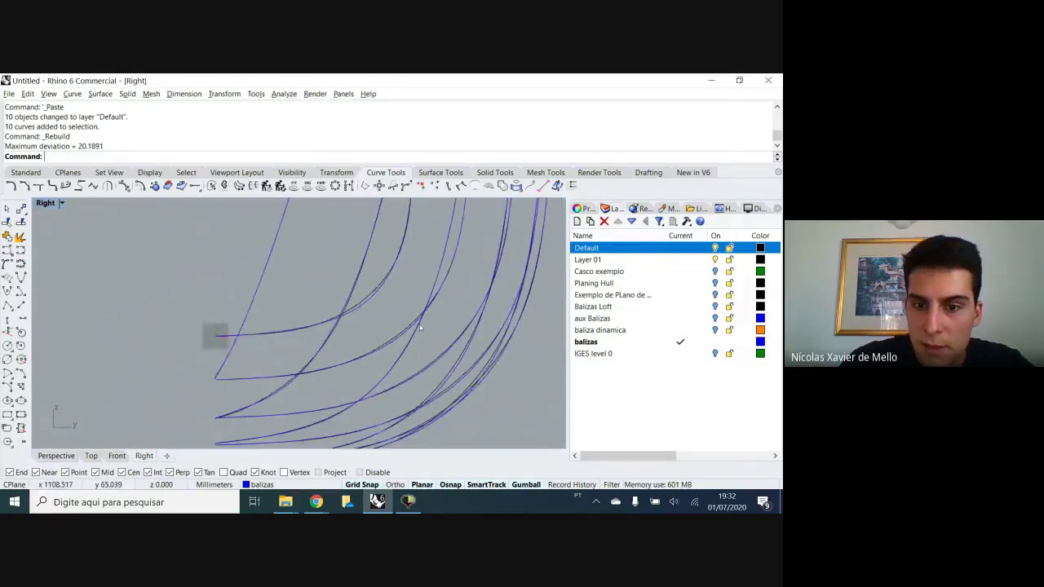
scroll(453, 352, "up", 9)
scroll(435, 373, "down", 3)
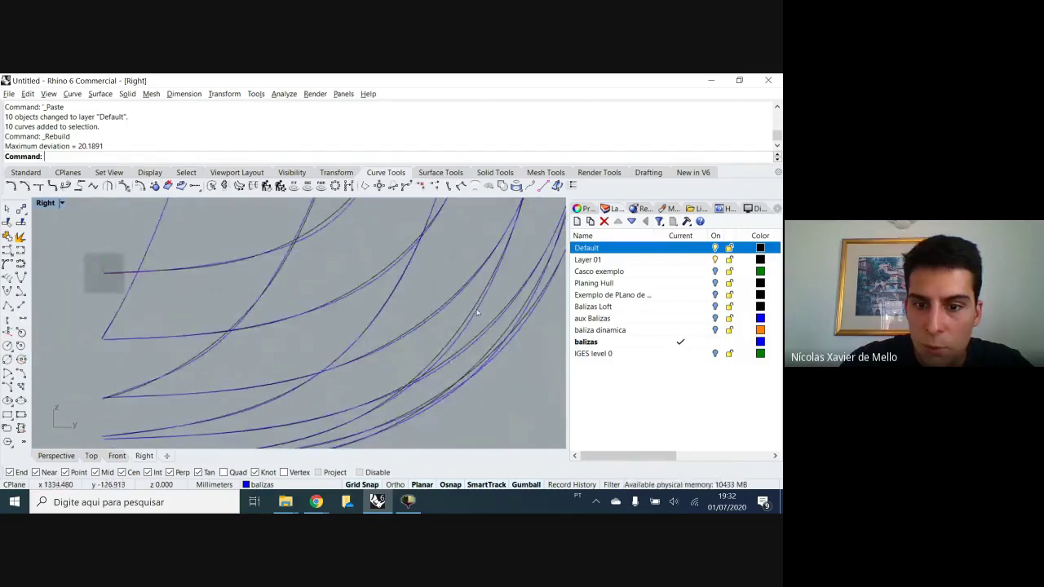
scroll(411, 366, "up", 3)
right_click_drag(356, 268, 338, 308)
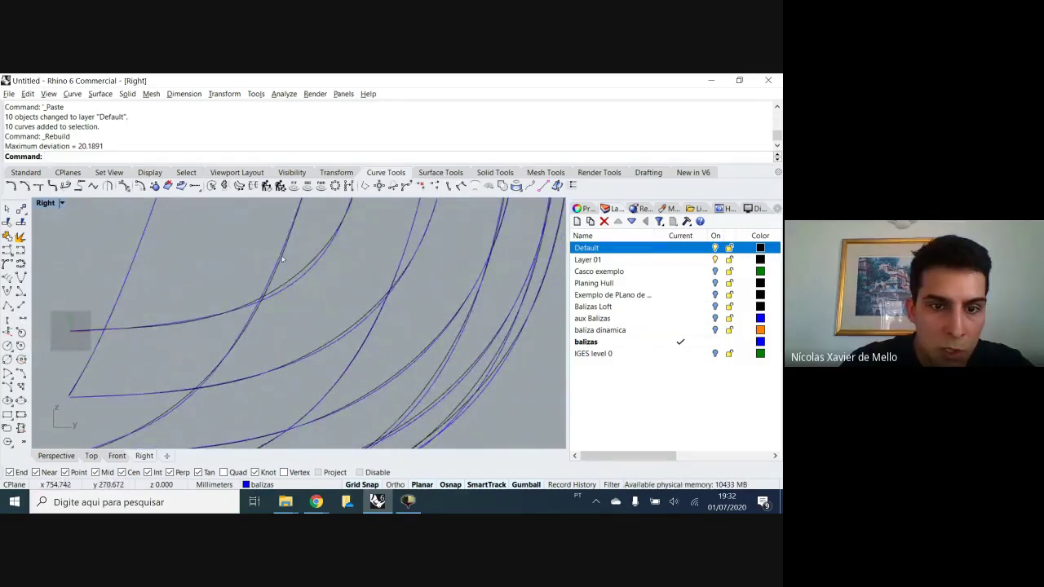
scroll(286, 312, "up", 3)
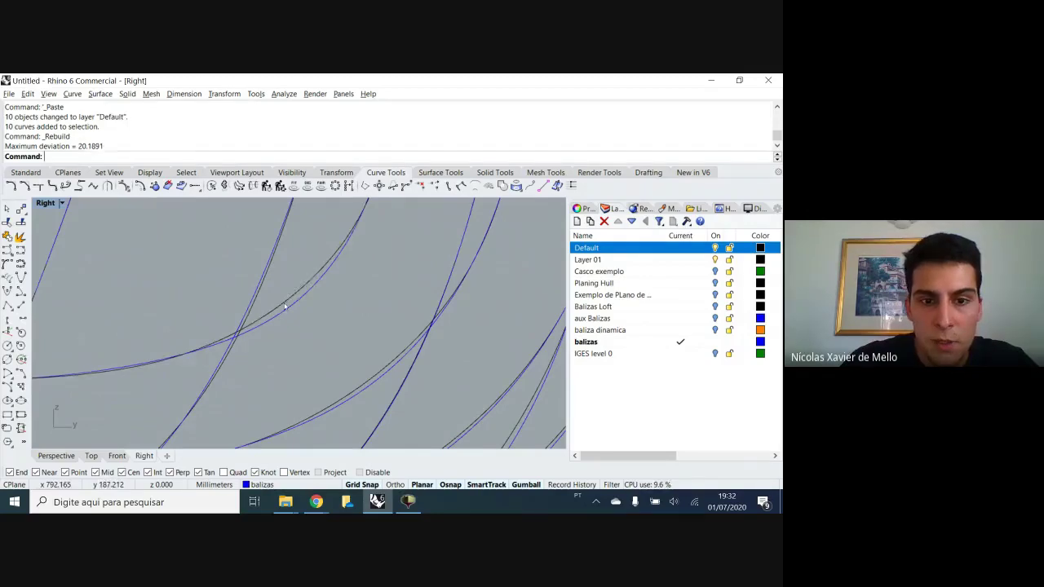
Try to fit the rebuilt uppermost rounded station curve to its original by moving two of its control points
left_click(285, 306)
scroll(317, 345, "up", 1)
left_click_drag(400, 258, 398, 274)
left_click(190, 412)
left_click_drag(191, 379, 190, 374)
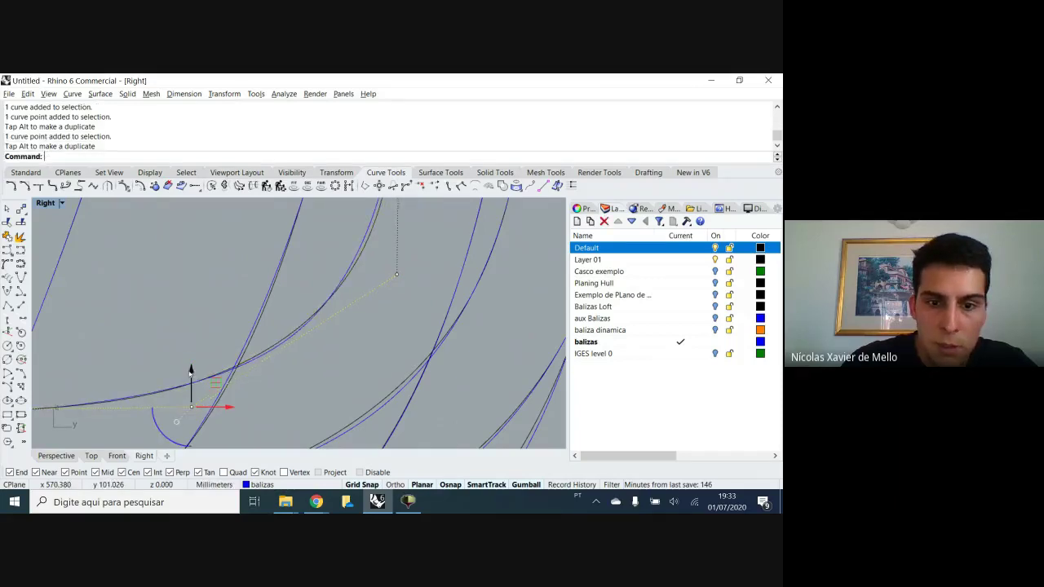
right_click_drag(404, 319, 383, 343)
left_click(377, 299)
left_click_drag(379, 265, 380, 261)
left_click_drag(409, 298, 404, 299)
right_click_drag(377, 334, 356, 379)
scroll(356, 378, "down", 9)
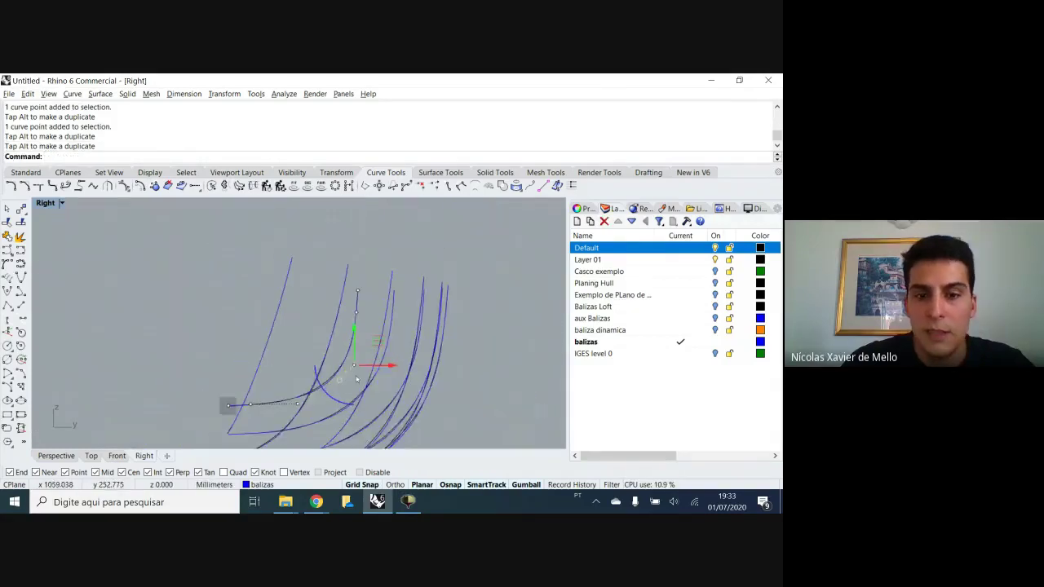
scroll(357, 379, "down", 2)
Undo the control point moves and the rebuild of the Default layer curves, and clear the selection
left_click(453, 322)
key("ctrl+z")
key("ctrl+z")
key("ctrl+z")
key("ctrl+z")
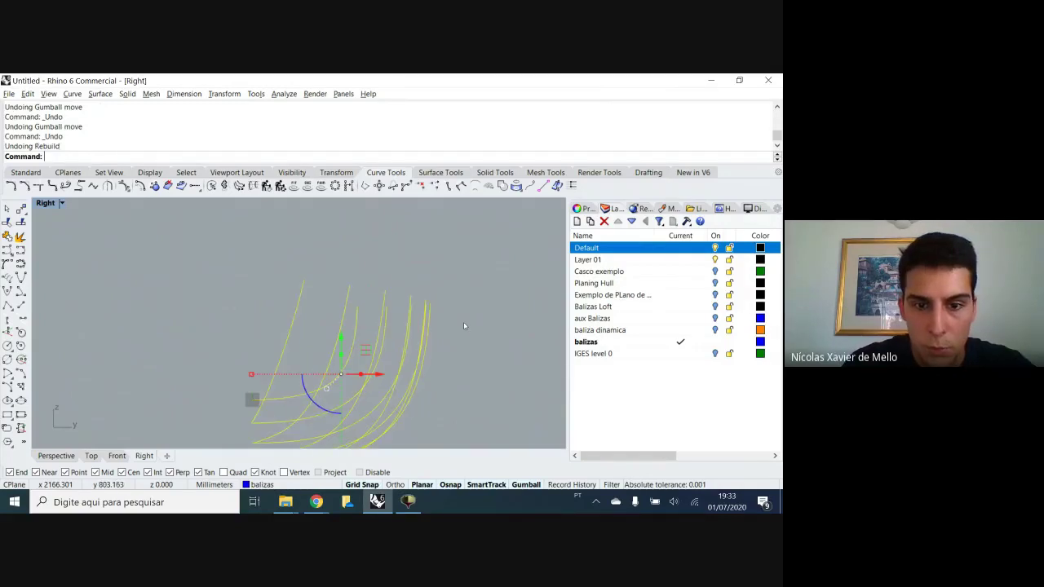
scroll(464, 323, "down", 2)
left_click(463, 329)
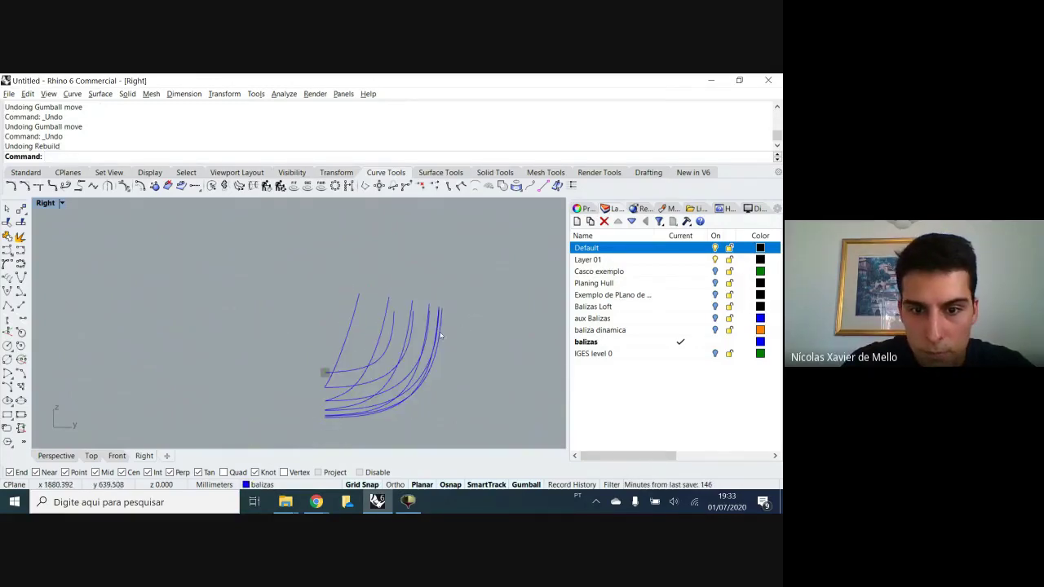
Turn off the Default layer and rebuild the ten balizas station curves with point count 6 and degree 3, deleting the input
left_click(403, 324)
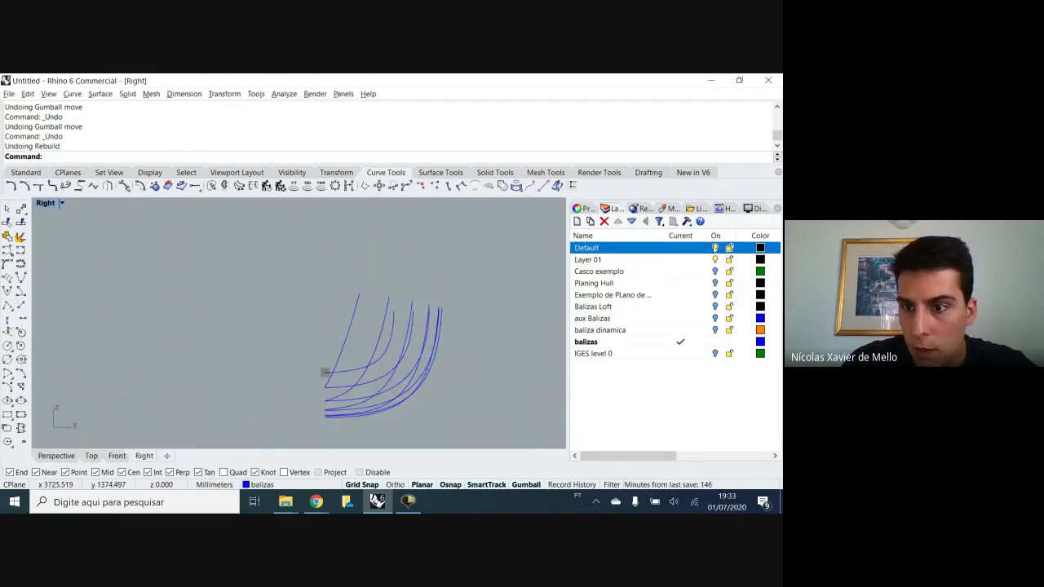
left_click_drag(492, 270, 245, 418)
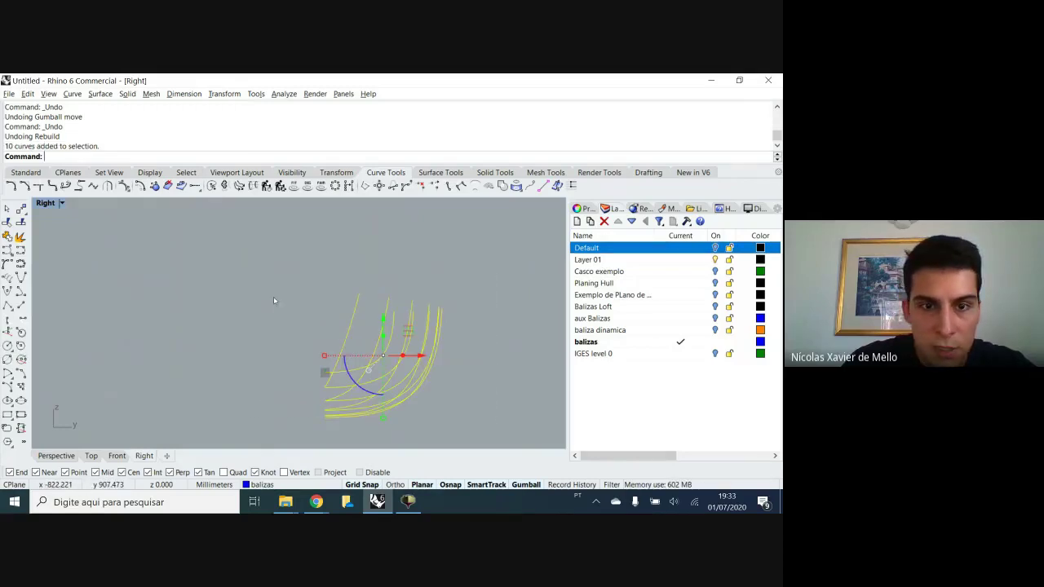
left_click(267, 188)
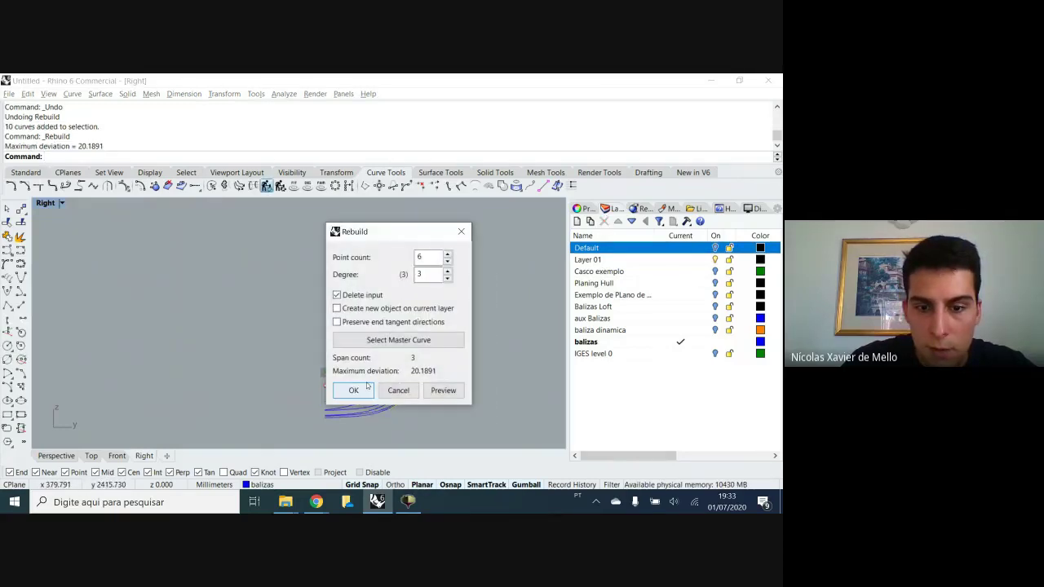
left_click(367, 387)
Loft all the rebuilt station curves into one hull surface with Normal style and without simplifying the cross-sections
double_click(50, 203)
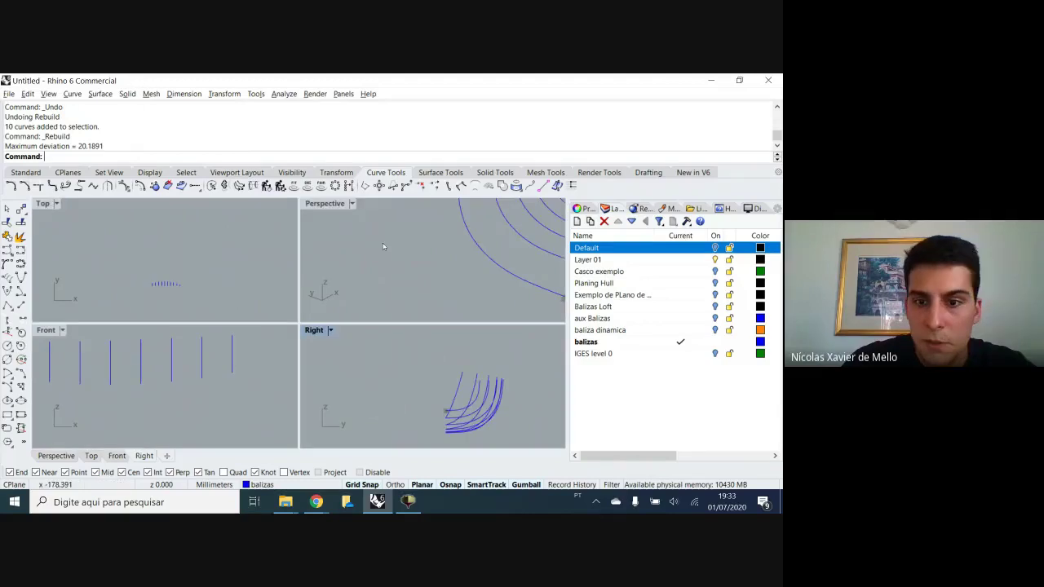
right_click_drag(490, 261, 463, 272)
scroll(463, 272, "up", 3)
left_click(466, 257)
scroll(456, 284, "down", 6)
left_click(447, 285)
type("Loft")
key("Return")
scroll(479, 263, "down", 5)
left_click_drag(504, 234, 438, 298)
key("Return")
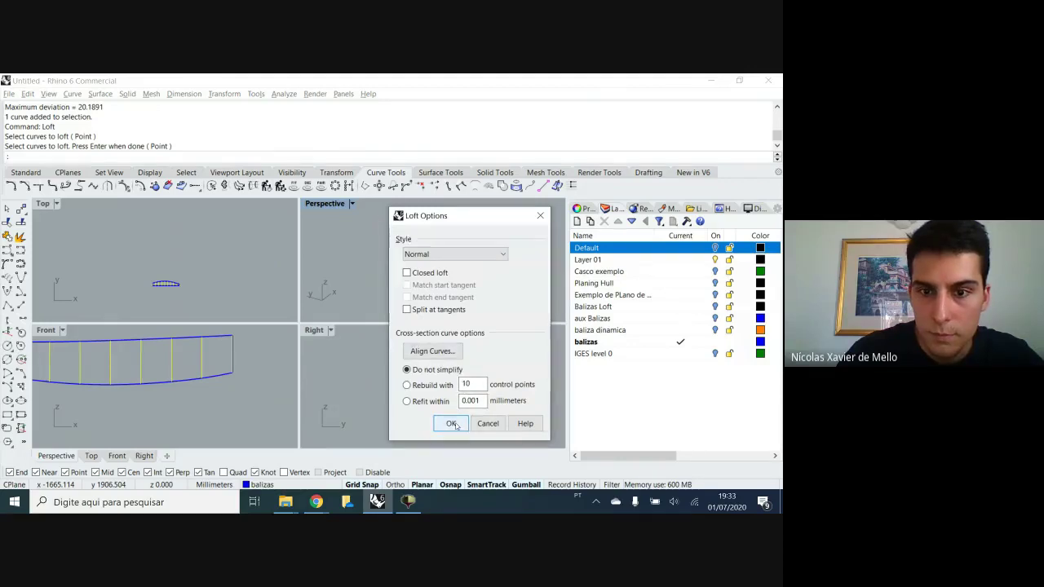
left_click(451, 423)
Turn on the lofted surface's control points and examine their arrangement along the hull in the maximized Perspective view
left_click(478, 307)
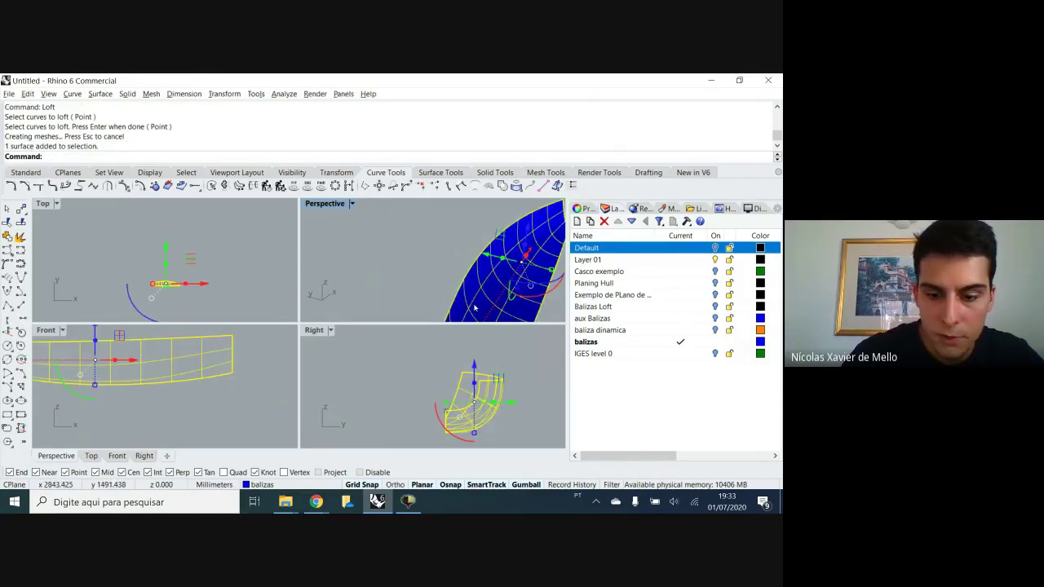
key("F10")
scroll(475, 308, "down", 6)
right_click_drag(474, 308, 364, 268)
scroll(384, 275, "up", 3)
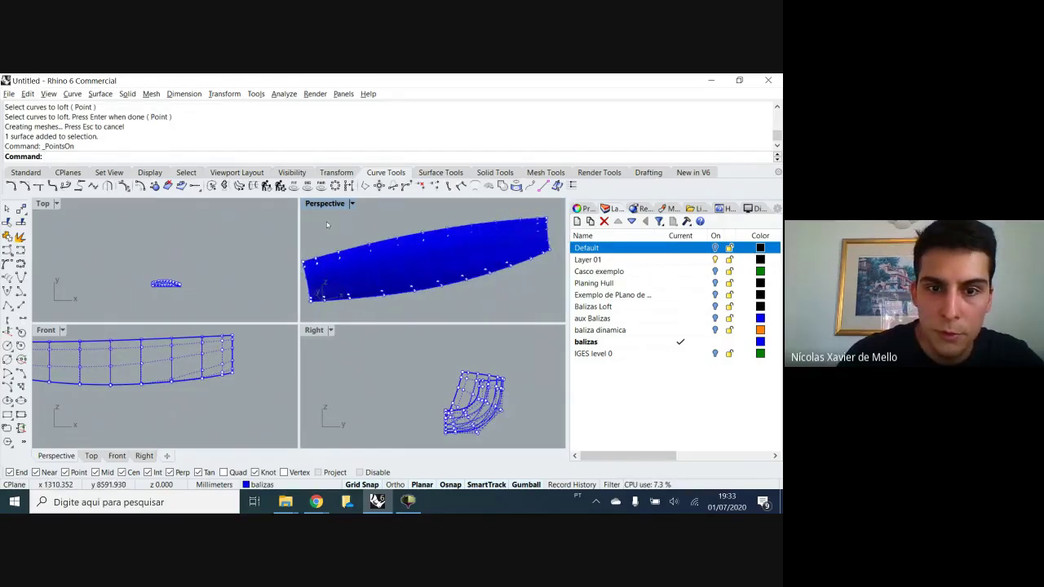
double_click(327, 204)
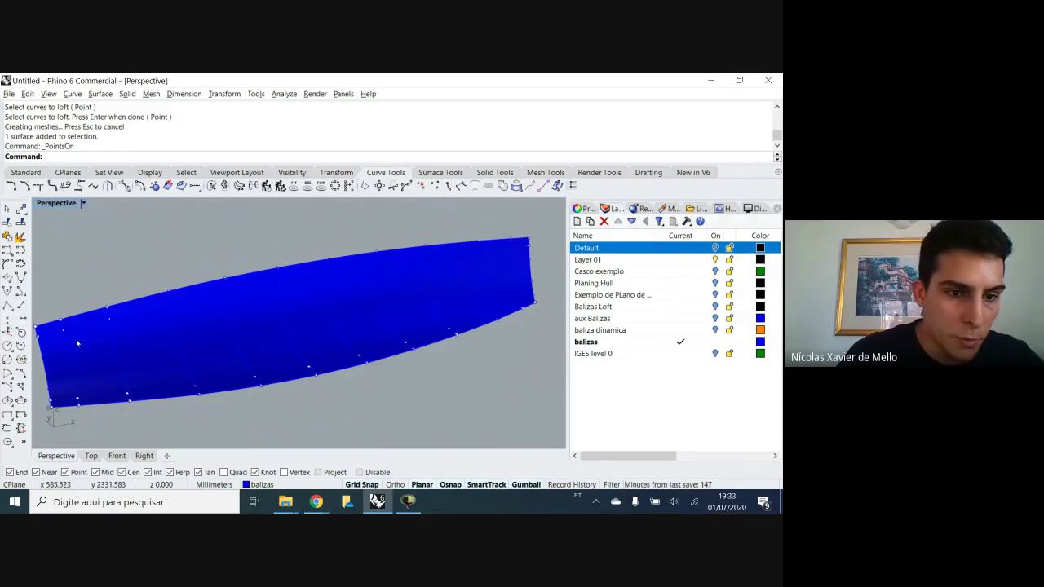
right_click_drag(111, 338, 227, 324, "shift")
right_click_drag(122, 377, 152, 332)
right_click_drag(280, 265, 291, 301)
mouse_move(258, 341)
right_mouse_down()
mouse_move(331, 326)
mouse_move(271, 333)
right_mouse_up()
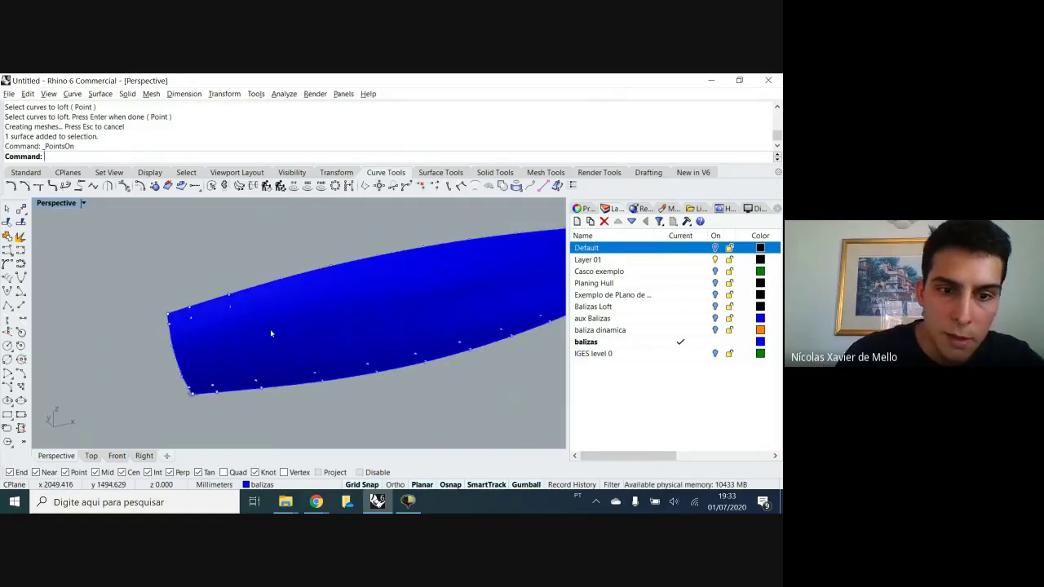
Examine the surface's isocurves and control points around the second-to-last station curve at the hull's tapered end
left_click(269, 322)
scroll(322, 347, "down", 4)
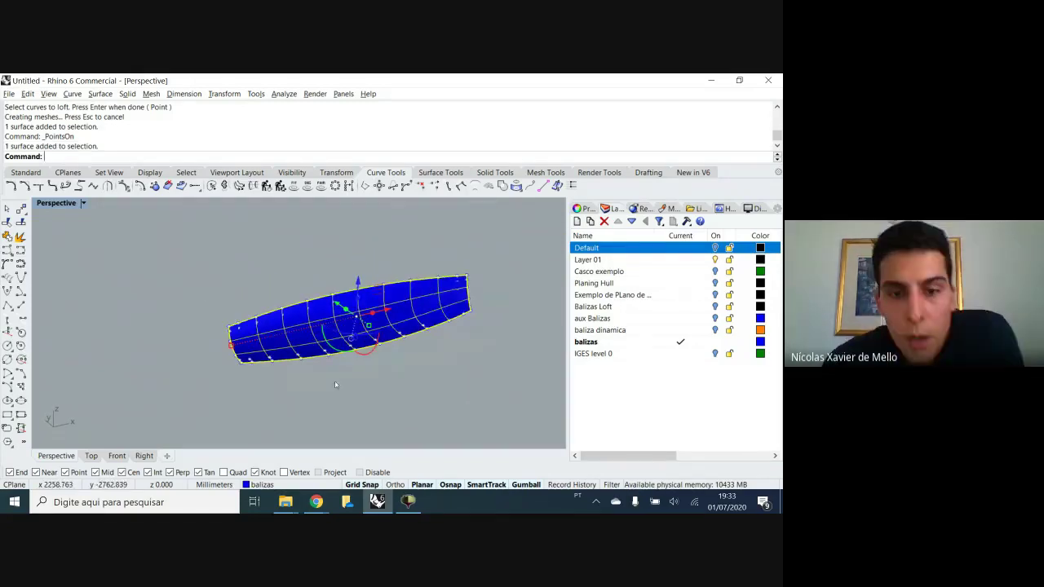
right_click_drag(386, 350, 261, 350)
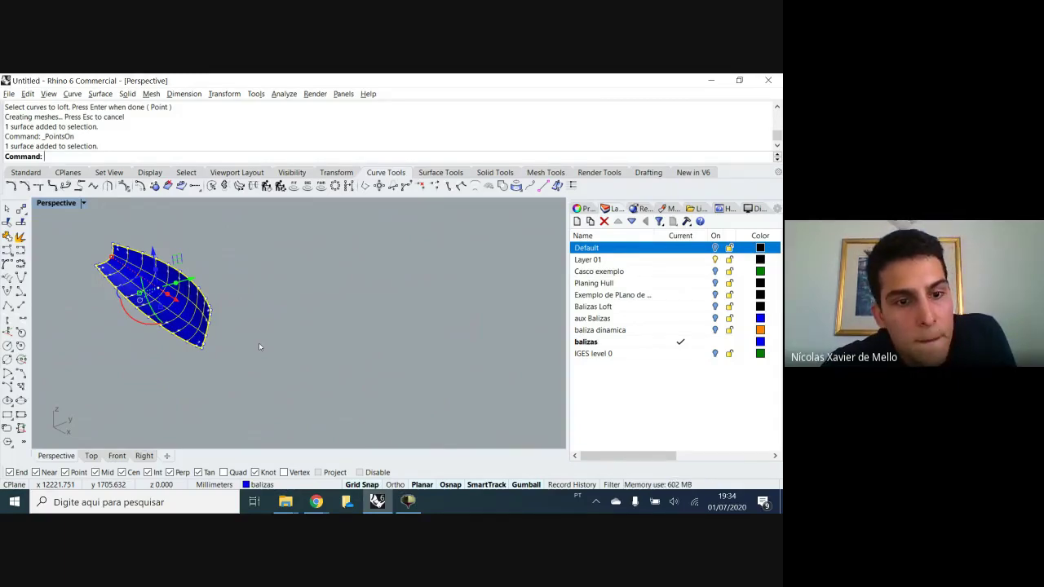
scroll(196, 334, "up", 3)
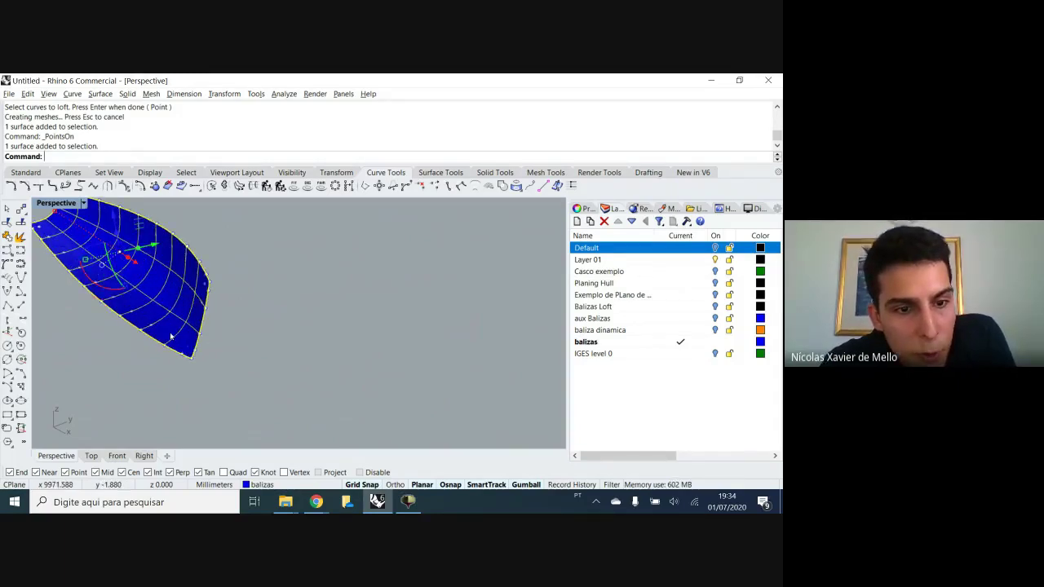
left_click(179, 337)
scroll(178, 337, "up", 3)
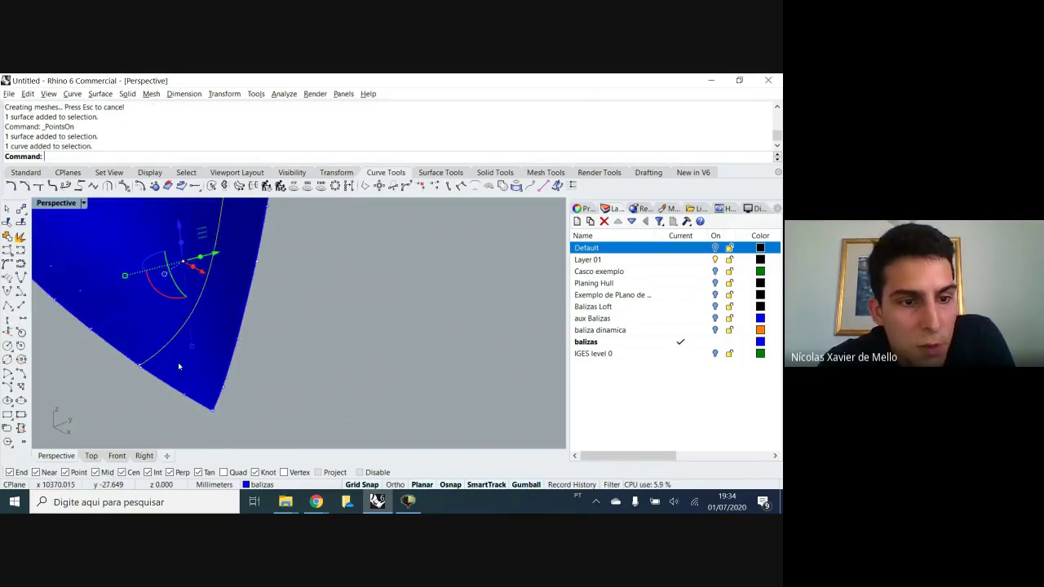
scroll(181, 351, "down", 2)
scroll(193, 331, "down", 1)
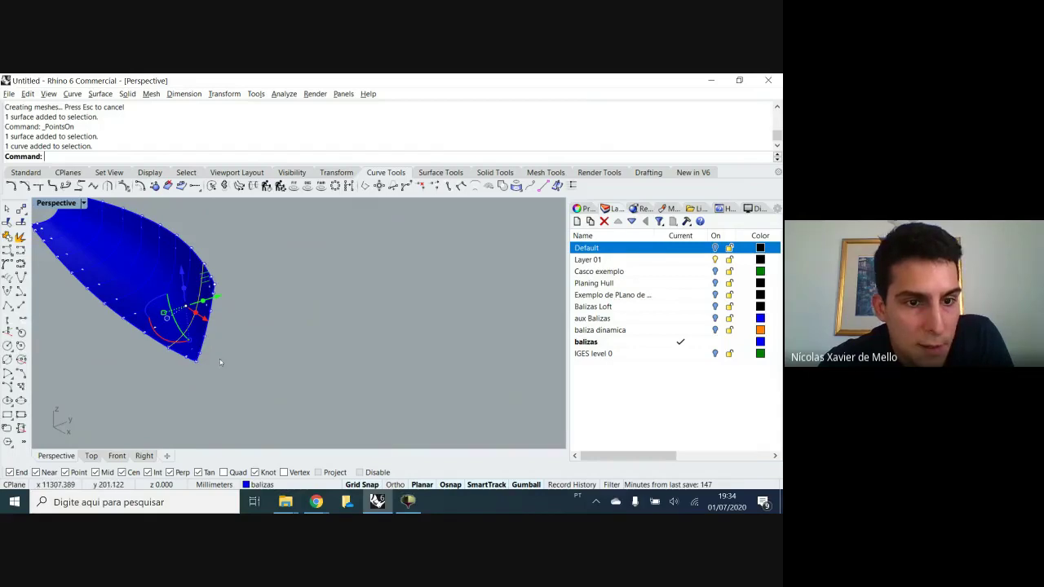
scroll(169, 351, "up", 3)
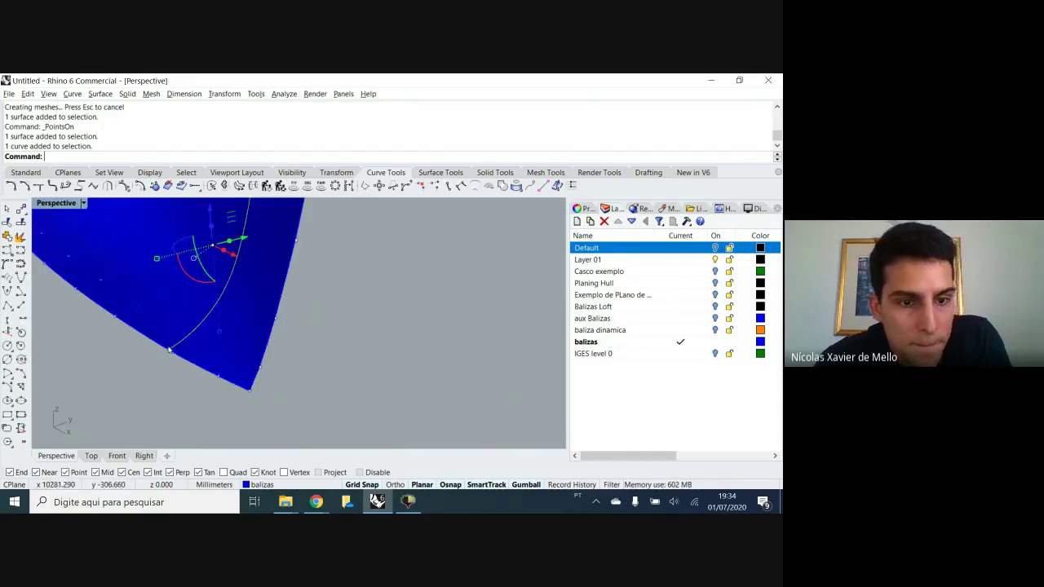
Turn off the control points and delete the lofted hull surface
key("Escape")
left_click(215, 316)
left_click(229, 318)
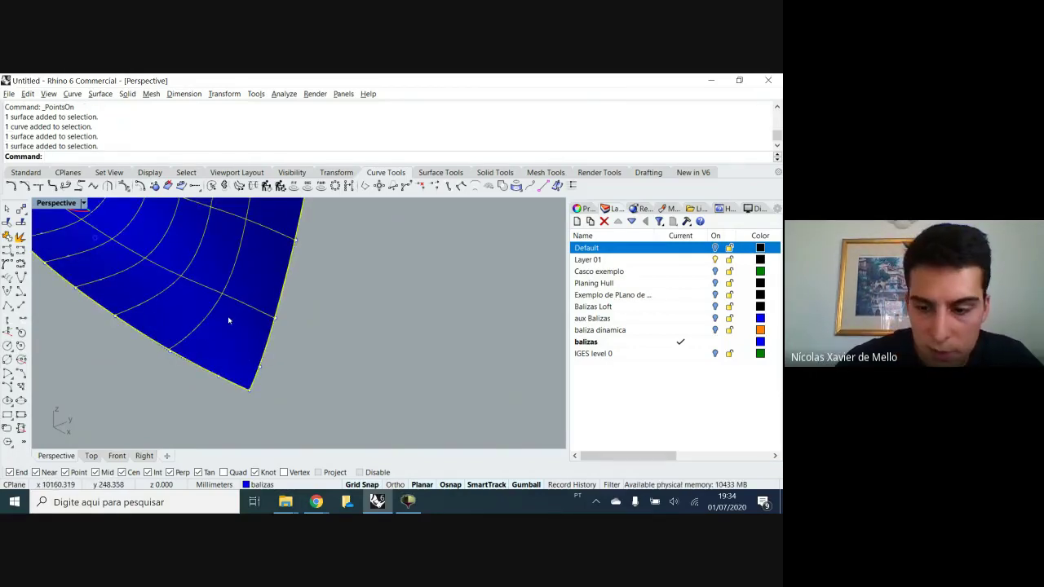
key("Delete")
Rebuild only the second-to-last station curve at the tapered end with point count 12 and degree 3, deleting the input
left_click(219, 297)
left_click(267, 186)
left_click(447, 255)
left_click(447, 255)
left_click(447, 255)
left_click(447, 255)
left_click(447, 254)
left_click(447, 254)
left_click(353, 390)
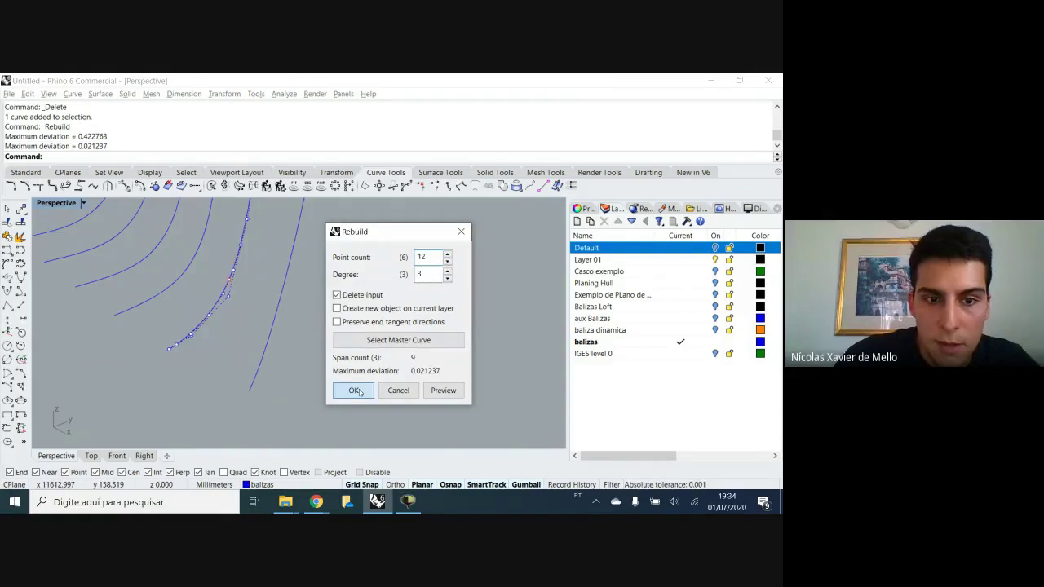
Loft all ten station curves into a hull surface again and turn on the surface's control points
scroll(211, 297, "down", 5)
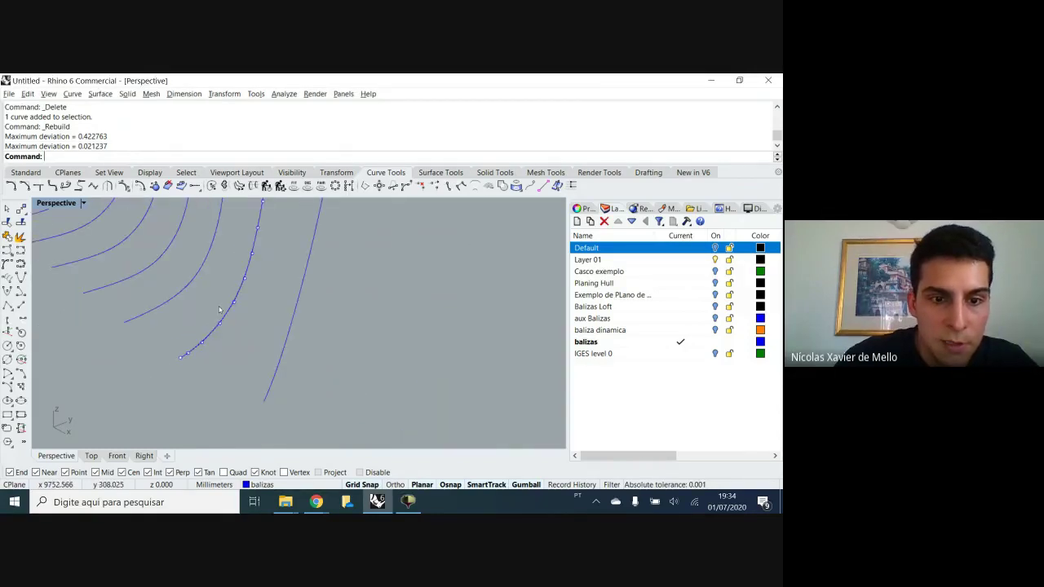
right_click_drag(190, 322, 326, 318)
left_click_drag(447, 245, 91, 357)
type("Loft")
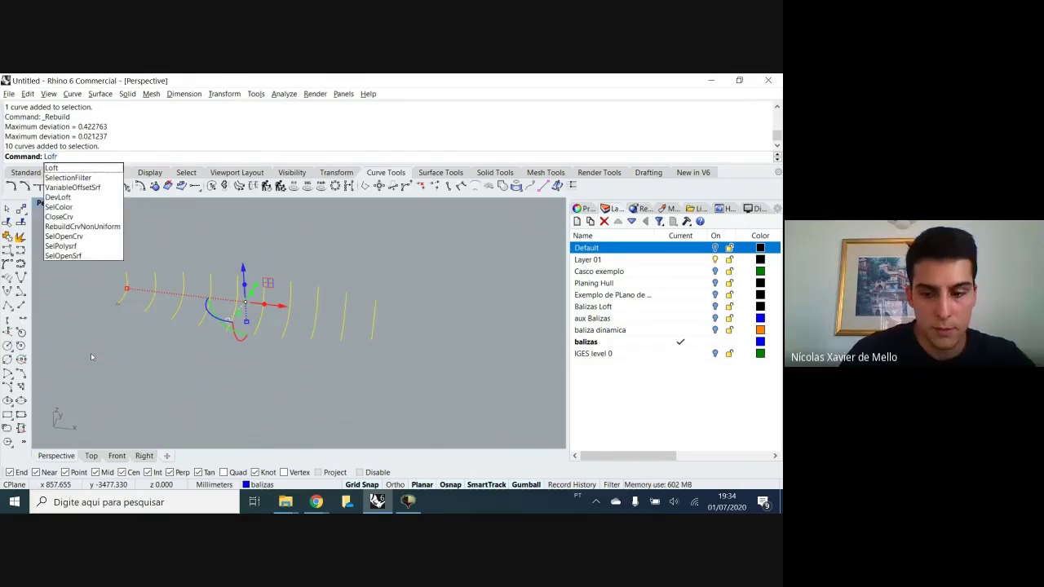
key("Return")
left_click(450, 423)
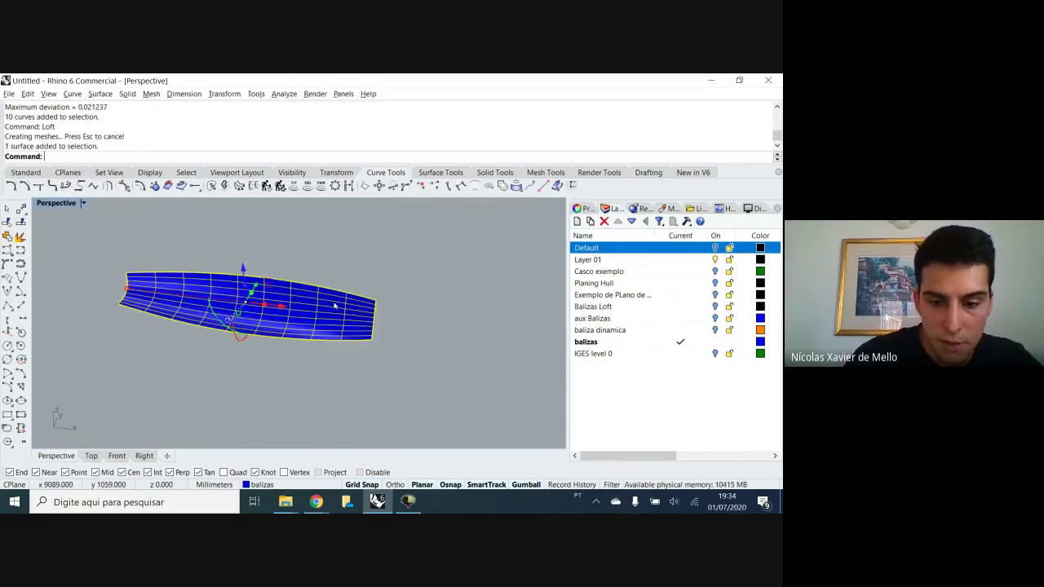
key("F10")
scroll(352, 322, "up", 8)
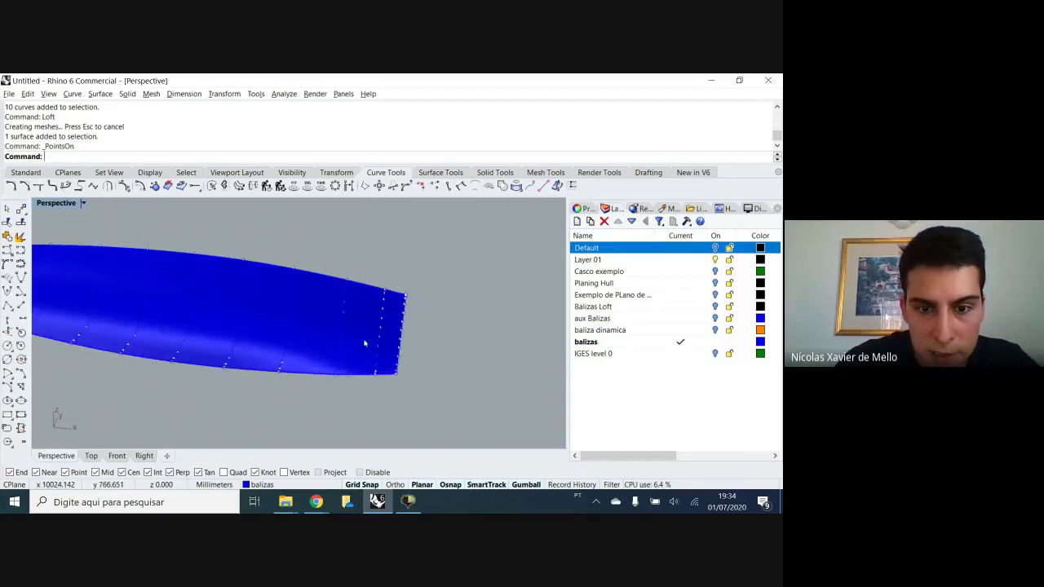